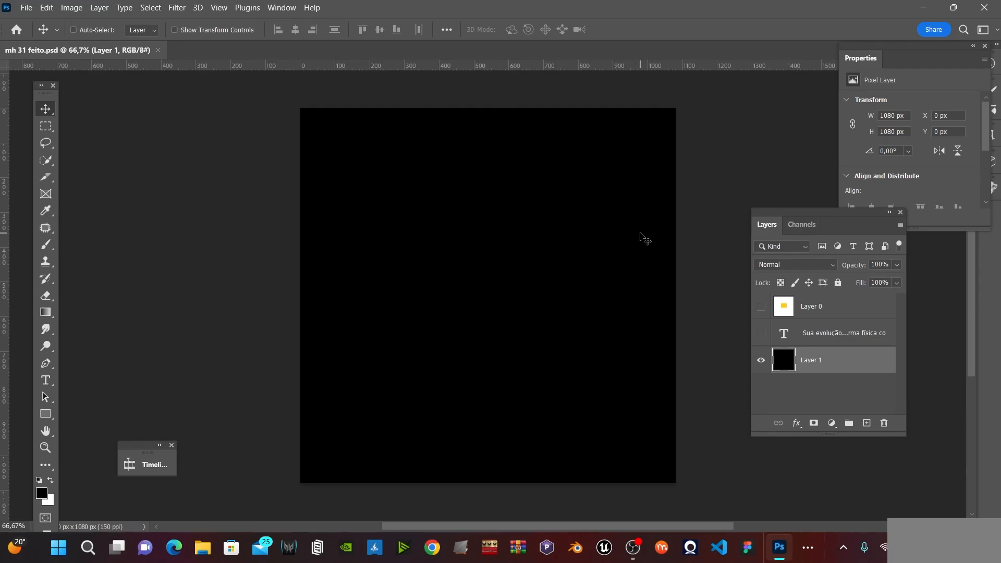
pyautogui.press('h')
pyautogui.moveTo(639, 233); pyautogui.dragTo(524, 258)
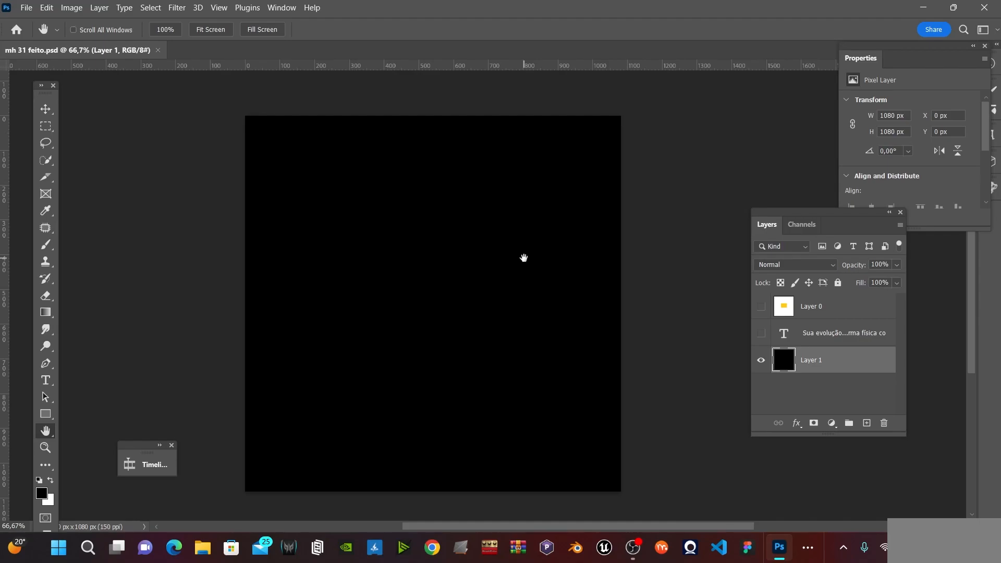
pyautogui.hotkey('ctrl', '-')
pyautogui.hotkey('ctrl', '+')
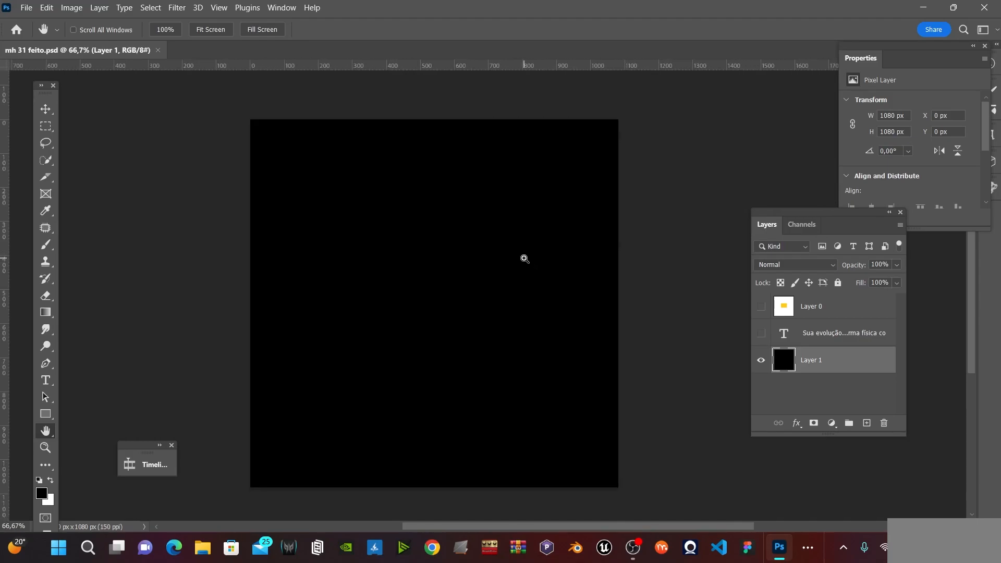
pyautogui.hotkey('ctrl', '-')
pyautogui.press('z')
pyautogui.click(527, 266)
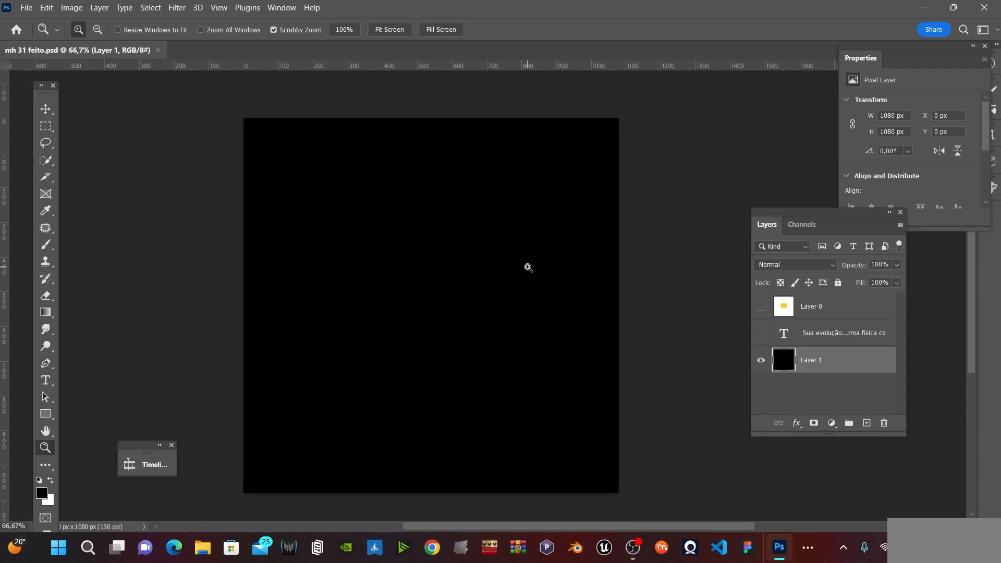
pyautogui.scroll(-1, 529, 267)
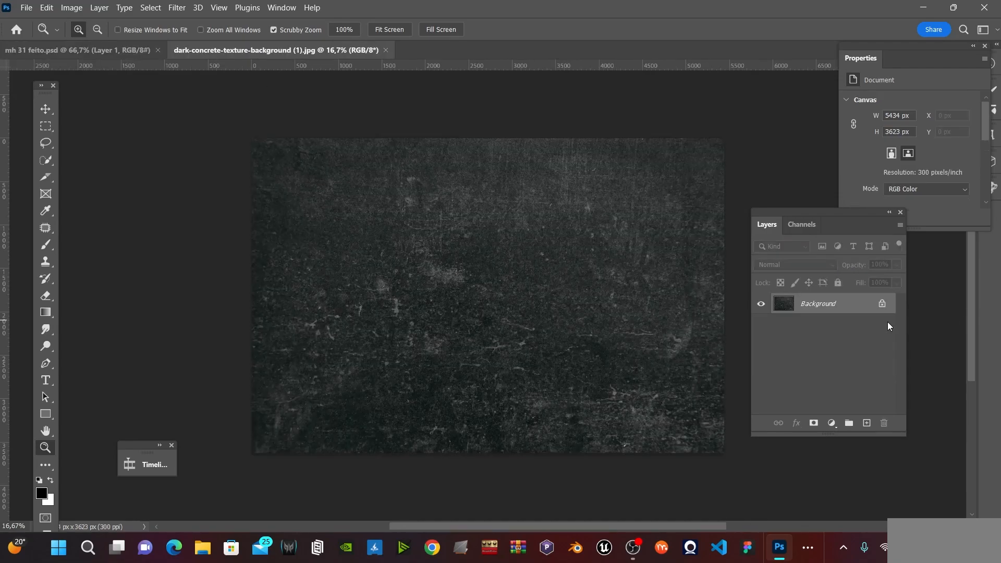
# - Unlock the concrete texture's background layer and convert it to a smart object
pyautogui.click(882, 305)
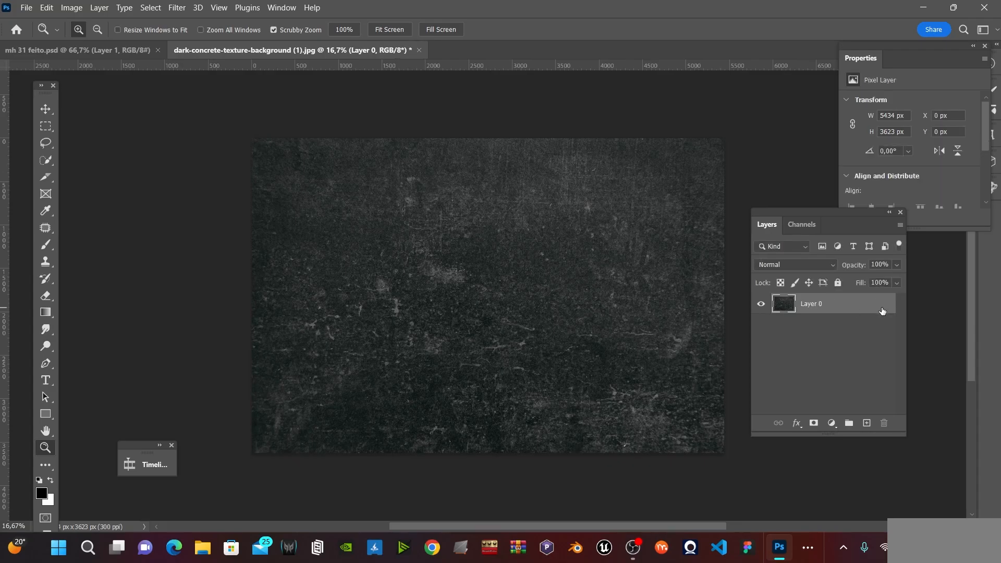
pyautogui.rightClick(827, 308)
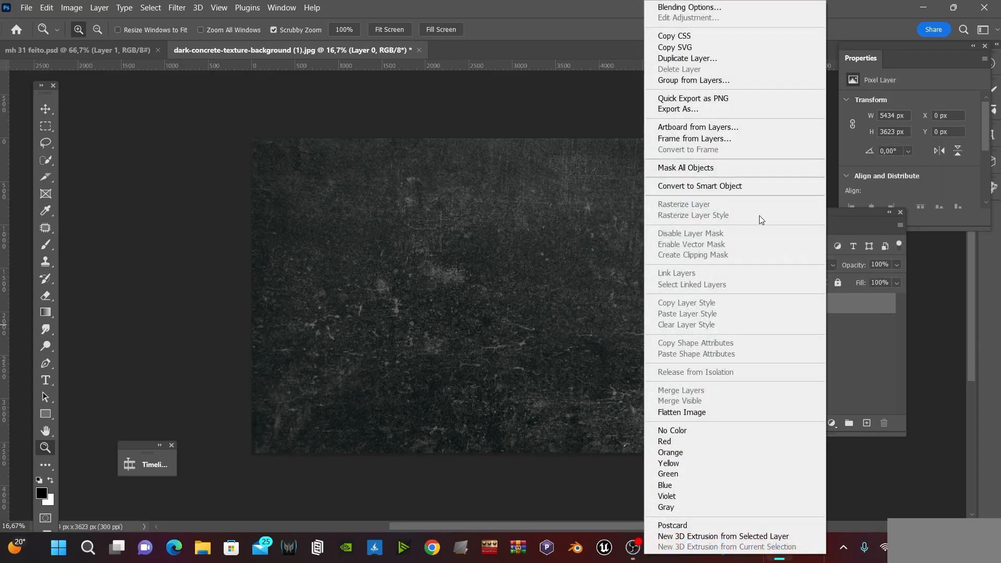
pyautogui.click(751, 190)
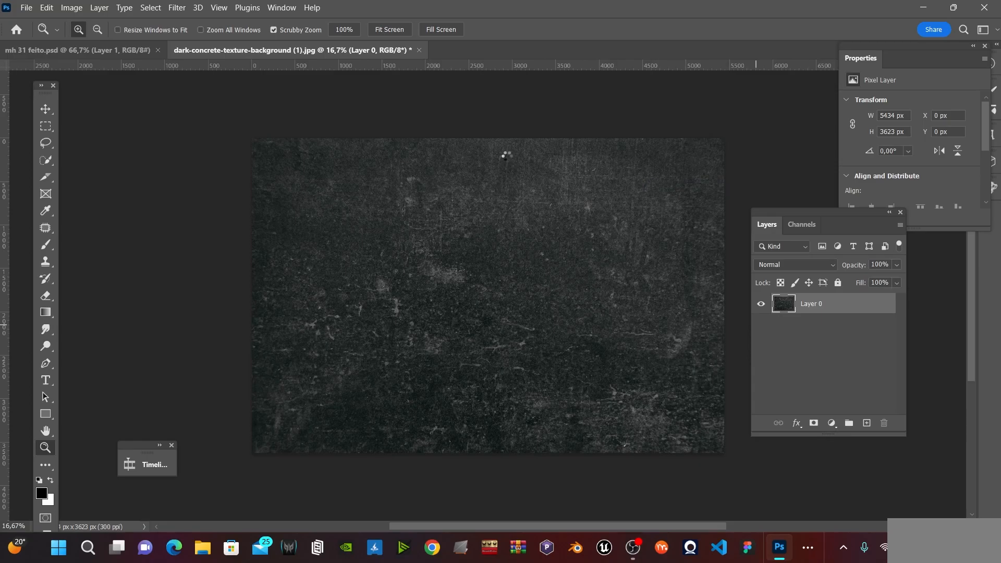
# - Bring the concrete texture layer into the mh 31 feito.psd document, directly above the black layer
pyautogui.press('v')
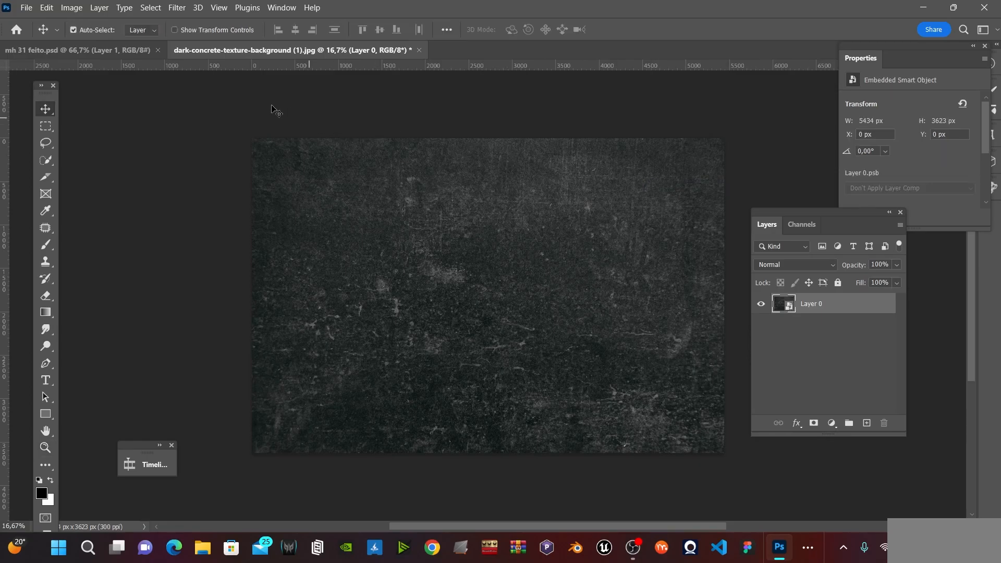
pyautogui.moveTo(135, 63); pyautogui.dragTo(385, 262)
pyautogui.hotkey('ctrl', '-')
pyautogui.hotkey('ctrl', '-')
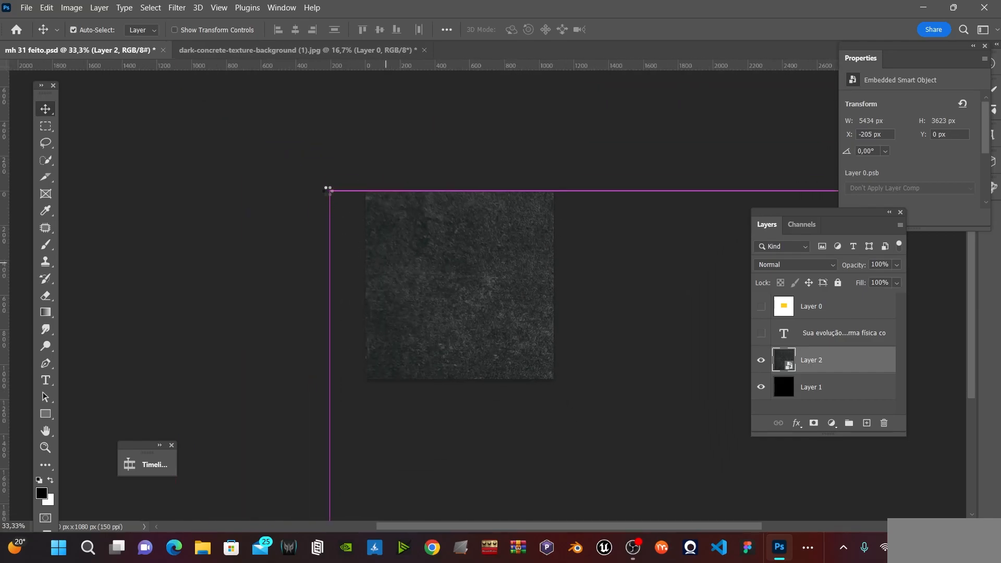
# - Scale the texture layer down to about 1753 × 1169 px and position it so it covers the whole canvas
pyautogui.hotkey('ctrl', 't')
pyautogui.moveTo(328, 190); pyautogui.dragTo(582, 342)
pyautogui.moveTo(733, 461); pyautogui.dragTo(420, 292)
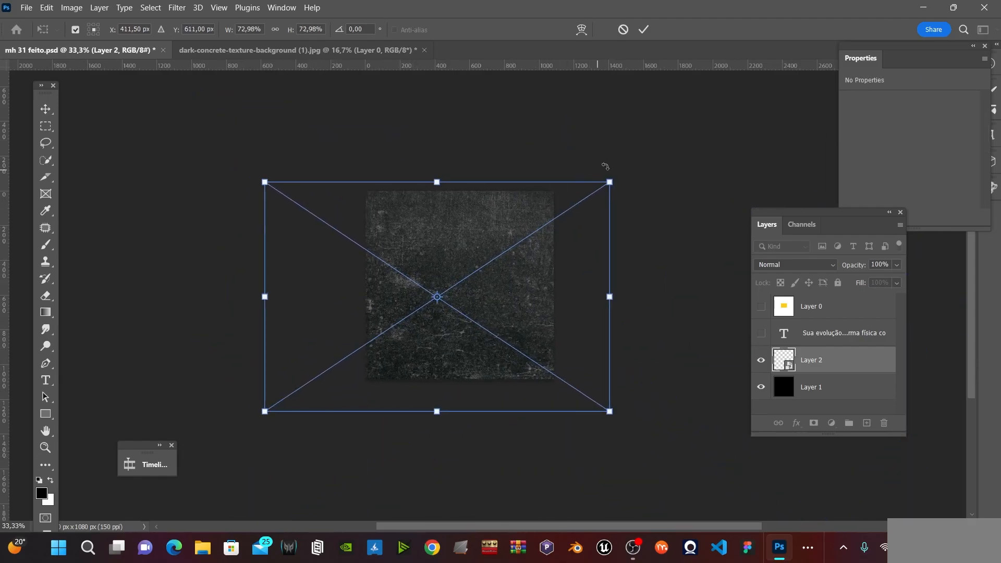
pyautogui.moveTo(614, 181); pyautogui.dragTo(584, 201)
pyautogui.moveTo(542, 306); pyautogui.dragTo(575, 280)
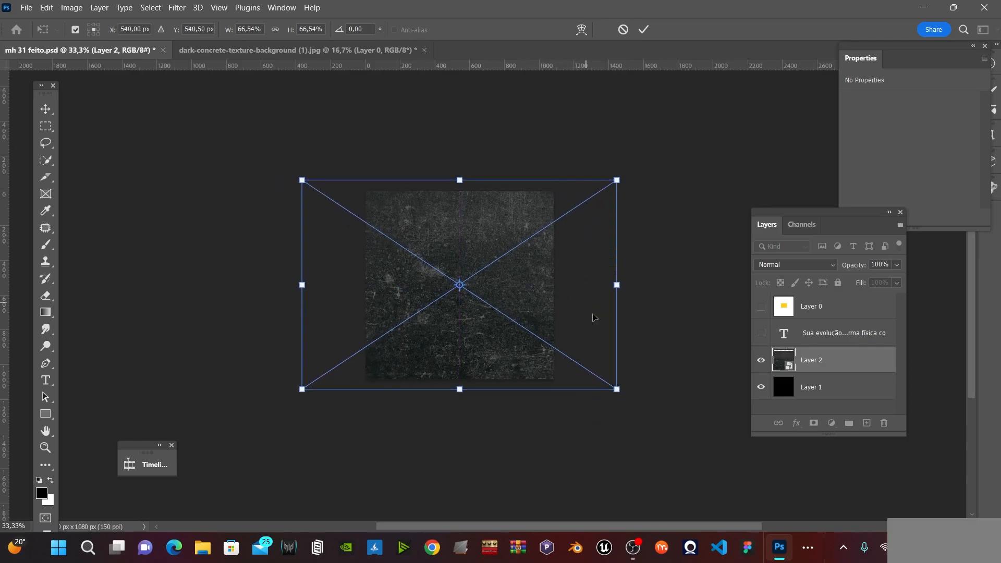
pyautogui.moveTo(617, 389); pyautogui.dragTo(607, 382)
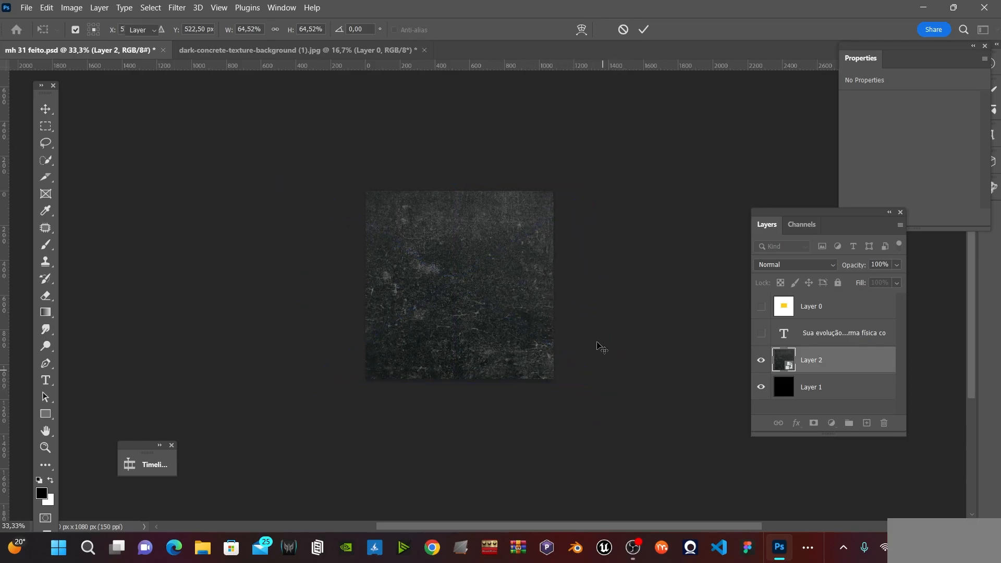
pyautogui.press('Return')
pyautogui.press('z')
pyautogui.click(490, 224)
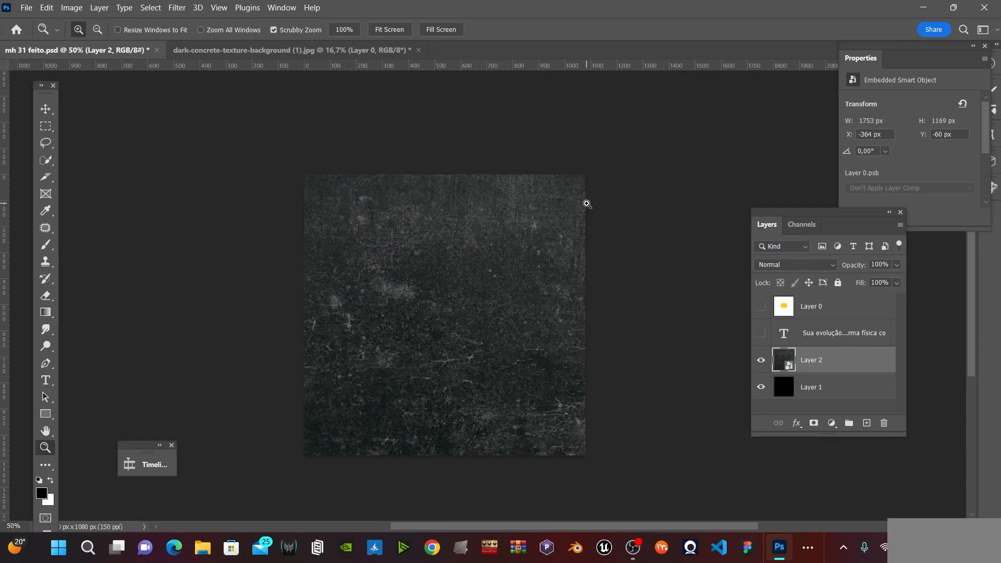
# - Hide the texture layer, preview Layer 0 with the yellow rectangle, and turn on the text layer's visibility
pyautogui.click(761, 360)
pyautogui.click(762, 307)
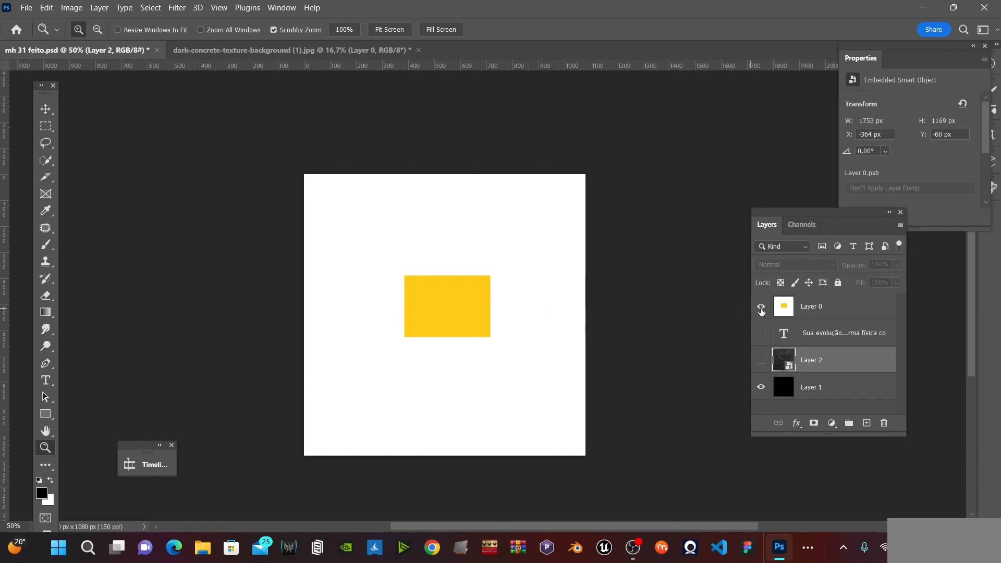
pyautogui.click(761, 308)
pyautogui.click(762, 333)
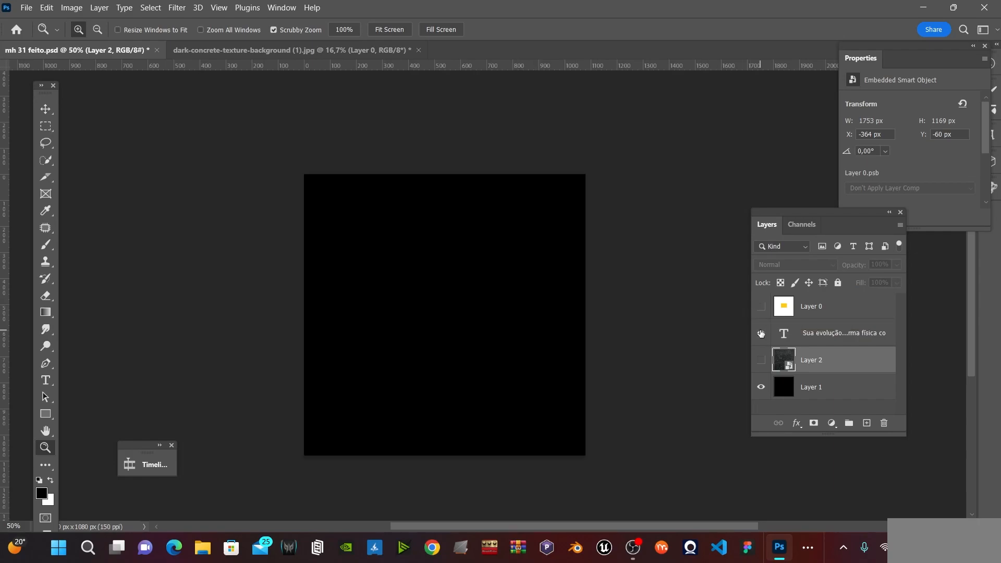
pyautogui.click(761, 308)
pyautogui.click(761, 308)
# - Change the colour of all text in the "Sua evolução começa agora" layer to white (ffffff)
pyautogui.click(786, 336)
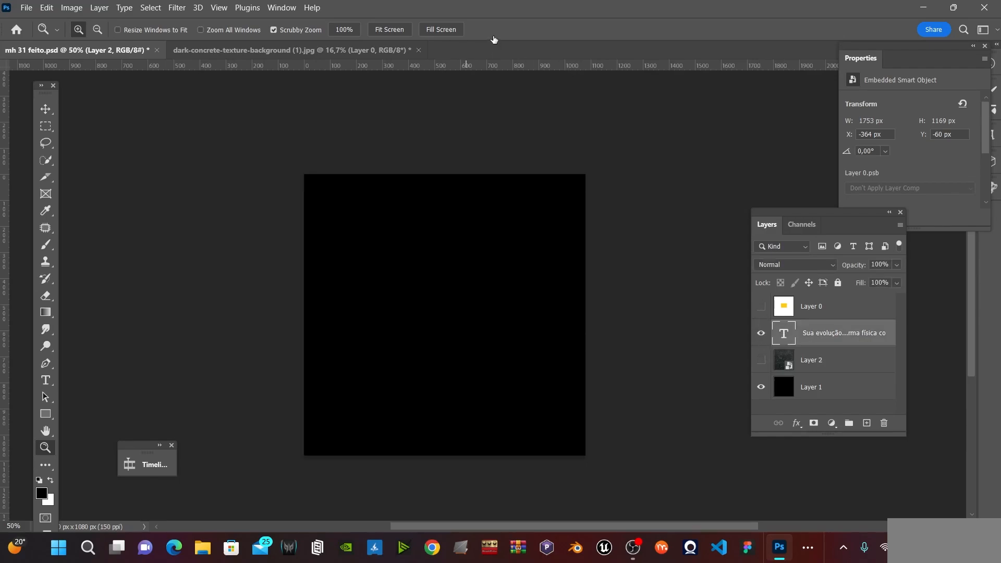
pyautogui.click(523, 32)
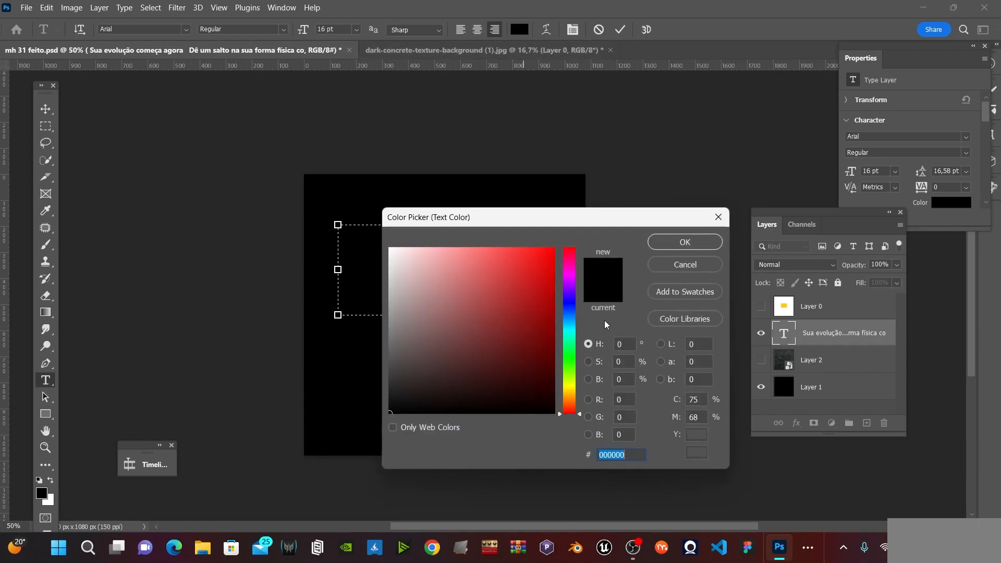
pyautogui.write('ffffff')
pyautogui.click(683, 241)
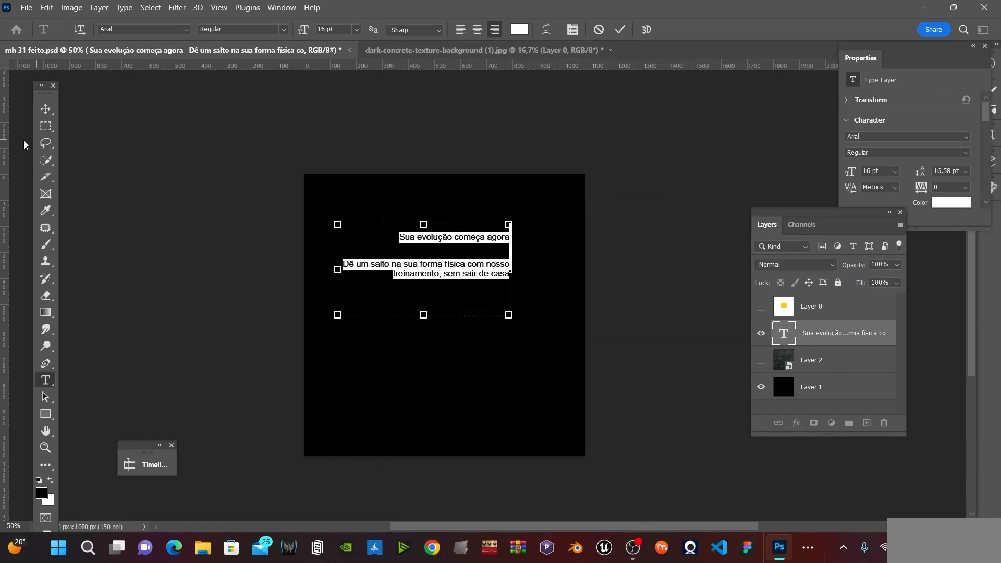
pyautogui.click(45, 109)
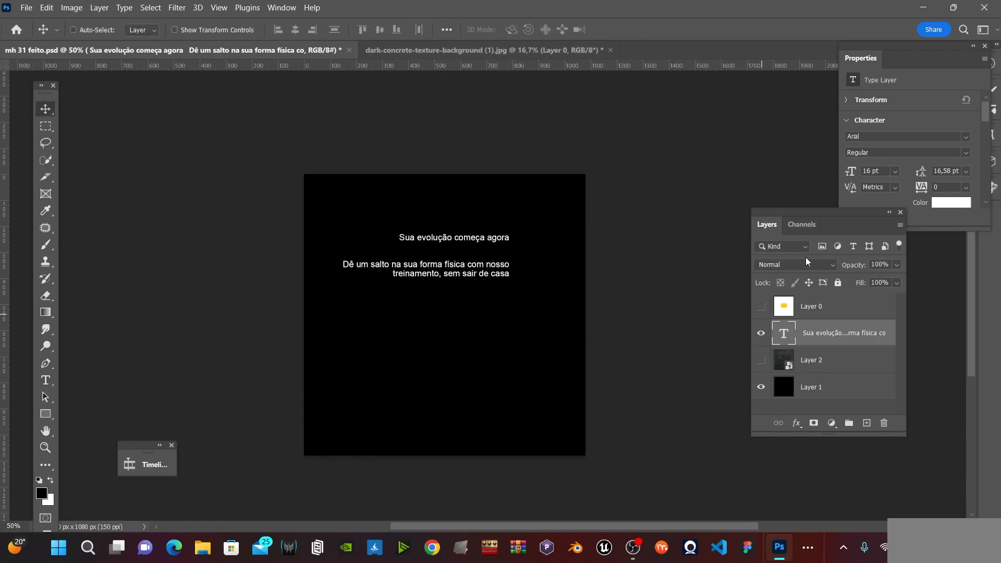
# - Hide the text layer and show the concrete texture layer again in its original position
pyautogui.click(761, 333)
pyautogui.click(776, 363)
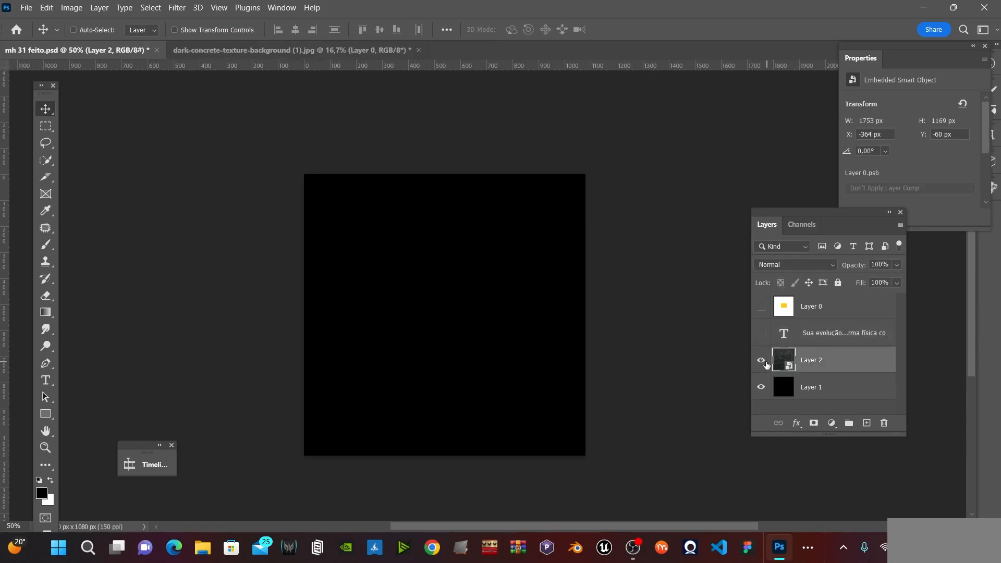
pyautogui.click(761, 359)
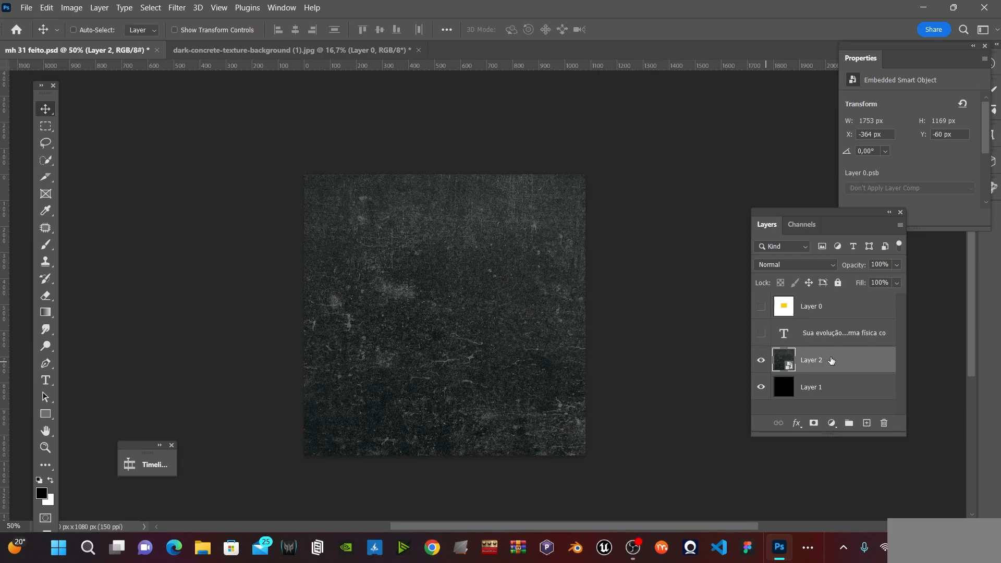
pyautogui.moveTo(514, 319); pyautogui.dragTo(476, 320)
pyautogui.hotkey('ctrl', 'z')
# - Lower the concrete texture layer's opacity to 22%
pyautogui.click(897, 265)
pyautogui.moveTo(876, 279); pyautogui.dragTo(848, 278)
pyautogui.click(475, 333)
pyautogui.press('z')
pyautogui.moveTo(473, 328); pyautogui.dragTo(475, 329)
pyautogui.click(896, 265)
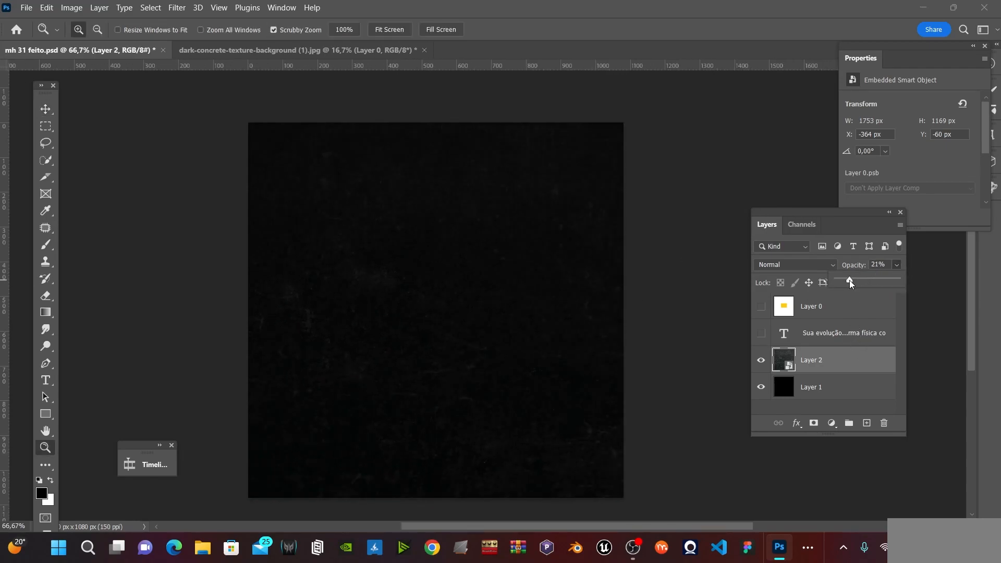
# - Combine the texture layer and the black Layer 1 into a single smart object
pyautogui.click(832, 383)
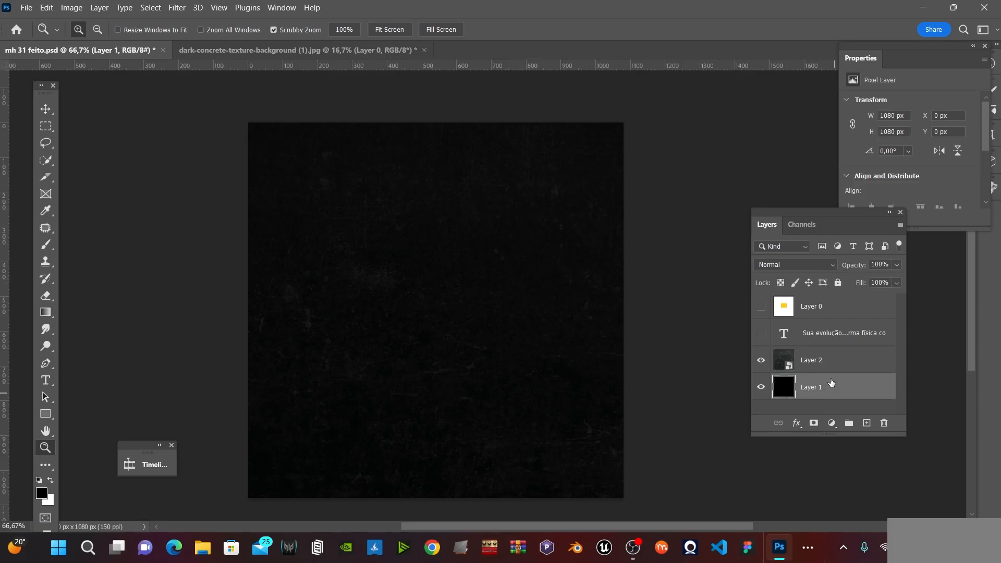
pyautogui.keyDown('shift'); pyautogui.click(823, 362); pyautogui.keyUp('shift')
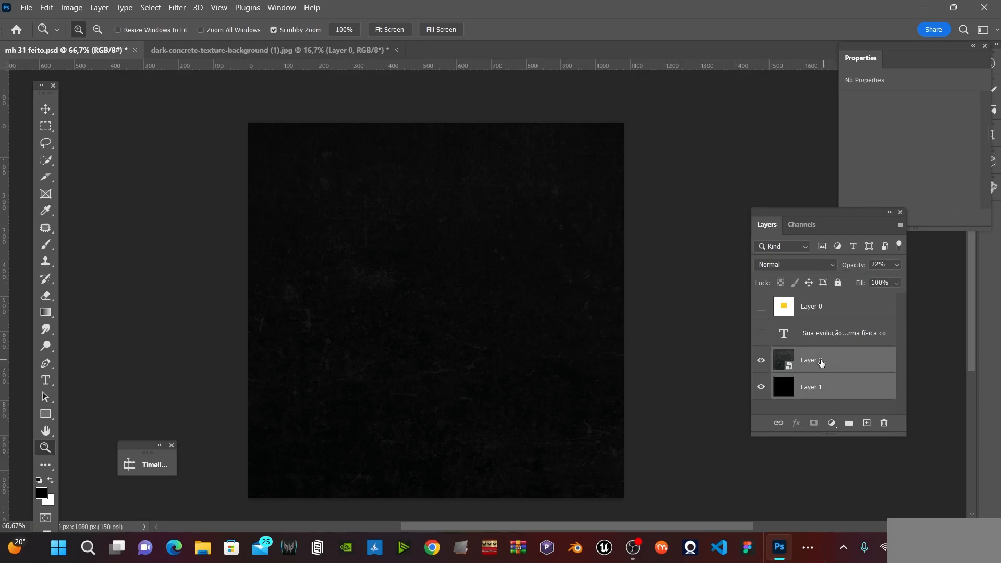
pyautogui.rightClick(821, 361)
pyautogui.rightClick(834, 361)
pyautogui.rightClick(838, 361)
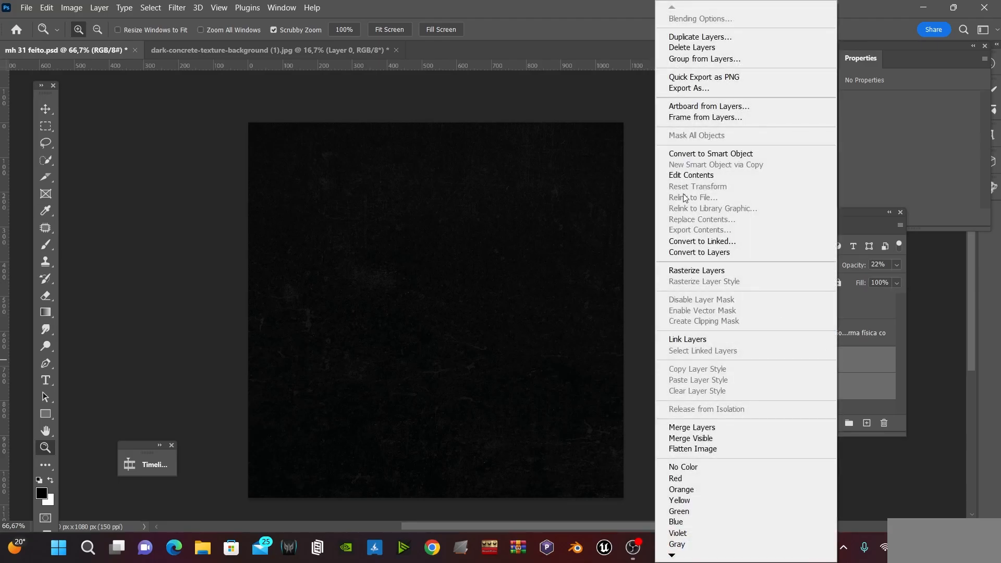
pyautogui.click(712, 153)
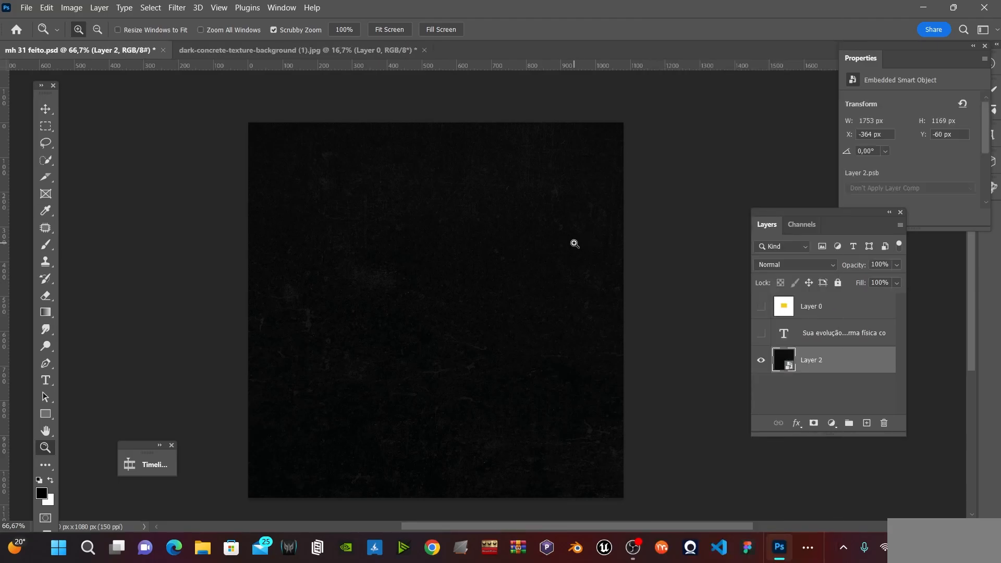
pyautogui.press('v')
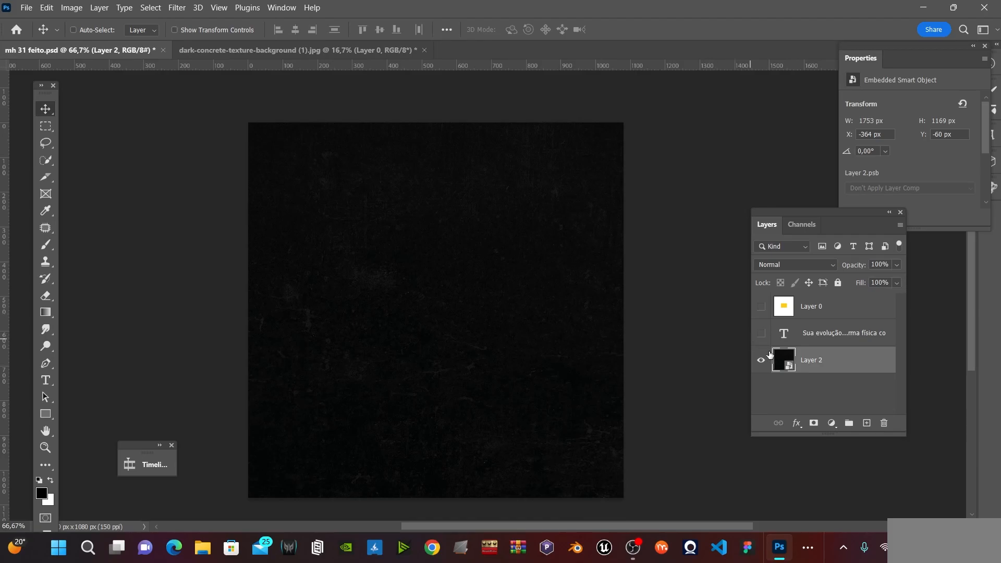
pyautogui.rightClick(815, 361)
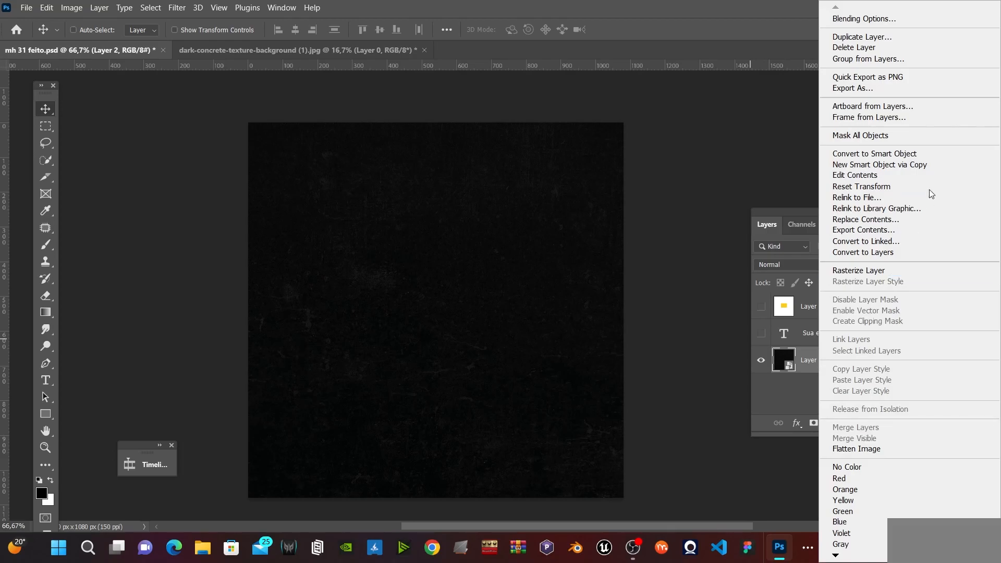
pyautogui.click(780, 384)
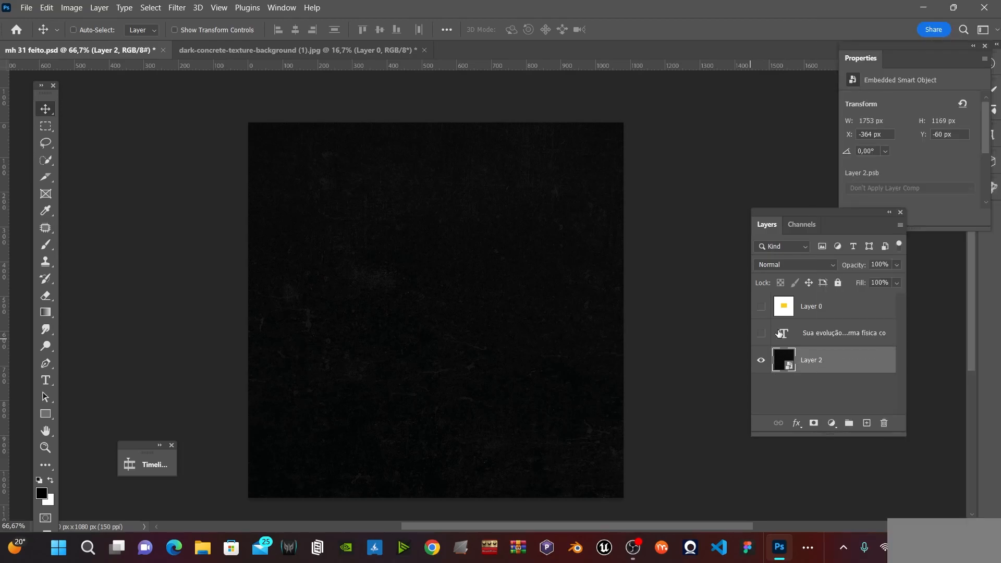
# - Apply a Camera Raw filter to the background smart object with Exposure +0.40, Contrast +21, Texture +28 and Clarity +28
pyautogui.click(177, 7)
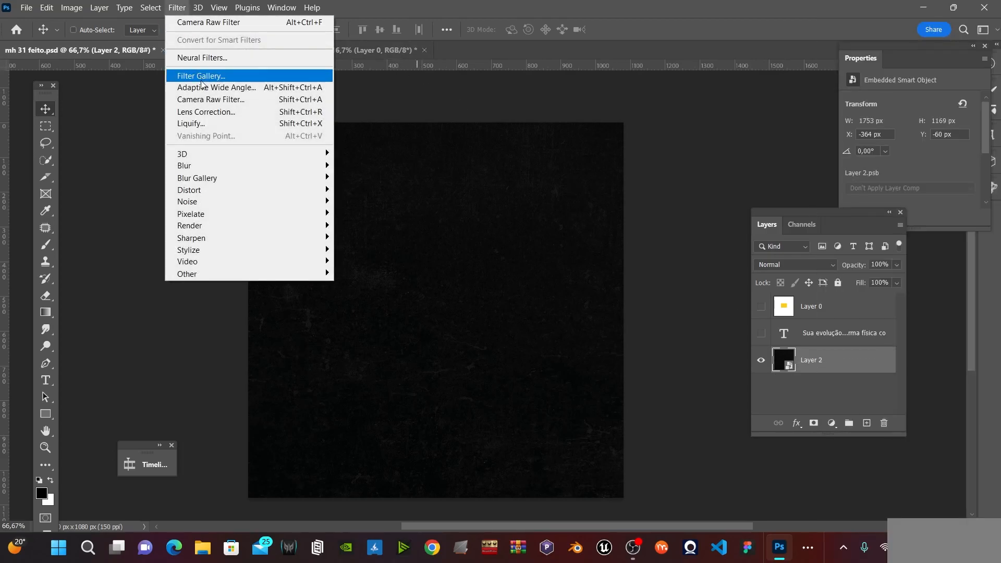
pyautogui.click(207, 99)
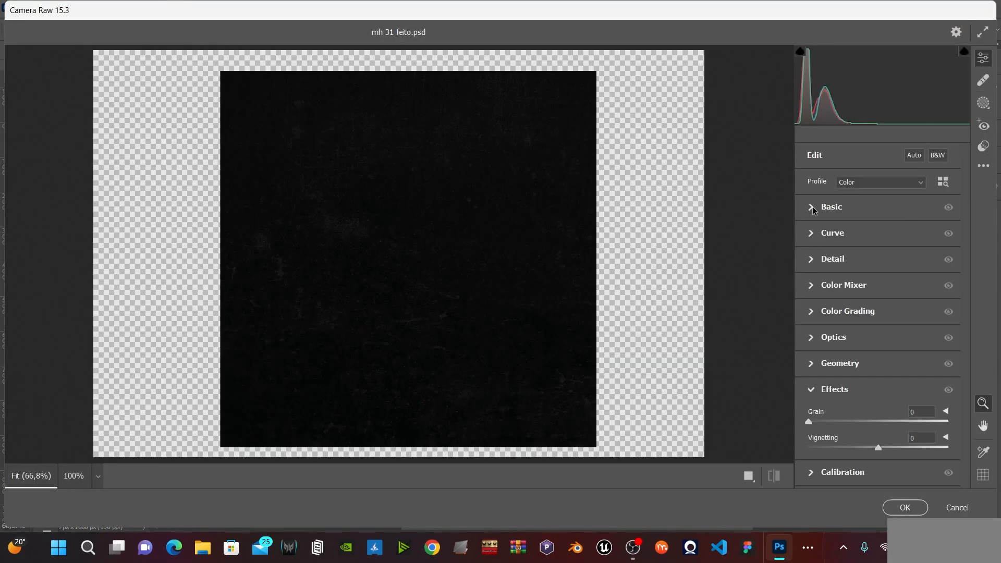
pyautogui.click(815, 208)
pyautogui.moveTo(884, 281); pyautogui.dragTo(887, 261)
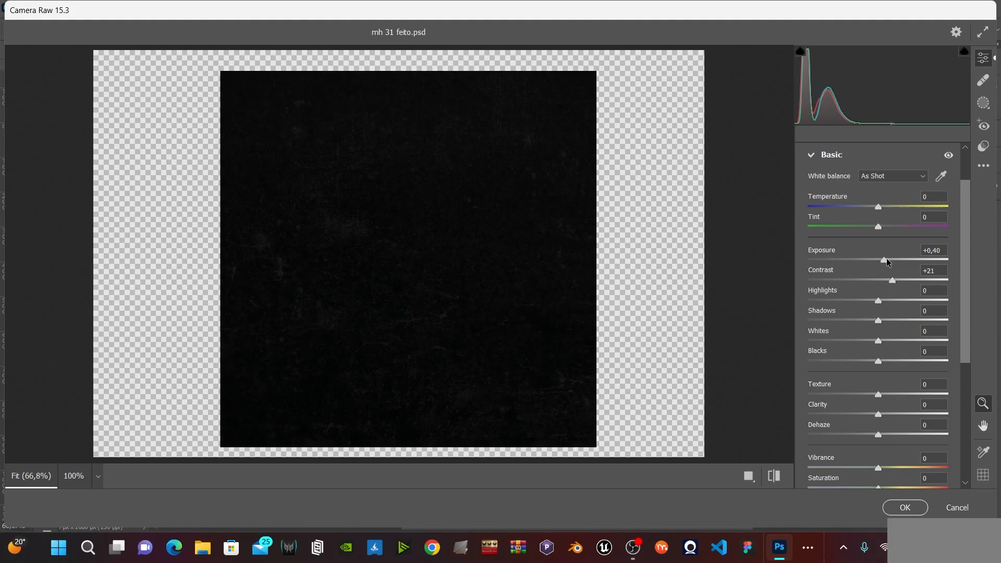
pyautogui.click(898, 395)
pyautogui.click(904, 414)
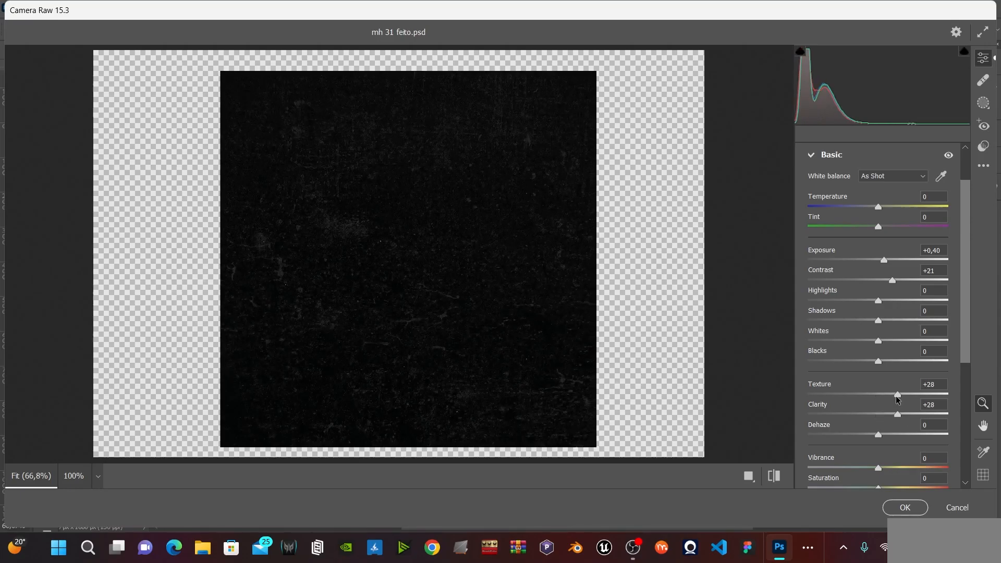
pyautogui.click(905, 507)
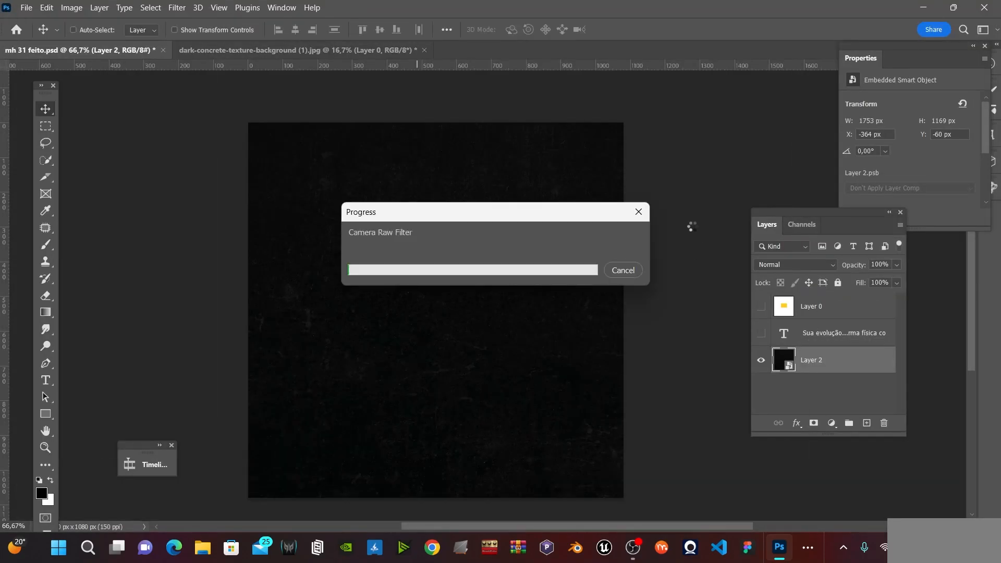
pyautogui.hotkey('ctrl', '-')
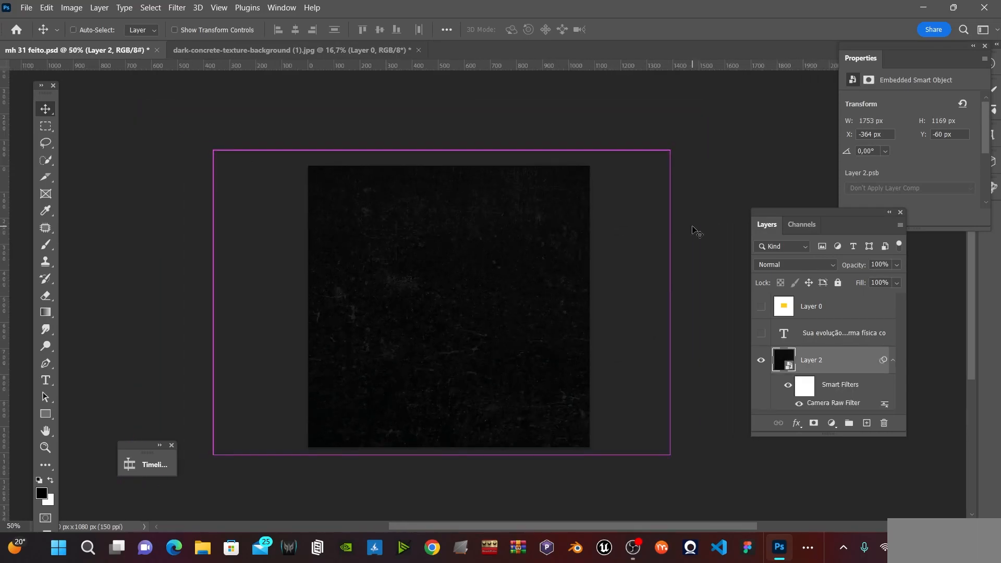
# - Save the document and inspect the concrete background texture up close
pyautogui.press('z')
pyautogui.hotkey('ctrl', 's')
pyautogui.click(437, 308)
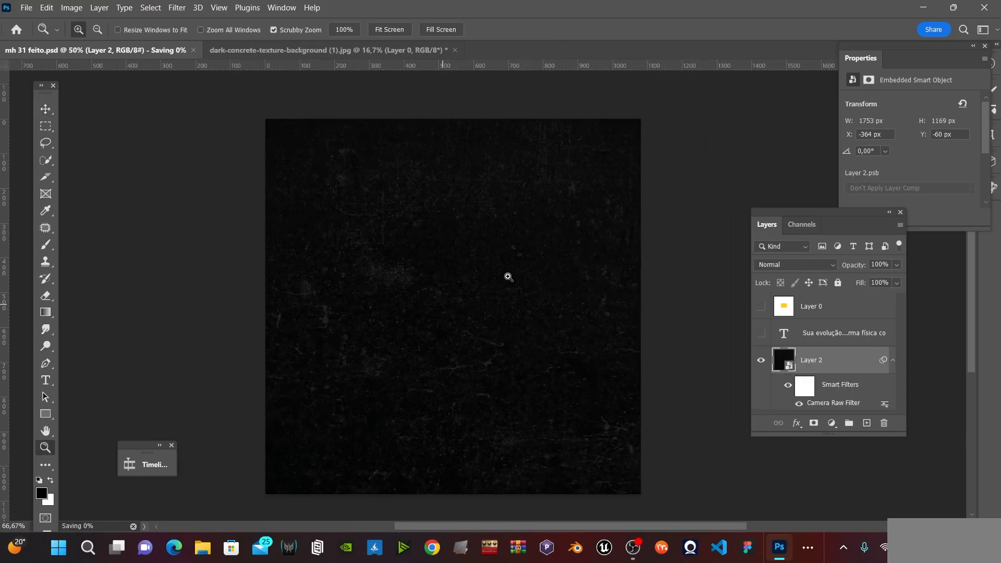
pyautogui.keyDown('alt'); pyautogui.click(508, 277); pyautogui.keyUp('alt')
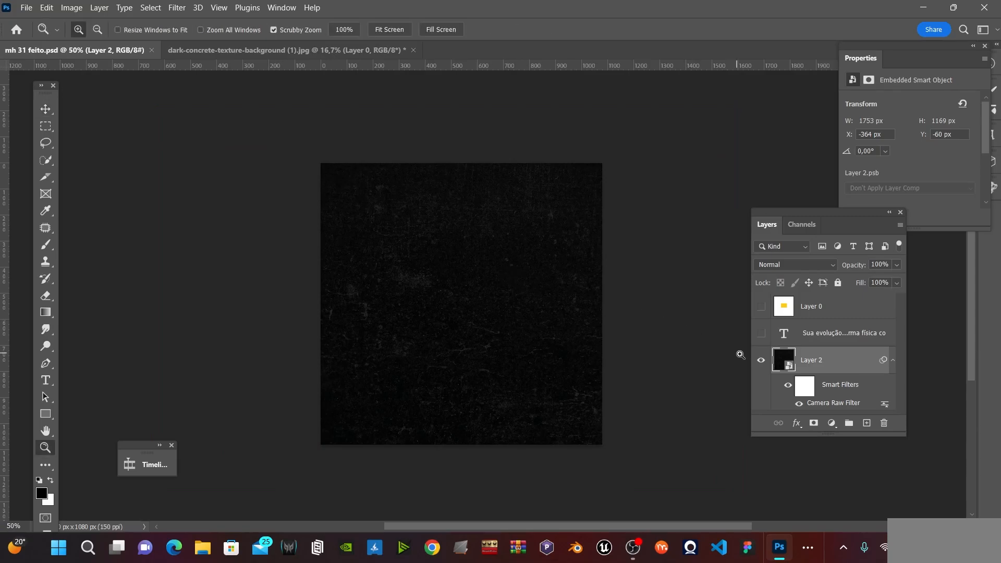
pyautogui.moveTo(514, 285); pyautogui.dragTo(525, 325)
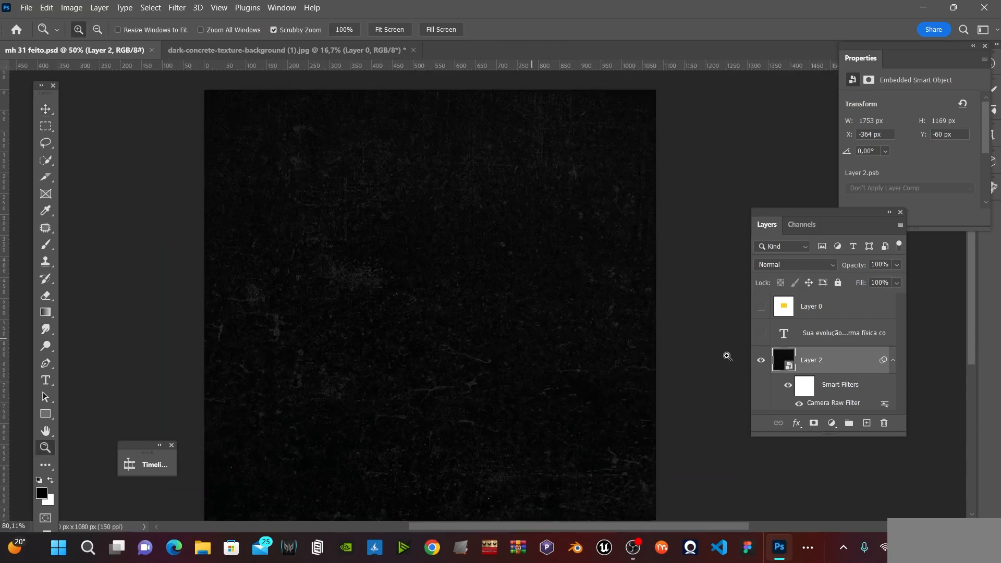
pyautogui.press('v')
pyautogui.hotkey('ctrl', '-')
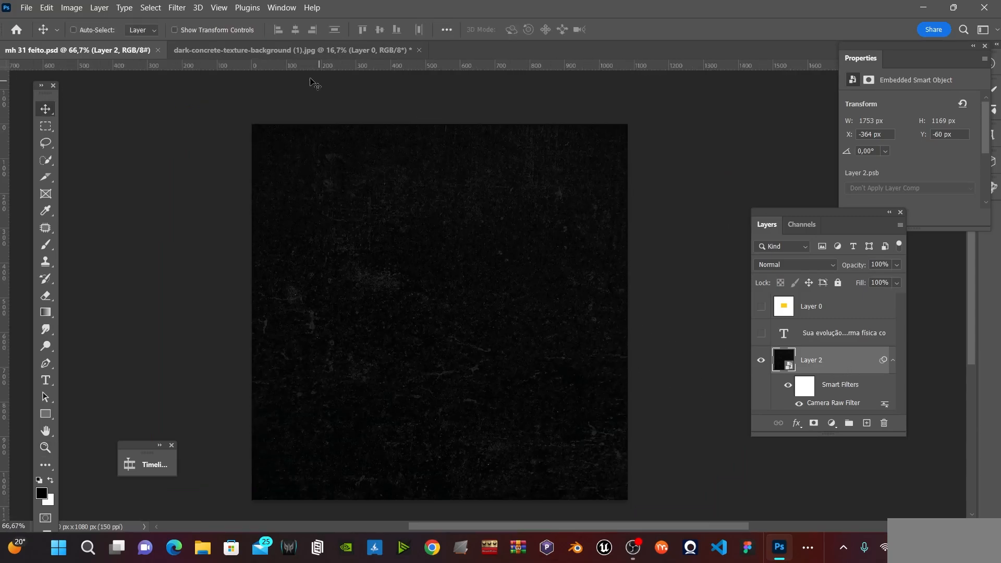
# - Apply a second Camera Raw filter to the Layer 2 background with Vignetting -47, and collapse its smart filter list
pyautogui.click(177, 8)
pyautogui.click(269, 102)
pyautogui.scroll(-6, 827, 451)
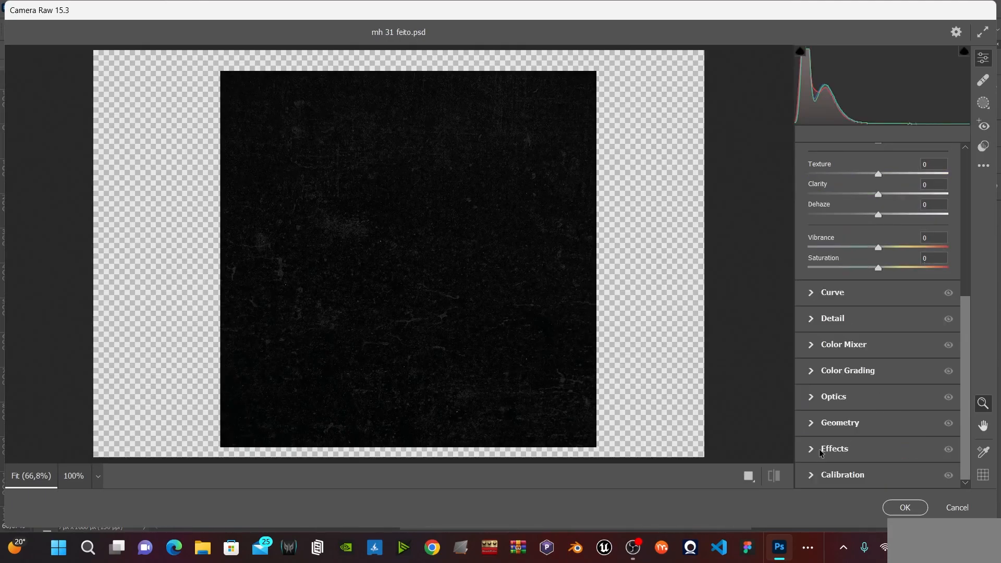
pyautogui.click(812, 450)
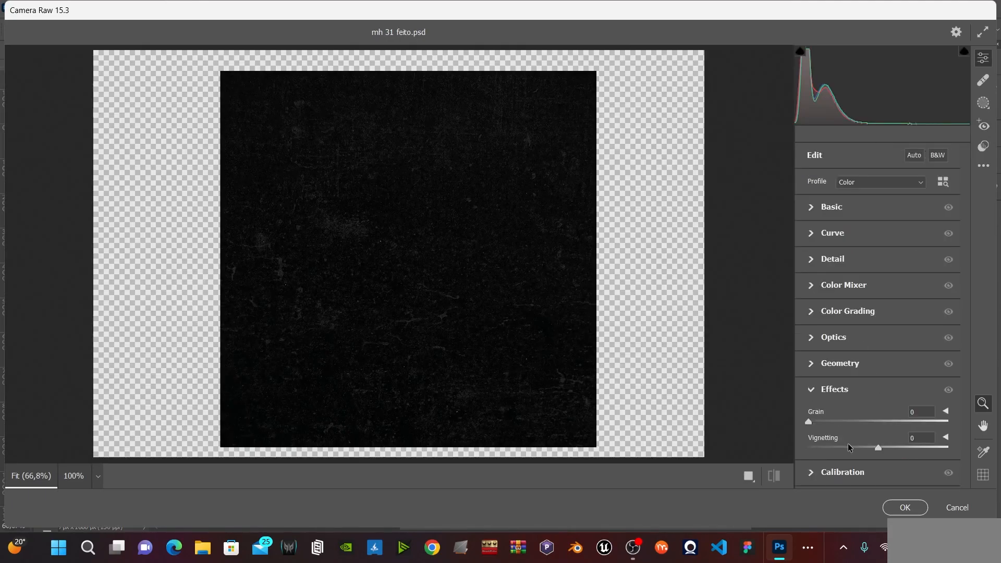
pyautogui.moveTo(849, 448); pyautogui.dragTo(841, 449)
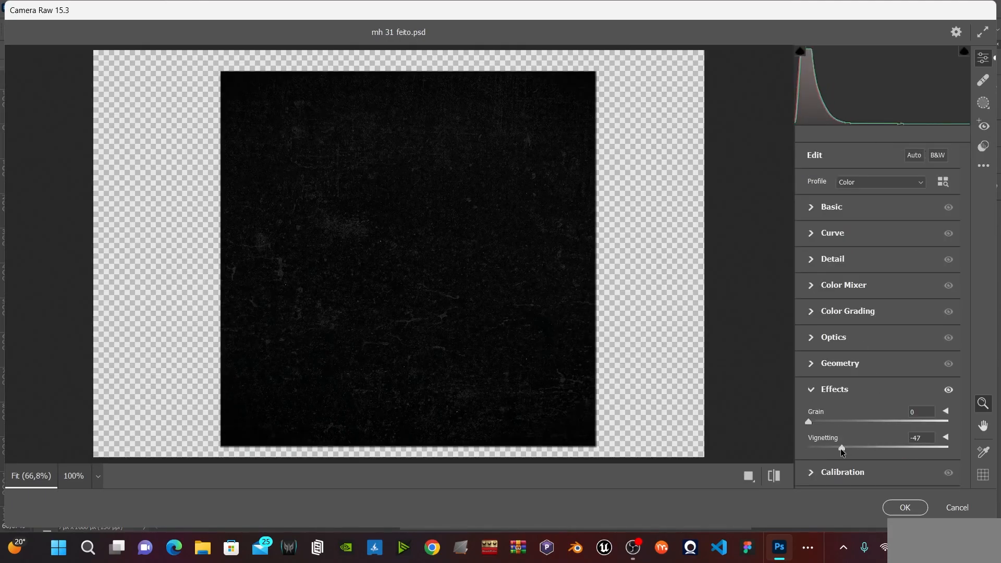
pyautogui.click(907, 508)
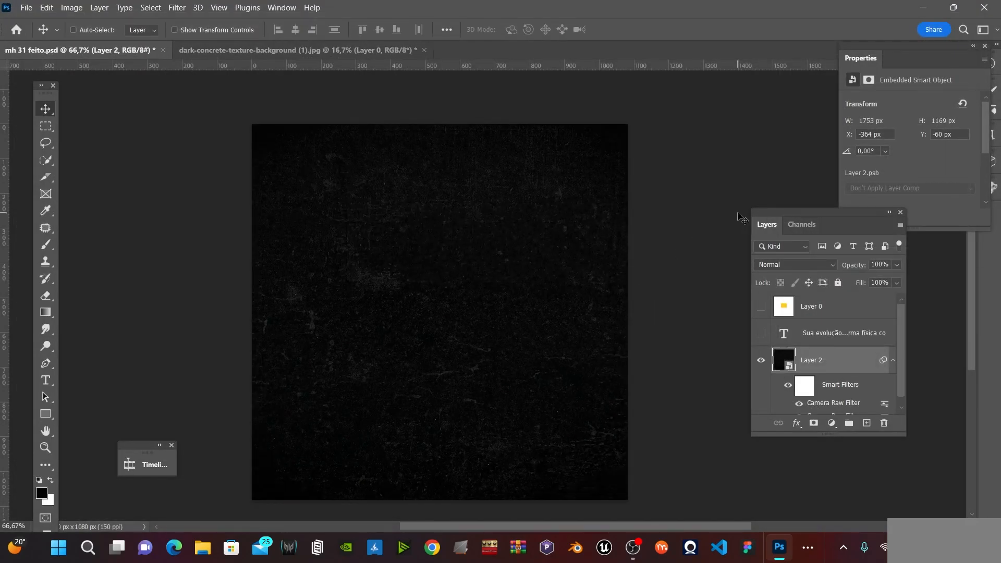
pyautogui.hotkey('ctrl', '-')
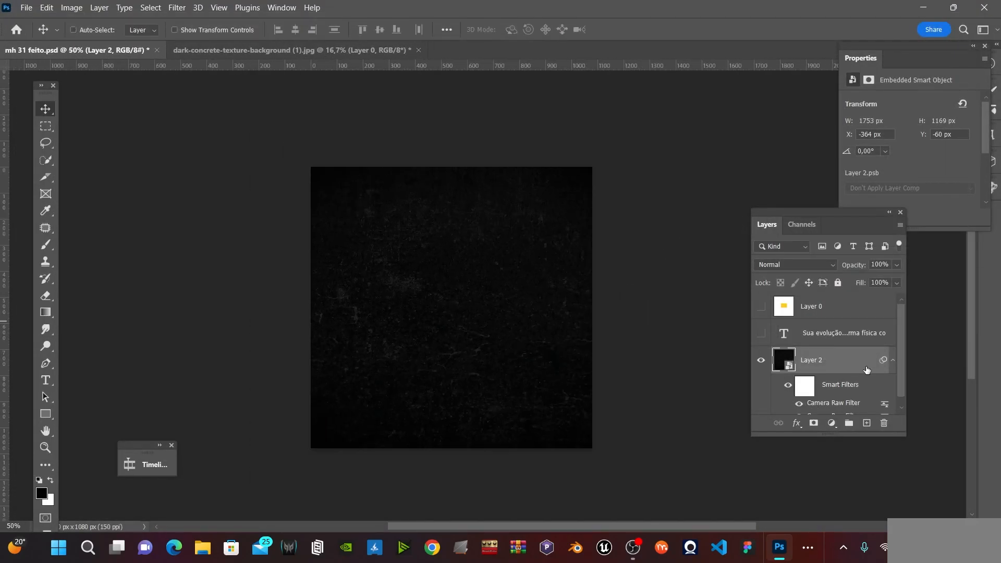
pyautogui.click(893, 359)
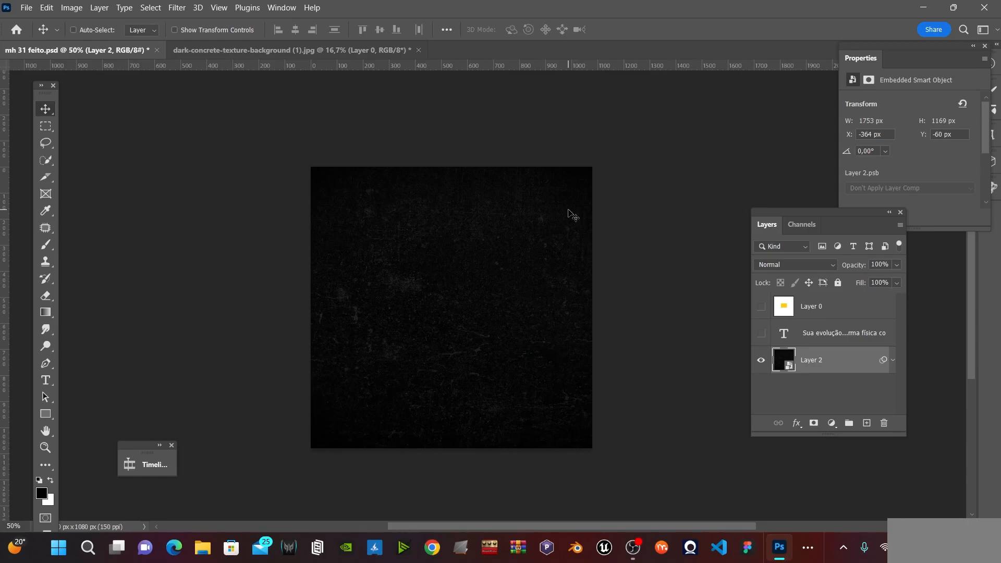
# - Open brush.psd and copy its dark brush-stroke smart object into mh 31 feito.psd, directly above the Layer 2 background
pyautogui.hotkey('ctrl', 'o')
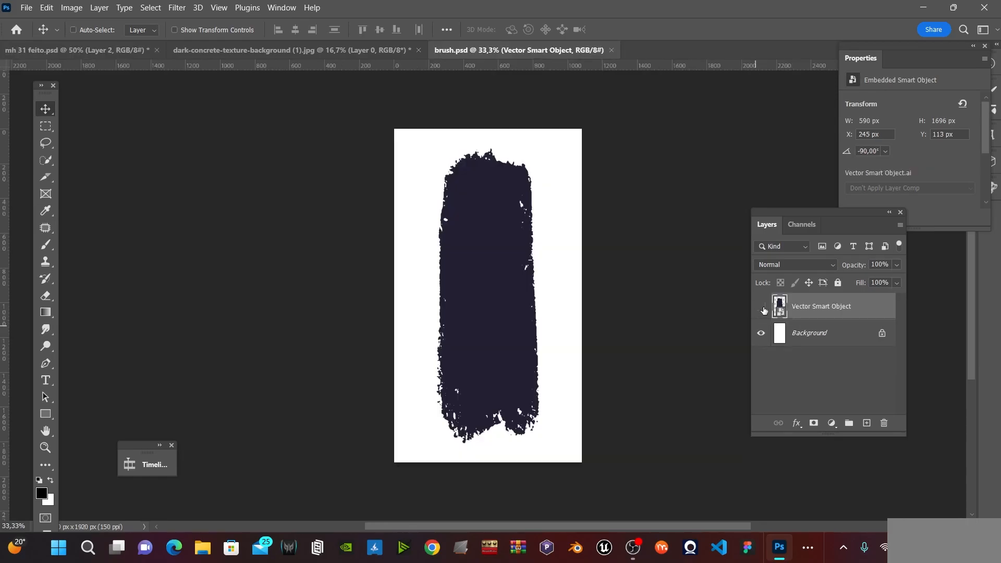
pyautogui.click(763, 307)
pyautogui.click(763, 308)
pyautogui.click(762, 307)
pyautogui.click(762, 307)
pyautogui.moveTo(525, 275); pyautogui.dragTo(552, 283)
pyautogui.hotkey('ctrl', 'z')
pyautogui.moveTo(209, 40)
pyautogui.mouseDown()
pyautogui.moveTo(96, 56)
pyautogui.moveTo(530, 255)
pyautogui.moveTo(496, 282)
pyautogui.moveTo(392, 246)
pyautogui.moveTo(392, 238)
pyautogui.mouseUp()
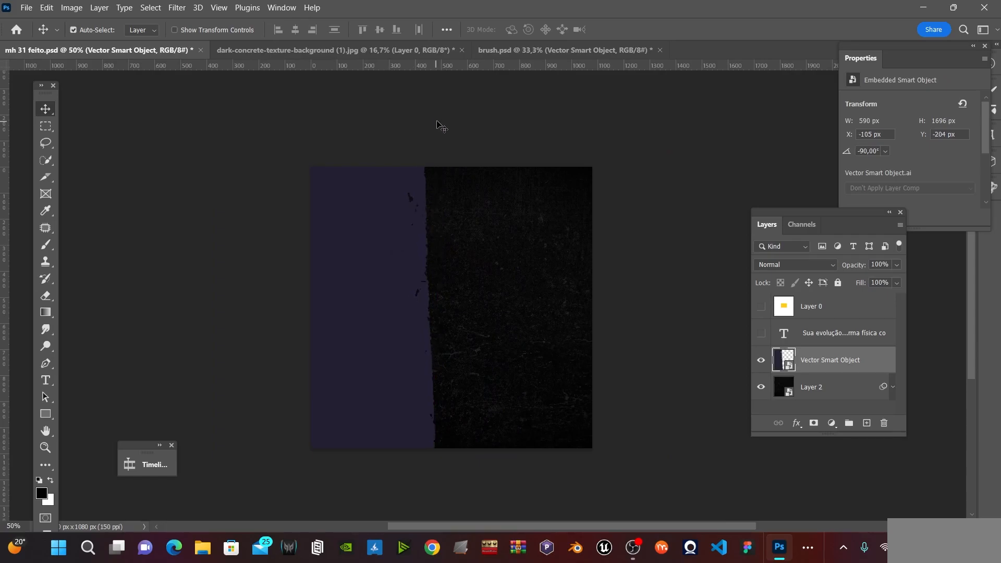
# - Scale the brush stroke down to about 565 × 1624 px and position it along the post's left side
pyautogui.hotkey('ctrl', 't')
pyautogui.moveTo(437, 114); pyautogui.dragTo(420, 131)
pyautogui.moveTo(364, 250); pyautogui.dragTo(363, 235)
pyautogui.press('Return')
# - Show Layer 0, sample its yellow rectangle as the foreground color, copy the color's hex code, and hide the layer again
pyautogui.click(759, 306)
pyautogui.click(813, 308)
pyautogui.press('i')
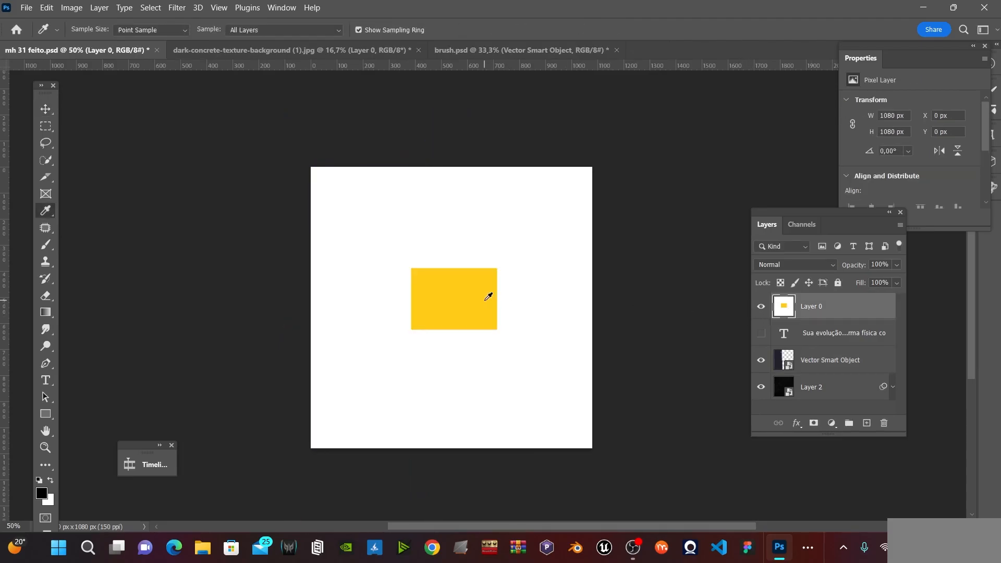
pyautogui.click(481, 296)
pyautogui.click(47, 501)
pyautogui.press('Escape')
pyautogui.click(762, 308)
# - Add a Color Overlay in the copied yellow to the brush-stroke layer at Normal blend and 100% opacity, and save
pyautogui.click(821, 360)
pyautogui.click(798, 424)
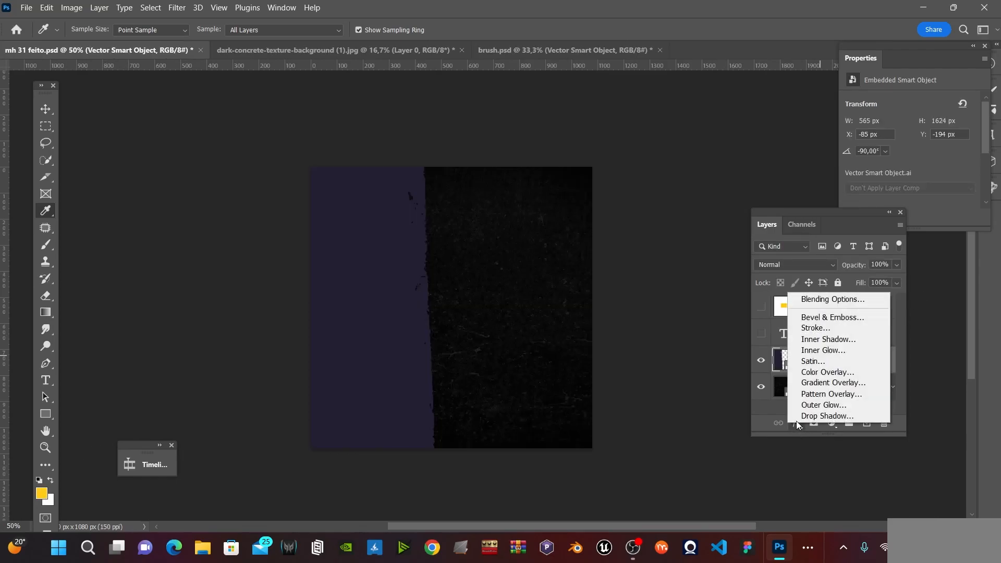
pyautogui.click(836, 373)
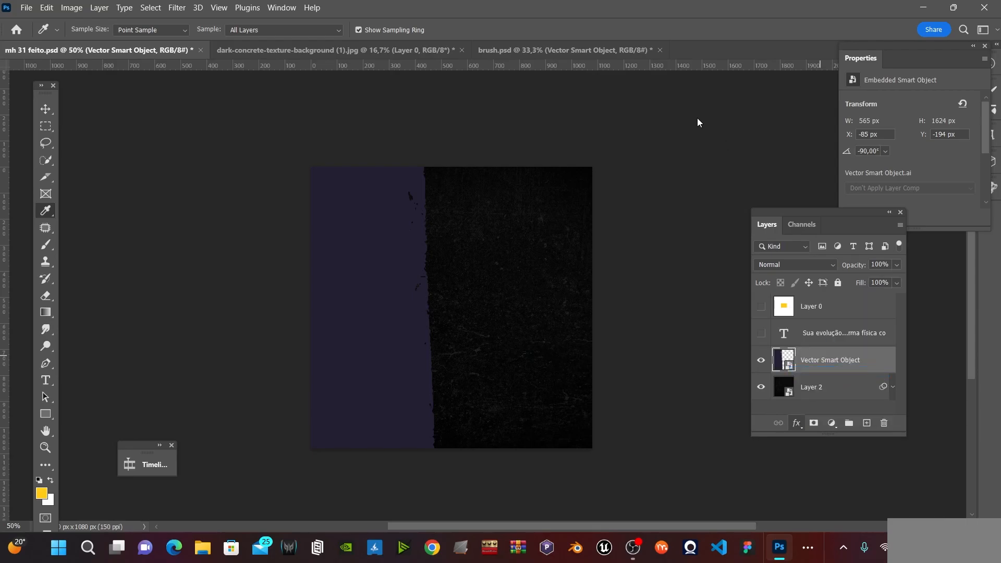
pyautogui.click(795, 252)
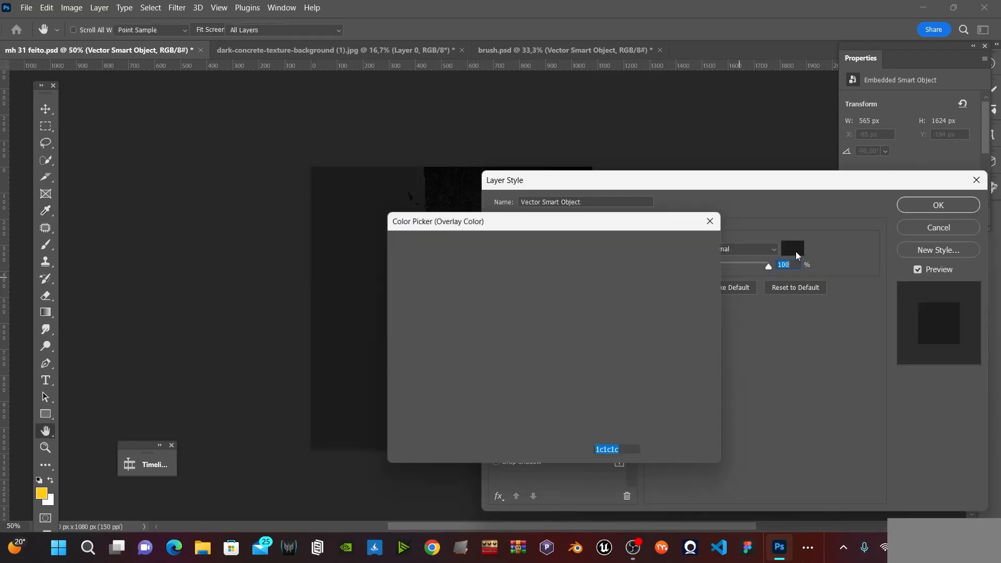
pyautogui.hotkey('ctrl', 'v')
pyautogui.click(698, 237)
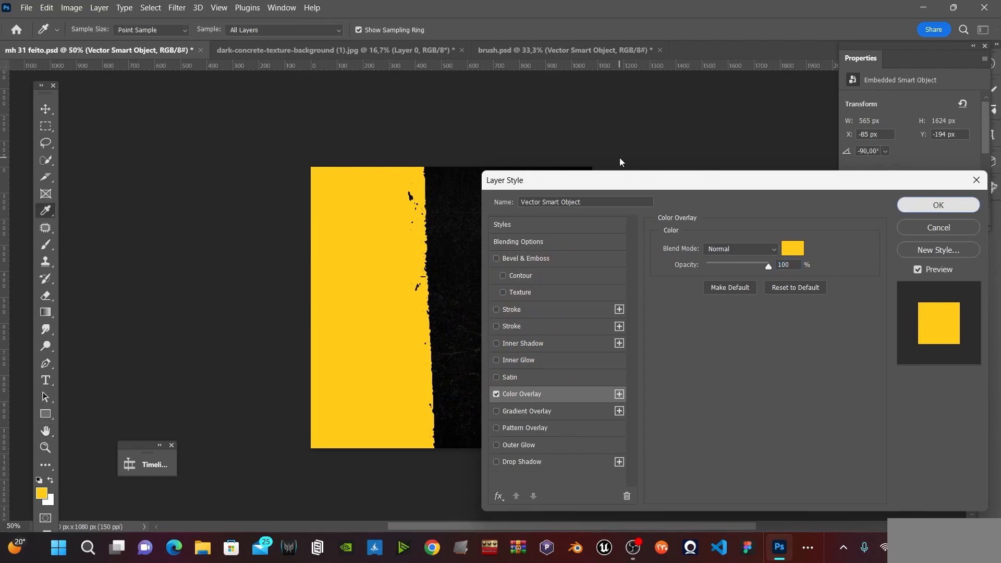
pyautogui.press('Return')
pyautogui.hotkey('ctrl', 's')
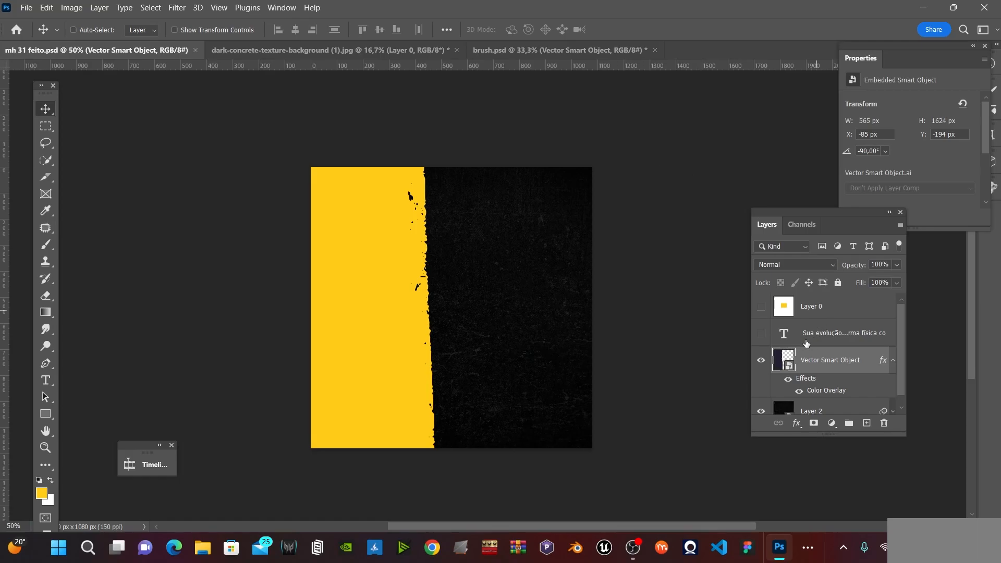
# - Copy the concrete texture layer from inside the Layer 2 smart object and paste it above the yellow brush stroke
pyautogui.scroll(-1, 808, 360)
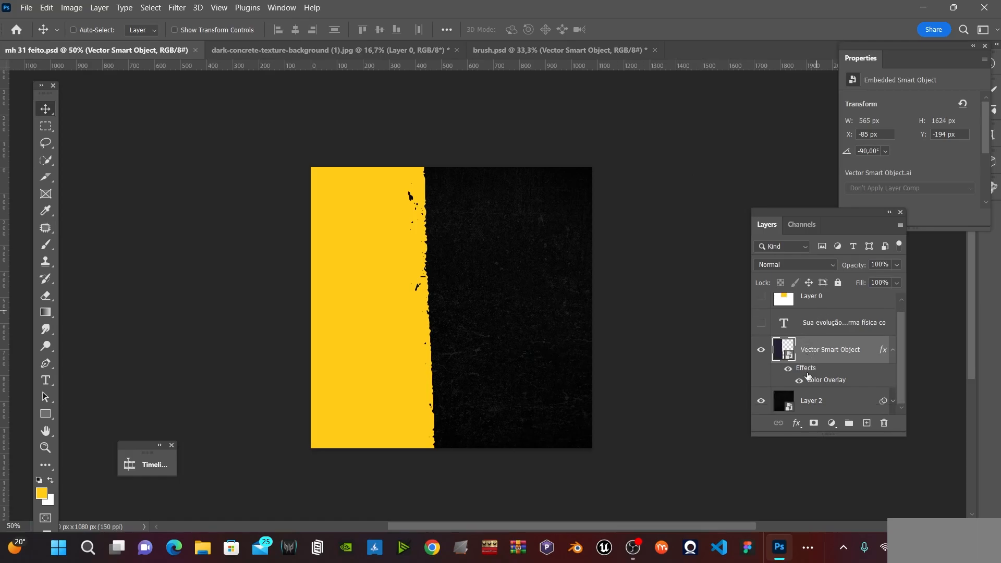
pyautogui.click(790, 410)
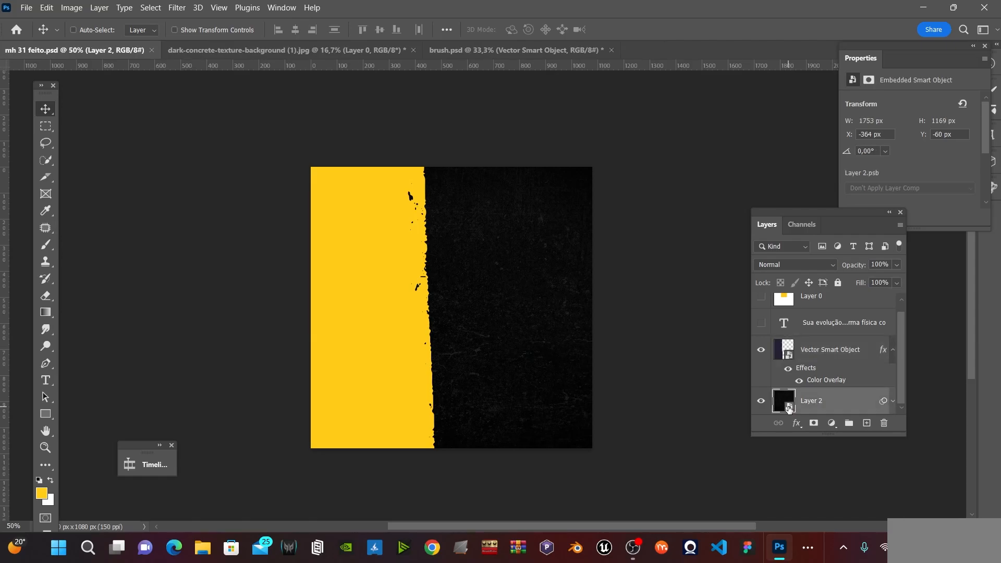
pyautogui.doubleClick(790, 409)
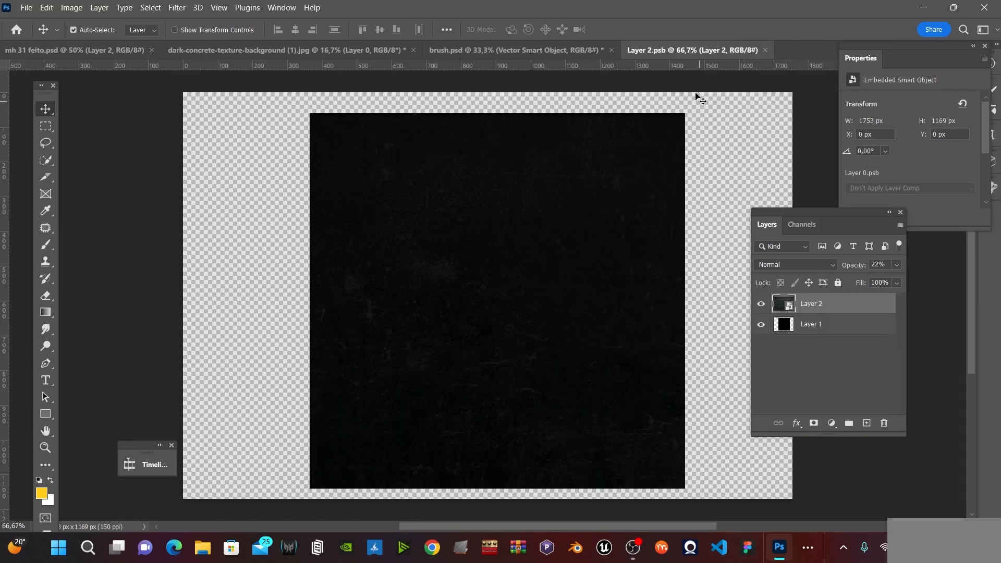
pyautogui.click(765, 50)
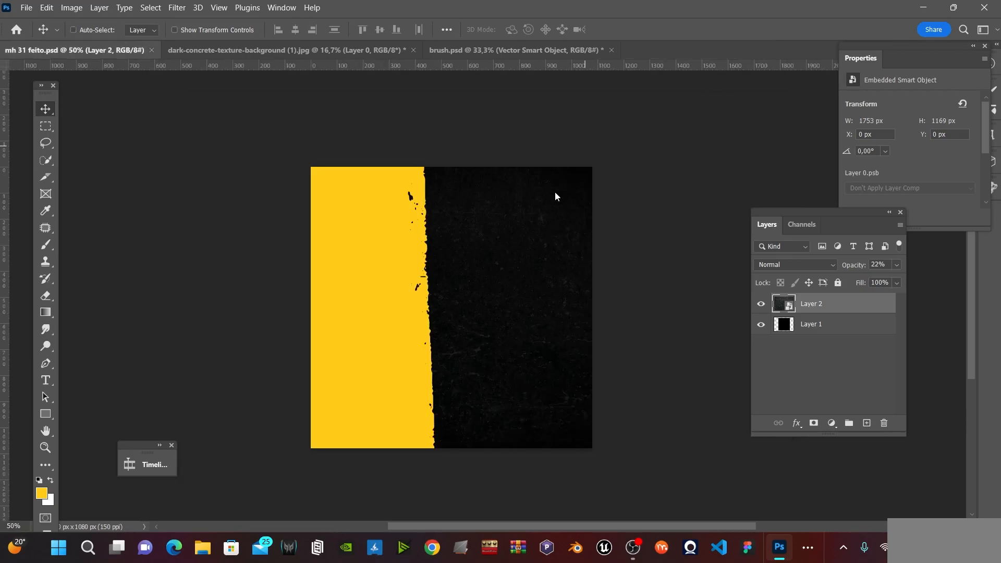
pyautogui.keyDown('ctrl'); pyautogui.click(391, 249); pyautogui.keyUp('ctrl')
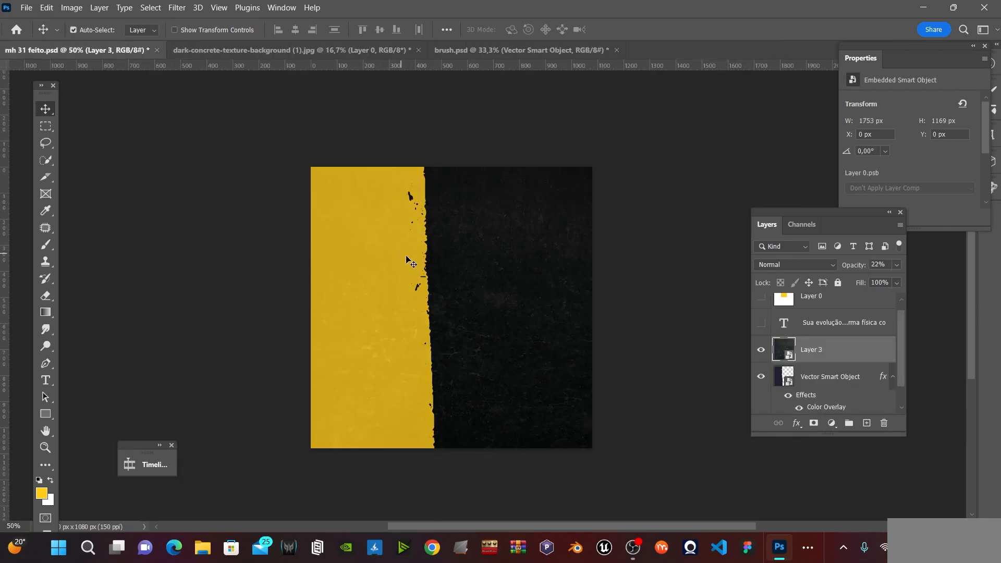
# - Shift the pasted concrete texture sideways over the yellow brush stroke and try clipping it to that stroke
pyautogui.moveTo(436, 282); pyautogui.dragTo(316, 268)
pyautogui.moveTo(488, 294); pyautogui.dragTo(473, 296)
pyautogui.keyDown('alt'); pyautogui.click(846, 364); pyautogui.keyUp('alt')
pyautogui.keyDown('alt'); pyautogui.click(847, 366); pyautogui.keyUp('alt')
pyautogui.click(493, 308)
pyautogui.moveTo(510, 309); pyautogui.dragTo(492, 307)
# - Try converting the yellow brush stroke to a new smart object and clipping the Layer 3 texture to it
pyautogui.click(812, 379)
pyautogui.rightClick(831, 375)
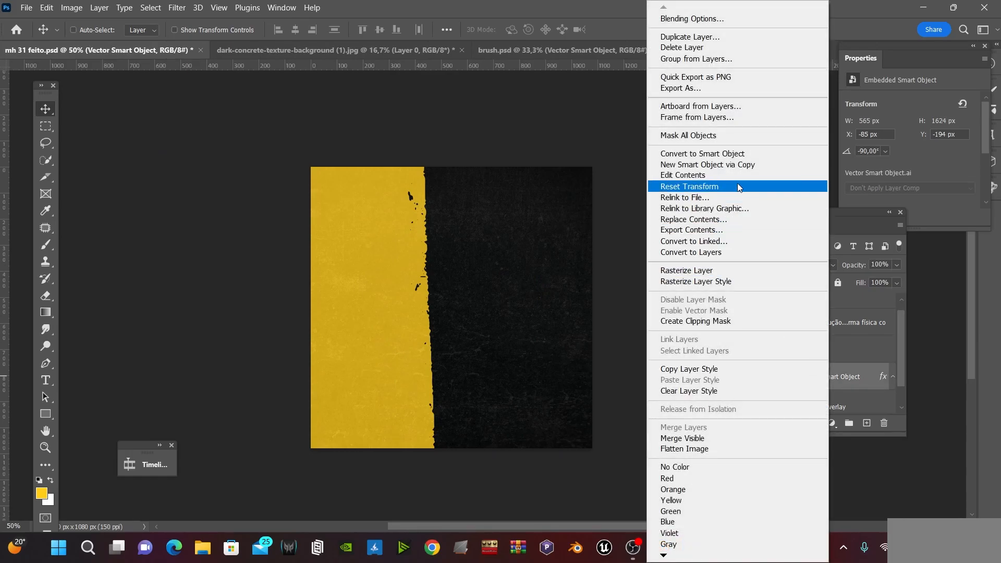
pyautogui.click(747, 157)
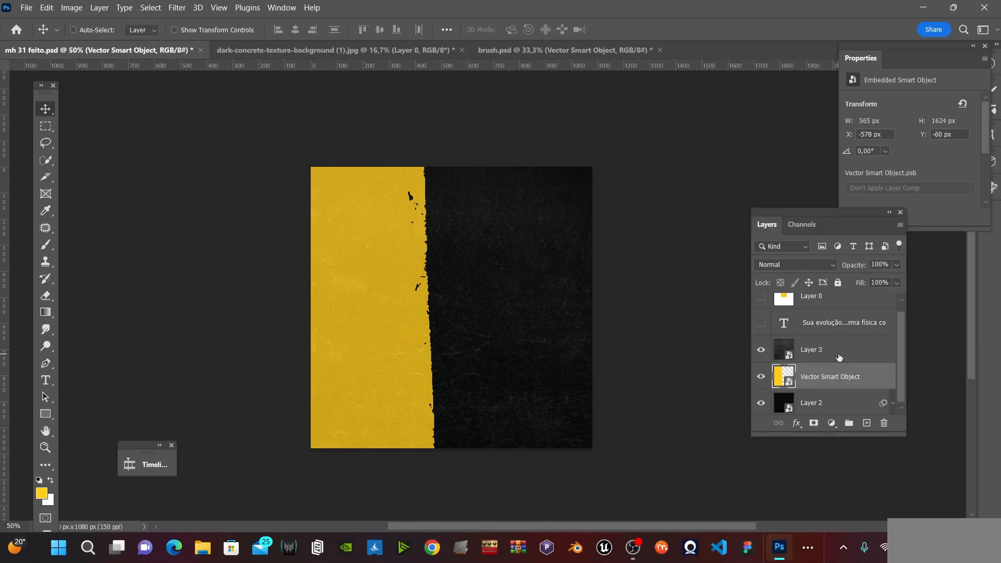
pyautogui.click(839, 360)
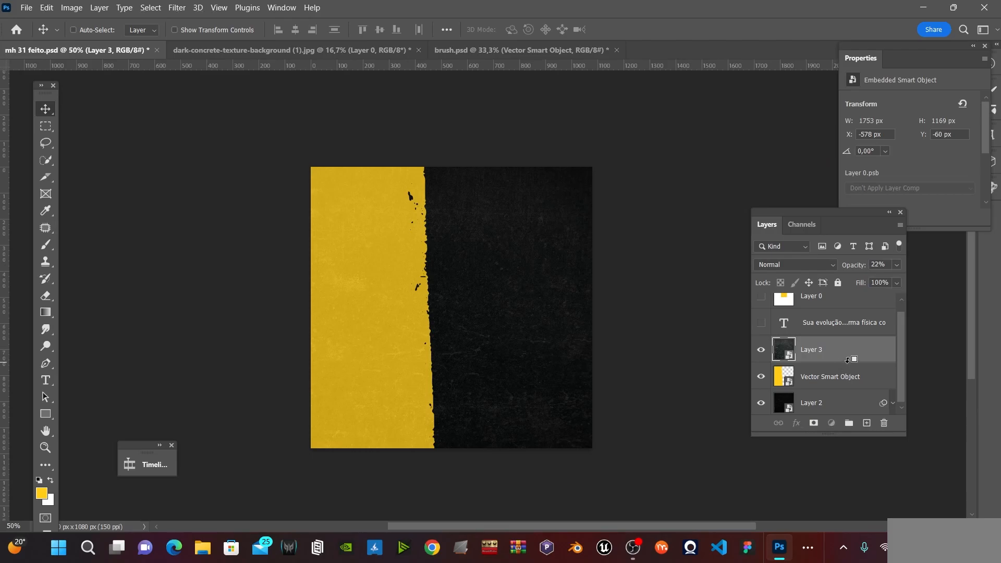
pyautogui.keyDown('alt'); pyautogui.click(844, 364); pyautogui.keyUp('alt')
# - Try moving the clipped texture over the yellow area, and undo back to before the brush stroke's smart object conversion
pyautogui.press('z')
pyautogui.click(411, 313)
pyautogui.press('v')
pyautogui.moveTo(377, 282); pyautogui.dragTo(356, 272)
pyautogui.hotkey('ctrl', 'z')
pyautogui.hotkey('ctrl', 'z')
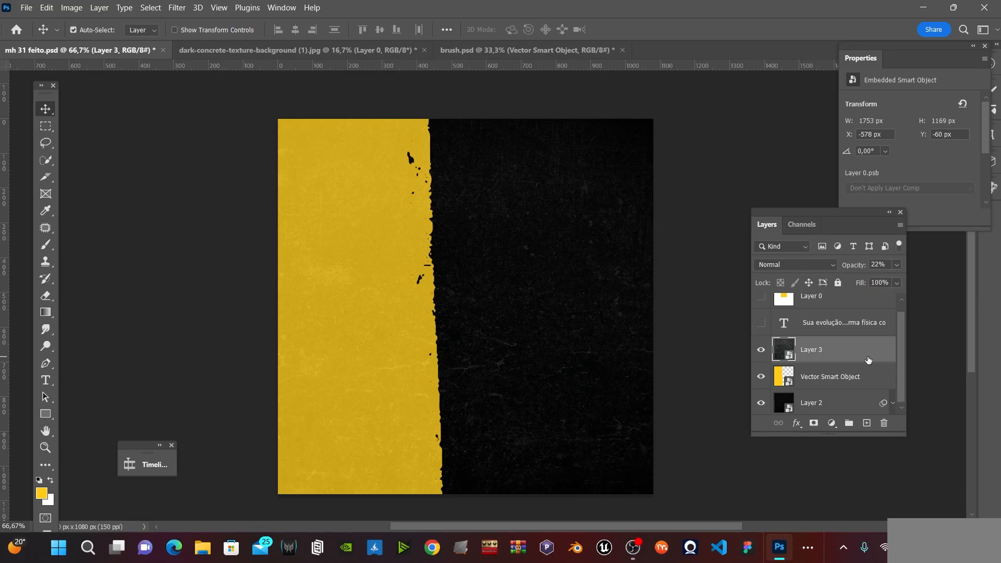
pyautogui.hotkey('ctrl', 'z')
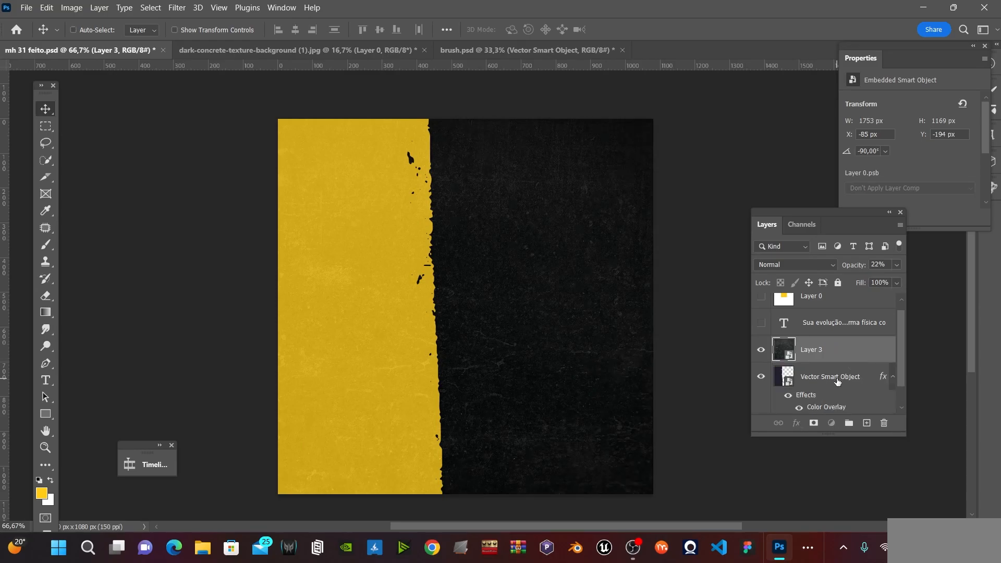
pyautogui.click(838, 380)
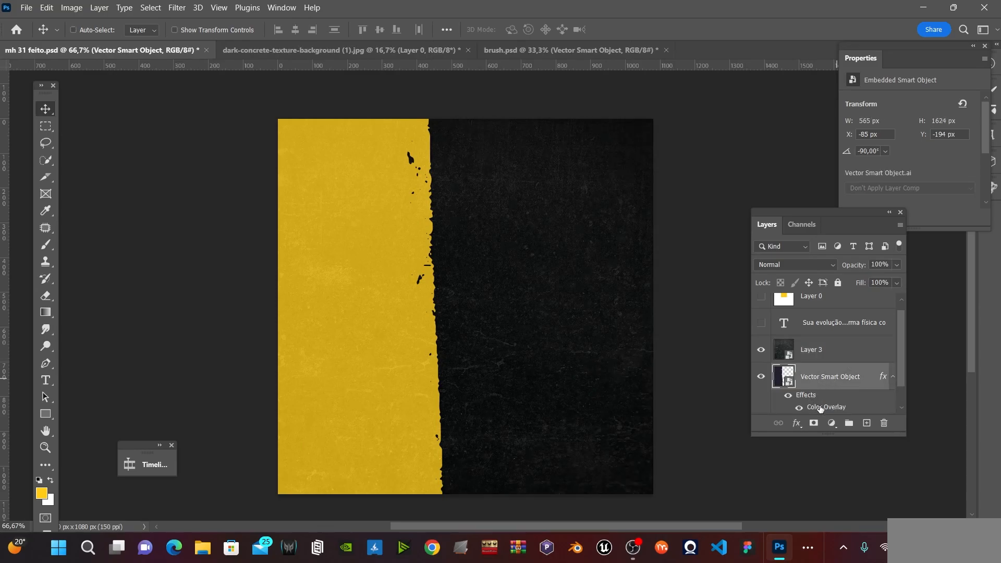
pyautogui.scroll(-1, 821, 409)
pyautogui.click(798, 425)
pyautogui.click(776, 358)
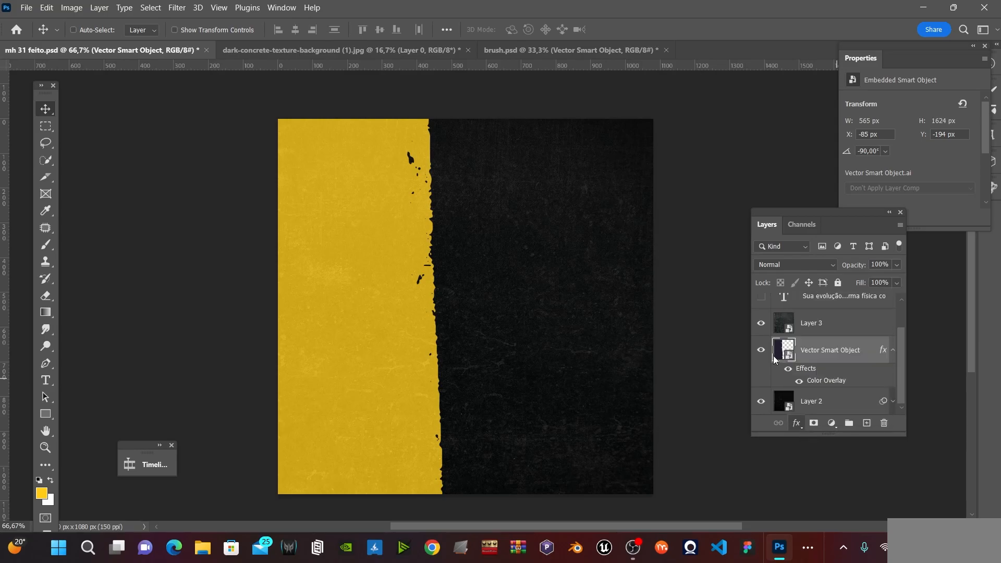
# - Mask the Layer 3 texture to the yellow brush stroke's shape using a selection loaded from the Vector Smart Object layer
pyautogui.click(812, 330)
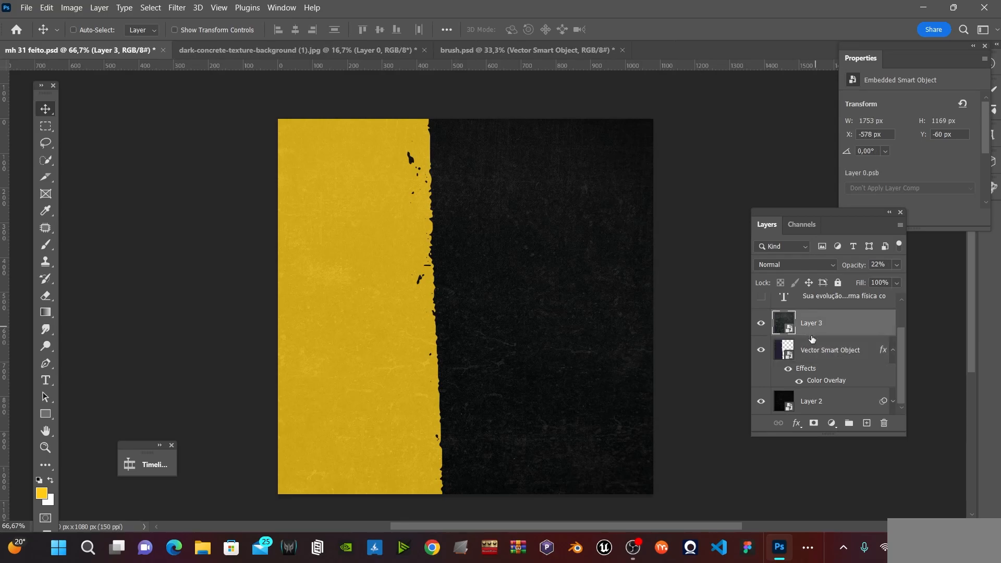
pyautogui.press('ctrl')
pyautogui.keyDown('ctrl'); pyautogui.click(786, 355); pyautogui.keyUp('ctrl')
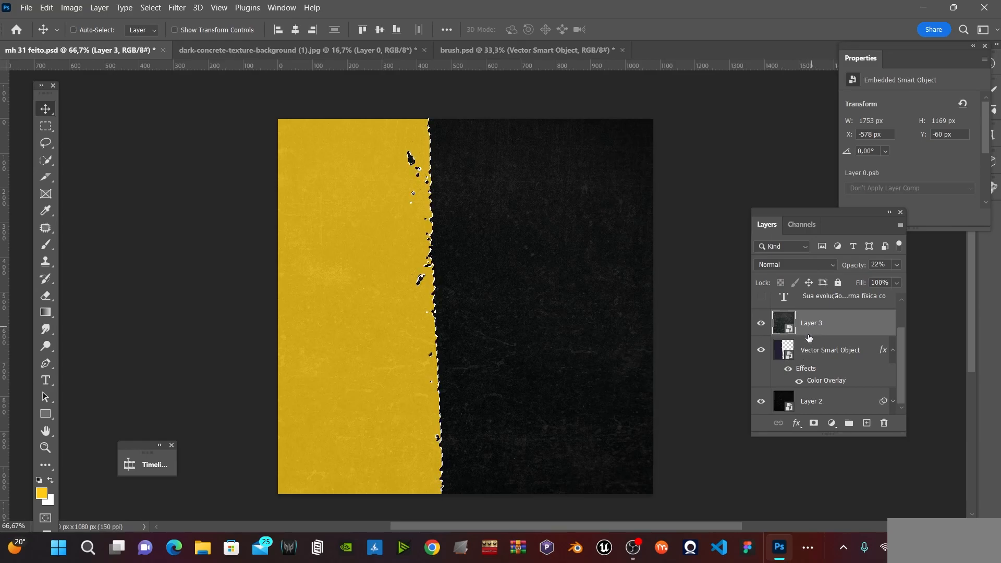
pyautogui.click(813, 424)
pyautogui.click(791, 325)
# - Blend the Layer 3 concrete texture into the yellow brush stroke using Vivid Light at 21% opacity
pyautogui.click(898, 264)
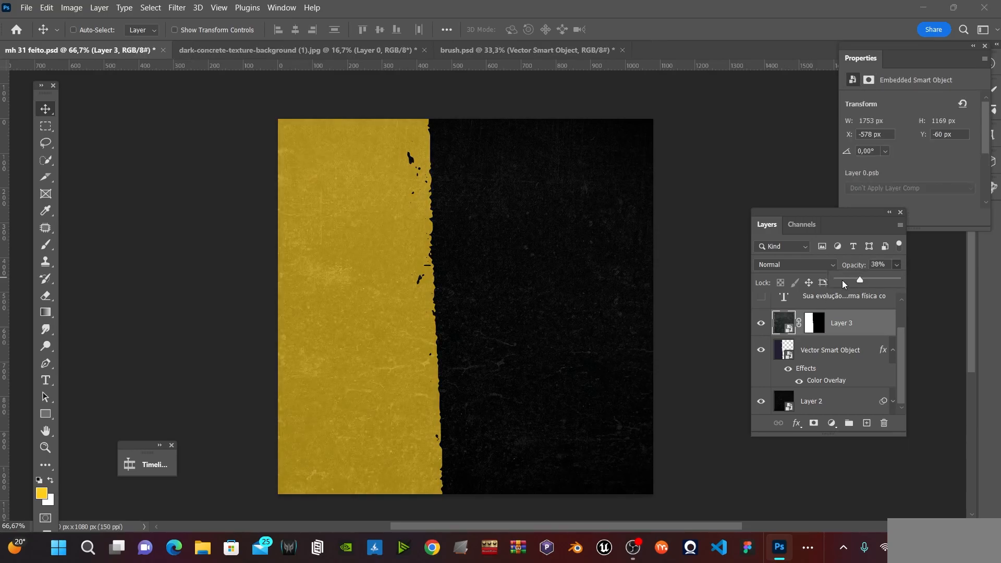
pyautogui.click(803, 267)
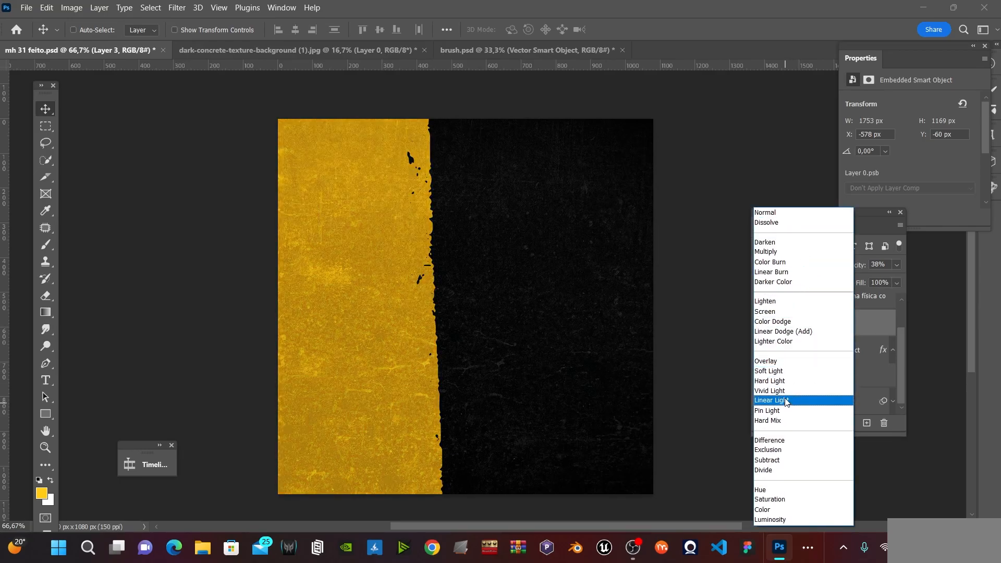
pyautogui.click(784, 390)
pyautogui.click(897, 265)
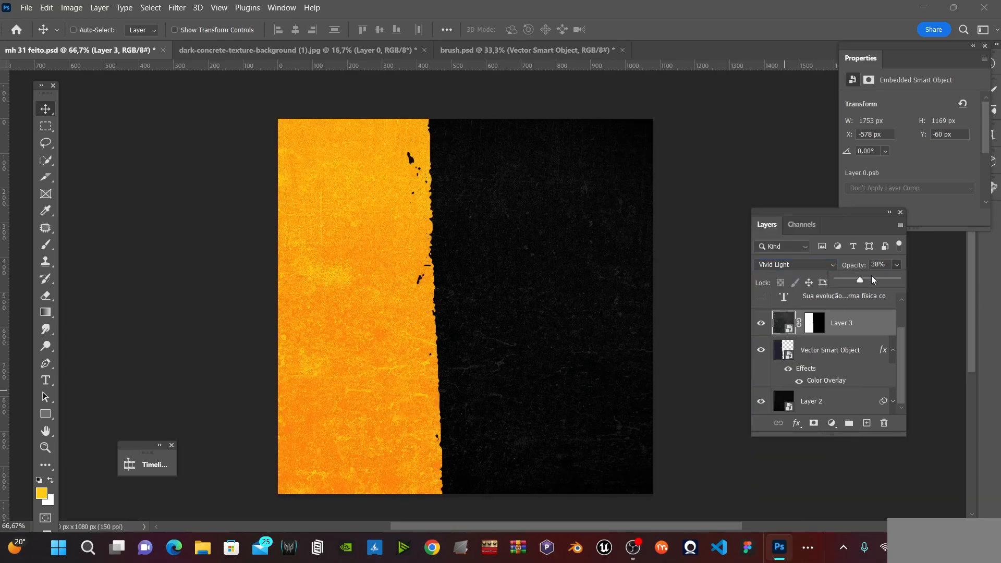
pyautogui.moveTo(856, 282); pyautogui.dragTo(849, 274)
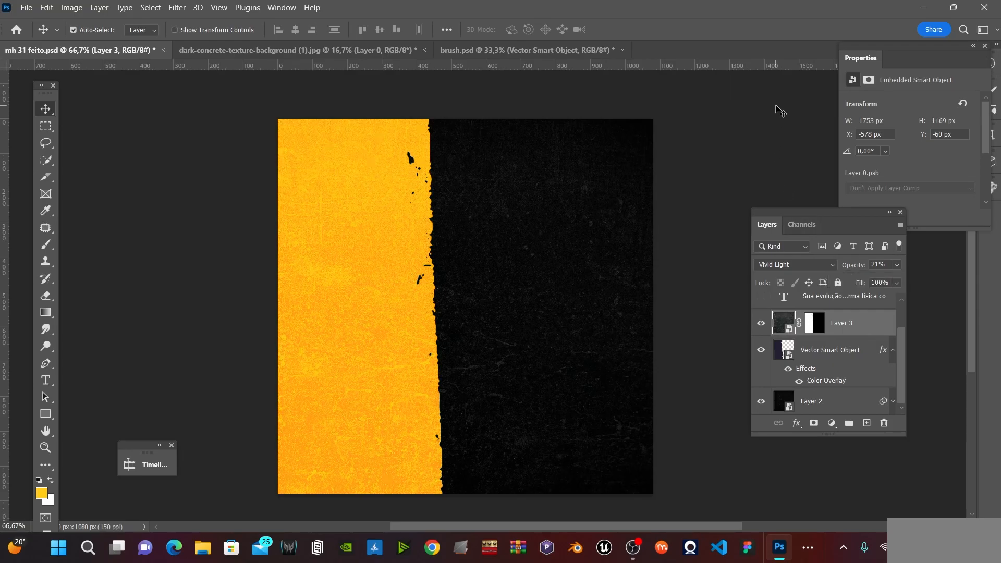
# - Save the post document with the textured yellow brush stroke
pyautogui.hotkey('ctrl', '-')
pyautogui.hotkey('ctrl', 's')
pyautogui.press('z')
pyautogui.click(448, 353)
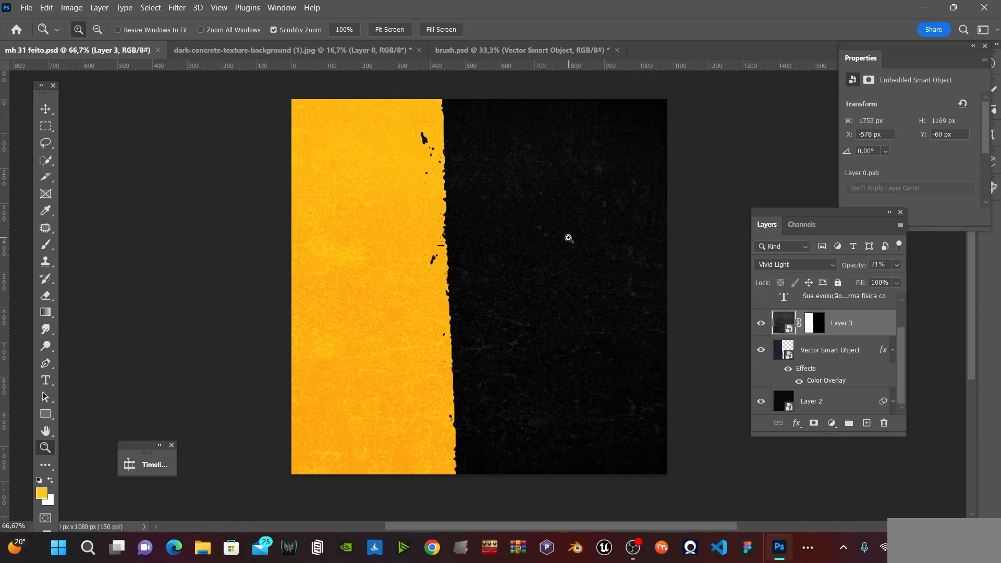
pyautogui.hotkey('ctrl', '-')
pyautogui.press('v')
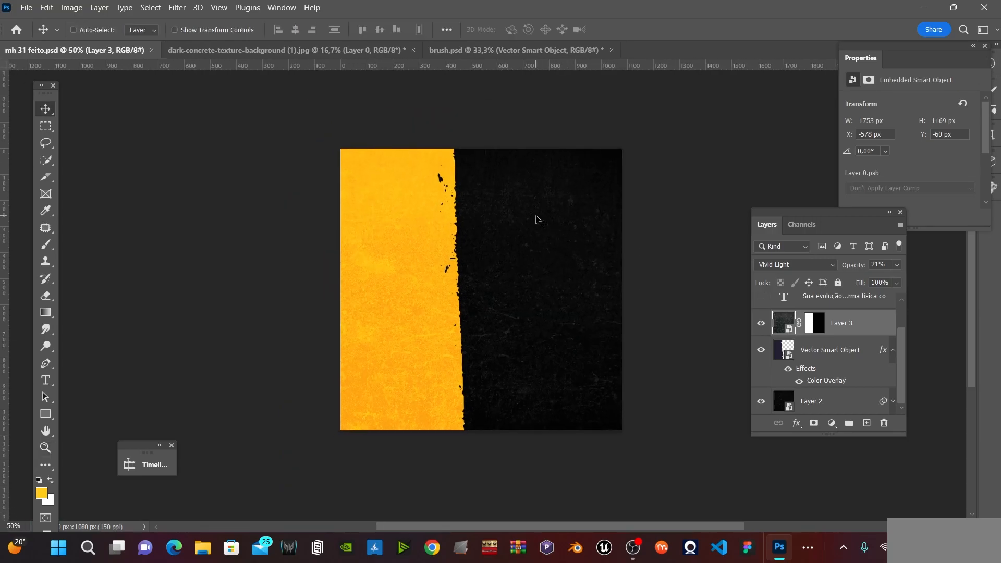
pyautogui.scroll(2, 822, 334)
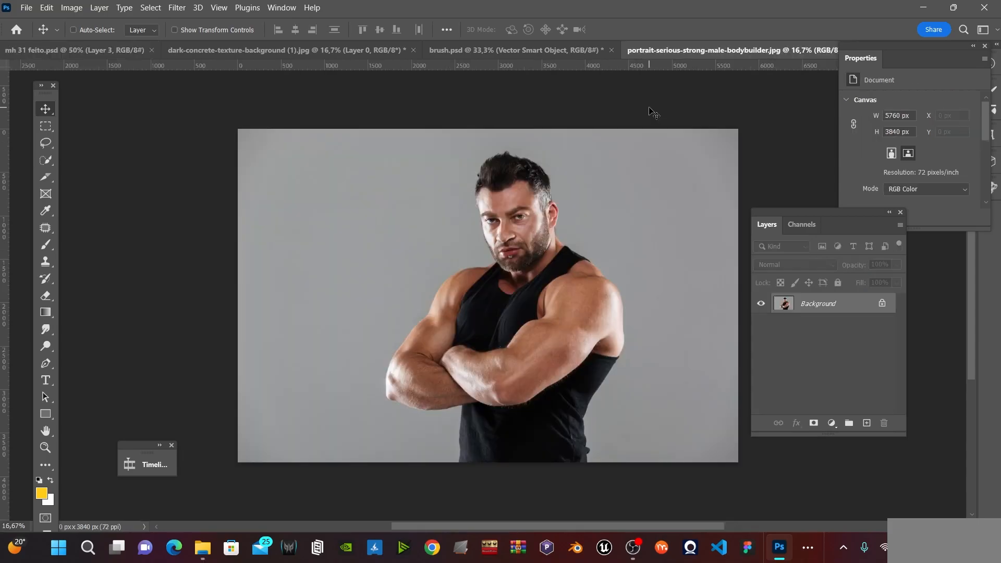
# - Unlock the bodybuilder portrait's Background layer and convert it to a smart object
pyautogui.press('h')
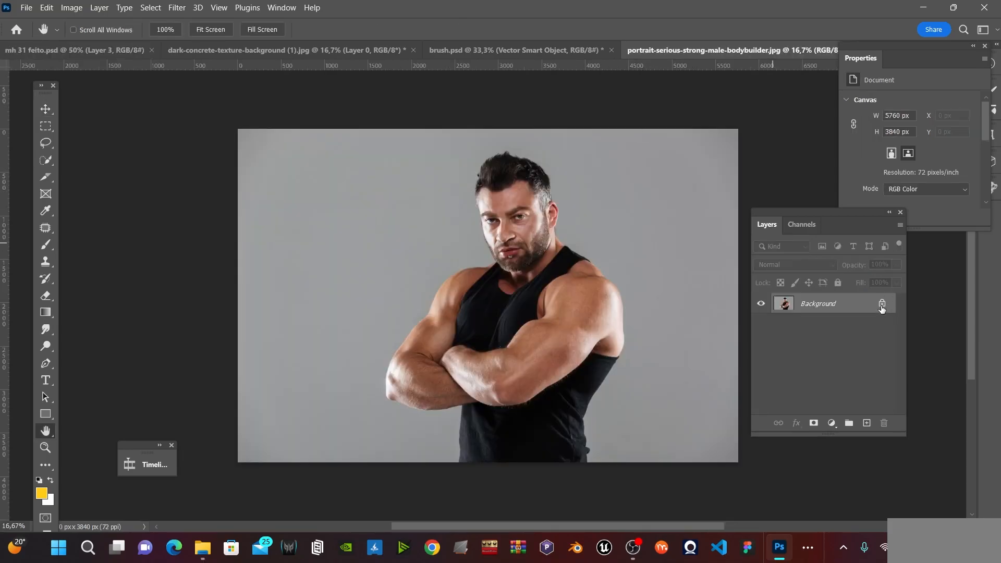
pyautogui.click(882, 304)
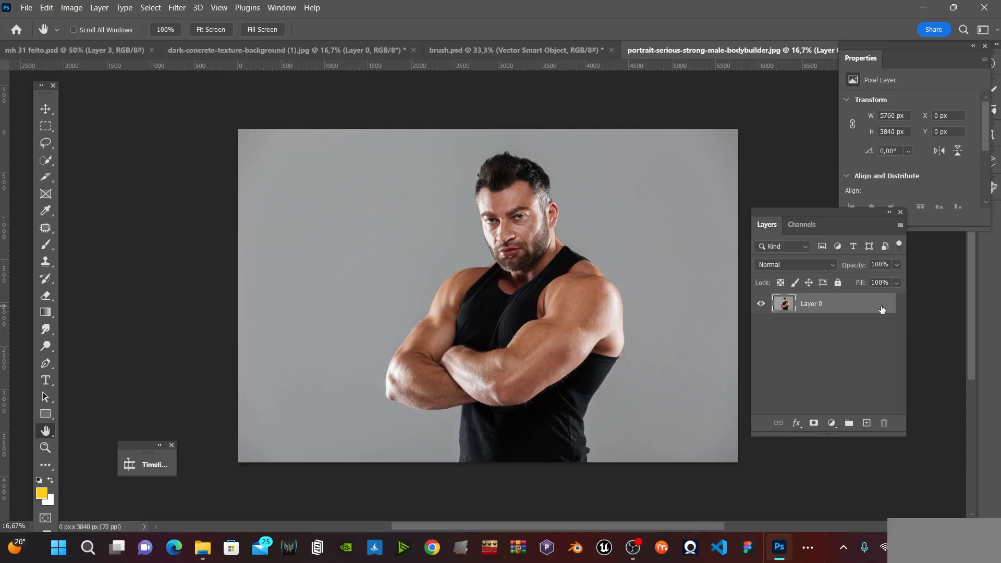
pyautogui.rightClick(825, 310)
pyautogui.click(740, 187)
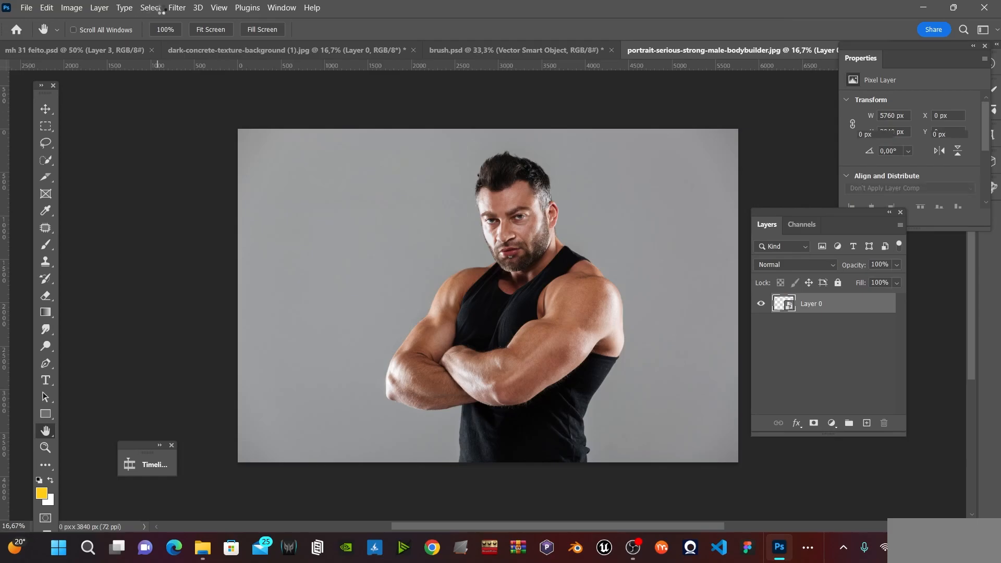
# - Select the bodybuilder automatically as the subject and mask Layer 0 to that selection, feathering the mask about 1.8 px
pyautogui.click(150, 8)
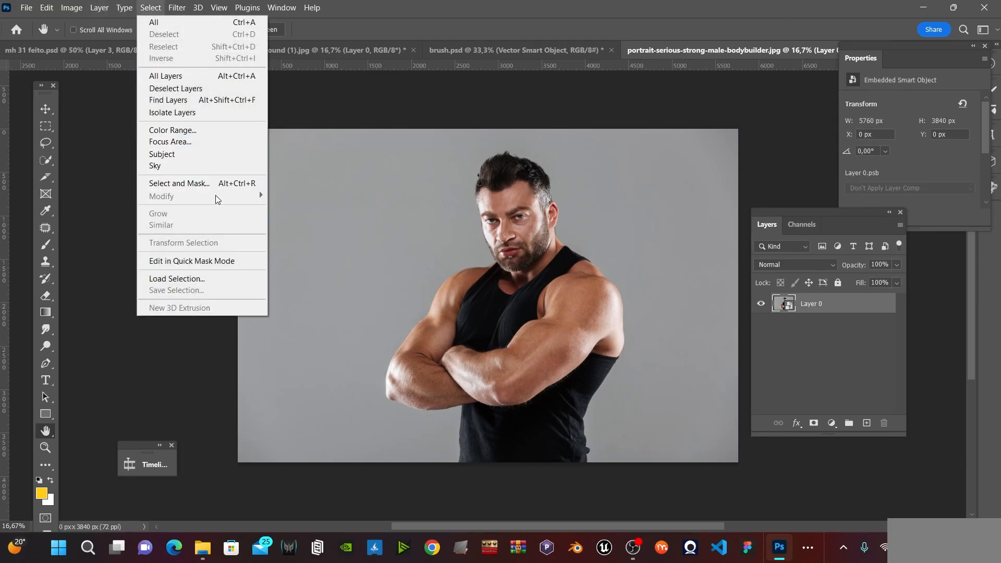
pyautogui.click(221, 161)
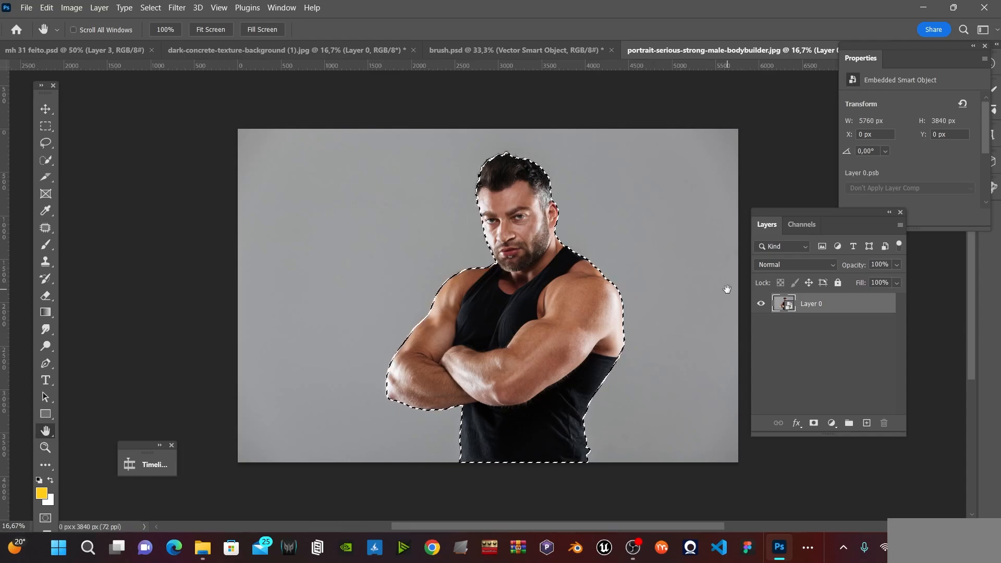
pyautogui.press('z')
pyautogui.click(571, 281)
pyautogui.click(571, 281)
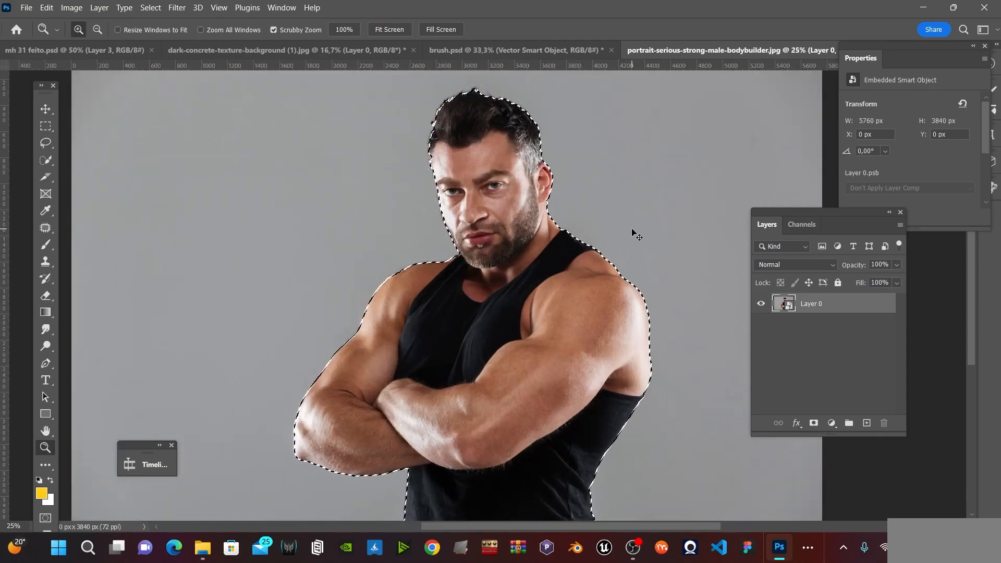
pyautogui.keyDown('alt'); pyautogui.click(634, 234); pyautogui.keyUp('alt')
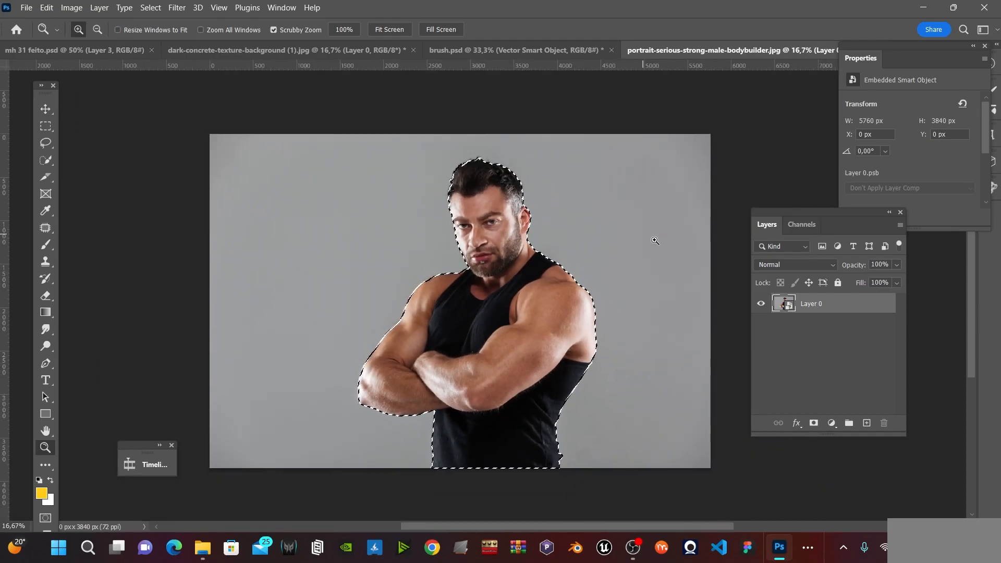
pyautogui.click(814, 423)
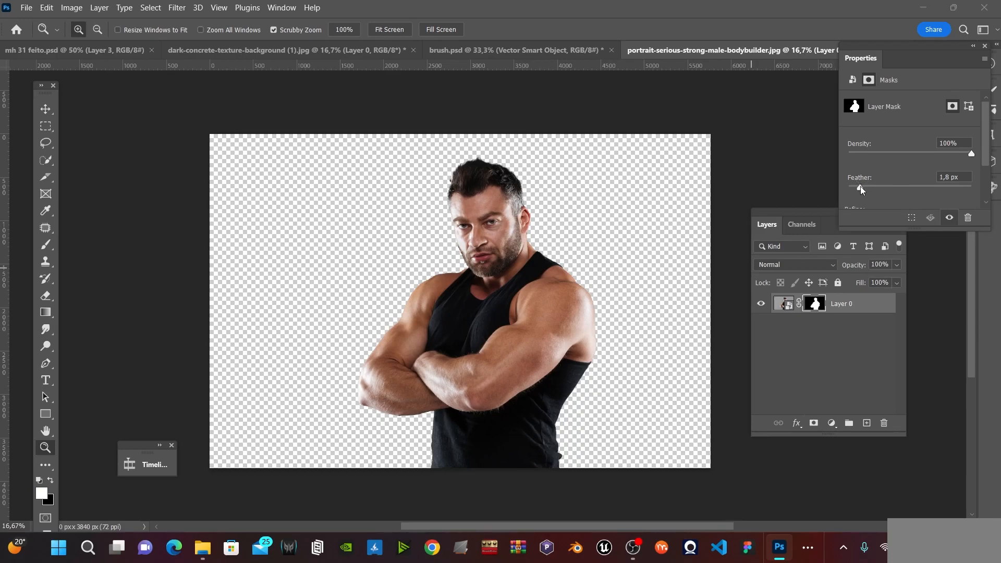
pyautogui.click(788, 306)
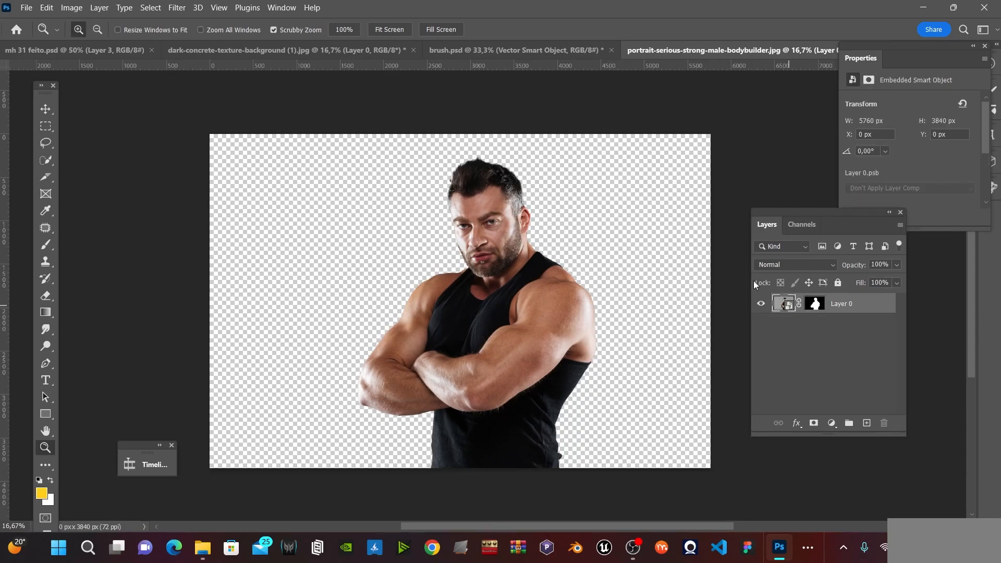
# - Close brush.psd and the dark-concrete-texture-background document without saving their changes
pyautogui.click(587, 51)
pyautogui.click(612, 49)
pyautogui.click(509, 214)
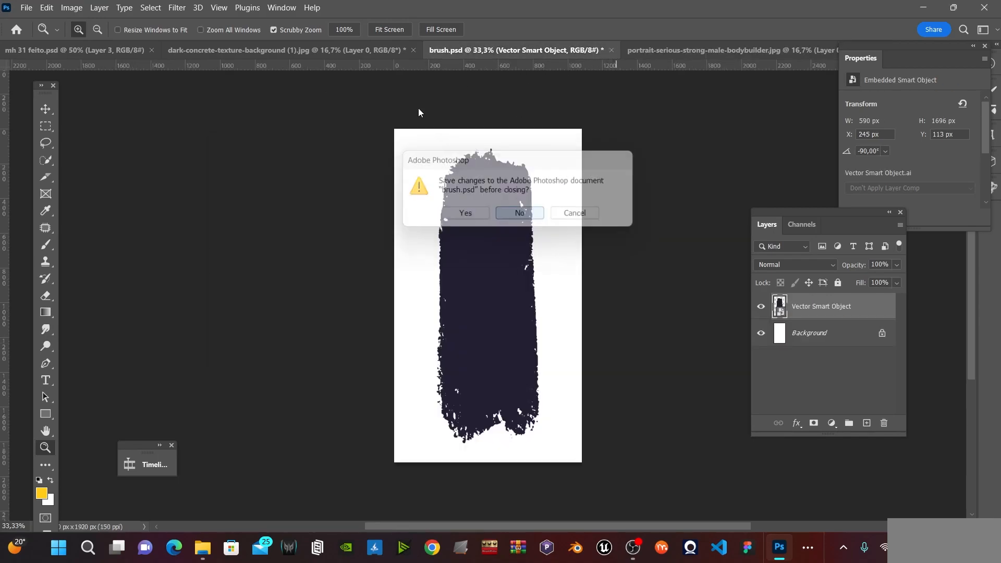
pyautogui.click(396, 51)
pyautogui.click(413, 50)
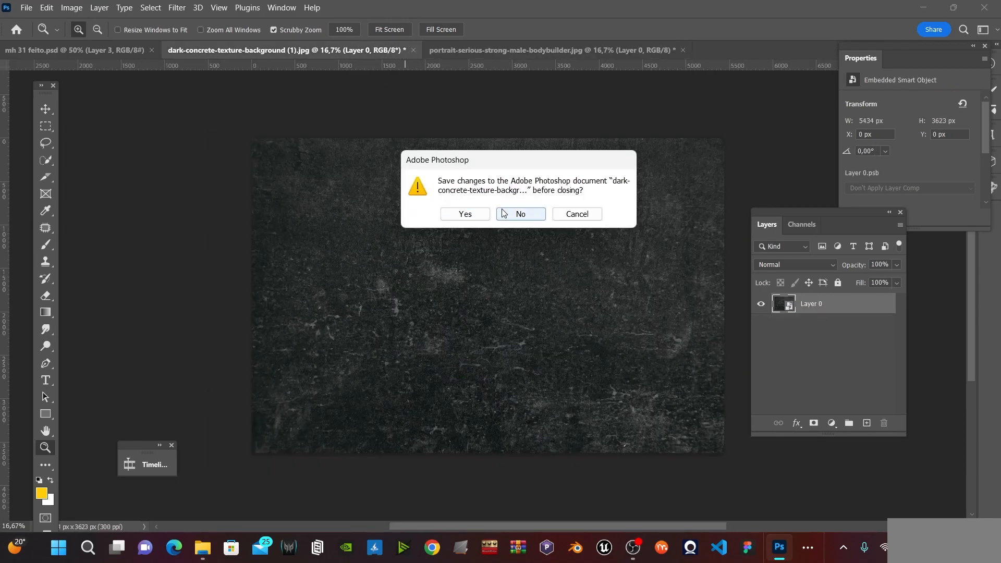
pyautogui.click(510, 214)
# - Bring the masked bodybuilder into mh 31 feito.psd above Layer 3, scale it to 25.59% and place it at the post's lower left
pyautogui.click(136, 56)
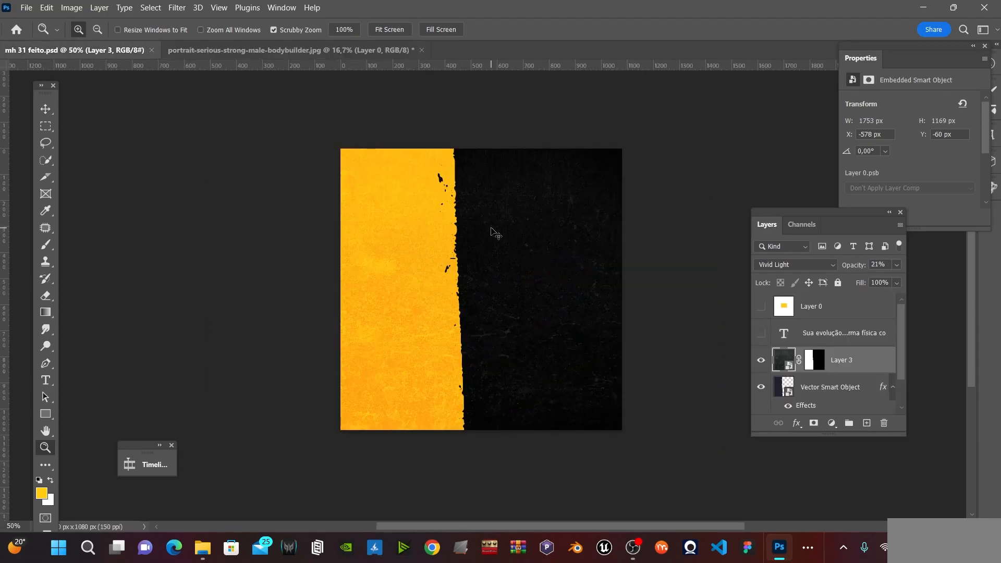
pyautogui.press('v')
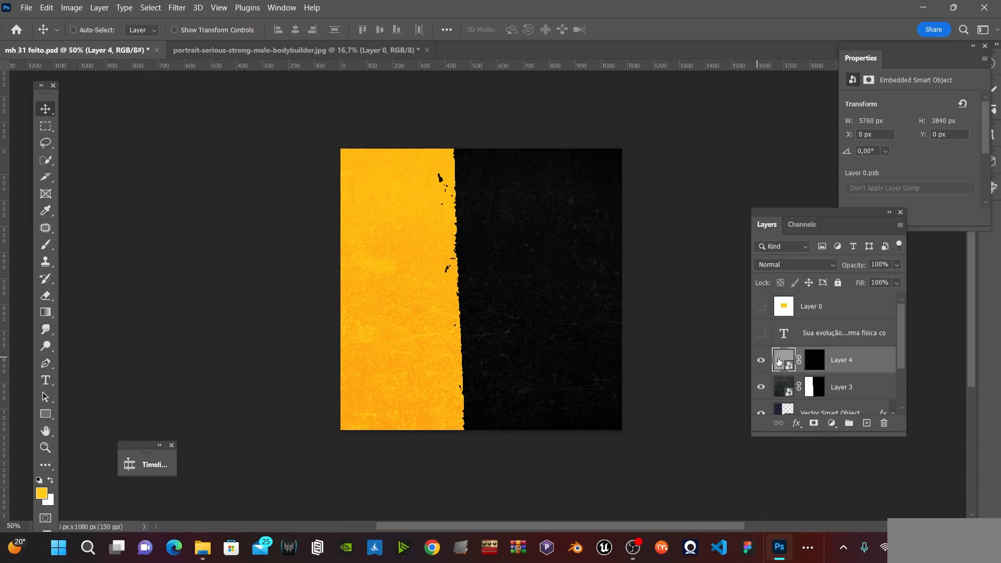
pyautogui.hotkey('ctrl', 't')
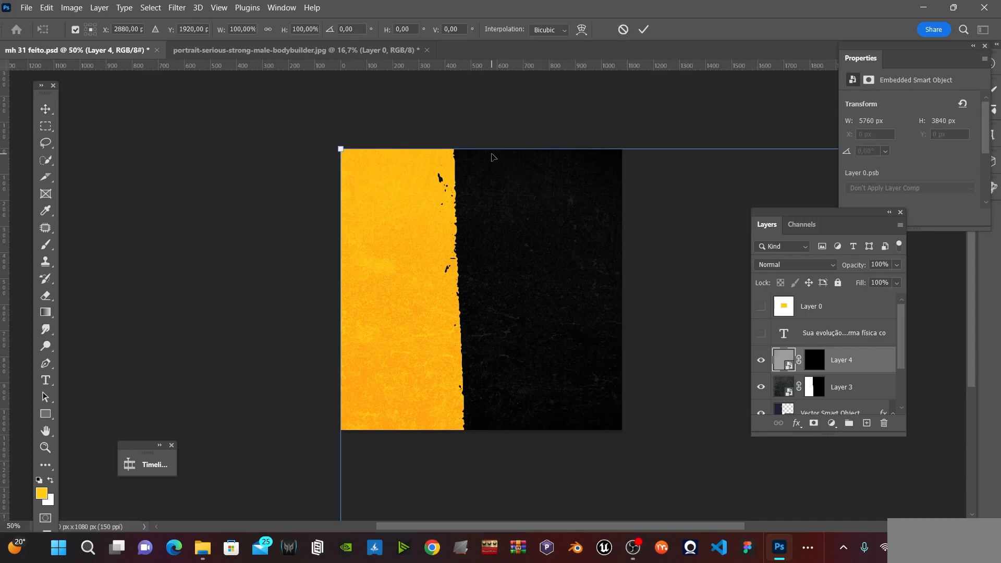
pyautogui.hotkey('ctrl', '-')
pyautogui.moveTo(390, 198); pyautogui.dragTo(580, 452)
pyautogui.scroll(1, 370, 231)
pyautogui.moveTo(674, 481); pyautogui.dragTo(330, 268)
pyautogui.moveTo(655, 180); pyautogui.dragTo(561, 246)
pyautogui.moveTo(517, 296); pyautogui.dragTo(536, 361)
pyautogui.moveTo(581, 310); pyautogui.dragTo(559, 323)
pyautogui.moveTo(506, 393); pyautogui.dragTo(510, 389)
pyautogui.moveTo(564, 320); pyautogui.dragTo(552, 328)
pyautogui.moveTo(500, 406); pyautogui.dragTo(500, 396)
pyautogui.press('Return')
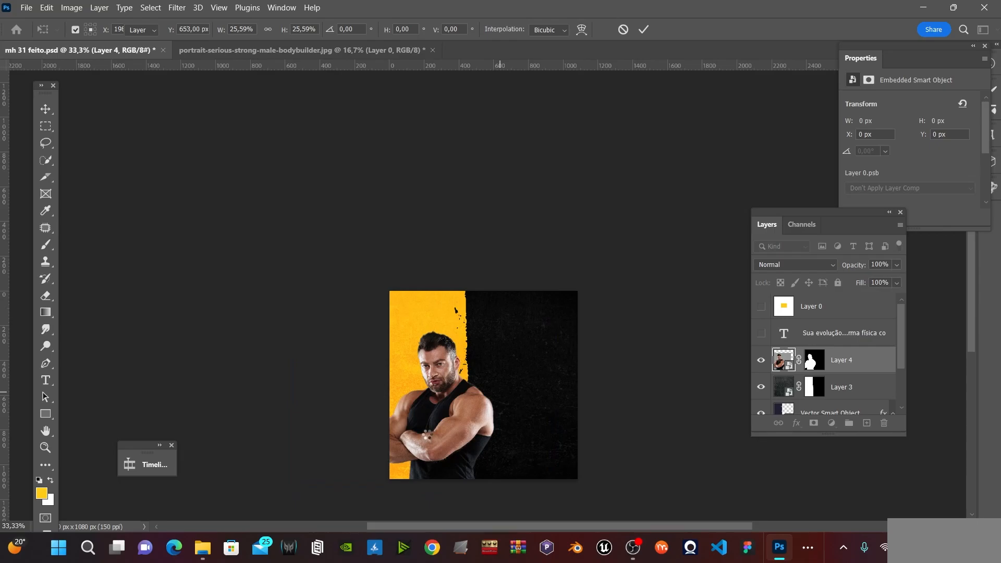
# - Apply a Camera Raw filter to the bodybuilder layer with Exposure +0.25, Contrast +22, Texture +31 and Clarity +32
pyautogui.scroll(1, 443, 436)
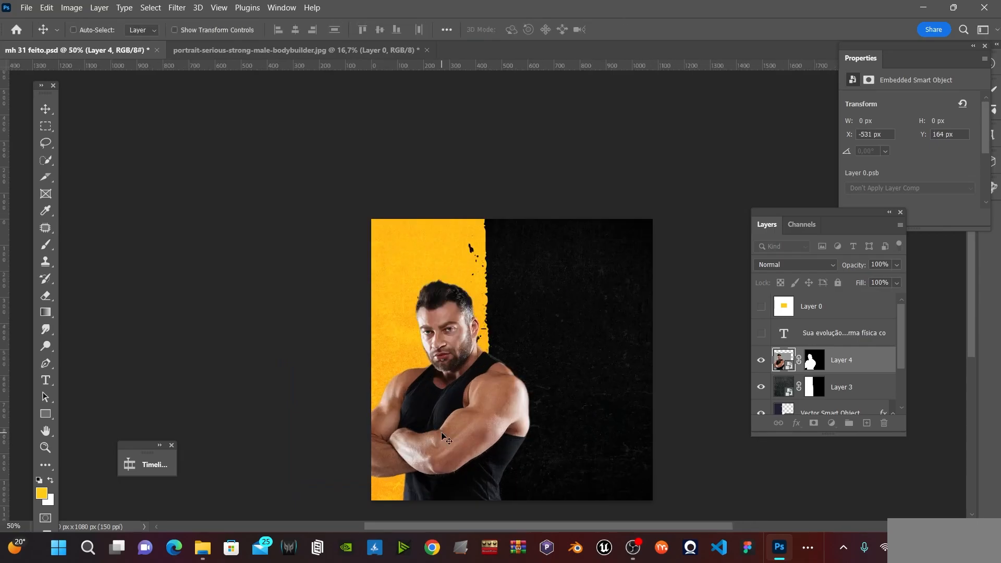
pyautogui.scroll(1, 456, 384)
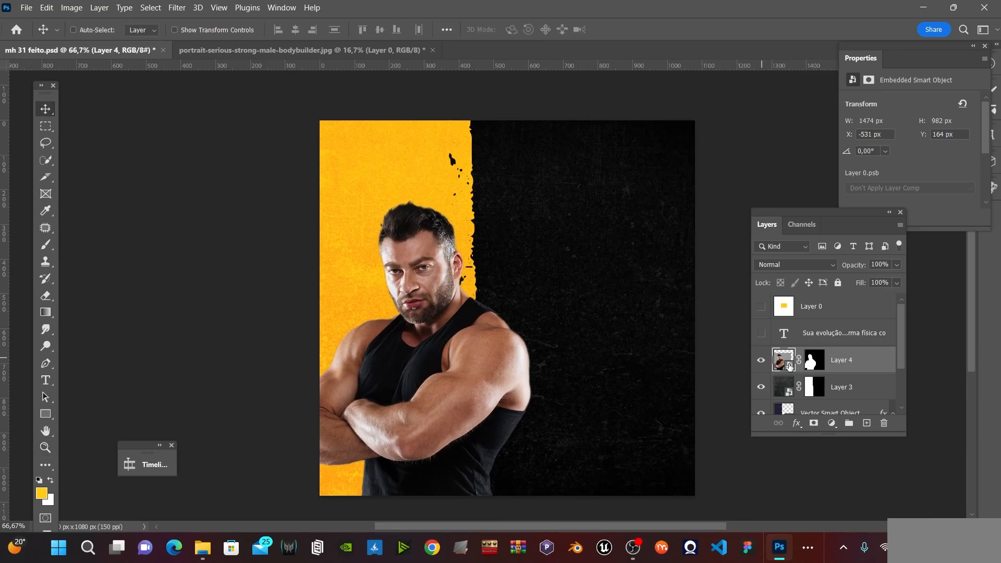
pyautogui.click(178, 8)
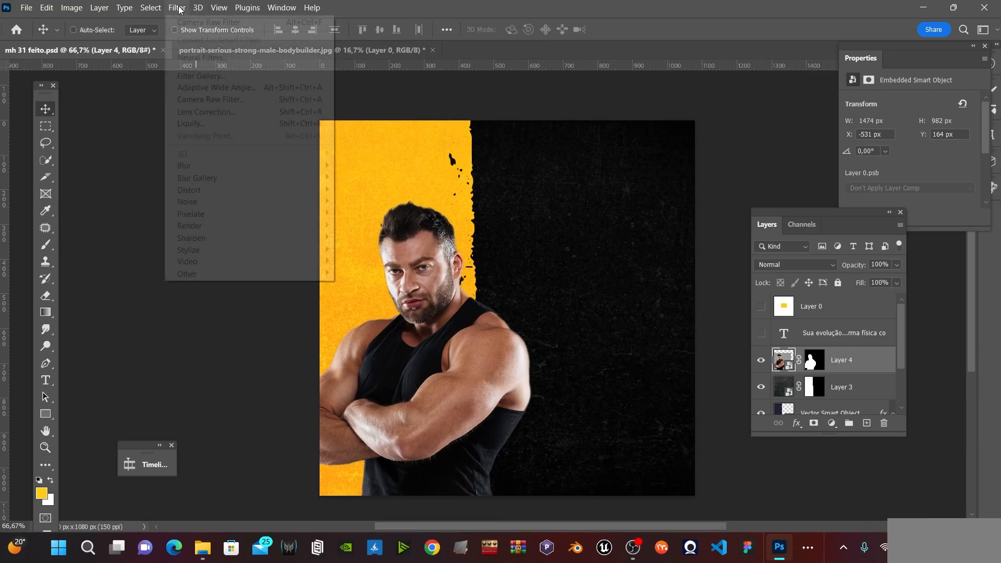
pyautogui.click(235, 101)
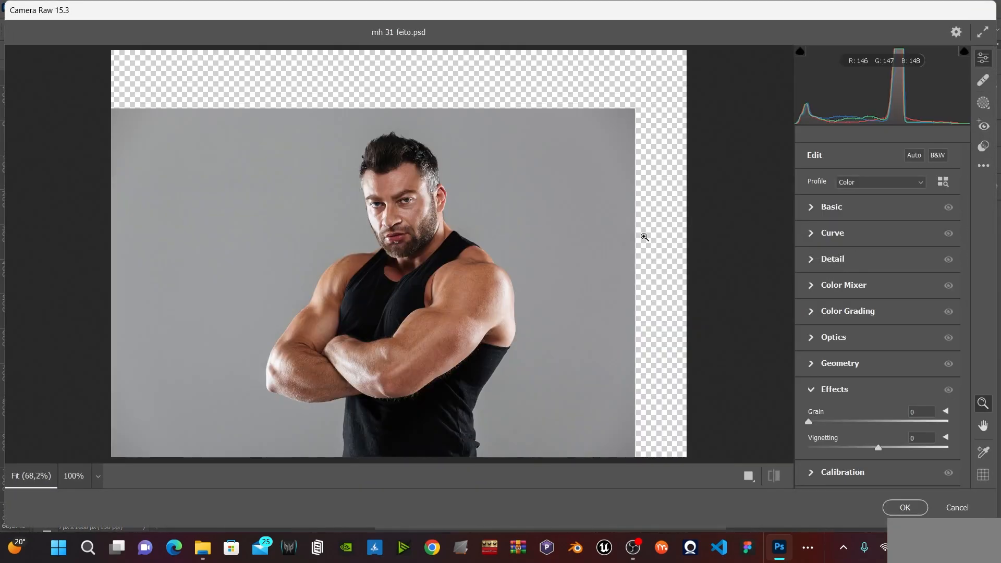
pyautogui.click(812, 208)
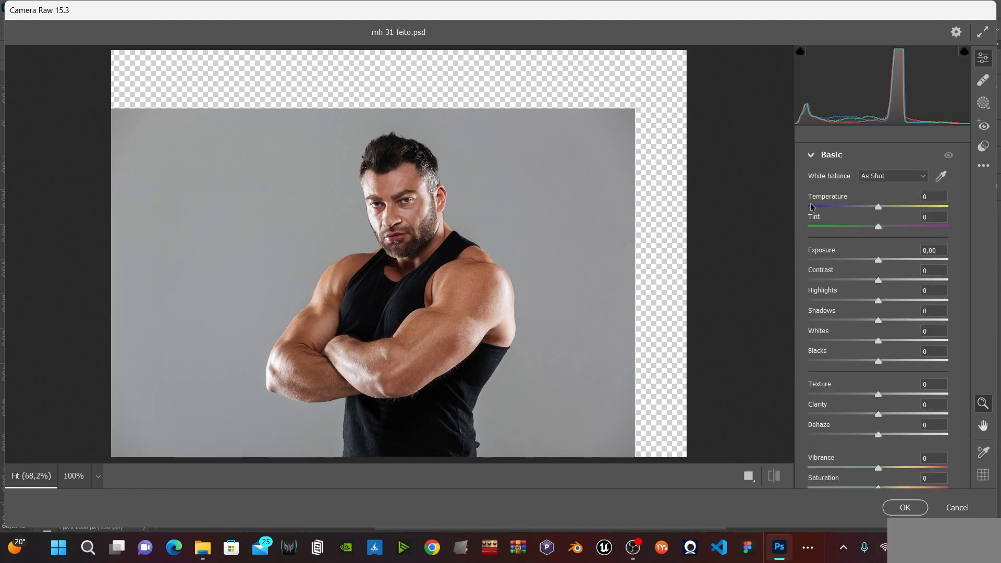
pyautogui.click(894, 280)
pyautogui.click(900, 396)
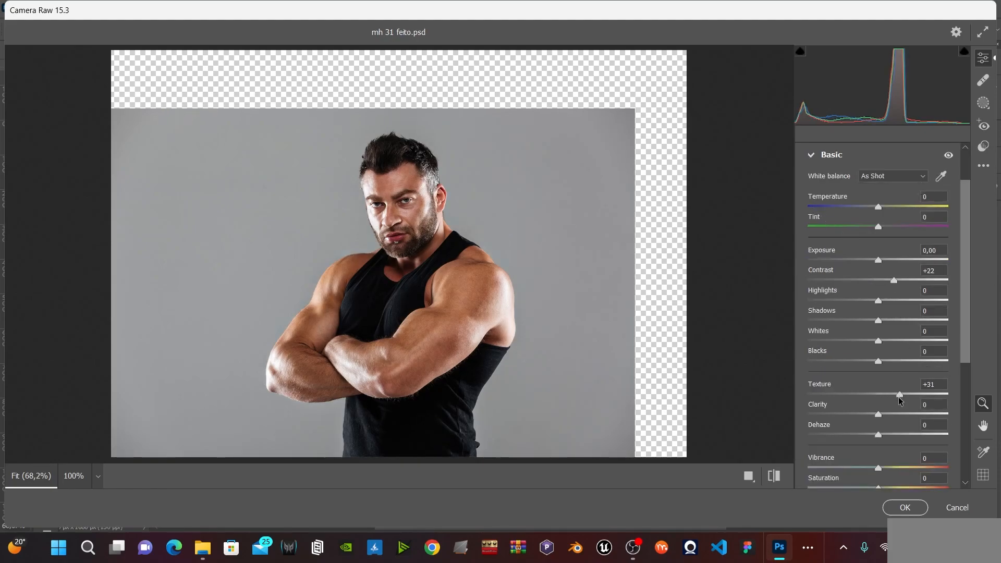
pyautogui.click(901, 414)
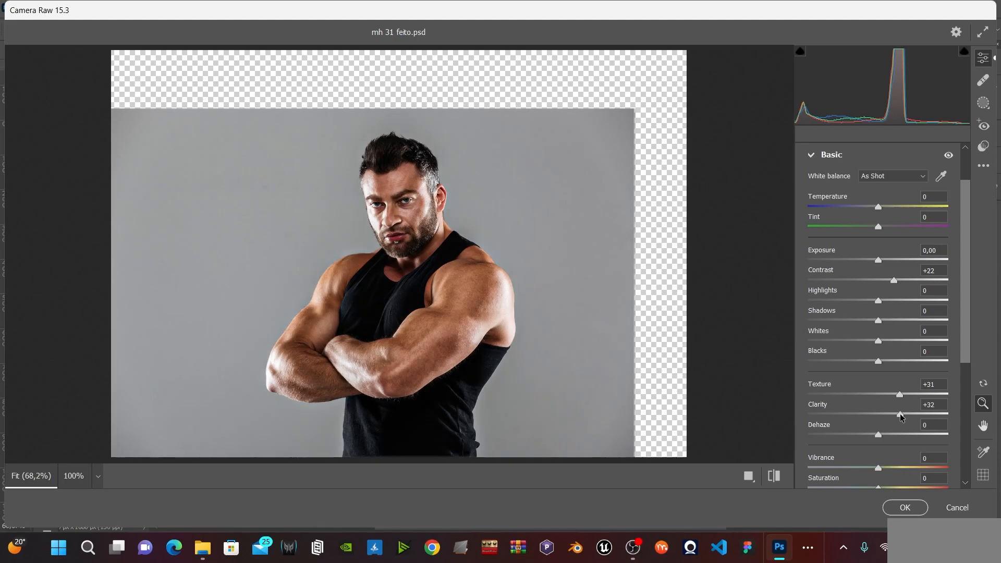
pyautogui.click(881, 260)
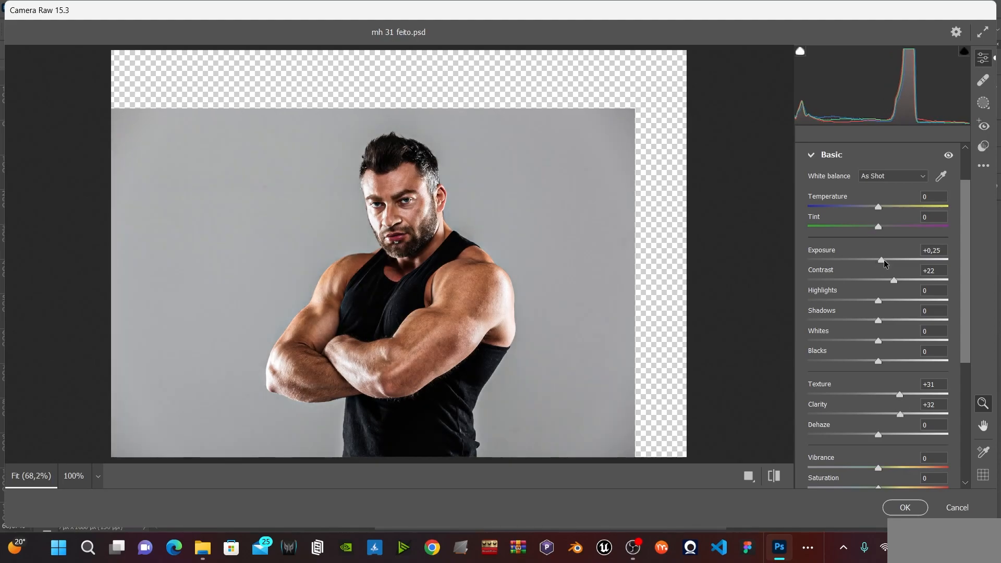
pyautogui.click(905, 508)
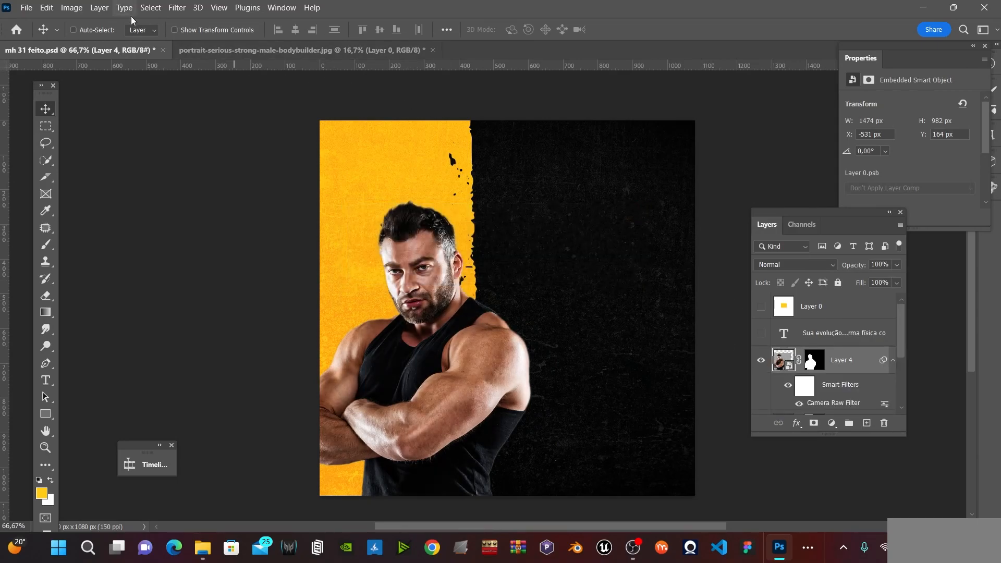
# - Turn the bodybuilder on Layer 4 monochrome with a Black & White adjustment
pyautogui.click(71, 7)
pyautogui.moveTo(83, 40)
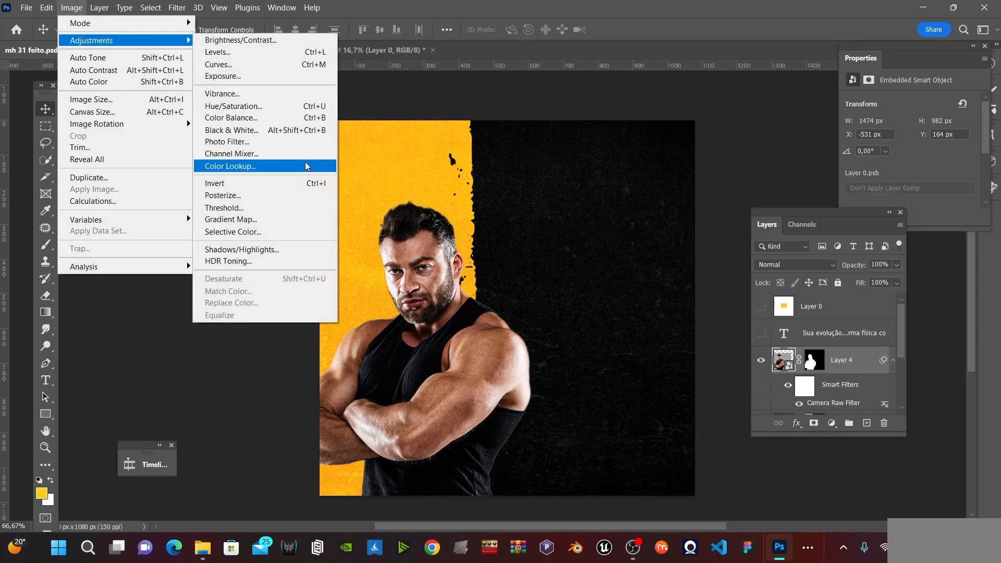
pyautogui.click(299, 130)
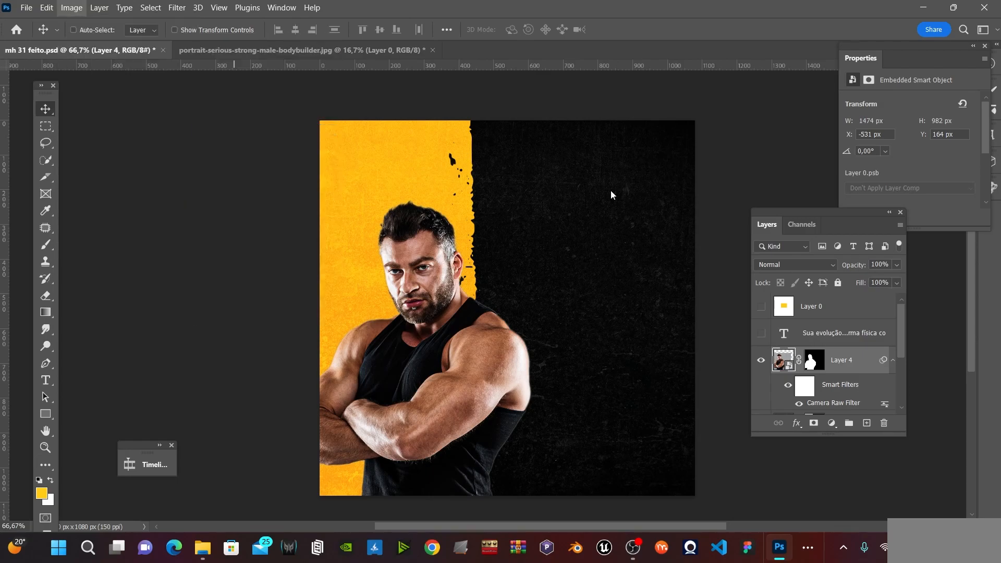
pyautogui.click(597, 77)
pyautogui.press('ctrl')
pyautogui.press('z')
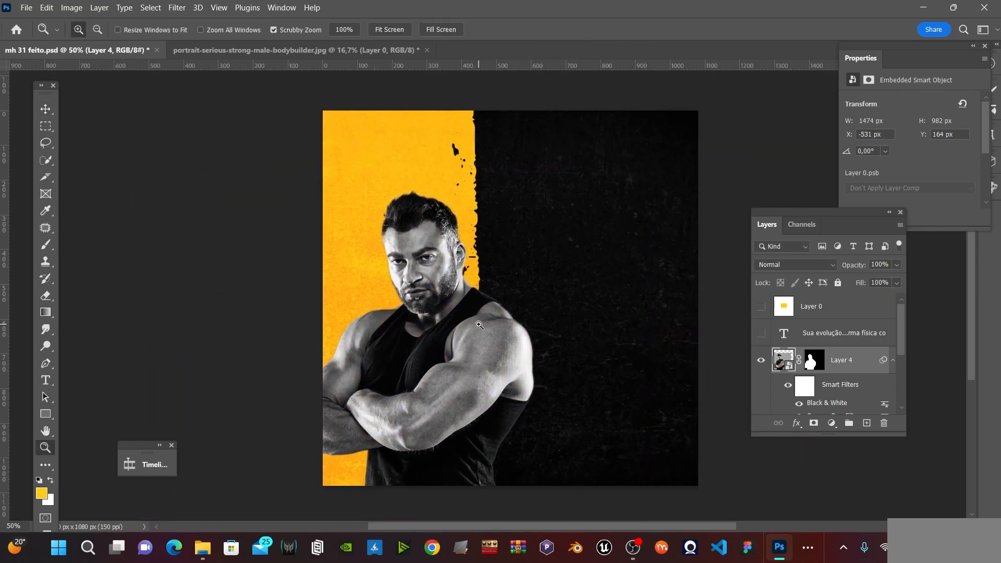
pyautogui.press('space')
pyautogui.moveTo(488, 338); pyautogui.dragTo(468, 336)
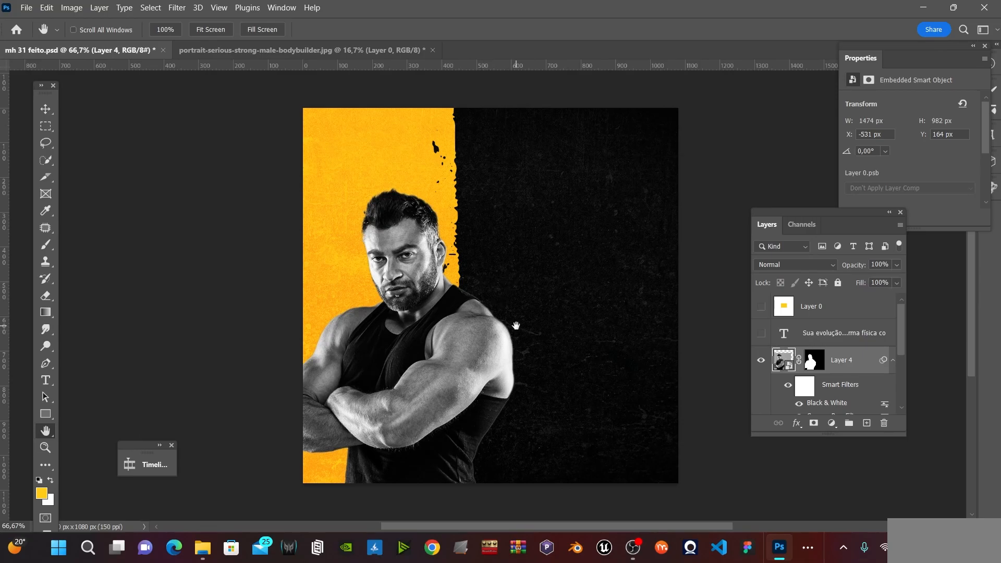
# - Shift the bodybuilder on Layer 4 slightly right and down to X -512 px, Y 168 px
pyautogui.moveTo(514, 327); pyautogui.dragTo(504, 334)
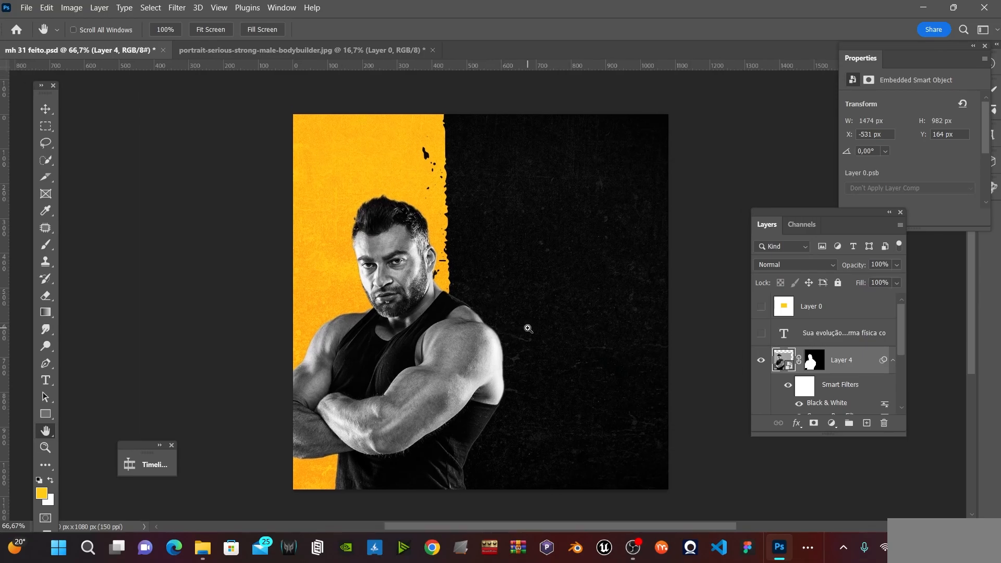
pyautogui.hotkey('ctrl', '-')
pyautogui.keyDown('ctrl'); pyautogui.click(465, 332); pyautogui.keyUp('ctrl')
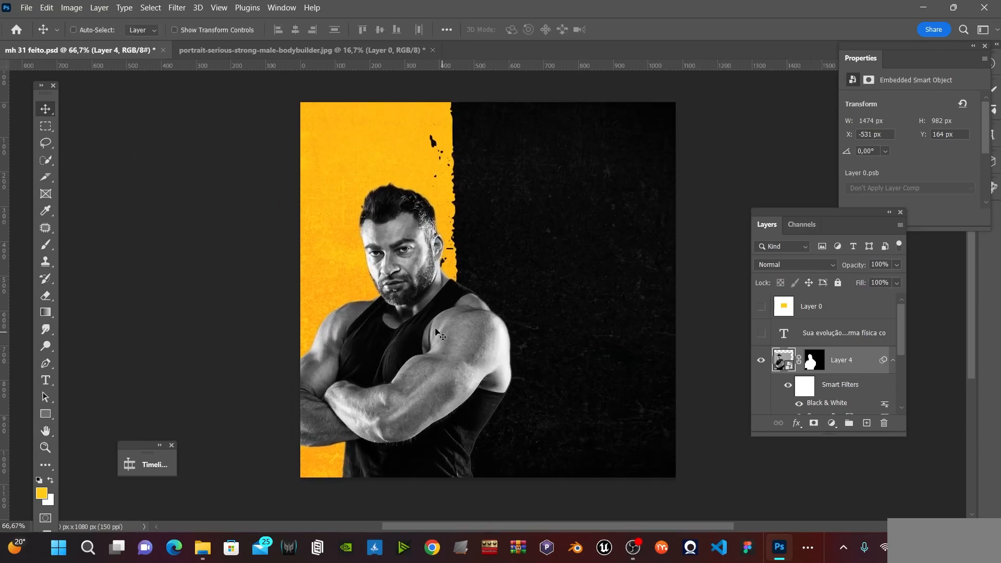
pyautogui.click(763, 361)
pyautogui.click(763, 361)
pyautogui.moveTo(441, 337); pyautogui.dragTo(443, 336)
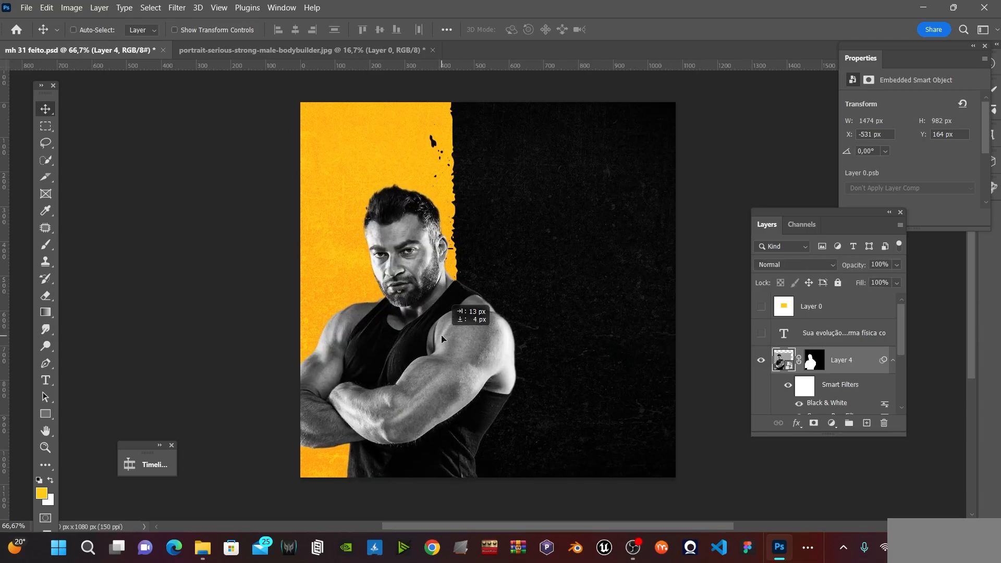
pyautogui.scroll(2, 543, 346)
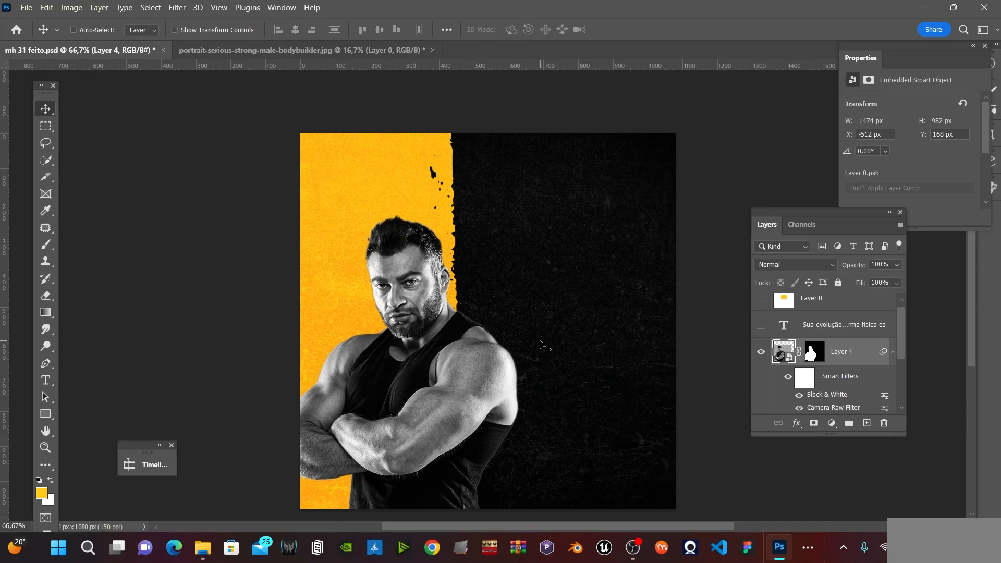
# - Collapse Layer 4's smart filters, then duplicate the layer and set the copy's fill to 0%
pyautogui.click(892, 353)
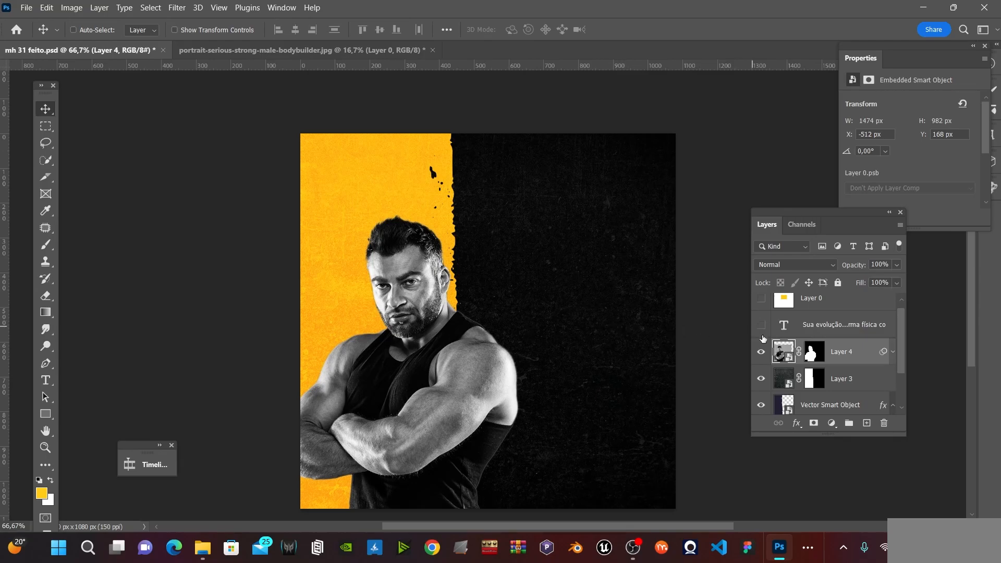
pyautogui.hotkey('ctrl', 'j')
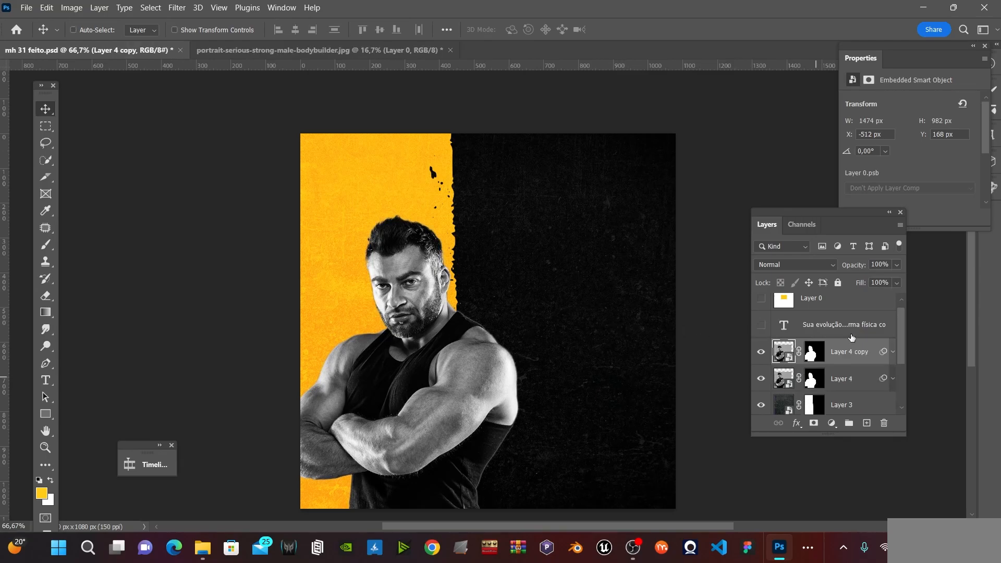
pyautogui.moveTo(896, 285); pyautogui.dragTo(785, 356)
# - Add an Inner Glow to Layer 4 copy in the foreground yellow, #ffcb17
pyautogui.click(796, 423)
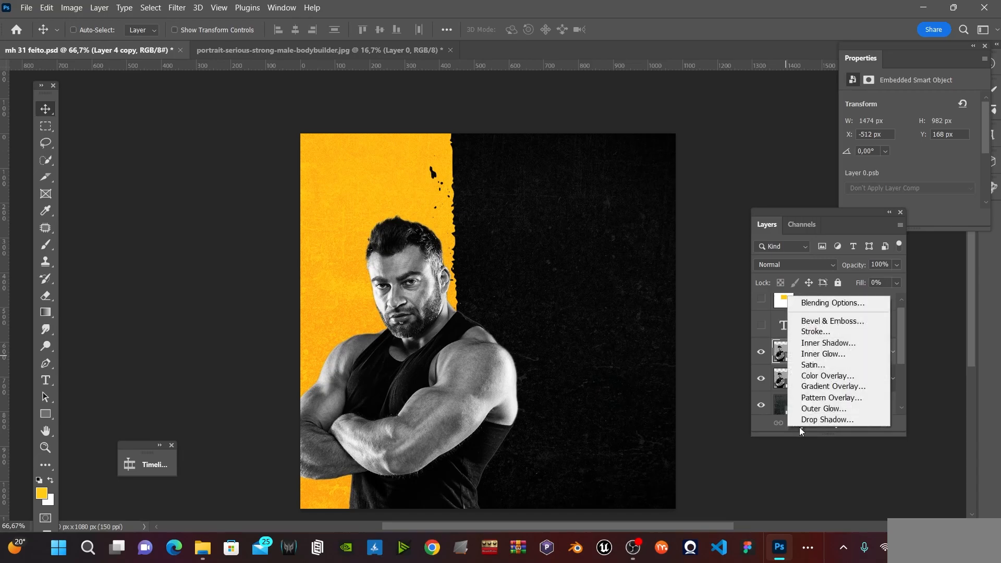
pyautogui.click(838, 355)
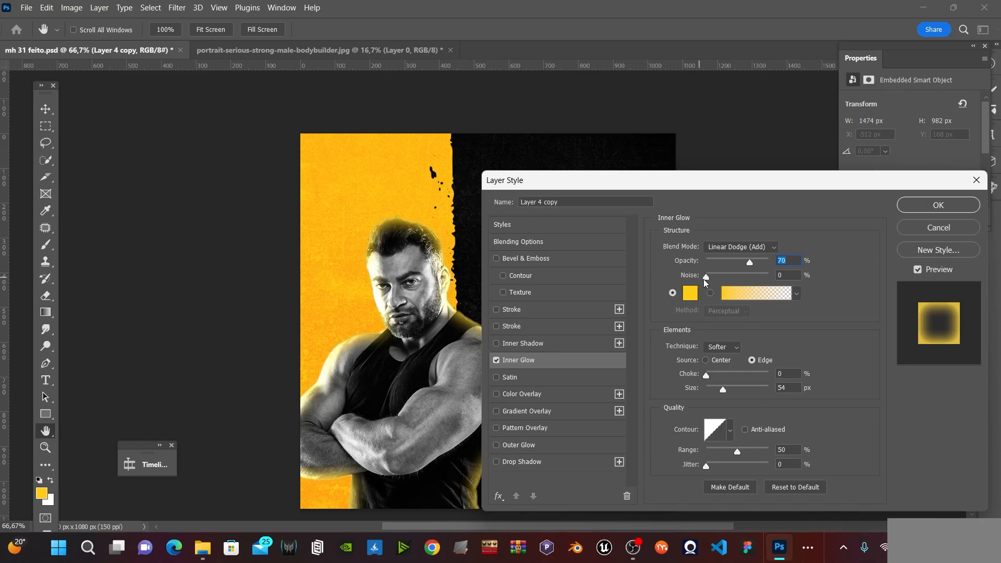
pyautogui.click(695, 296)
pyautogui.click(695, 295)
pyautogui.click(658, 198)
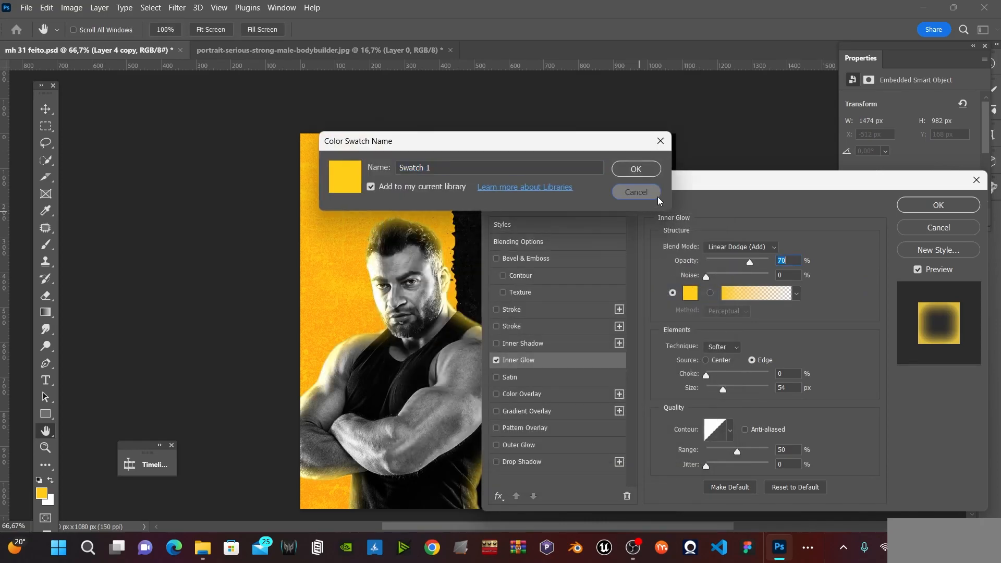
pyautogui.click(701, 262)
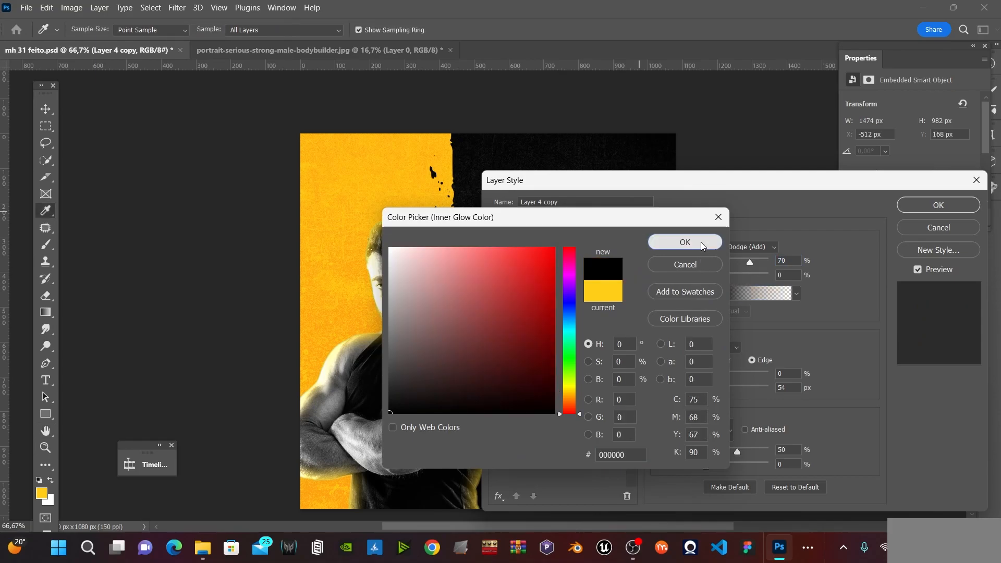
pyautogui.click(695, 295)
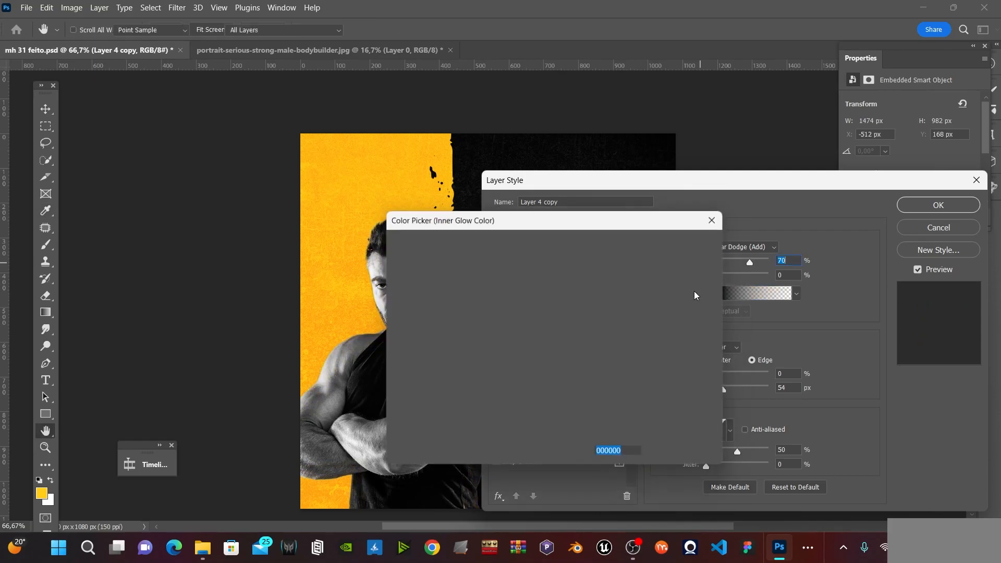
pyautogui.click(44, 493)
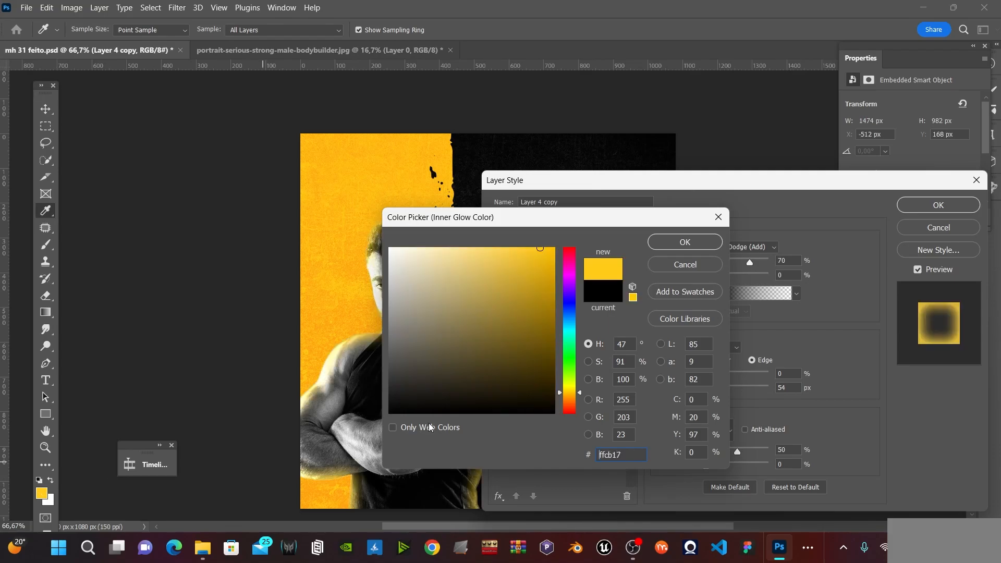
pyautogui.click(662, 244)
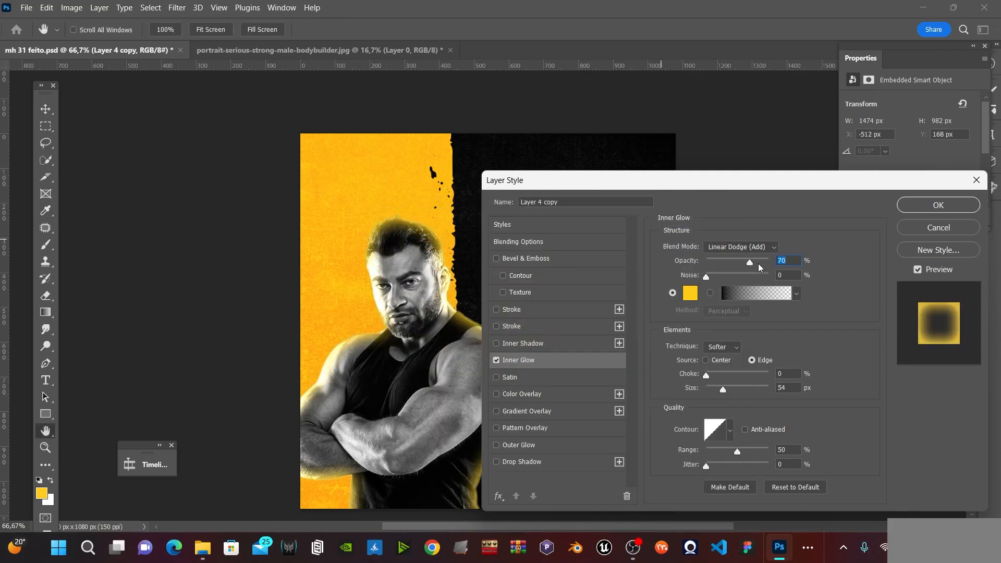
# - Set the Inner Glow's opacity to 49% and its size to 65 px, and apply the layer style
pyautogui.click(738, 263)
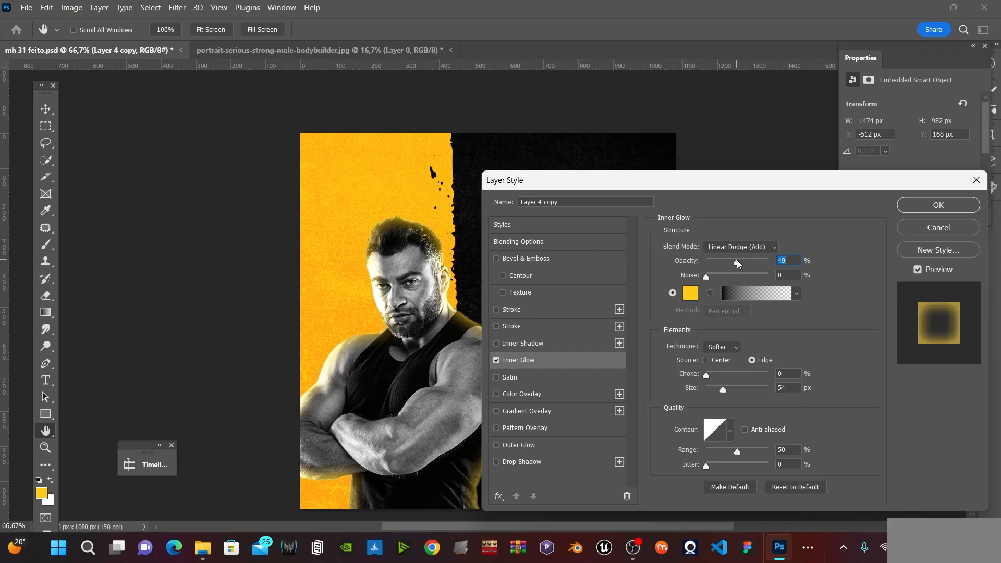
pyautogui.moveTo(727, 388); pyautogui.dragTo(726, 389)
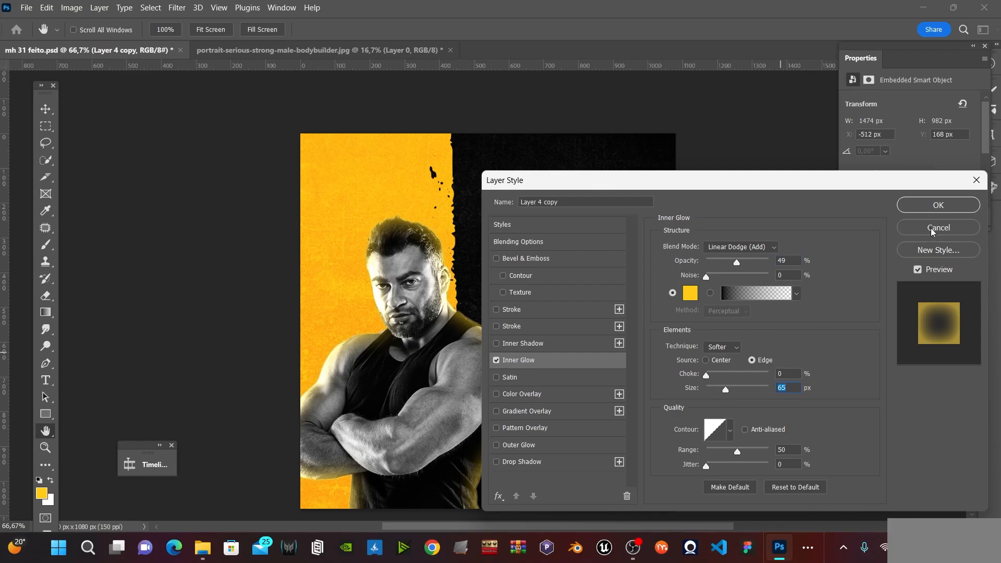
pyautogui.click(939, 205)
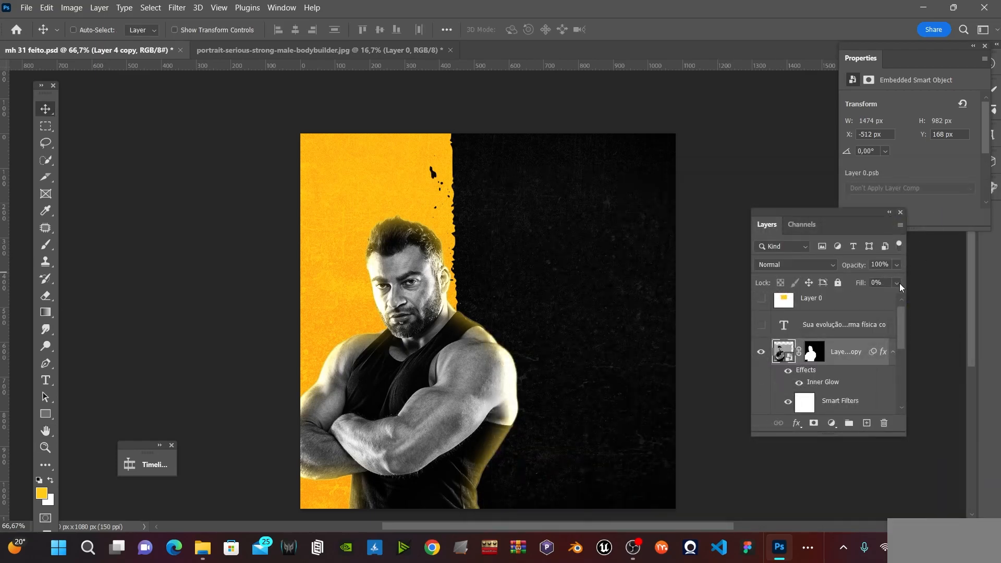
# - Rasterize Layer 4 copy's layer style and set the layer's blend mode to Linear Dodge (Add)
pyautogui.rightClick(836, 354)
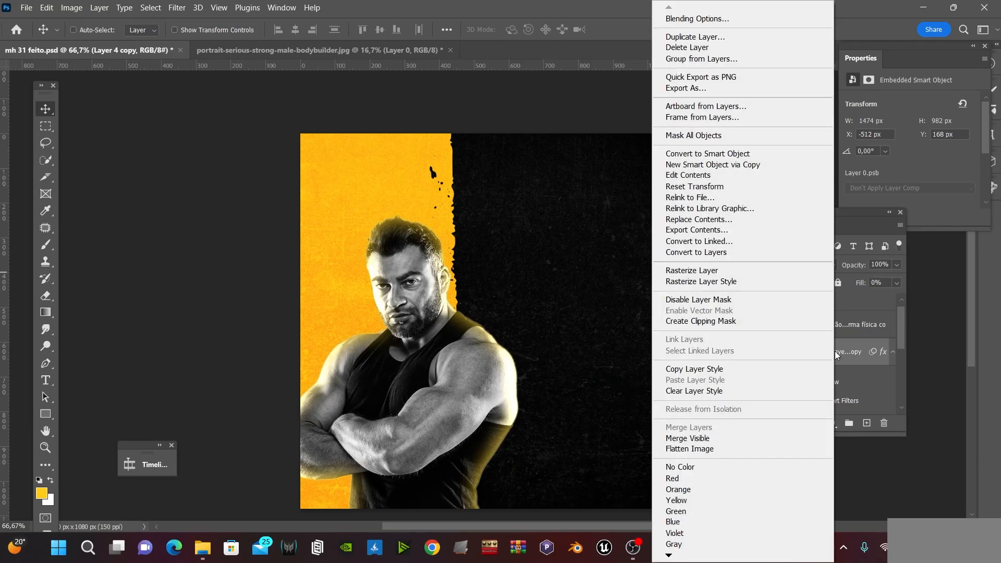
pyautogui.click(756, 280)
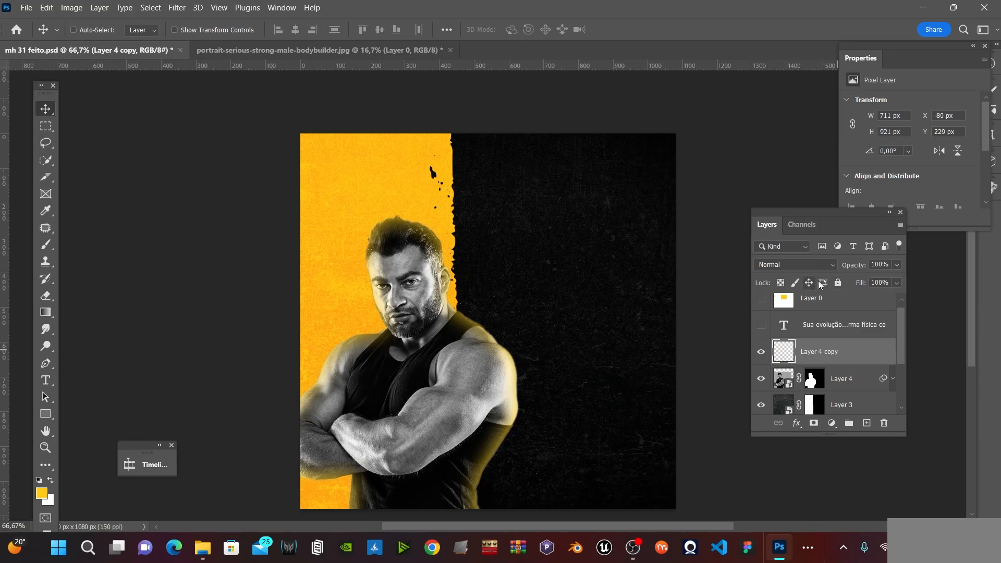
pyautogui.click(814, 265)
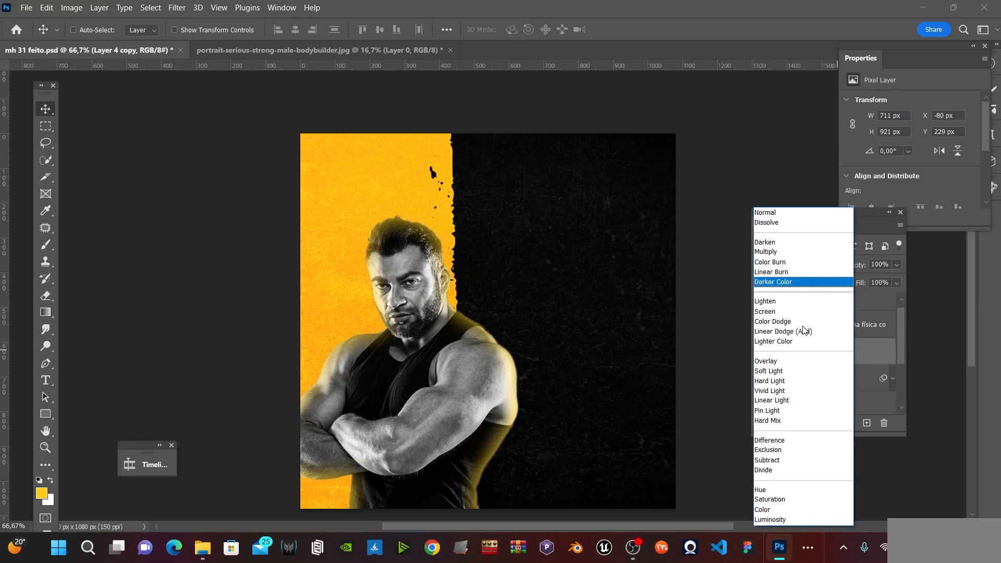
pyautogui.click(814, 330)
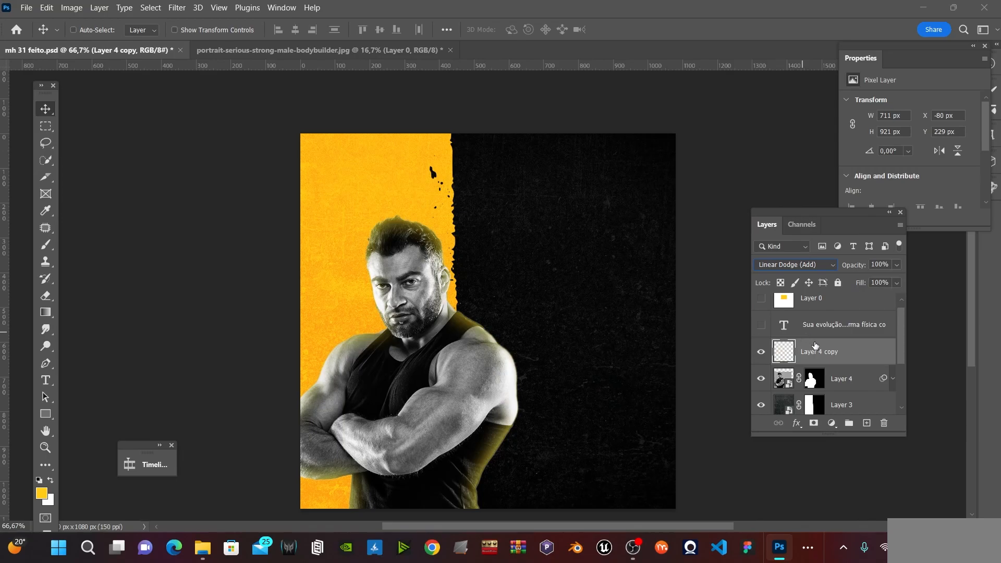
# - Add a black mask to Layer 4 copy and paint it white with a soft 1000–1100 px brush to reveal the glow on the bodybuilder's left side
pyautogui.keyDown('alt'); pyautogui.click(814, 424); pyautogui.keyUp('alt')
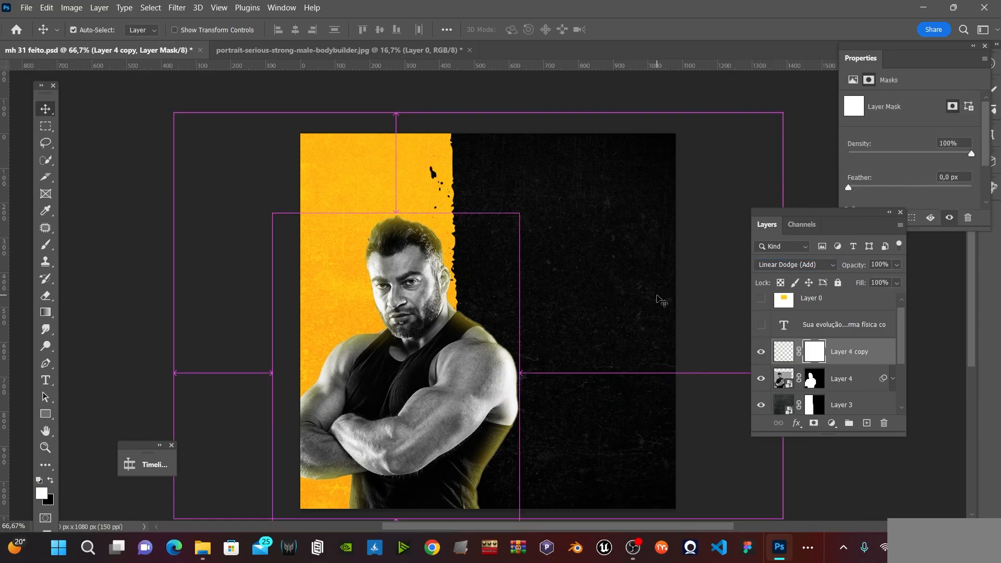
pyautogui.press('b')
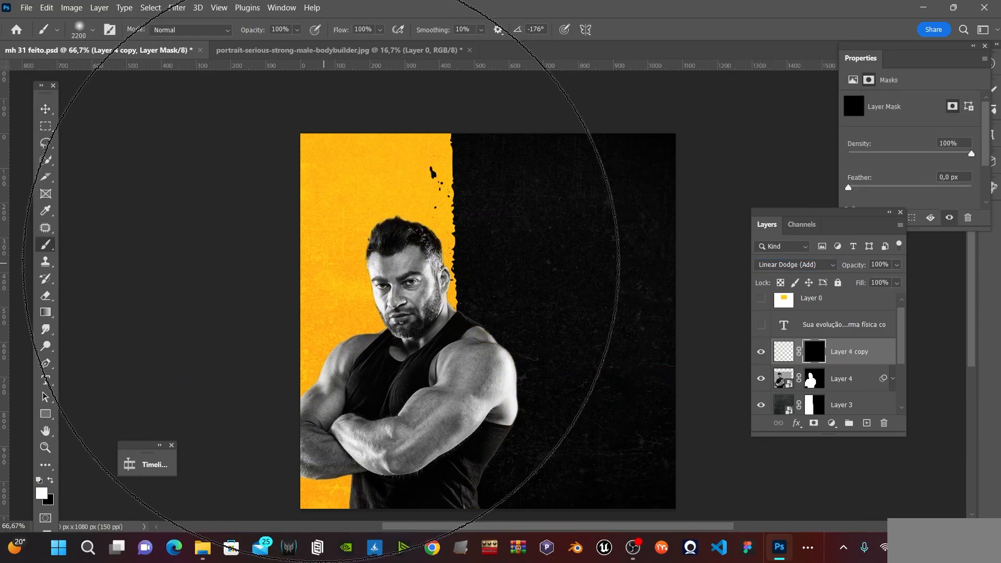
pyautogui.press('[')
pyautogui.press('[')
pyautogui.press('[')
pyautogui.press('[')
pyautogui.press('[')
pyautogui.press('[')
pyautogui.press('[')
pyautogui.press('[')
pyautogui.press('[')
pyautogui.press('[')
pyautogui.press('[')
pyautogui.press('[')
pyautogui.press('x')
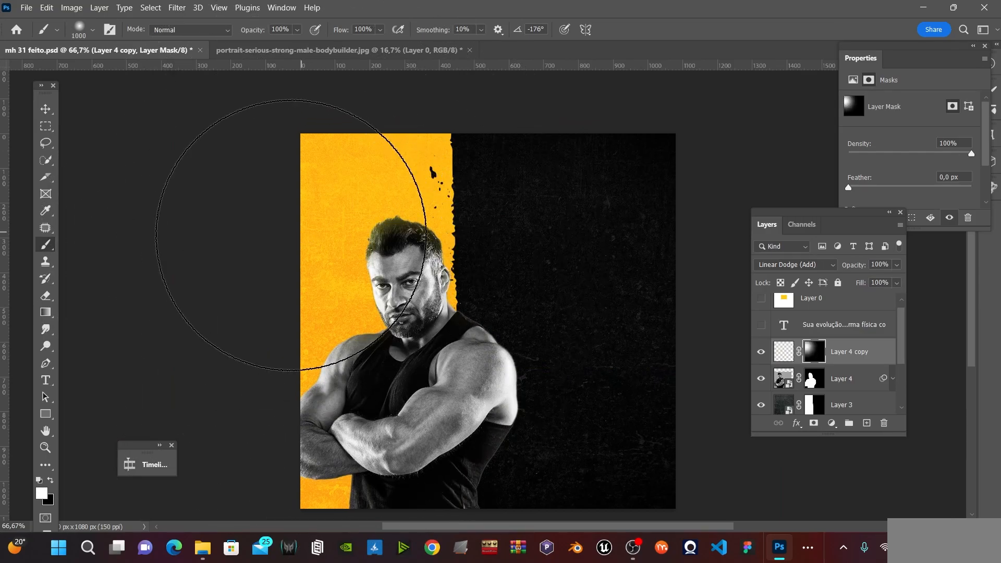
pyautogui.press('x')
pyautogui.press(']')
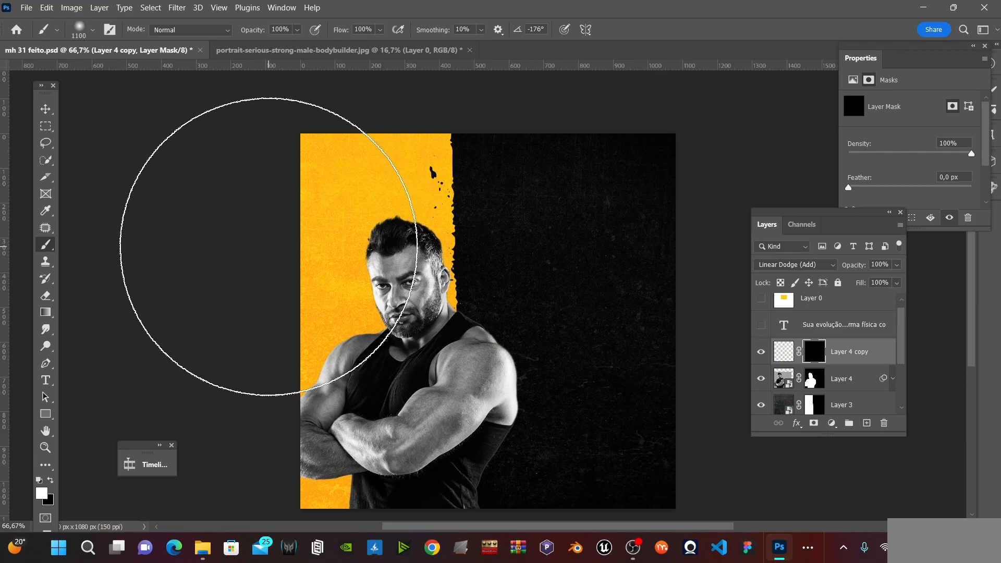
pyautogui.moveTo(259, 248); pyautogui.dragTo(259, 247)
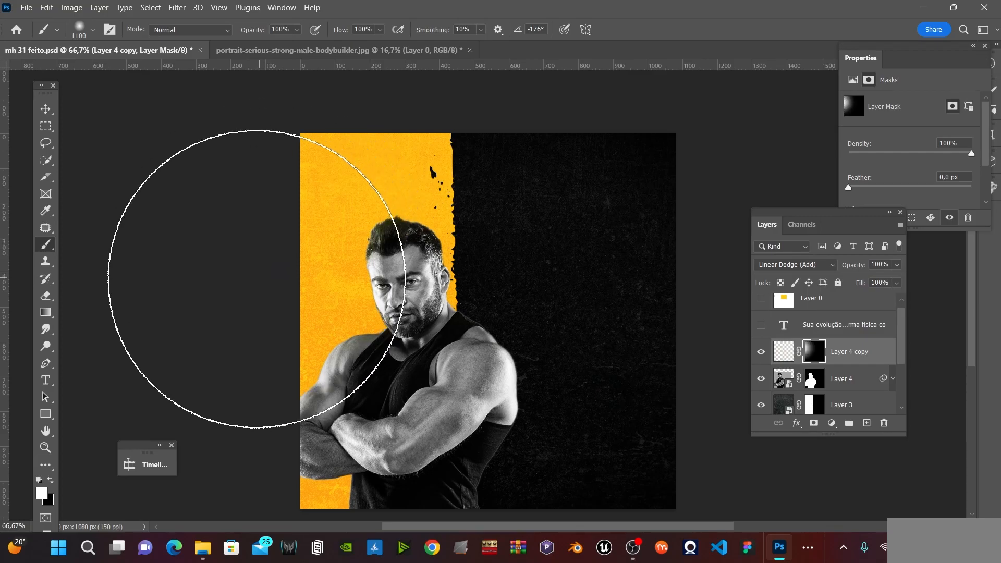
pyautogui.press('[')
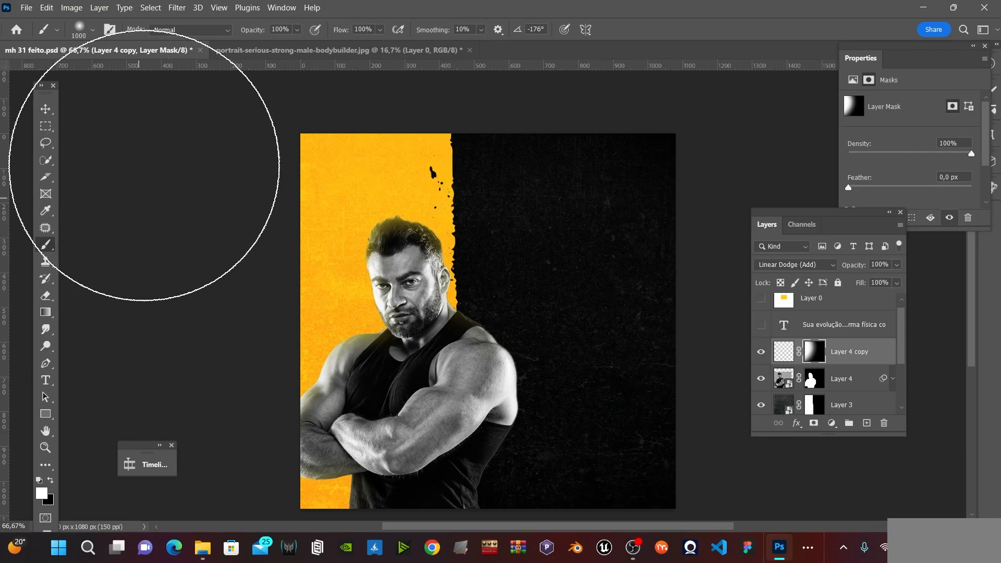
# - Reduce Layer 4 copy's opacity to 62% and save the post
pyautogui.press('z')
pyautogui.click(642, 134)
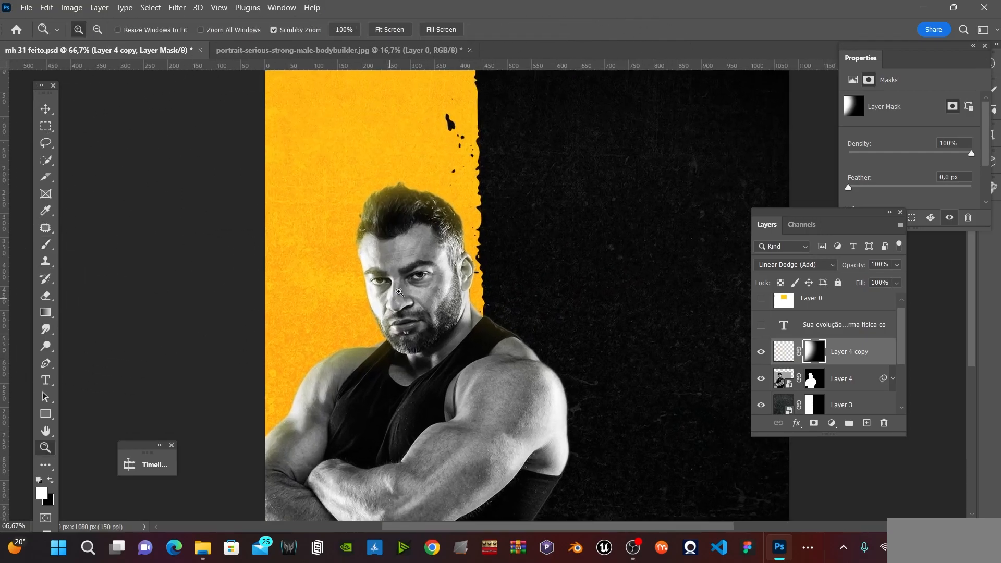
pyautogui.hotkey('ctrl', '-')
pyautogui.hotkey('ctrl', 's')
pyautogui.press('v')
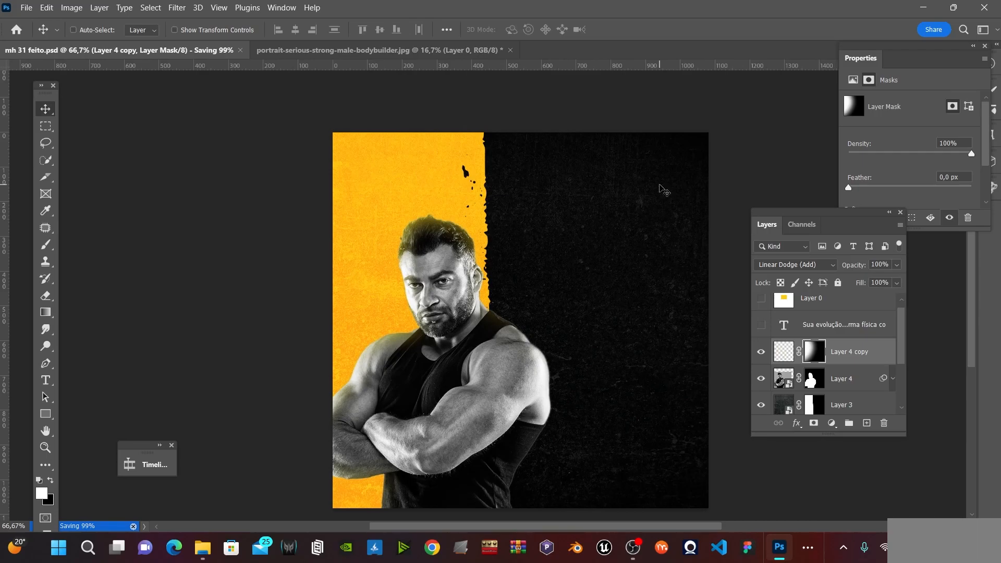
pyautogui.press('h')
pyautogui.click(897, 265)
pyautogui.moveTo(901, 279); pyautogui.dragTo(876, 282)
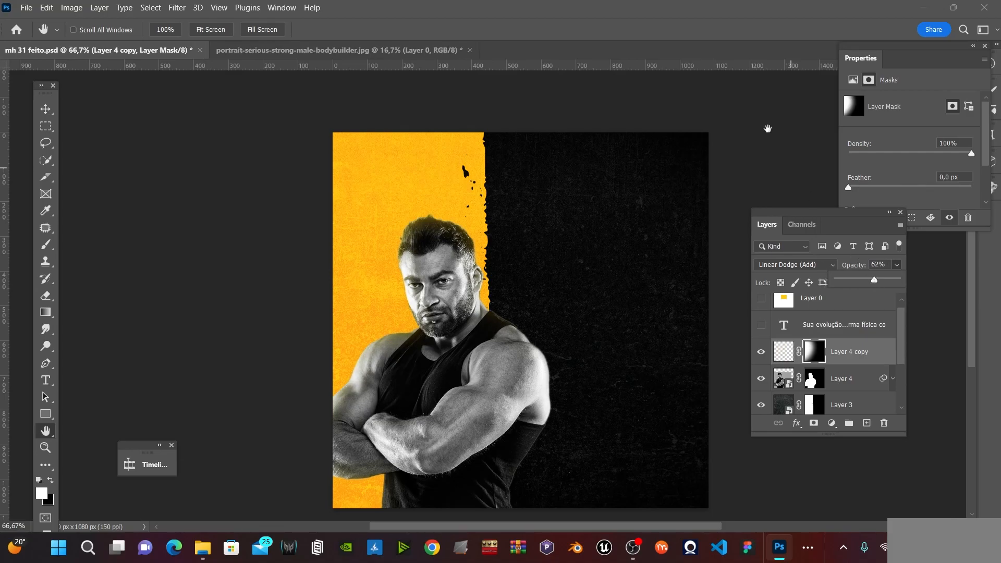
pyautogui.hotkey('ctrl', 's')
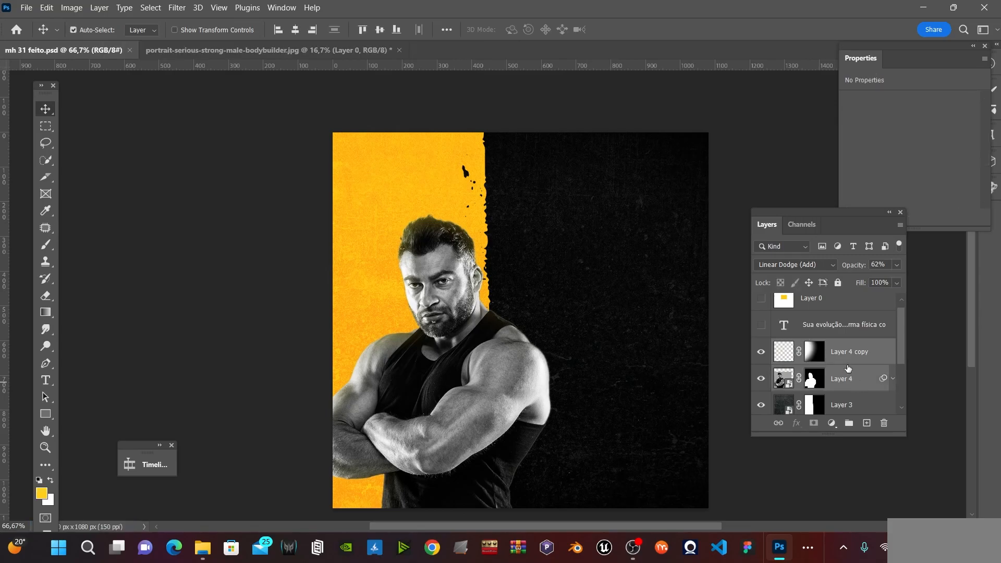
# - Group Layer 4 and Layer 4 copy, name the group modelo and save the post
pyautogui.keyDown('shift'); pyautogui.click(849, 369); pyautogui.keyUp('shift')
pyautogui.hotkey('ctrl', 'g')
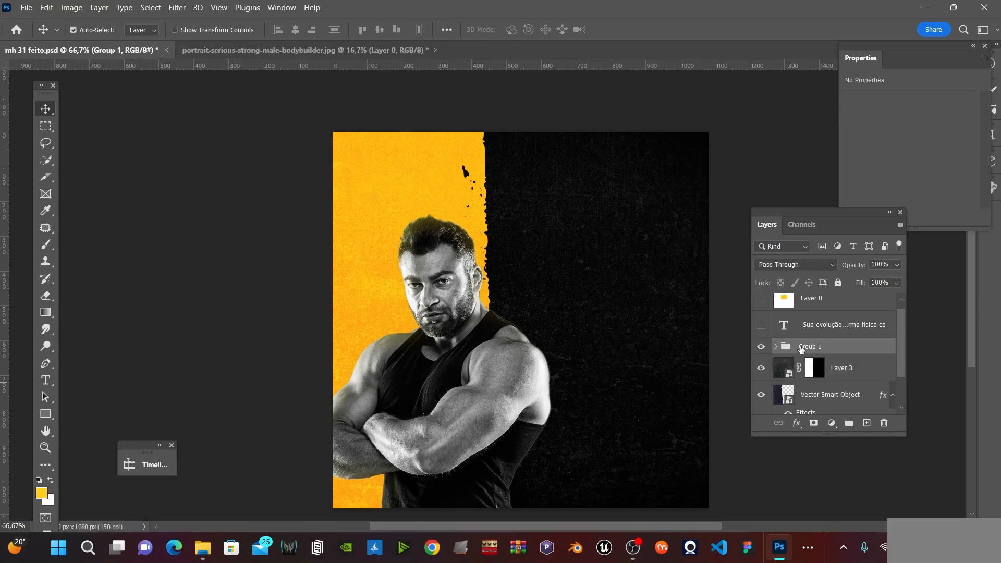
pyautogui.doubleClick(806, 346)
pyautogui.write('mo')
pyautogui.press('Return')
pyautogui.hotkey('ctrl', '-')
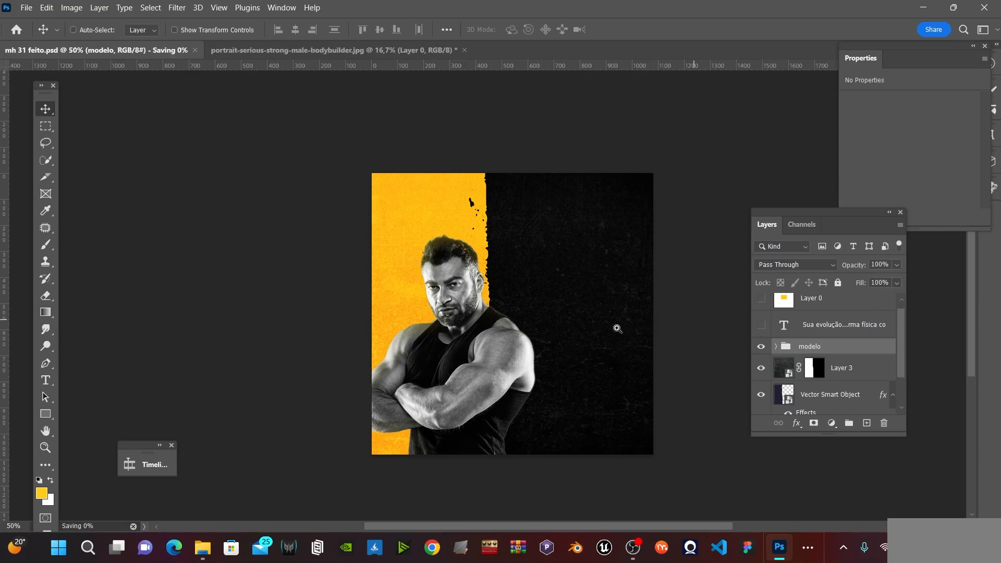
pyautogui.press('z')
pyautogui.click(595, 317)
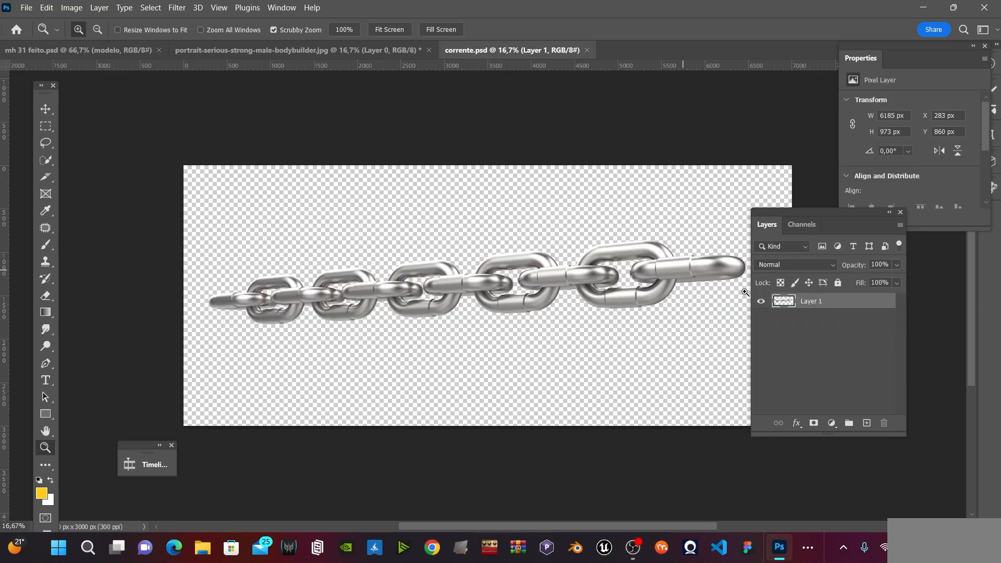
# - Convert the chain on Layer 1 of corrente.psd to a smart object
pyautogui.rightClick(837, 308)
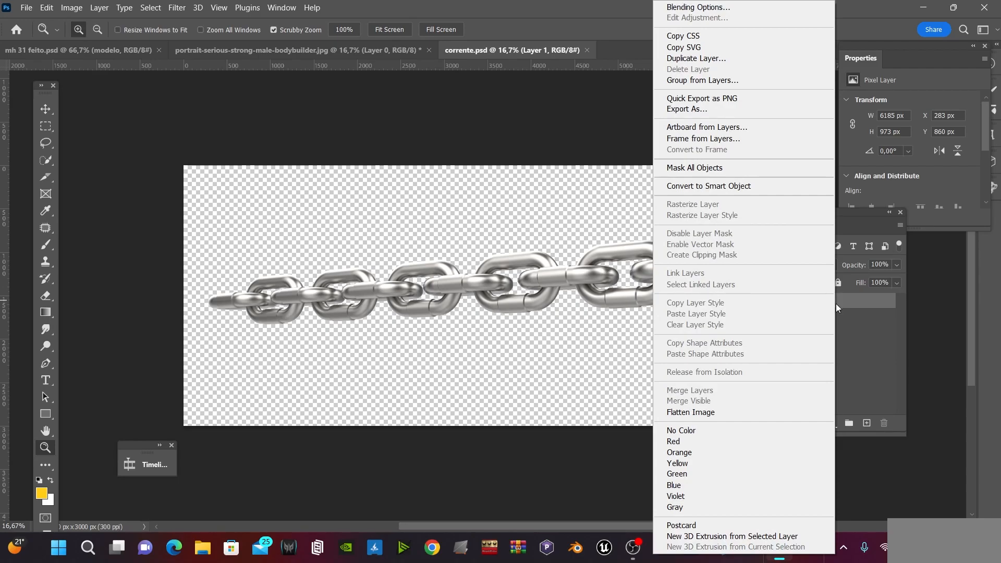
pyautogui.click(784, 186)
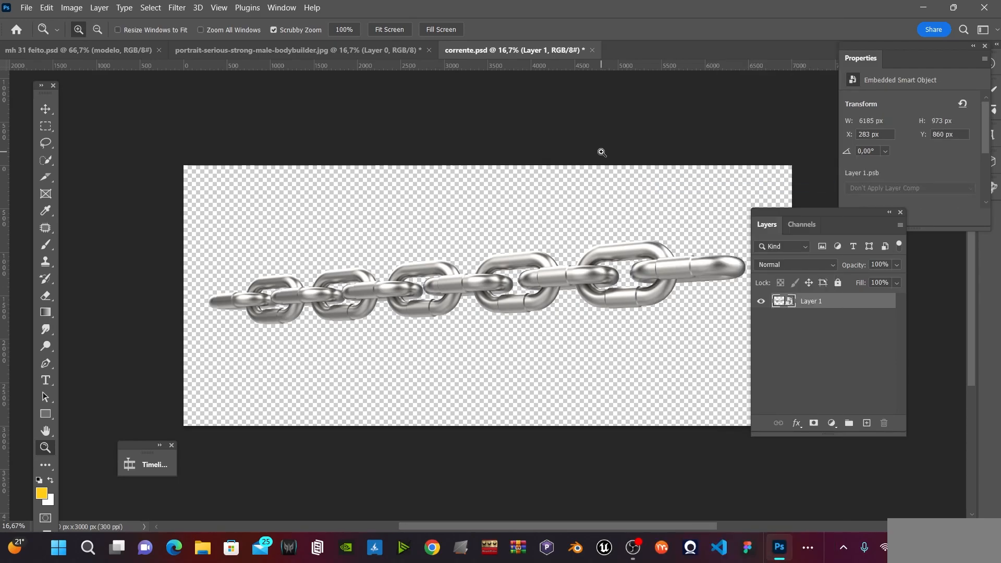
# - Close corrente.psd without saving its changes
pyautogui.press('v')
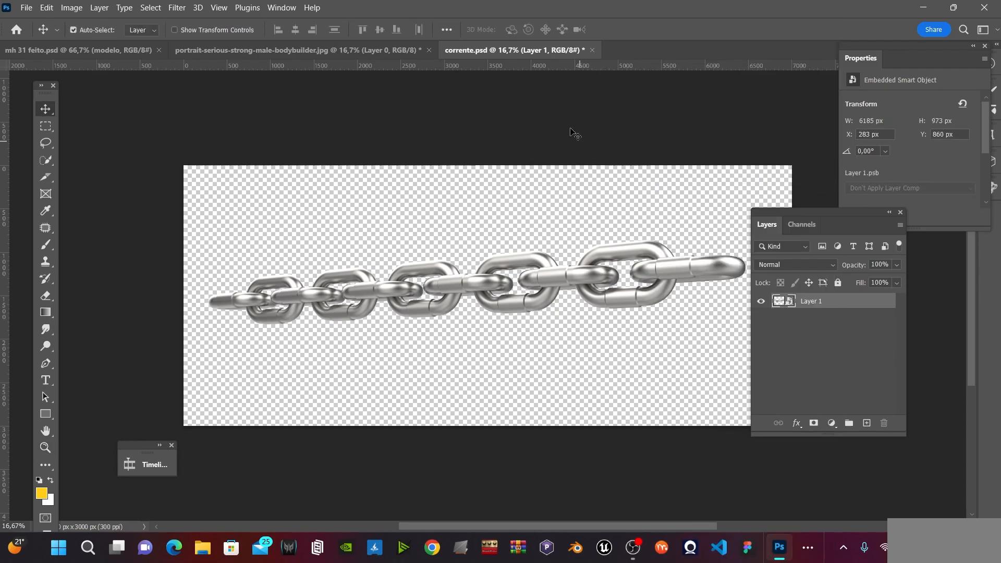
pyautogui.click(593, 50)
pyautogui.click(521, 217)
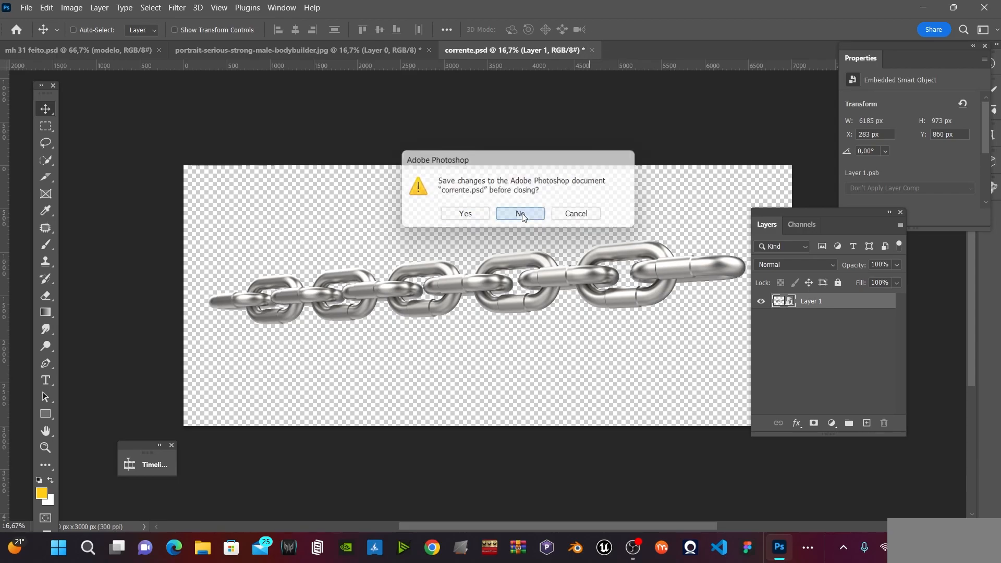
# - Paste the chain into the post above the modelo group, scaled to 60.55% and rotated -13.01° across the canvas's lower edge
pyautogui.hotkey('ctrl', 'v')
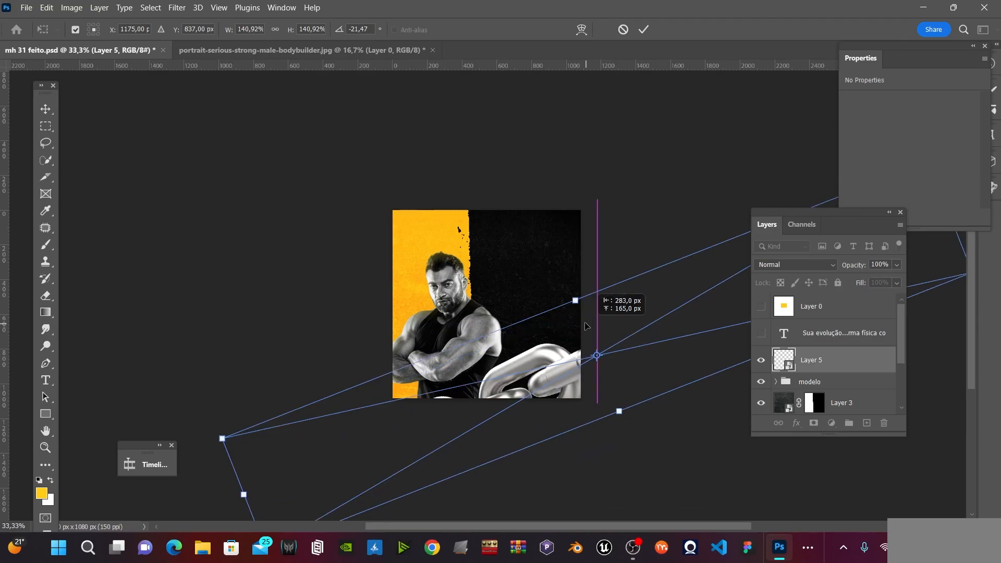
pyautogui.moveTo(589, 324); pyautogui.dragTo(573, 314)
pyautogui.moveTo(198, 433); pyautogui.dragTo(452, 380)
pyautogui.moveTo(663, 376); pyautogui.dragTo(500, 422)
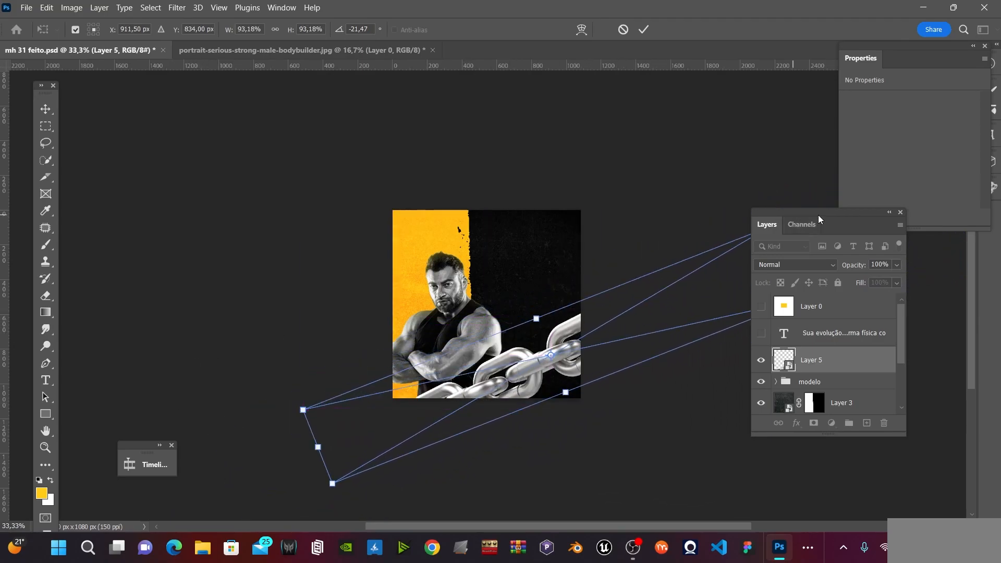
pyautogui.moveTo(818, 215); pyautogui.dragTo(896, 212)
pyautogui.moveTo(770, 226); pyautogui.dragTo(607, 290)
pyautogui.moveTo(565, 327); pyautogui.dragTo(640, 323)
pyautogui.moveTo(710, 268); pyautogui.dragTo(726, 293)
pyautogui.moveTo(642, 336); pyautogui.dragTo(646, 336)
pyautogui.press('Return')
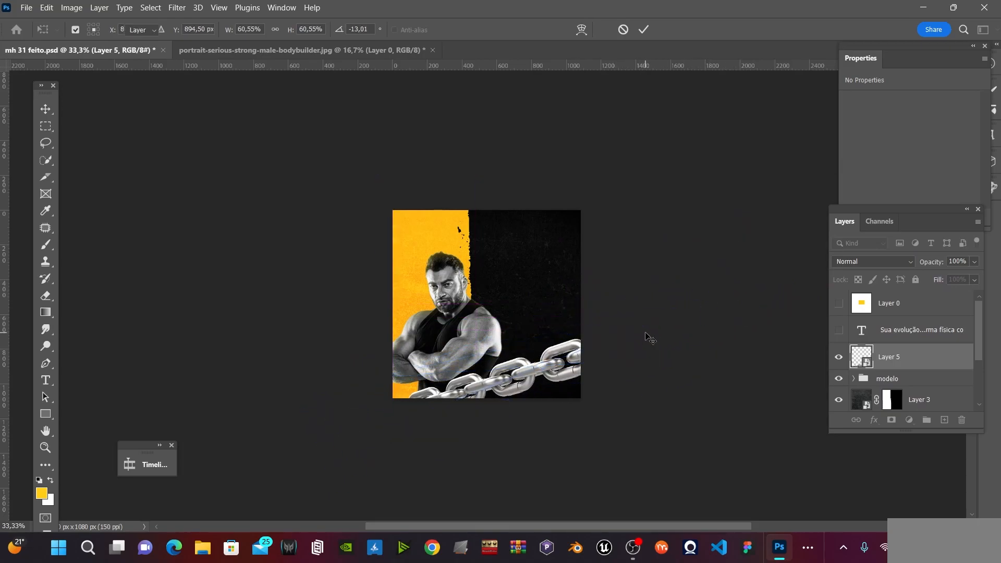
# - Reposition the lower chain at X 0 px, Y 590 px so it crosses in front of the bodybuilder's waist
pyautogui.press('z')
pyautogui.click(507, 350)
pyautogui.press('v')
pyautogui.moveTo(528, 381); pyautogui.dragTo(542, 390)
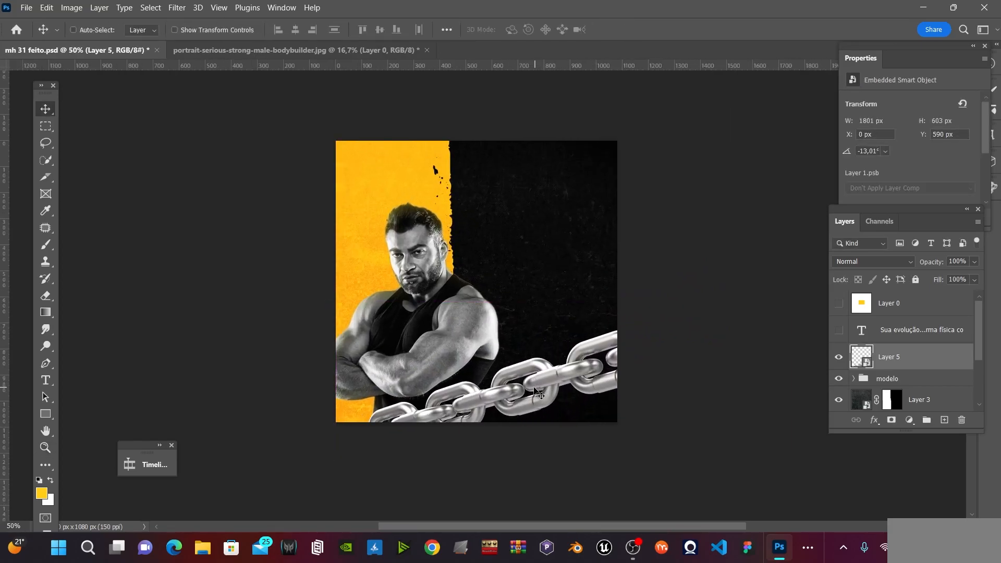
# - Apply a Motion Blur to the lower chain with a 0° angle and 68 pixels distance
pyautogui.click(187, 8)
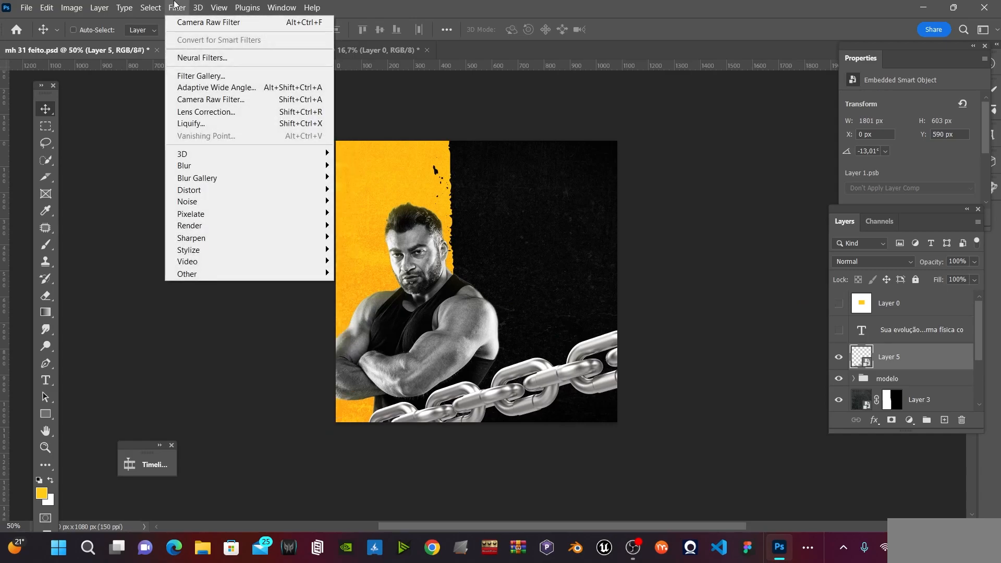
pyautogui.moveTo(258, 171)
pyautogui.click(366, 237)
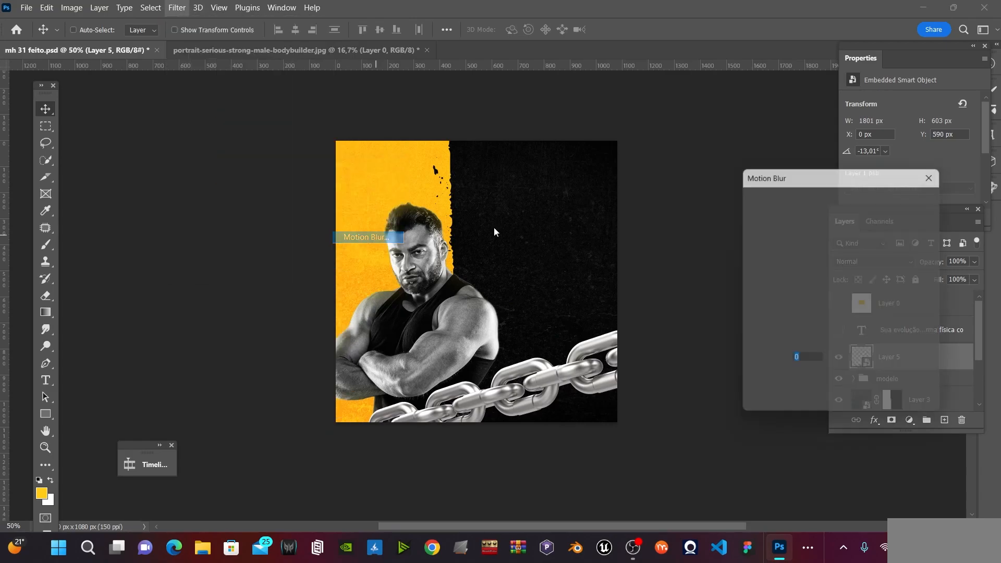
pyautogui.moveTo(786, 411)
pyautogui.mouseDown()
pyautogui.moveTo(796, 412)
pyautogui.moveTo(785, 411)
pyautogui.mouseUp()
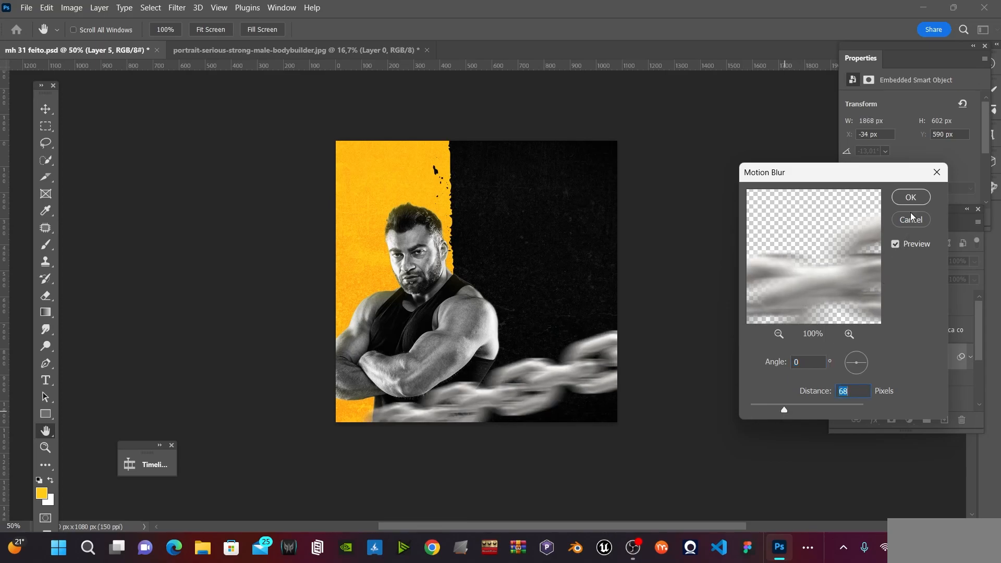
pyautogui.click(911, 198)
# - Apply a Camera Raw Filter to the lower chain with Contrast +22, Texture +23 and Clarity +31
pyautogui.click(176, 7)
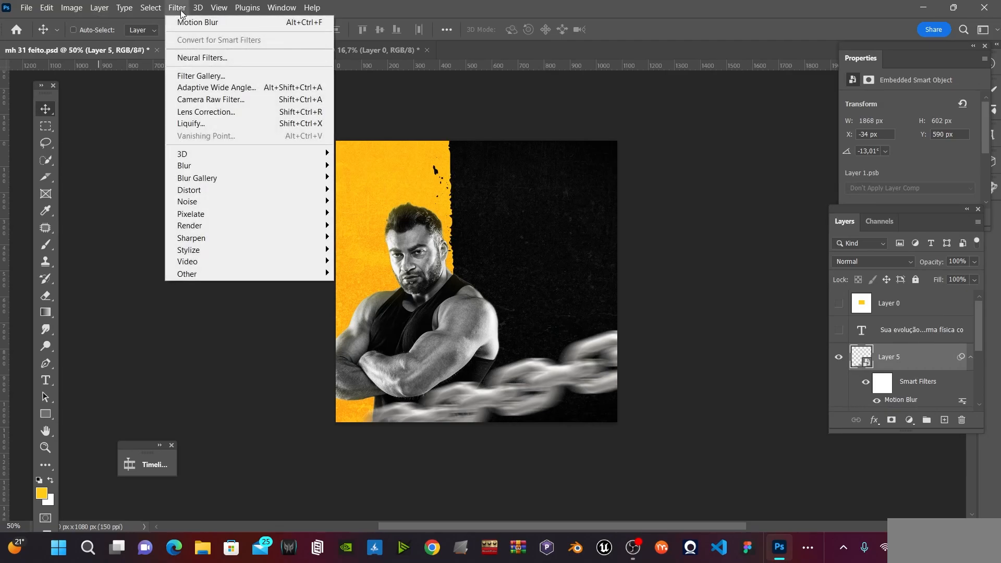
pyautogui.click(219, 100)
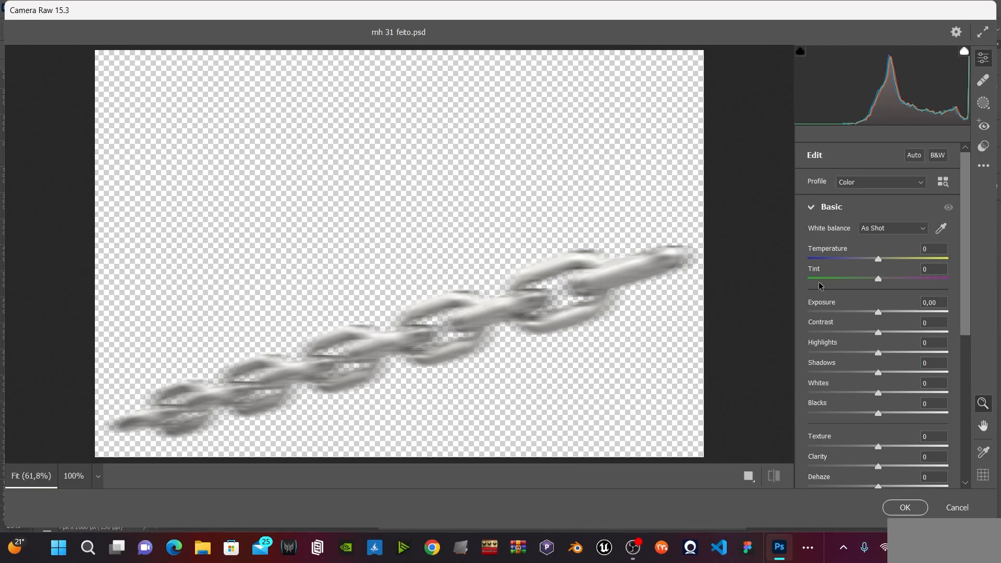
pyautogui.click(893, 334)
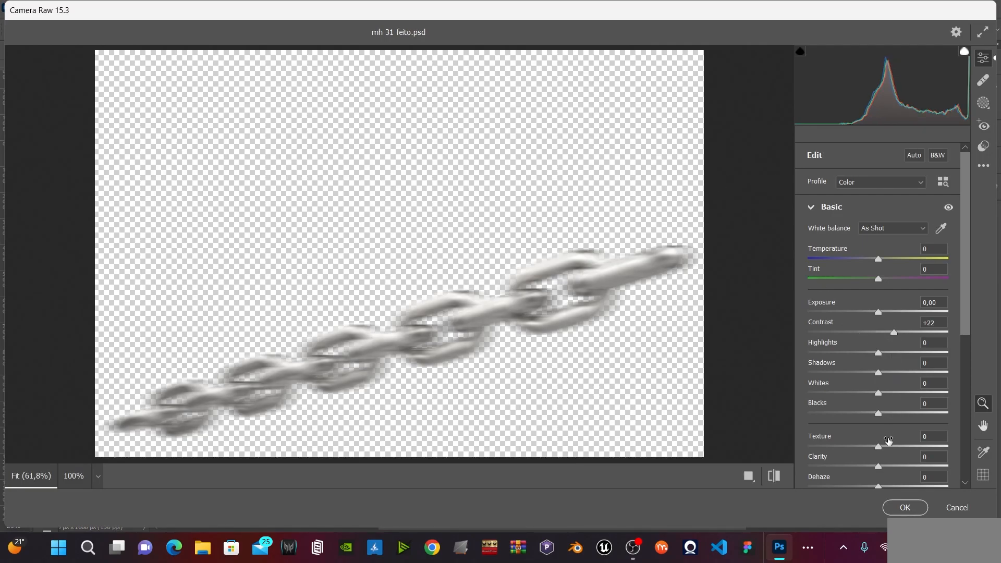
pyautogui.click(894, 447)
pyautogui.click(900, 466)
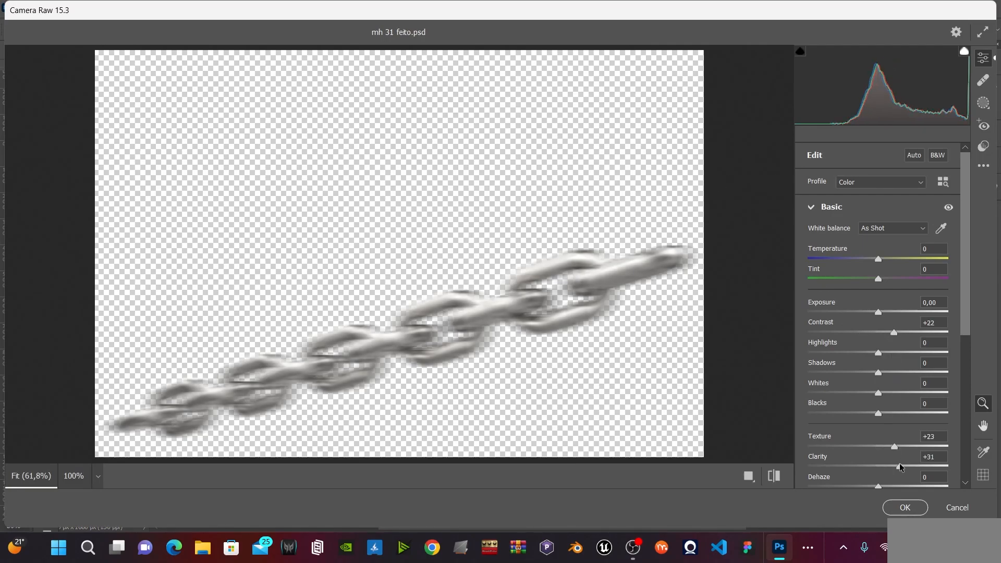
pyautogui.click(902, 506)
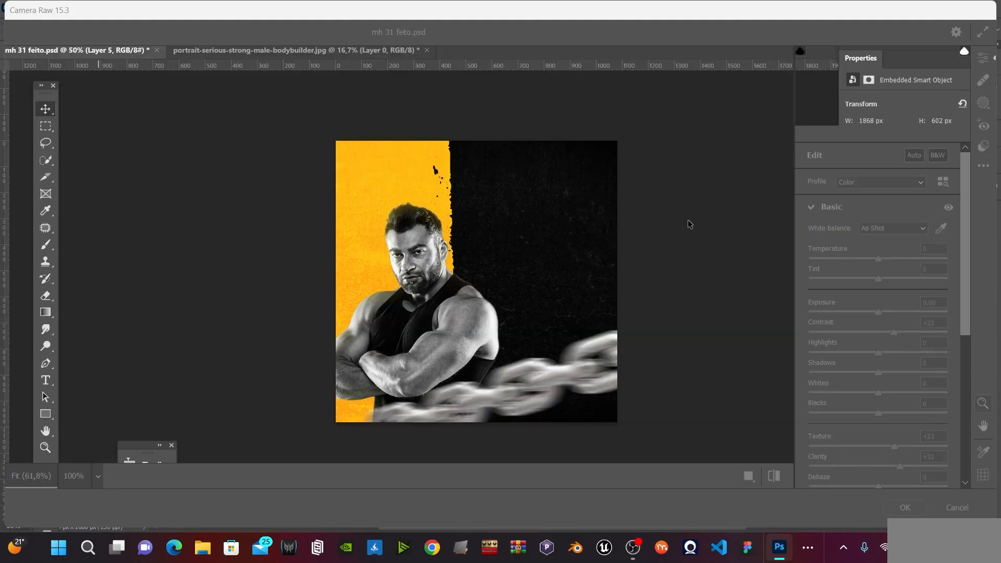
# - Duplicate the blurred chain to the post's upper-left corner and scale the copy down to 43.37%
pyautogui.moveTo(551, 338); pyautogui.dragTo(424, 167)
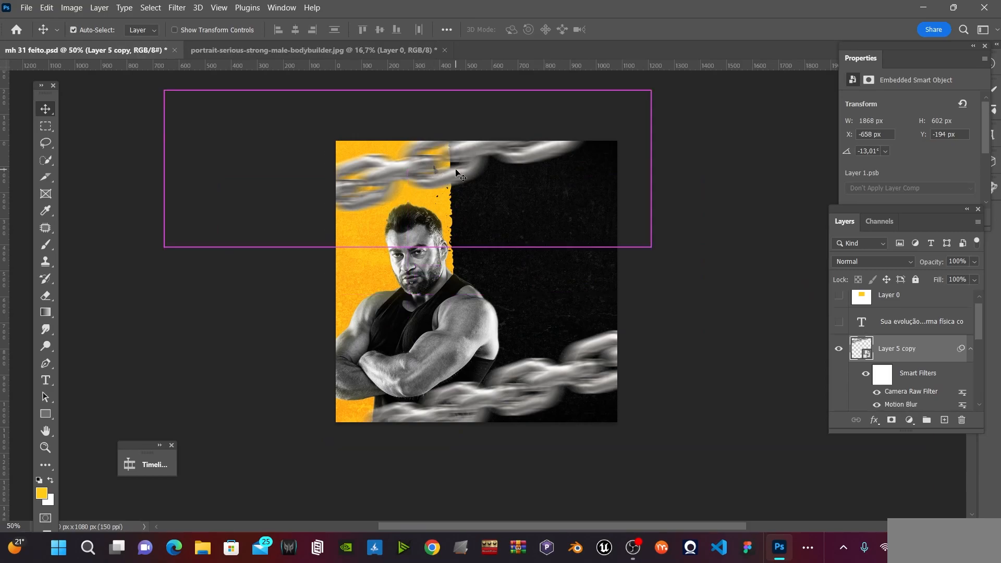
pyautogui.hotkey('ctrl', 't')
pyautogui.click(540, 224)
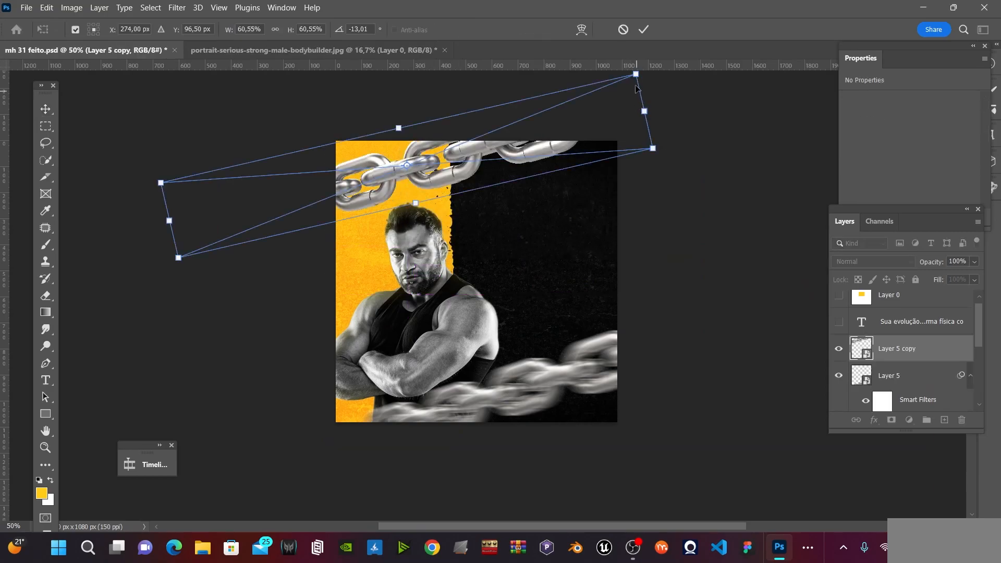
pyautogui.moveTo(636, 75); pyautogui.dragTo(505, 126)
pyautogui.moveTo(450, 171); pyautogui.dragTo(501, 149)
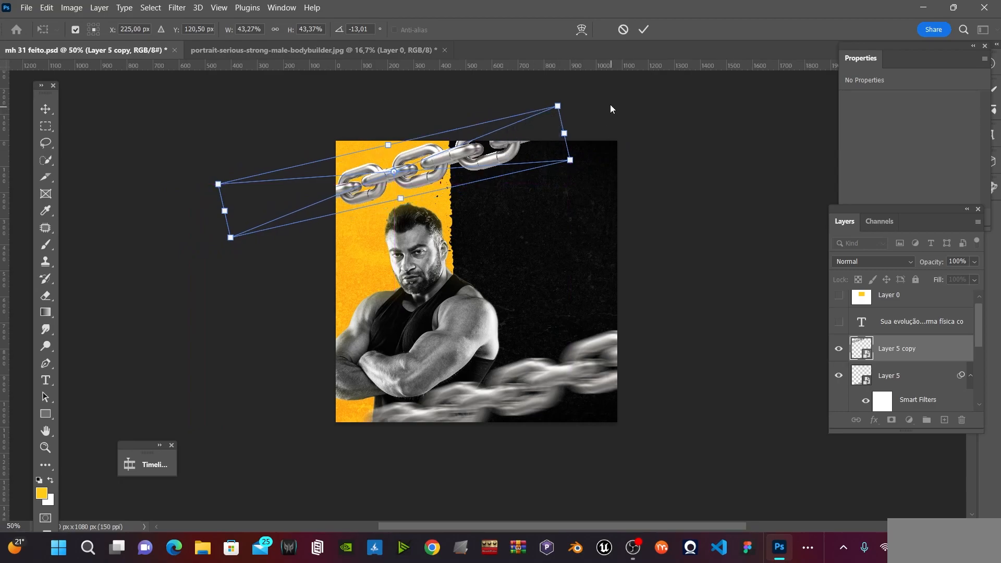
pyautogui.press('Return')
# - Rotate the upper chain to -15.70°, reposition it at X -459 px, Y -96 px and save the post
pyautogui.hotkey('ctrl', 't')
pyautogui.press('Return')
pyautogui.moveTo(574, 104); pyautogui.dragTo(572, 96)
pyautogui.press('Return')
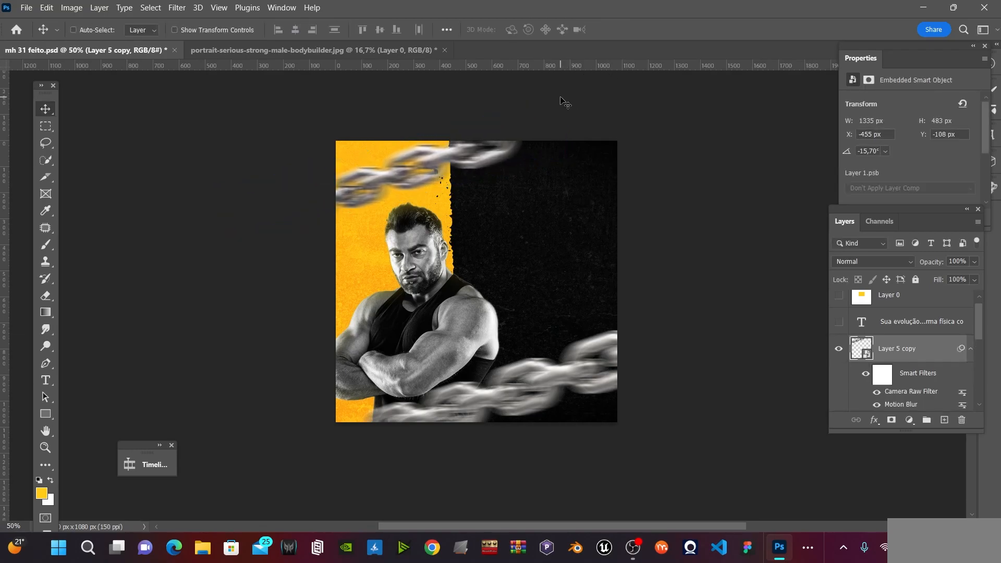
pyautogui.moveTo(561, 103); pyautogui.dragTo(559, 105)
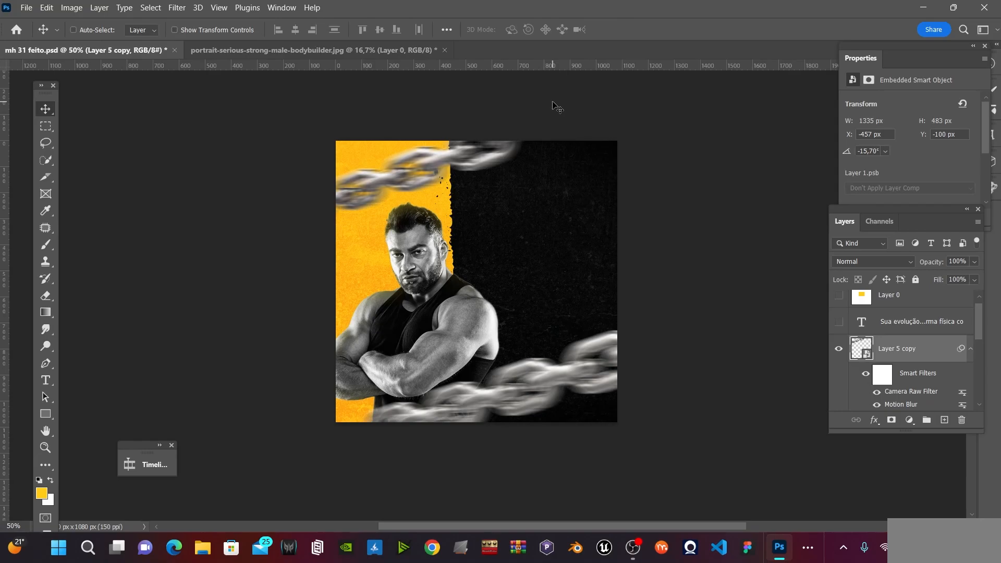
pyautogui.press('Down')
pyautogui.press('Down')
pyautogui.press('Down')
pyautogui.press('Down')
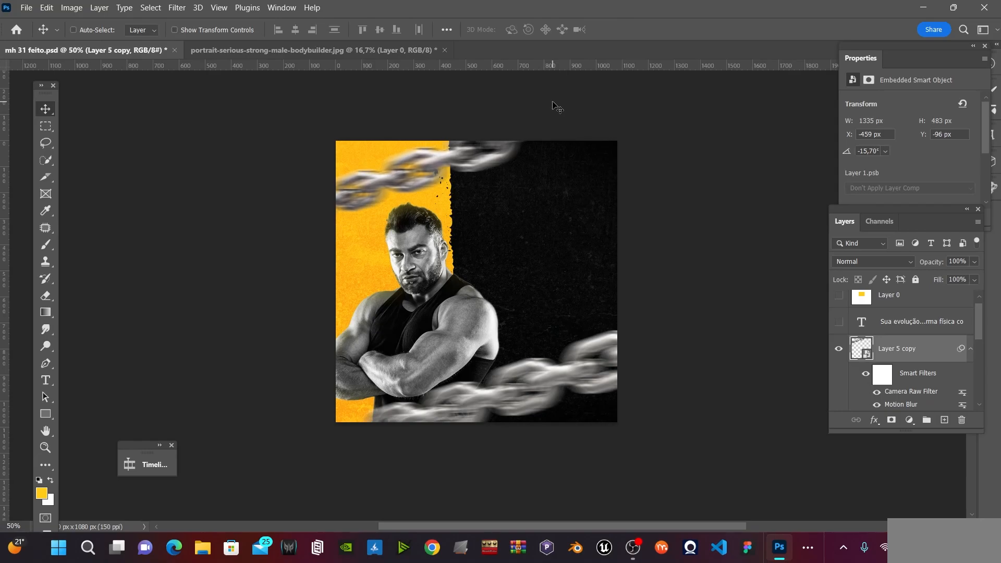
pyautogui.hotkey('ctrl', 's')
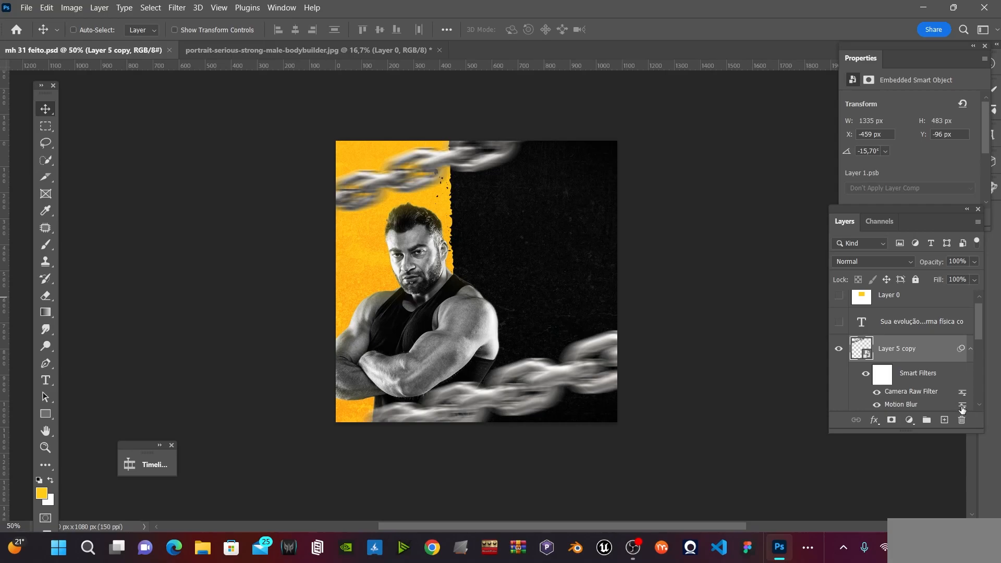
# - Reduce the upper chain's Motion Blur distance to 42 pixels
pyautogui.doubleClick(906, 405)
pyautogui.click(535, 221)
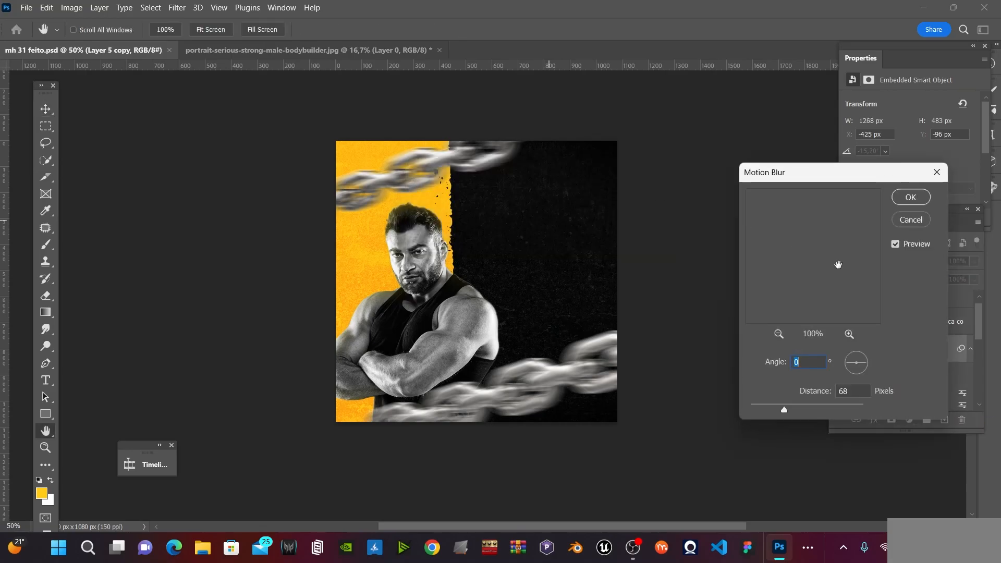
pyautogui.click(773, 405)
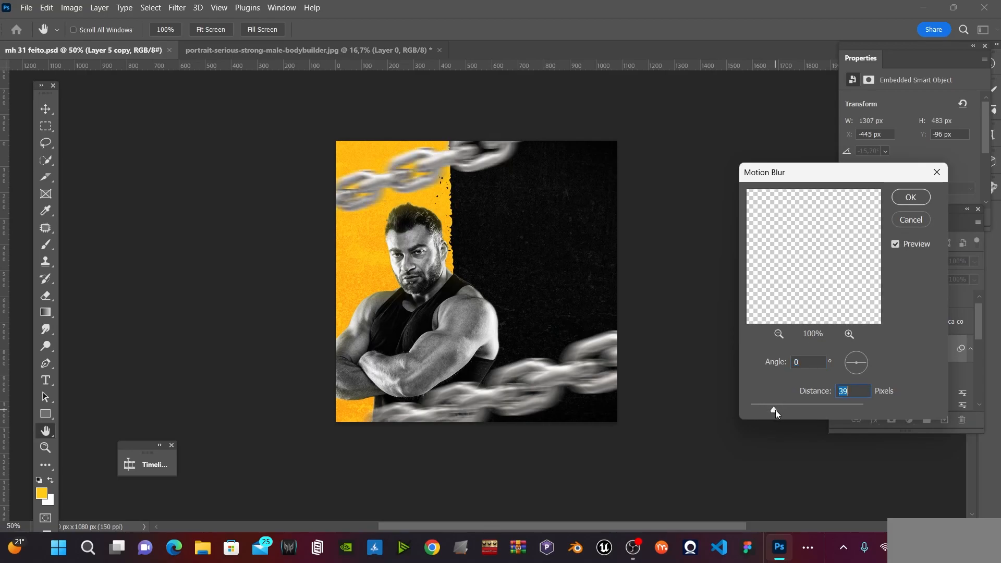
pyautogui.write('42')
pyautogui.click(920, 196)
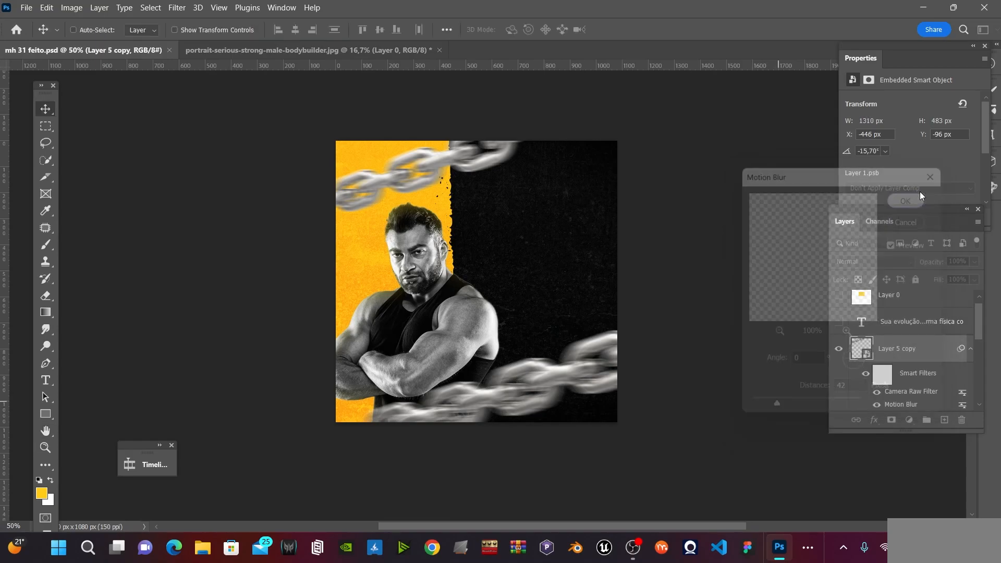
# - Keep the upper chain's Motion Blur blending at Normal mode and 100% opacity, and save the post
pyautogui.doubleClick(962, 406)
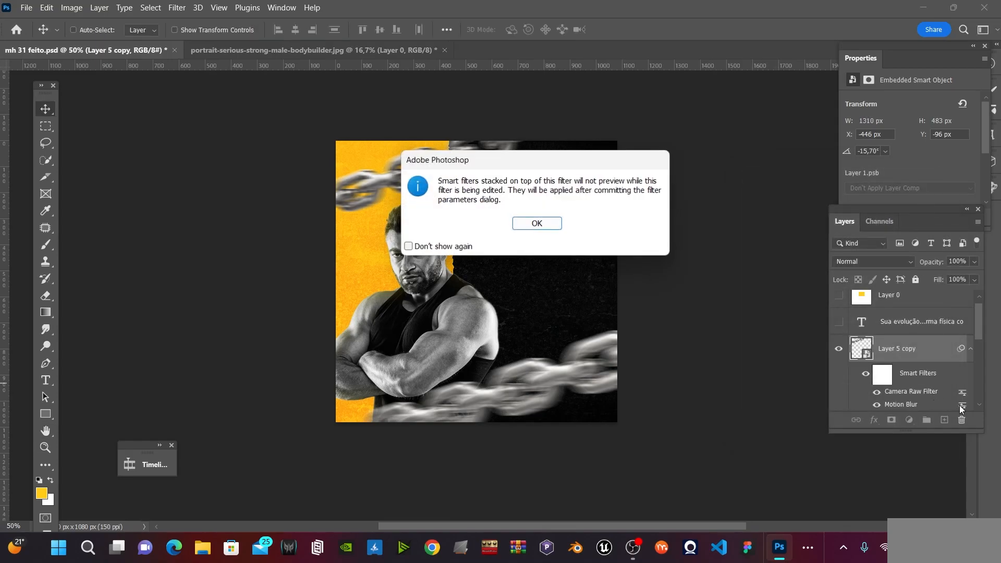
pyautogui.click(519, 224)
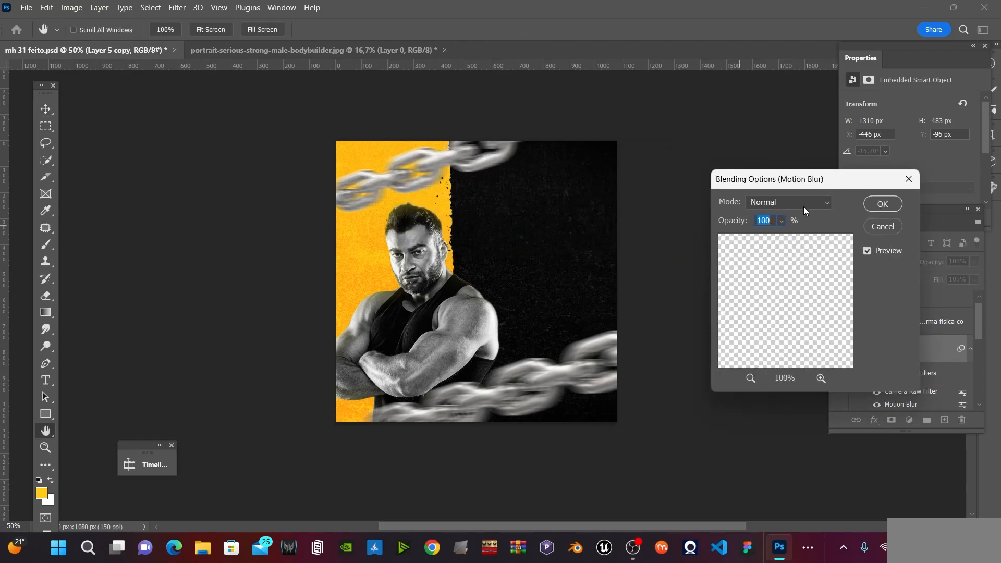
pyautogui.click(799, 202)
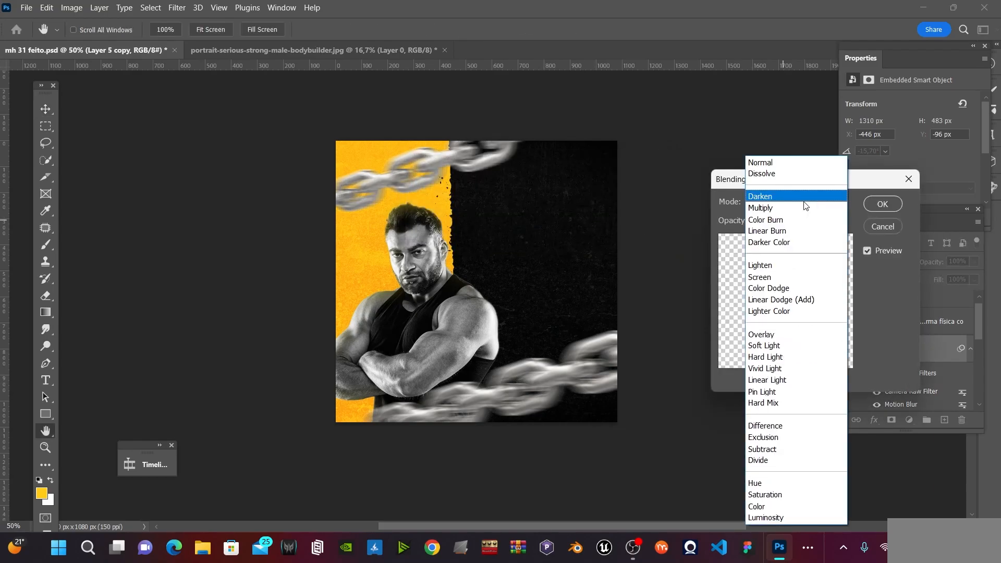
pyautogui.click(809, 163)
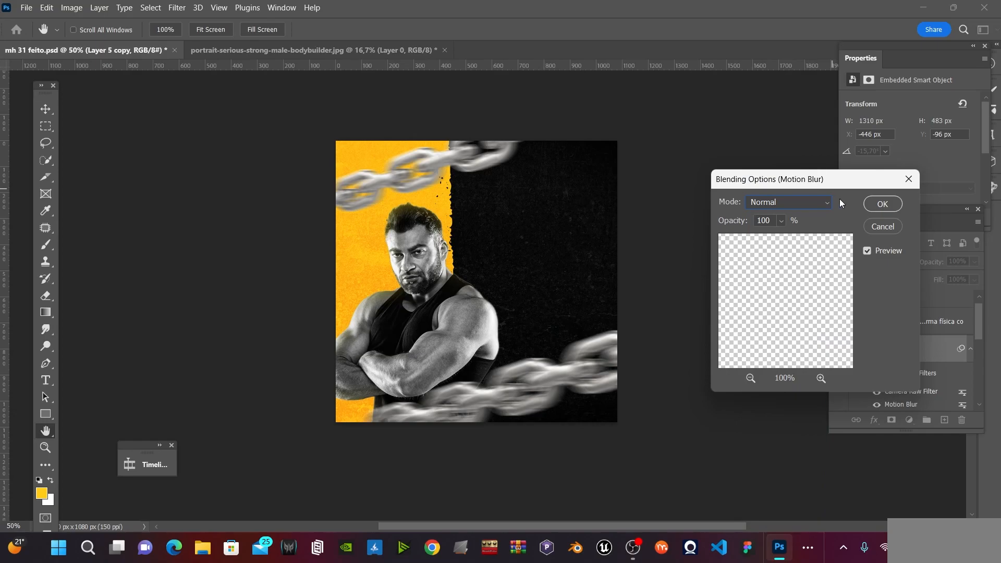
pyautogui.click(882, 205)
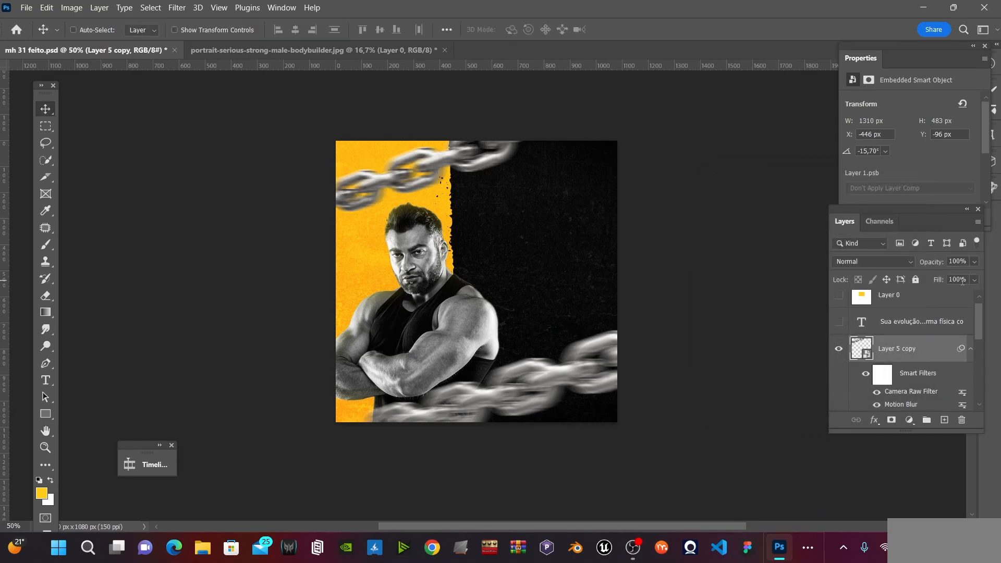
pyautogui.hotkey('ctrl', 's')
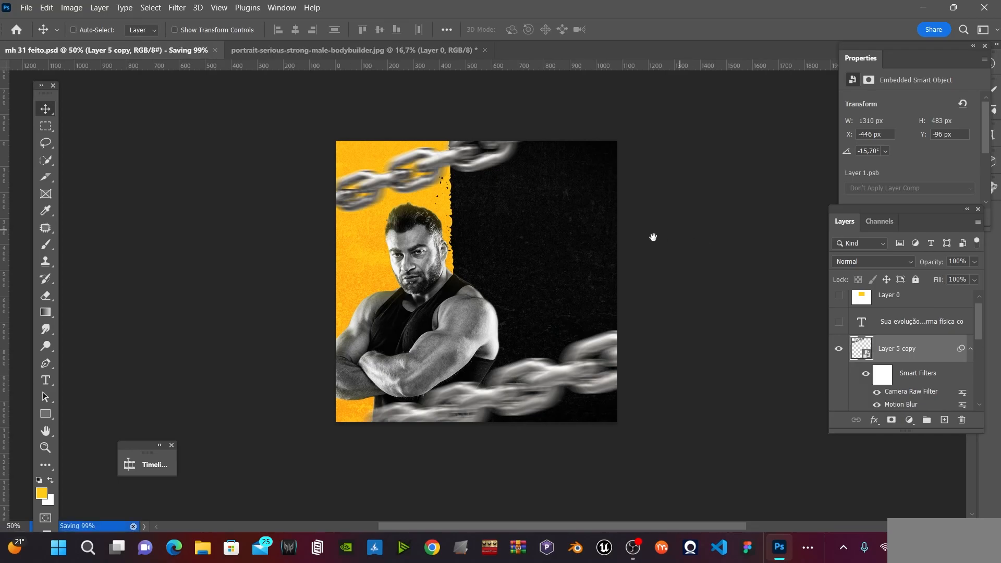
# - Add a new empty layer directly above Layer 5 copy
pyautogui.press('space')
pyautogui.moveTo(582, 271); pyautogui.dragTo(561, 272)
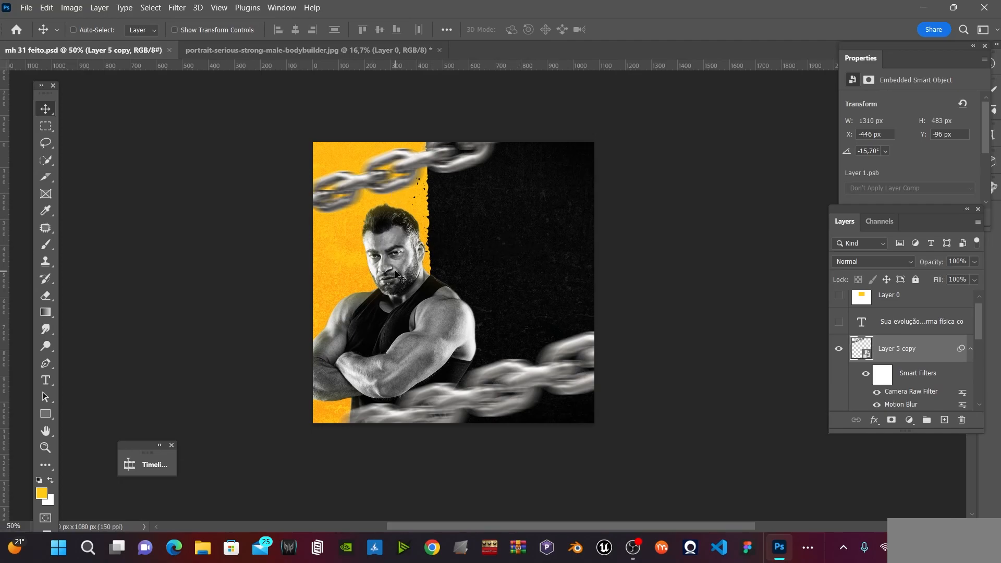
pyautogui.keyDown('ctrl'); pyautogui.click(393, 230); pyautogui.keyUp('ctrl')
pyautogui.scroll(3, 892, 353)
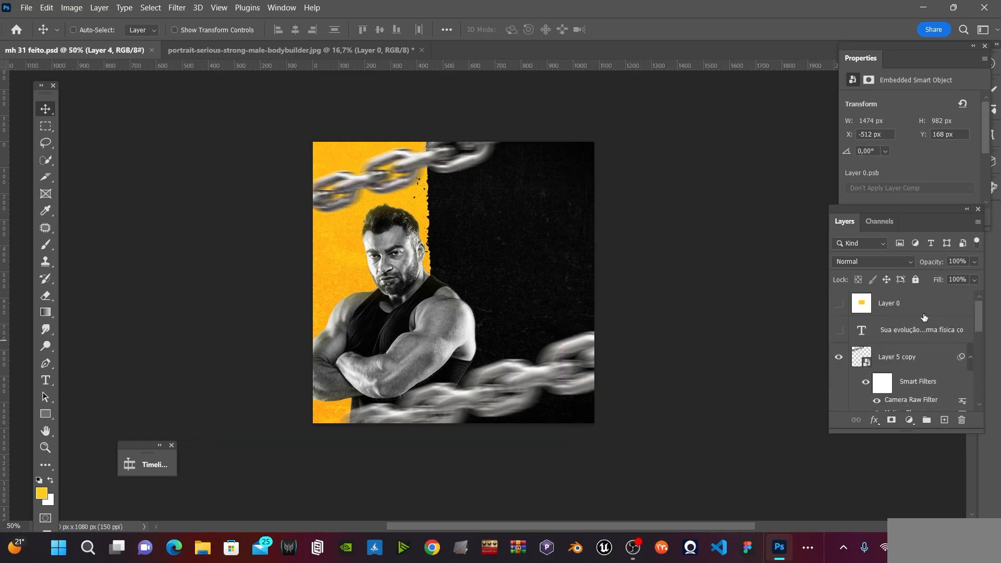
pyautogui.click(922, 359)
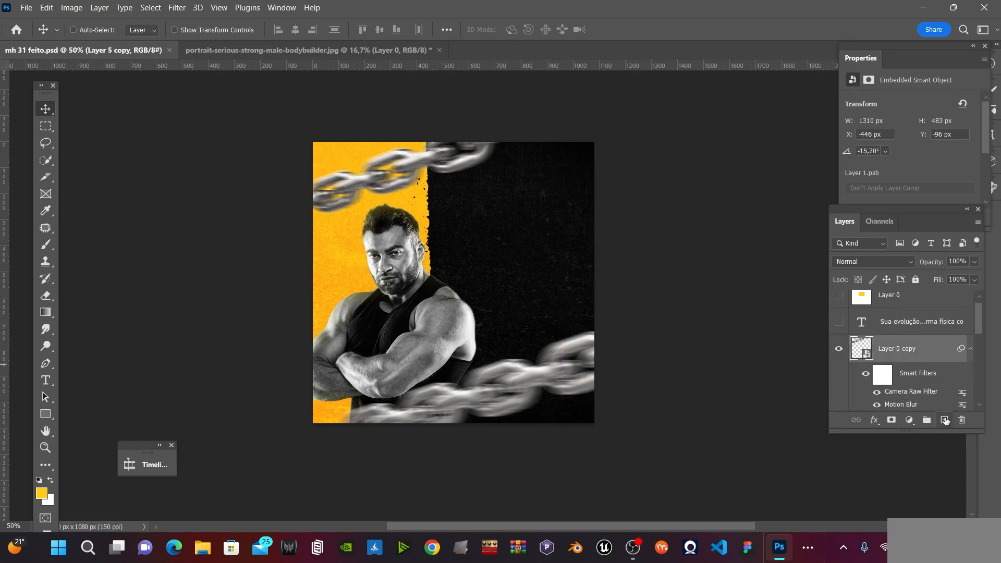
pyautogui.click(941, 418)
# - Paint a soft yellow glow over the upper-left corner on Layer 6 with a 2400 px brush centred outside the canvas
pyautogui.press('b')
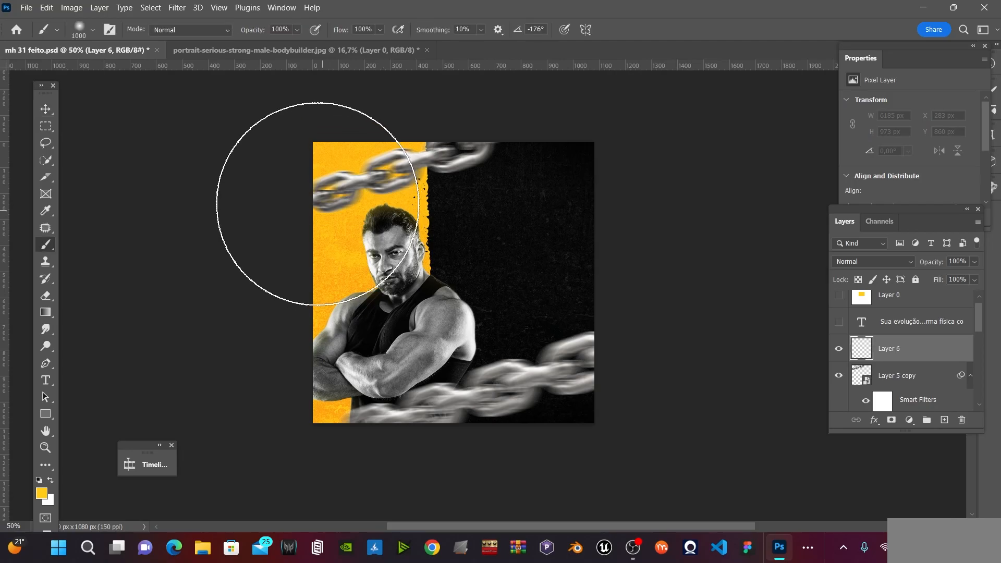
pyautogui.scroll(3, 251, 201)
pyautogui.press(']')
pyautogui.press(']')
pyautogui.press(']')
pyautogui.press(']')
pyautogui.press(']')
pyautogui.press(']')
pyautogui.press(']')
pyautogui.press(']')
pyautogui.press(']')
pyautogui.press(']')
pyautogui.press(']')
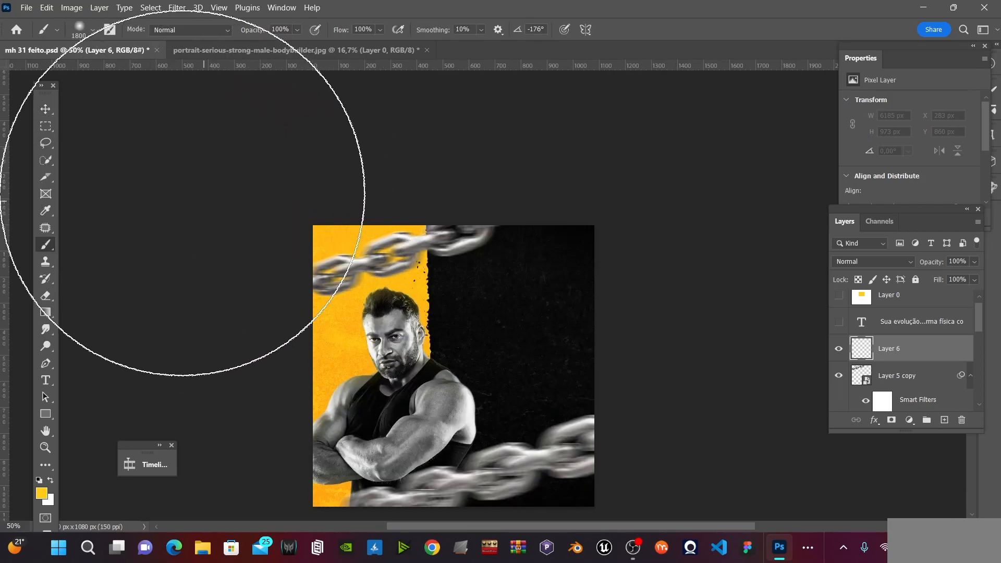
pyautogui.press(']')
pyautogui.click(164, 189)
pyautogui.hotkey('ctrl', 'z')
pyautogui.click(157, 169)
pyautogui.click(156, 175)
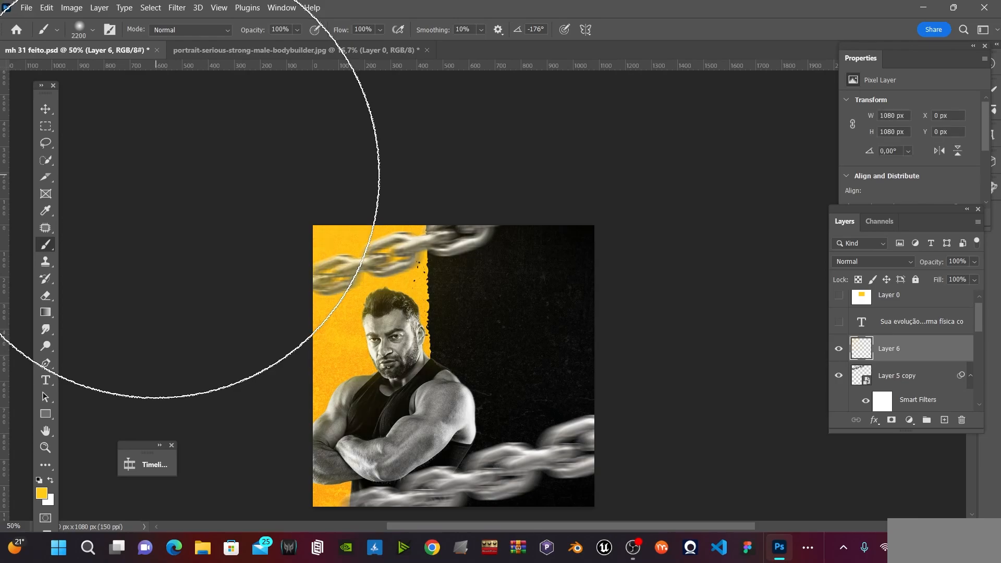
pyautogui.hotkey('ctrl', 'z')
pyautogui.press(']')
pyautogui.press(']')
pyautogui.click(153, 164)
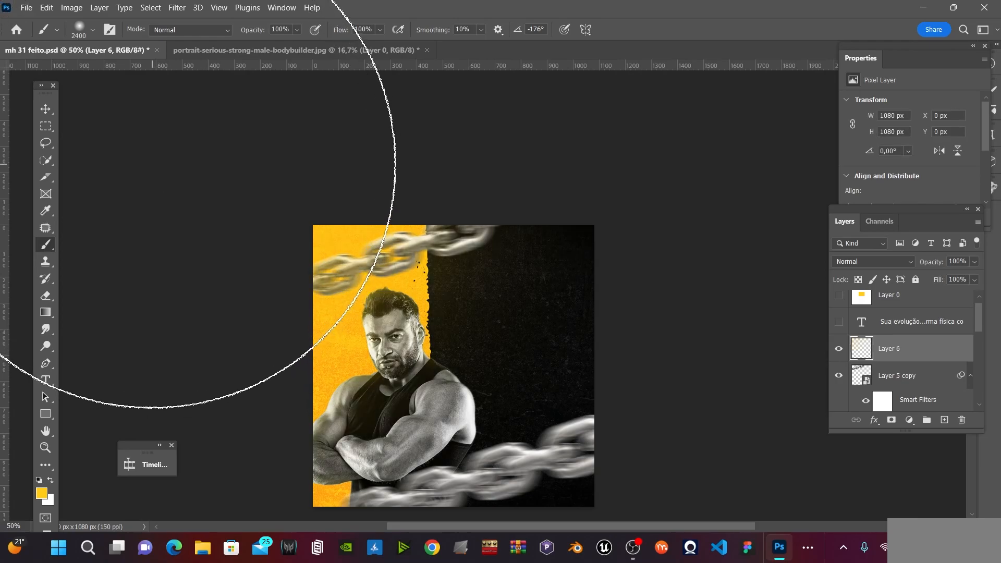
pyautogui.hotkey('ctrl', 'z')
pyautogui.click(145, 161)
# - Reduce the brush size to 700 px
pyautogui.press('[')
pyautogui.press('[')
pyautogui.press('[')
pyautogui.press('[')
pyautogui.press('[')
pyautogui.press('[')
pyautogui.press('[')
pyautogui.press('[')
pyautogui.press('[')
pyautogui.press('[')
pyautogui.press('[')
pyautogui.press('[')
pyautogui.press('[')
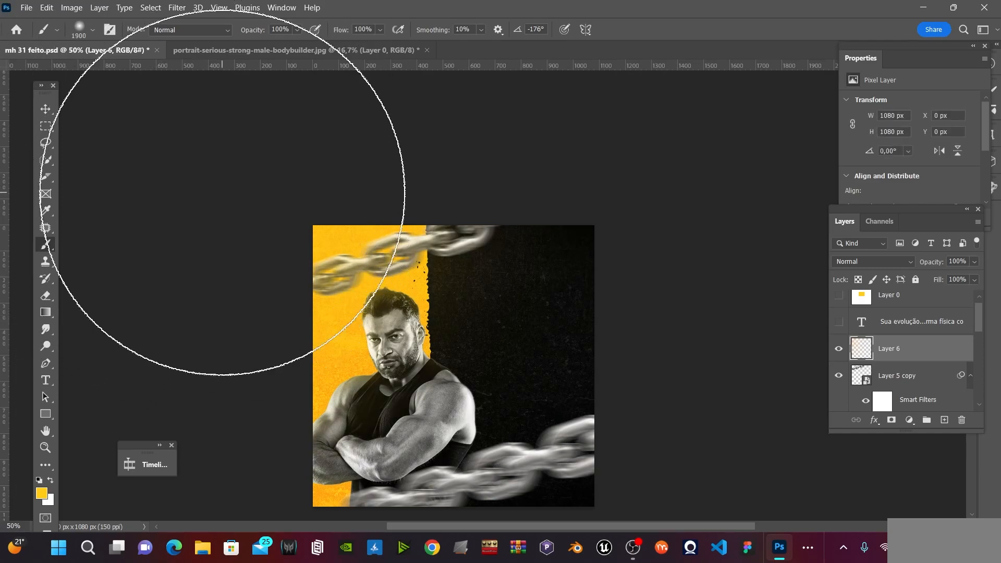
pyautogui.press('[')
pyautogui.press('[')
pyautogui.press('[')
pyautogui.press('[')
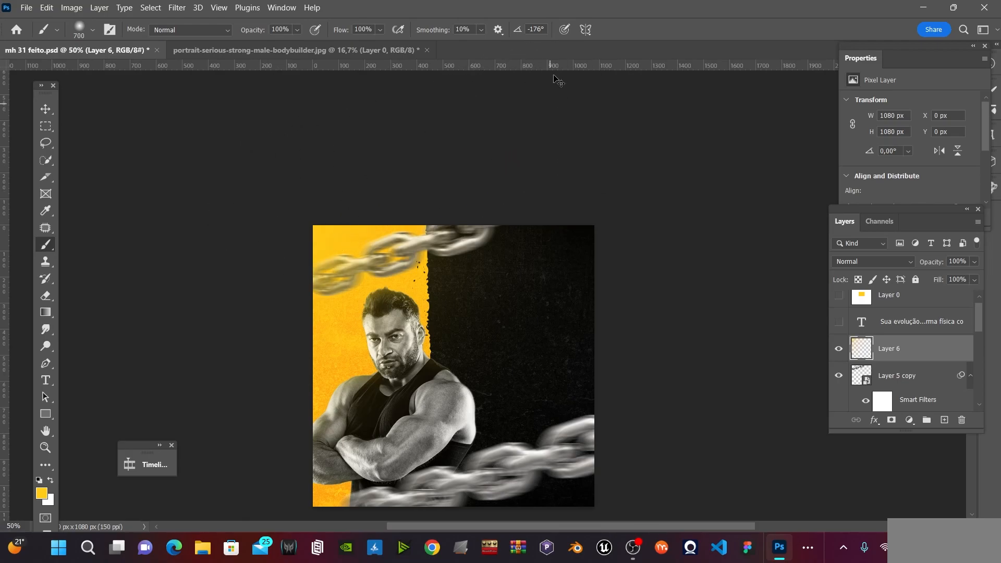
# - Save the post and set Layer 6's blending mode to Linear Dodge (Add)
pyautogui.press('v')
pyautogui.hotkey('ctrl', 's')
pyautogui.click(905, 262)
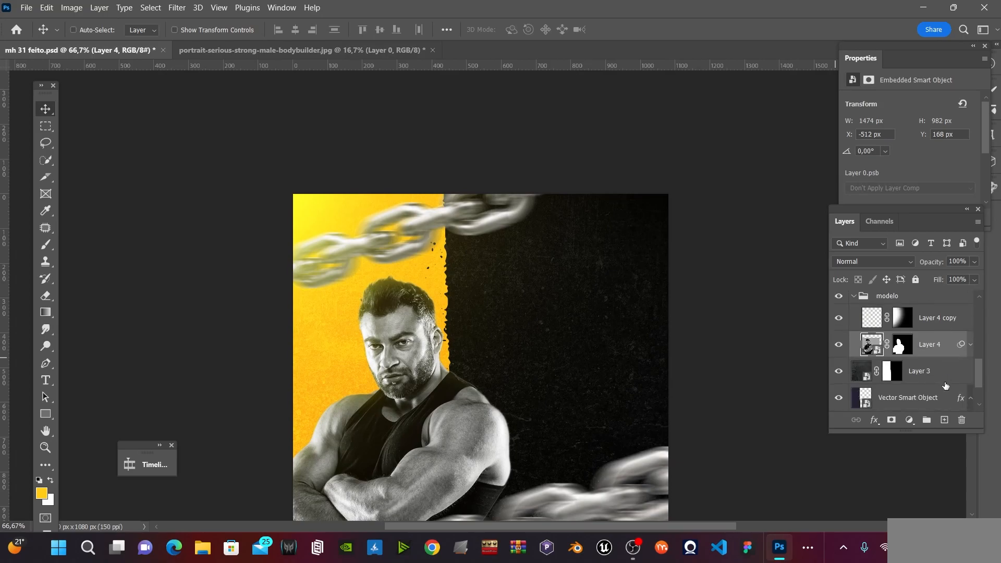
# - Check Layer 4's smart filters and the effect of Layer 4 copy, and set Layer 4 copy's opacity to 78%
pyautogui.click(970, 345)
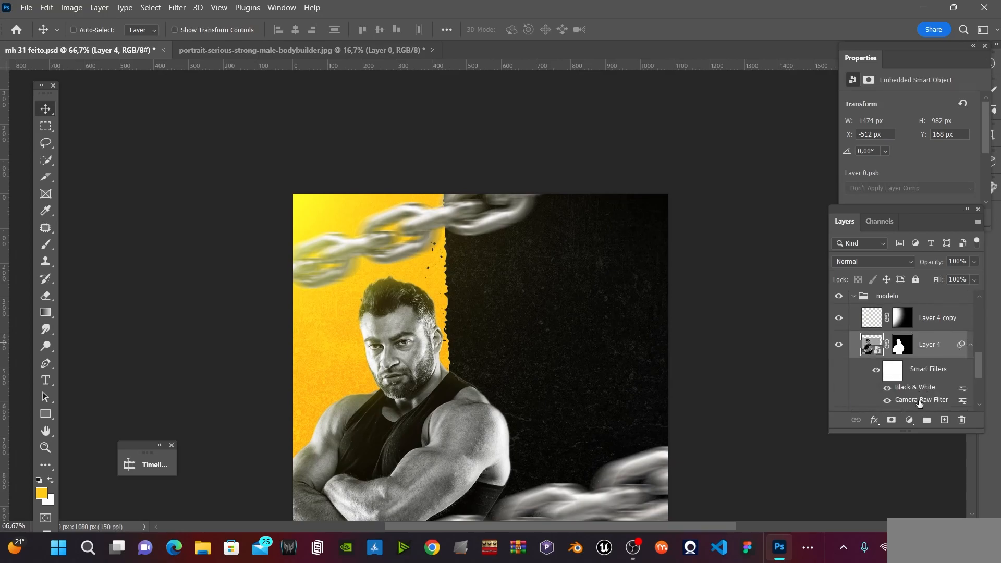
pyautogui.scroll(-1, 937, 388)
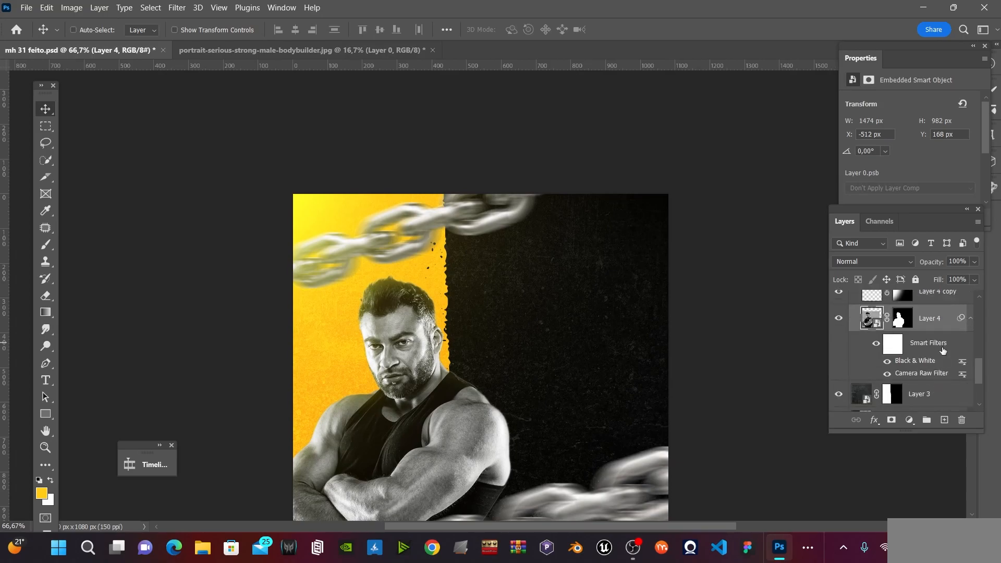
pyautogui.scroll(1, 943, 355)
pyautogui.click(898, 329)
pyautogui.click(840, 318)
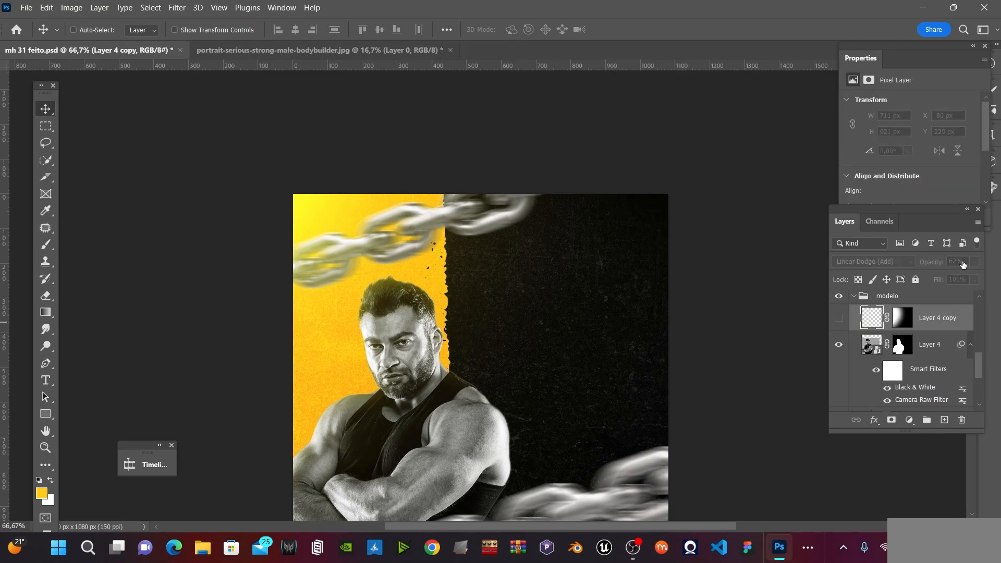
pyautogui.click(840, 318)
pyautogui.click(974, 262)
pyautogui.click(963, 276)
pyautogui.press('z')
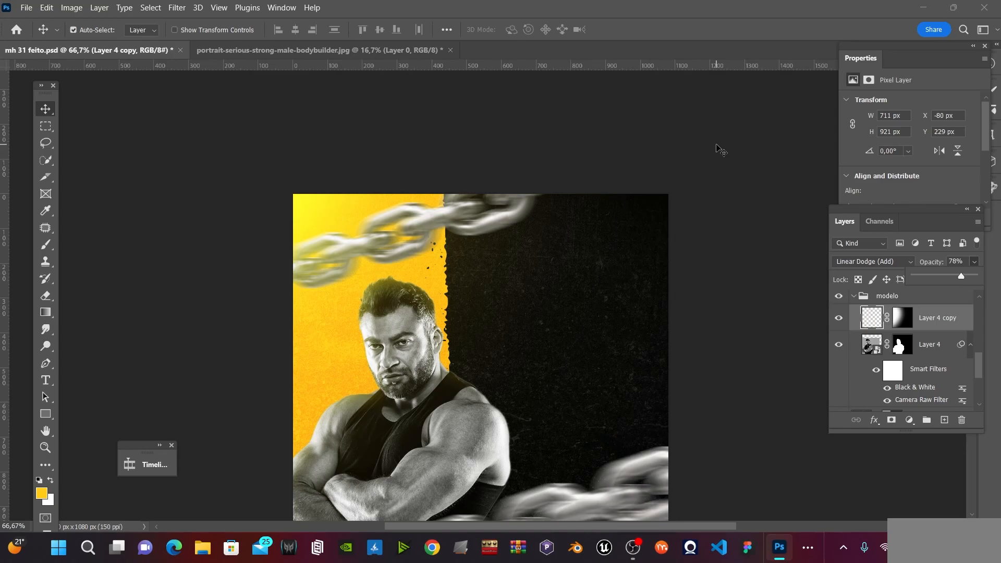
pyautogui.keyDown('alt'); pyautogui.click(717, 145); pyautogui.keyUp('alt')
# - Try painting a soft yellow glow on Layer 6 from below the canvas's lower-right corner with a 2300 px brush
pyautogui.press('v')
pyautogui.moveTo(534, 311); pyautogui.dragTo(510, 295)
pyautogui.keyDown('ctrl'); pyautogui.click(352, 226); pyautogui.keyUp('ctrl')
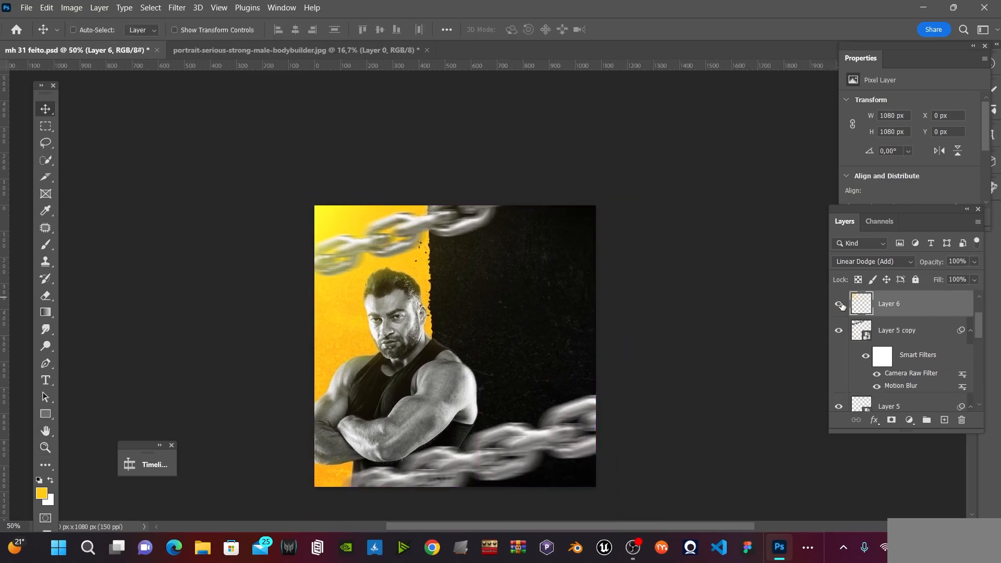
pyautogui.press('b')
pyautogui.scroll(-3, 634, 324)
pyautogui.press(']')
pyautogui.press(']')
pyautogui.press(']')
pyautogui.press(']')
pyautogui.press(']')
pyautogui.press(']')
pyautogui.press(']')
pyautogui.press(']')
pyautogui.press(']')
pyautogui.scroll(-1, 598, 424)
pyautogui.press(']')
pyautogui.press(']')
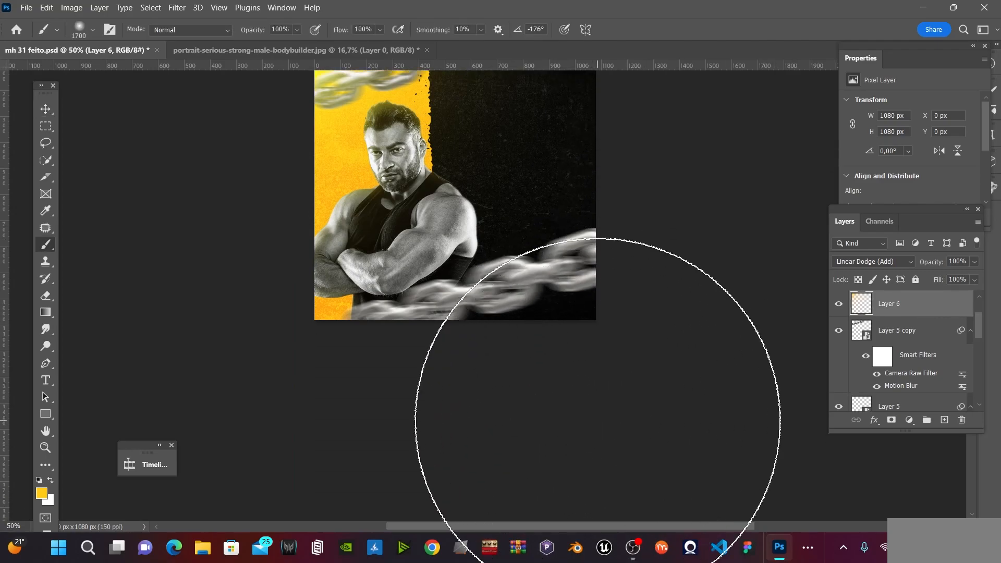
pyautogui.click(600, 432)
pyautogui.scroll(-1, 600, 433)
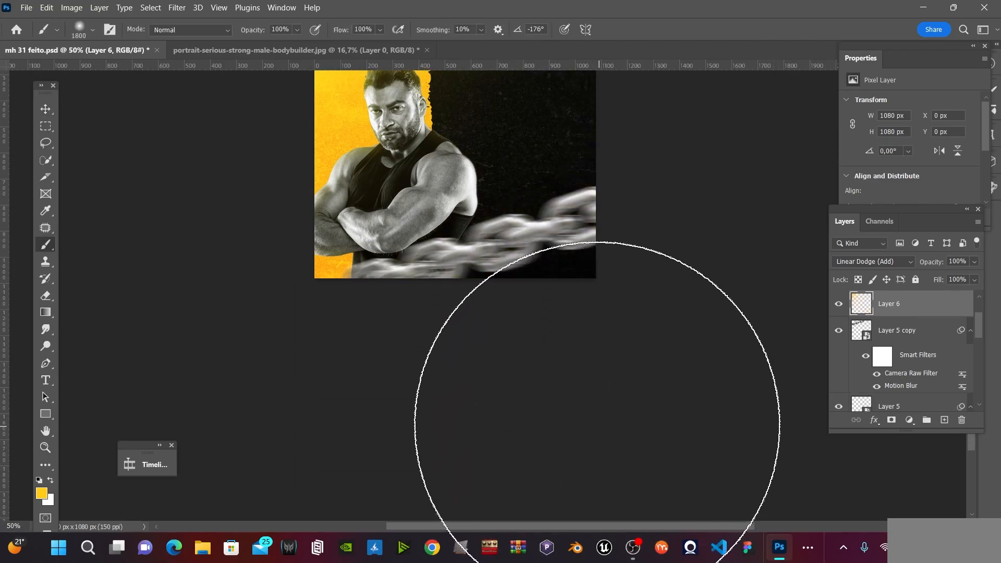
pyautogui.scroll(-2, 604, 429)
pyautogui.press(']')
pyautogui.press(']')
pyautogui.press(']')
pyautogui.press(']')
pyautogui.press(']')
pyautogui.click(597, 417)
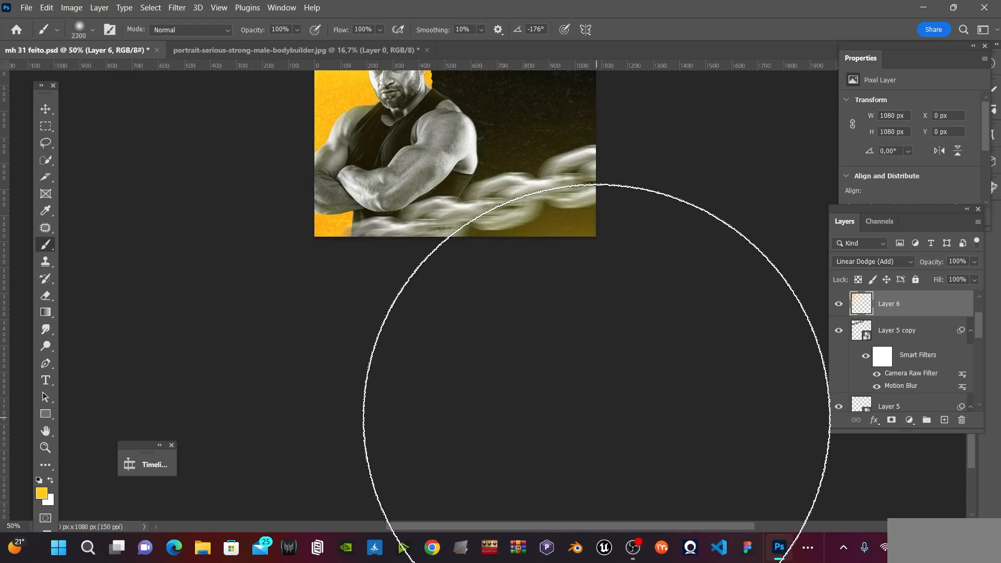
pyautogui.hotkey('ctrl', 'z')
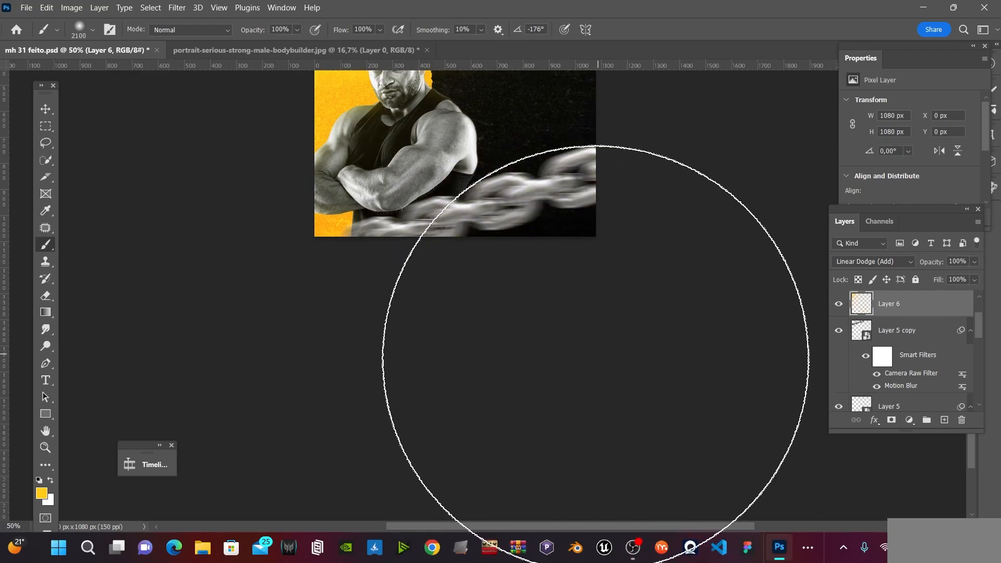
# - Try the lower-right glow on Layer 6 again with a 2400 px brush, and bring the brush down to 1200 px
pyautogui.click(603, 412)
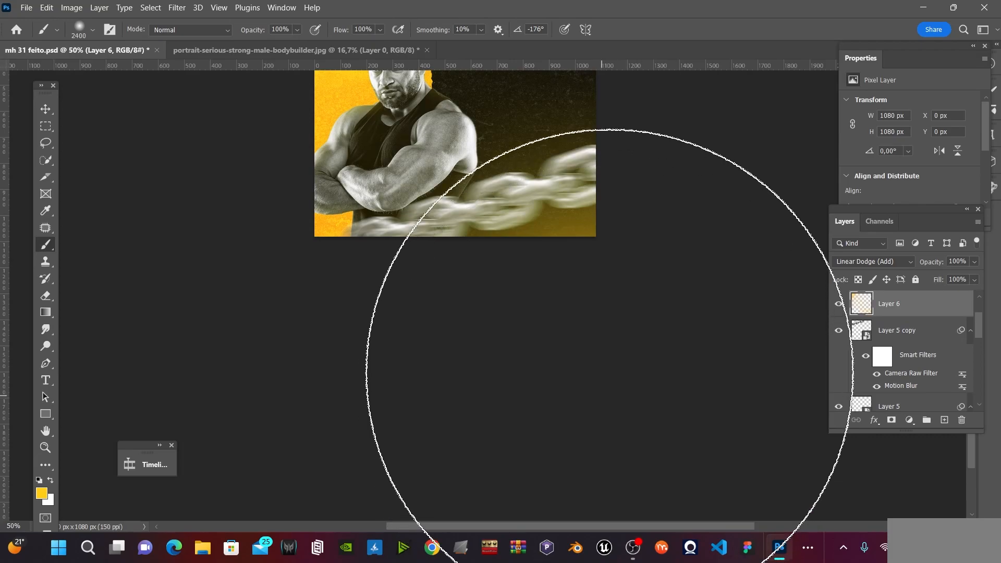
pyautogui.press('[')
pyautogui.press('[')
pyautogui.press('[')
pyautogui.press('[')
pyautogui.press('[')
pyautogui.press('[')
pyautogui.press('[')
pyautogui.press('[')
pyautogui.press('[')
pyautogui.press('[')
pyautogui.press('[')
pyautogui.press('[')
pyautogui.press('[')
pyautogui.press('[')
pyautogui.press('[')
pyautogui.press('[')
pyautogui.press('[')
pyautogui.press('[')
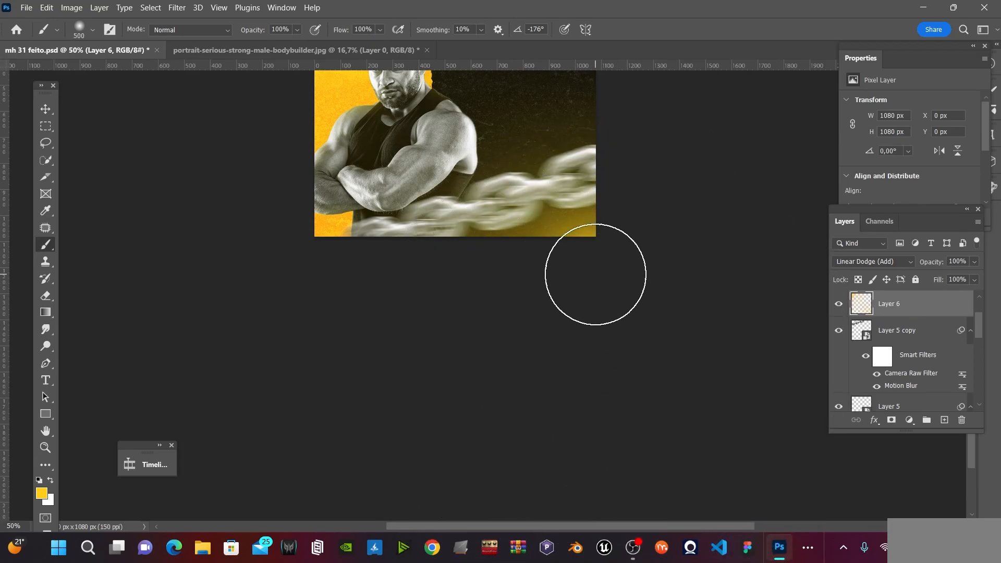
pyautogui.press(']')
pyautogui.press(']')
pyautogui.press(']')
pyautogui.press(']')
pyautogui.press(']')
pyautogui.press(']')
pyautogui.press(']')
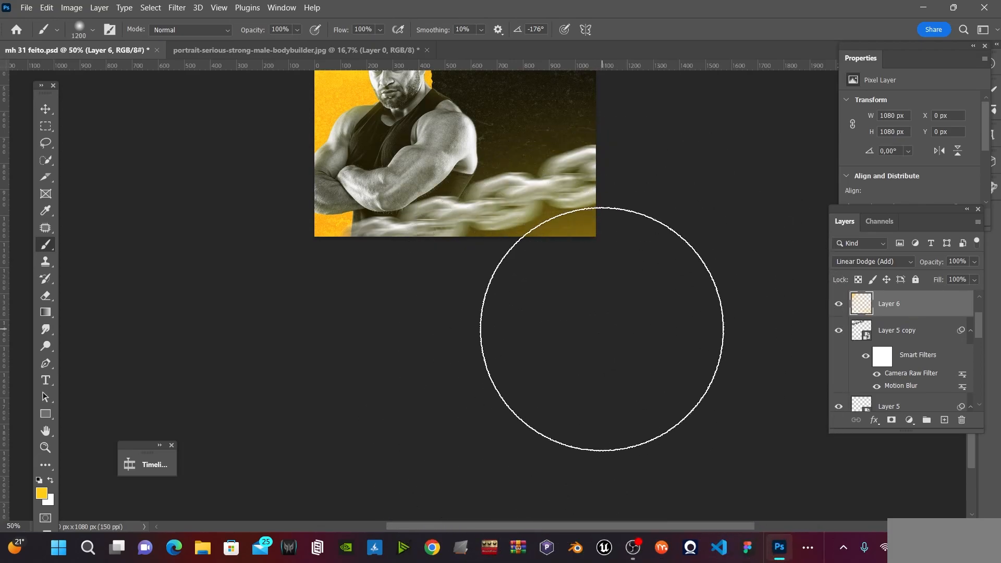
pyautogui.press('z')
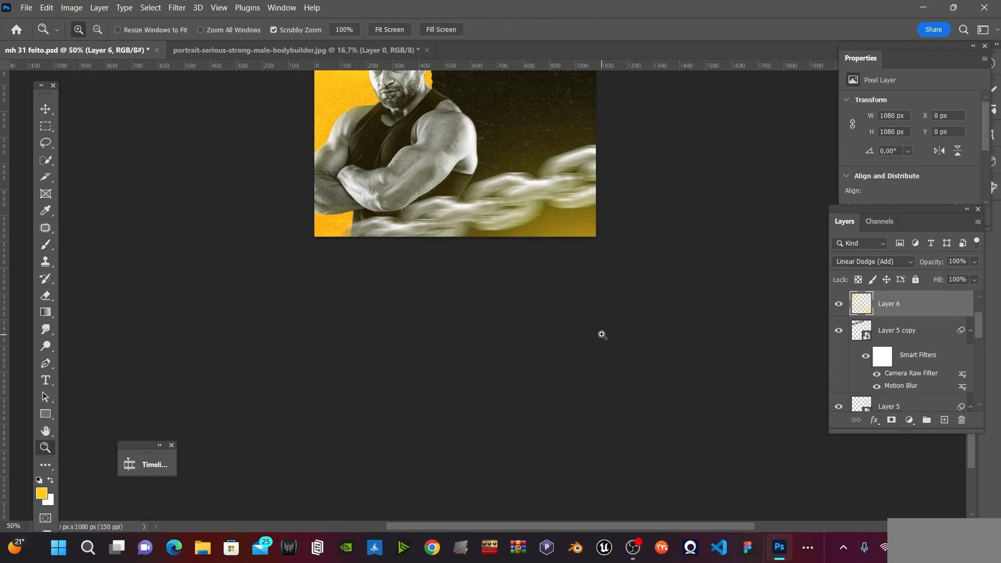
pyautogui.press('b')
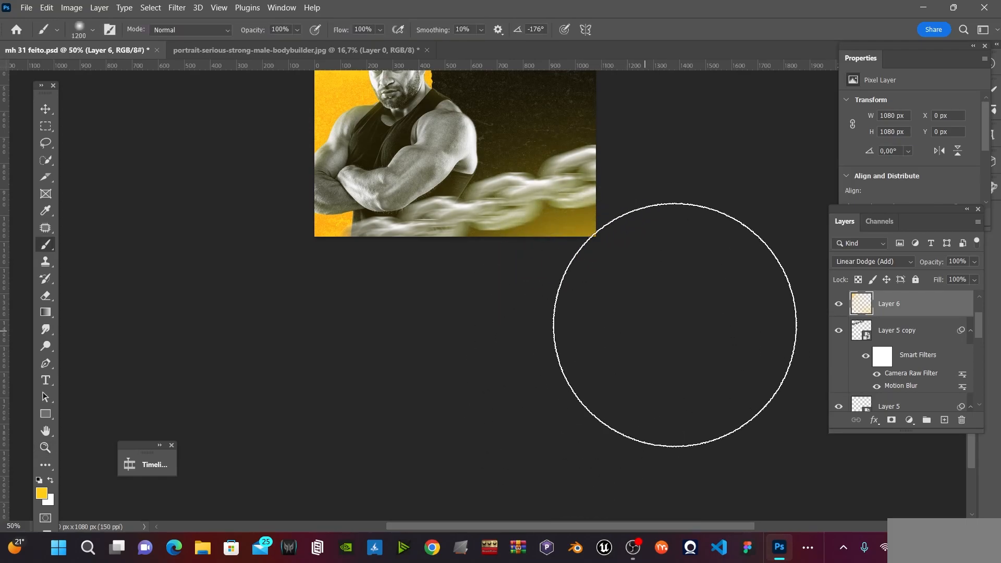
# - Try shifting Layer 6 slightly downward, and undo both the move and the lower-right glow
pyautogui.scroll(5, 675, 324)
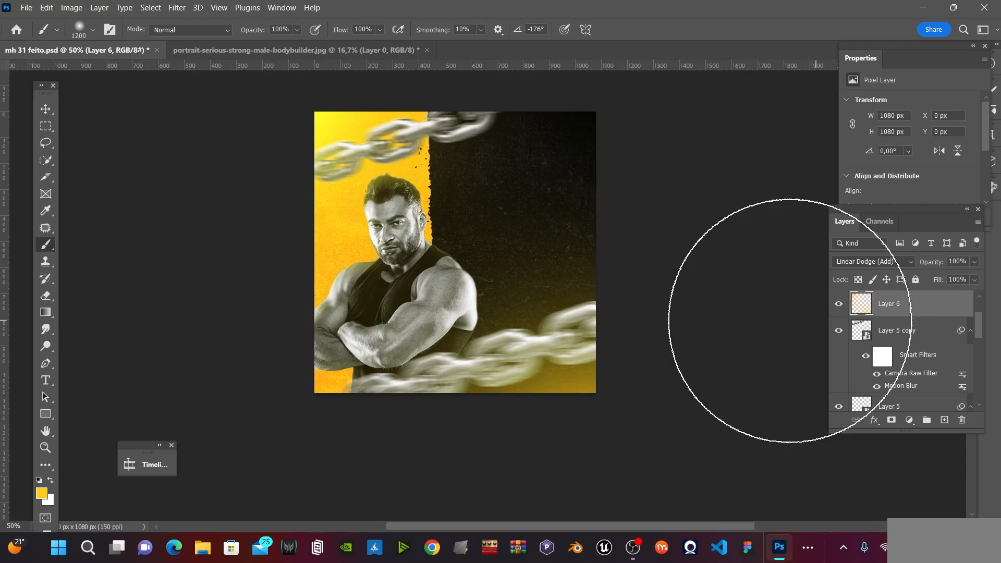
pyautogui.press('v')
pyautogui.moveTo(545, 383); pyautogui.dragTo(548, 396)
pyautogui.hotkey('ctrl', 'z')
pyautogui.hotkey('ctrl', 'z')
pyautogui.hotkey('ctrl', 'z')
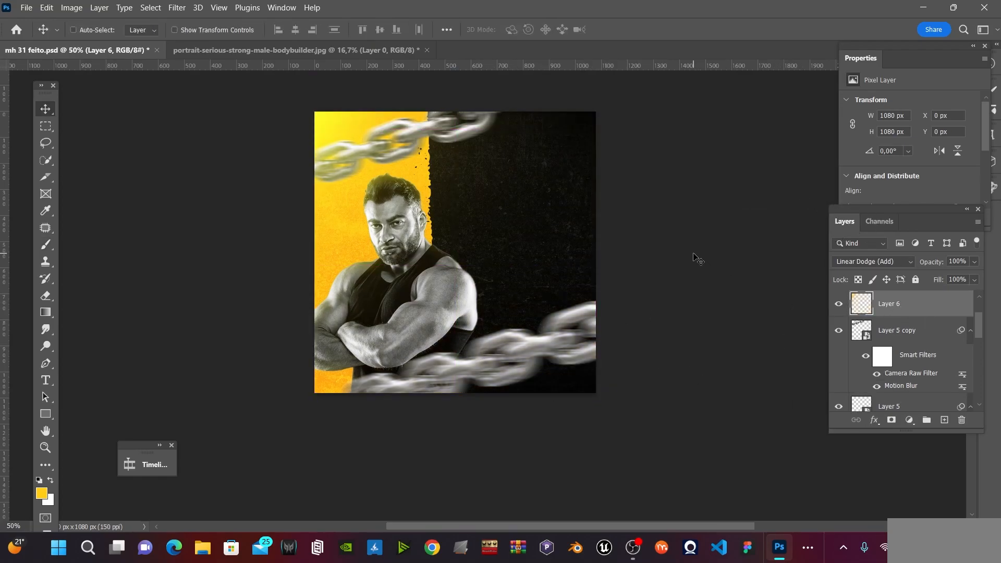
# - Add a new layer above Layer 6 and paint a soft yellow glow from below the lower-right corner with a 2300 px brush
pyautogui.click(945, 420)
pyautogui.scroll(-5, 646, 290)
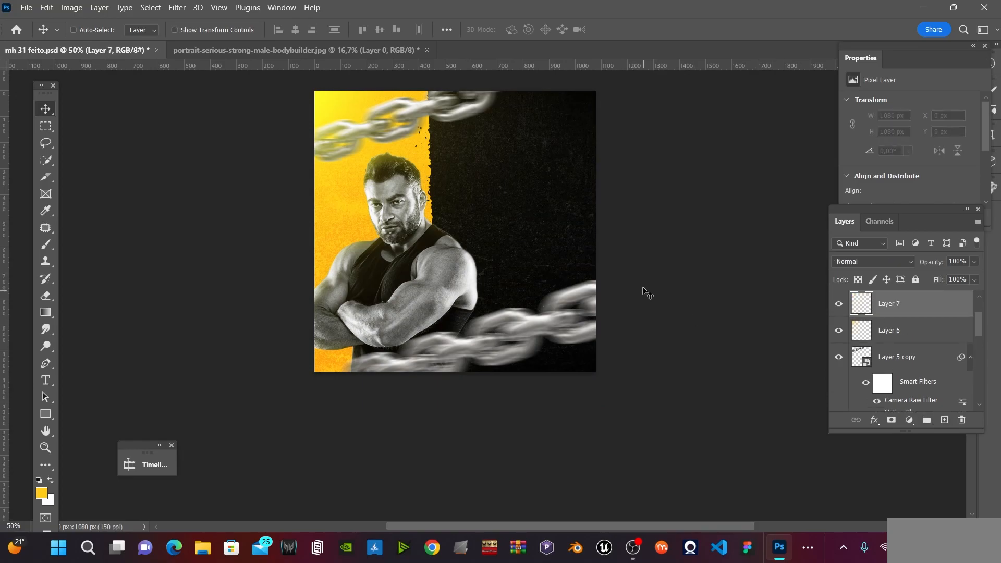
pyautogui.press('b')
pyautogui.press(']')
pyautogui.press(']')
pyautogui.press(']')
pyautogui.press(']')
pyautogui.press(']')
pyautogui.press(']')
pyautogui.press(']')
pyautogui.press(']')
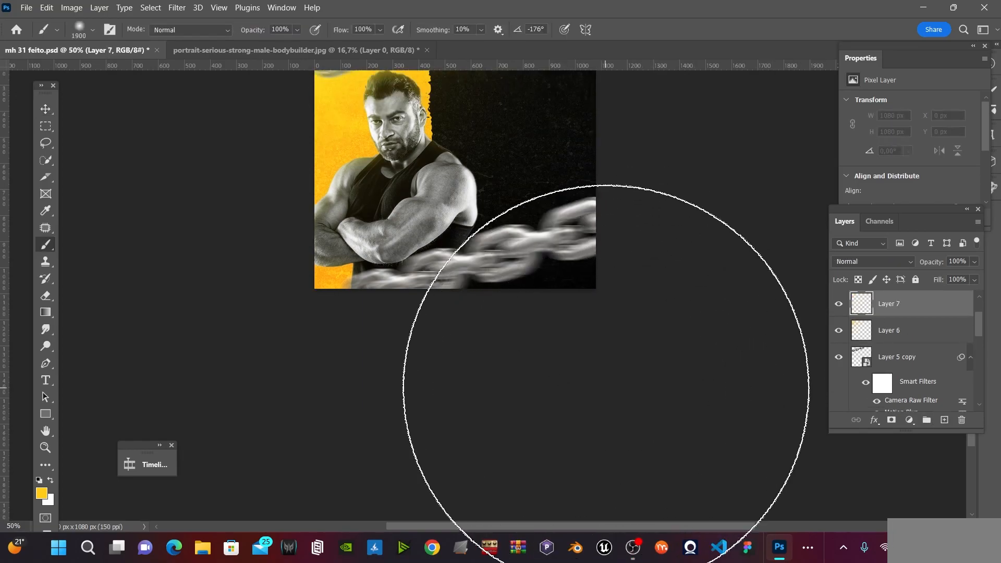
pyautogui.scroll(-5, 614, 373)
pyautogui.press(']')
pyautogui.press(']')
pyautogui.press(']')
pyautogui.click(618, 381)
pyautogui.hotkey('ctrl', 'z')
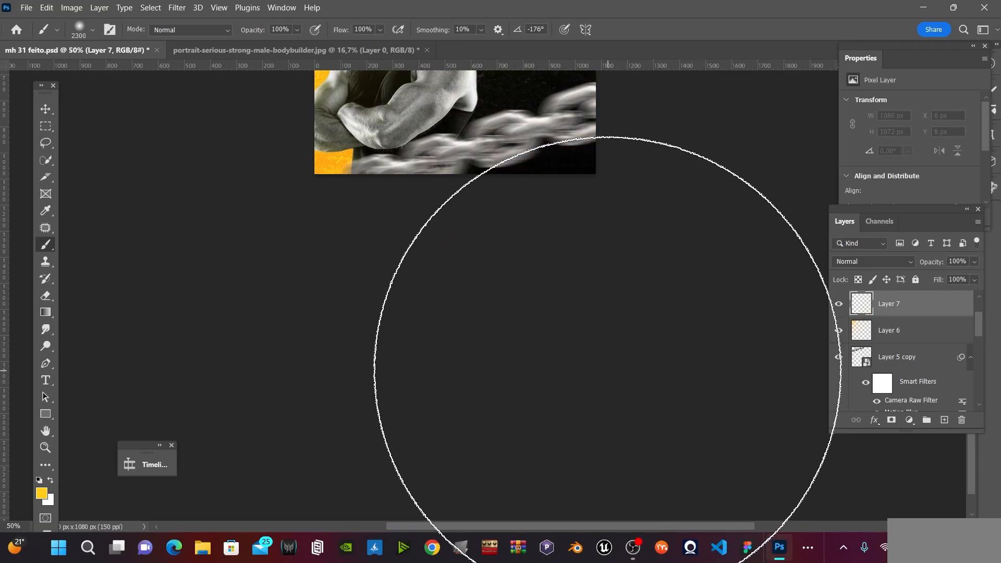
pyautogui.click(601, 357)
# - Reduce the brush size to 800 px and set Layer 7's blending mode to Linear Dodge (Add)
pyautogui.press('[')
pyautogui.press('[')
pyautogui.press('[')
pyautogui.press('[')
pyautogui.press('[')
pyautogui.press('[')
pyautogui.press('[')
pyautogui.press('[')
pyautogui.press('[')
pyautogui.press('[')
pyautogui.press('[')
pyautogui.press('[')
pyautogui.press('[')
pyautogui.press('[')
pyautogui.press('[')
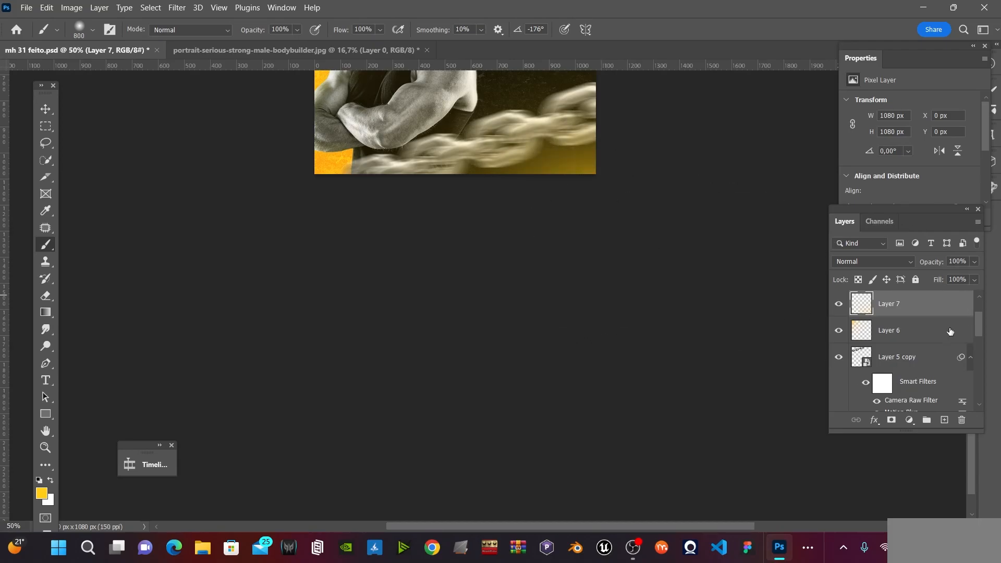
pyautogui.click(893, 262)
pyautogui.click(861, 332)
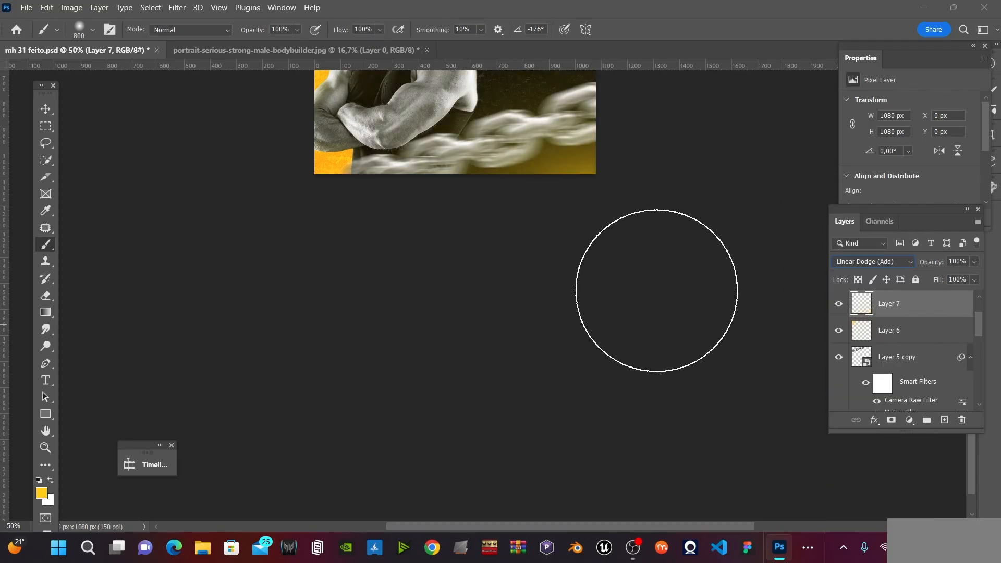
# - Move Layer 7's glow down to X 0 px, Y 29 px and save the post
pyautogui.click(45, 110)
pyautogui.scroll(10, 409, 203)
pyautogui.moveTo(553, 279); pyautogui.dragTo(553, 287)
pyautogui.scroll(5, 638, 275)
pyautogui.hotkey('ctrl', 's')
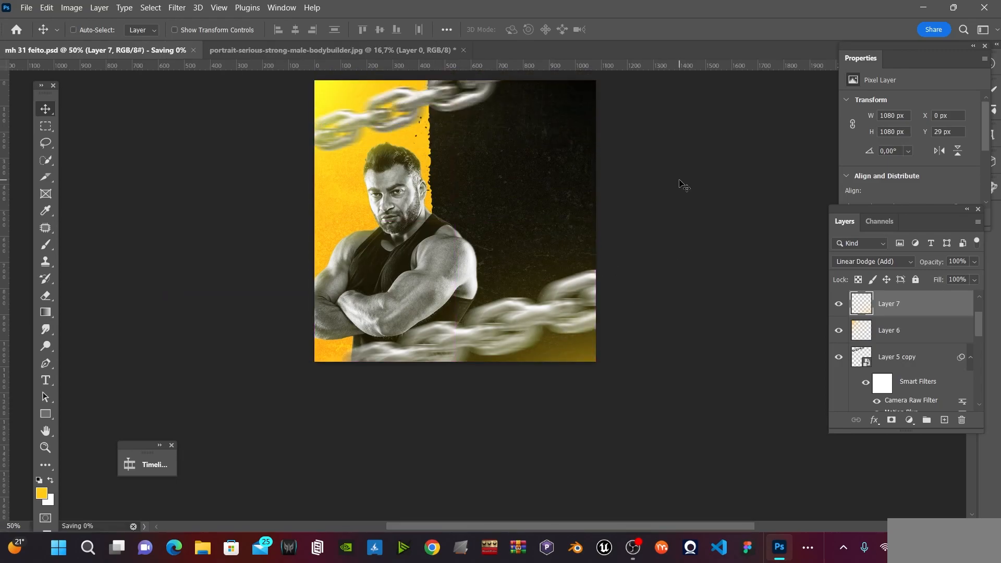
pyautogui.moveTo(572, 351); pyautogui.dragTo(573, 344)
pyautogui.hotkey('ctrl', 'z')
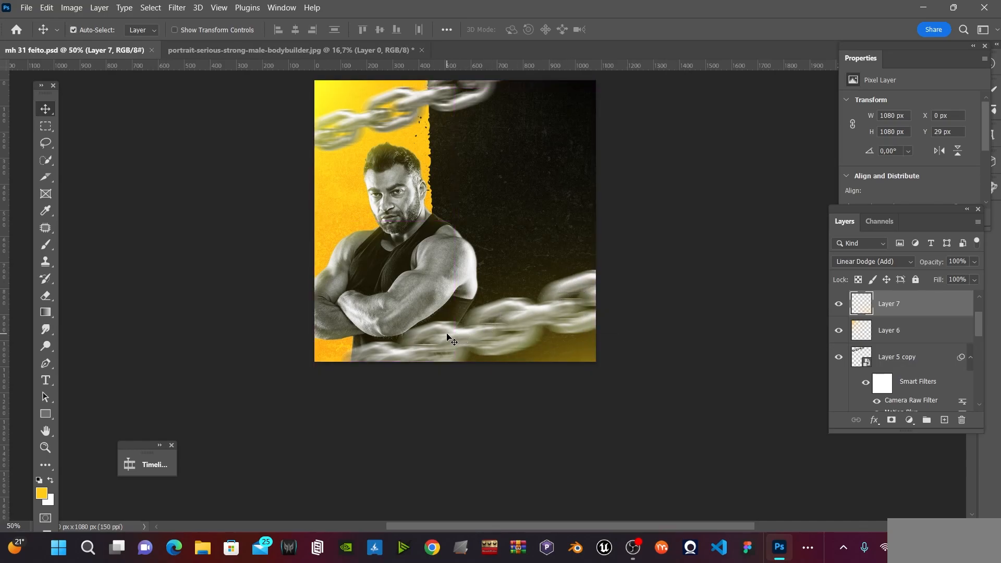
# - Shift the blurred lower chain on Layer 5 slightly down and to the left, then save the post
pyautogui.click(872, 364)
pyautogui.click(839, 351)
pyautogui.click(839, 351)
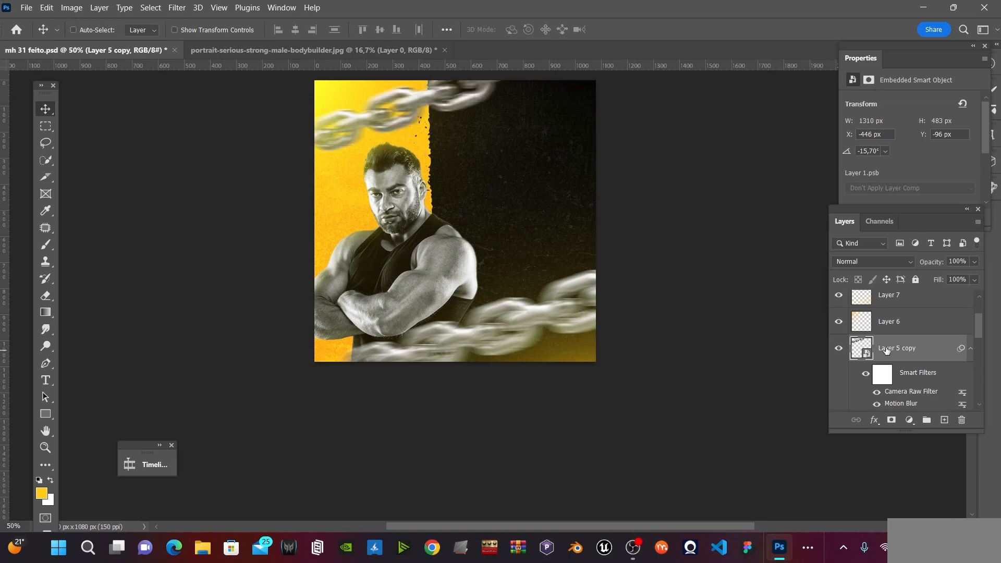
pyautogui.scroll(-3, 886, 352)
pyautogui.click(886, 343)
pyautogui.moveTo(523, 319)
pyautogui.mouseDown()
pyautogui.moveTo(530, 326)
pyautogui.moveTo(514, 327)
pyautogui.mouseUp()
pyautogui.scroll(5, 952, 377)
pyautogui.click(900, 360)
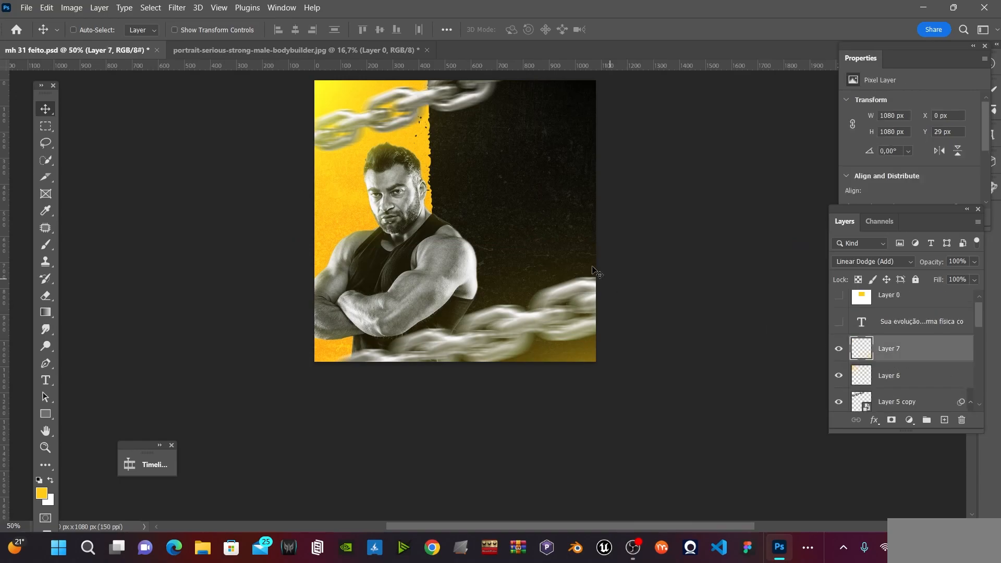
pyautogui.scroll(3, 552, 224)
pyautogui.hotkey('ctrl', 's')
pyautogui.press('z')
pyautogui.press('v')
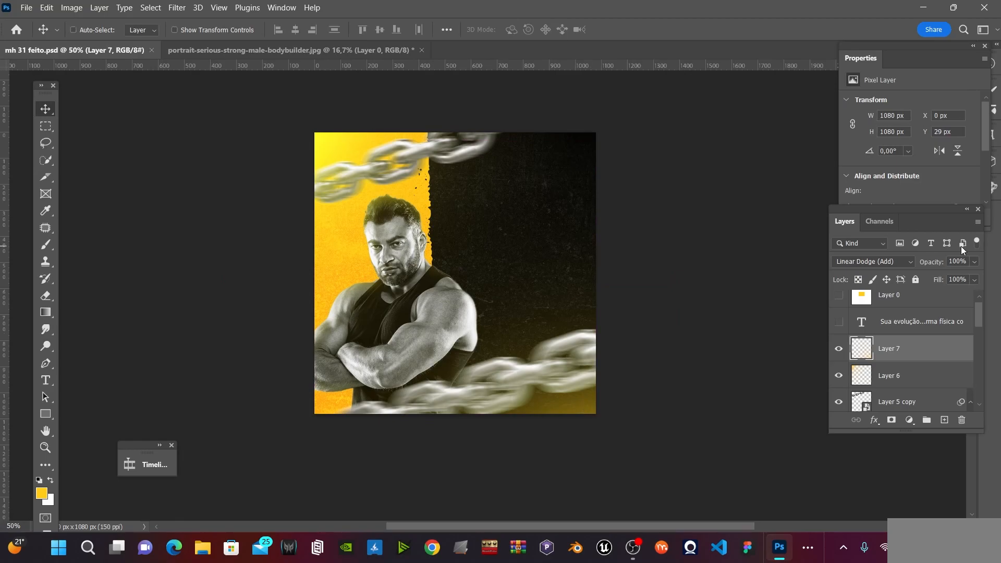
# - Lower the opacity of the yellow corner glow on Layer 6 to 66%
pyautogui.click(973, 263)
pyautogui.moveTo(954, 274); pyautogui.dragTo(953, 274)
pyautogui.keyDown('ctrl'); pyautogui.click(345, 156); pyautogui.keyUp('ctrl')
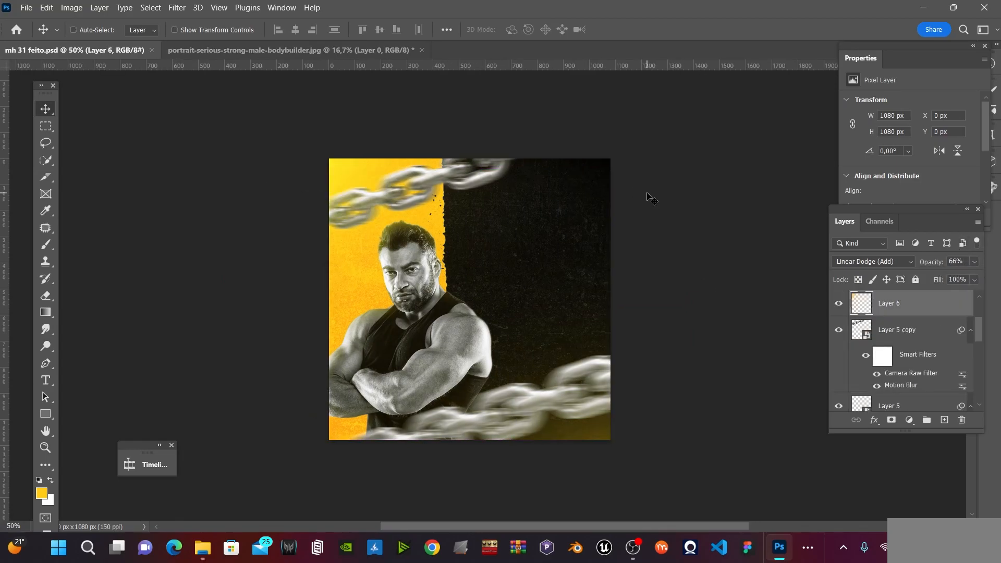
# - Show and select the hidden text layer above Layer 7, undoing a trial move
pyautogui.hotkey('ctrl', 'space')
pyautogui.keyDown('ctrl'); pyautogui.click(444, 208); pyautogui.keyUp('ctrl')
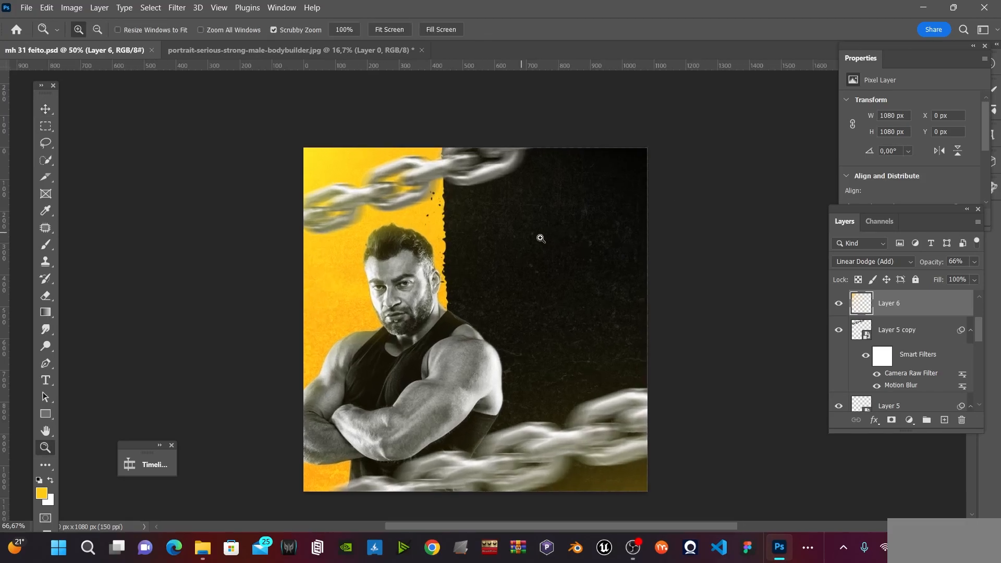
pyautogui.moveTo(577, 249); pyautogui.dragTo(519, 258)
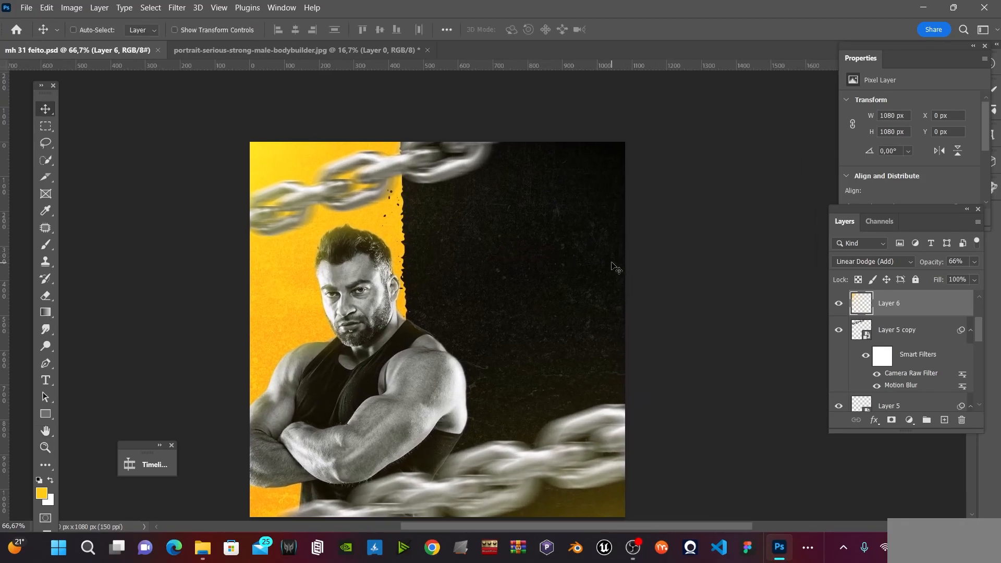
pyautogui.scroll(3, 906, 330)
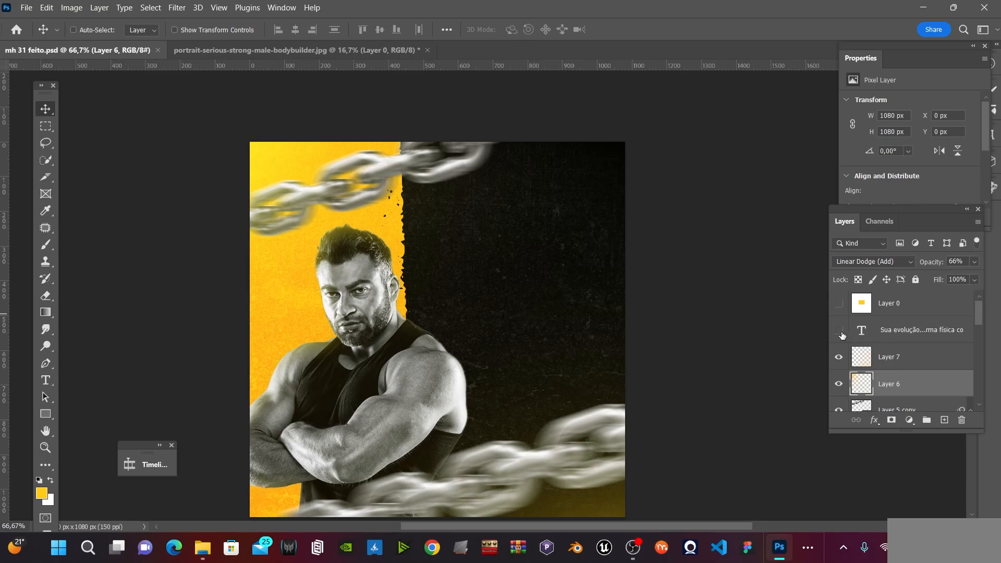
pyautogui.click(840, 330)
pyautogui.moveTo(415, 269); pyautogui.dragTo(533, 257)
pyautogui.hotkey('ctrl', 'z')
pyautogui.click(919, 332)
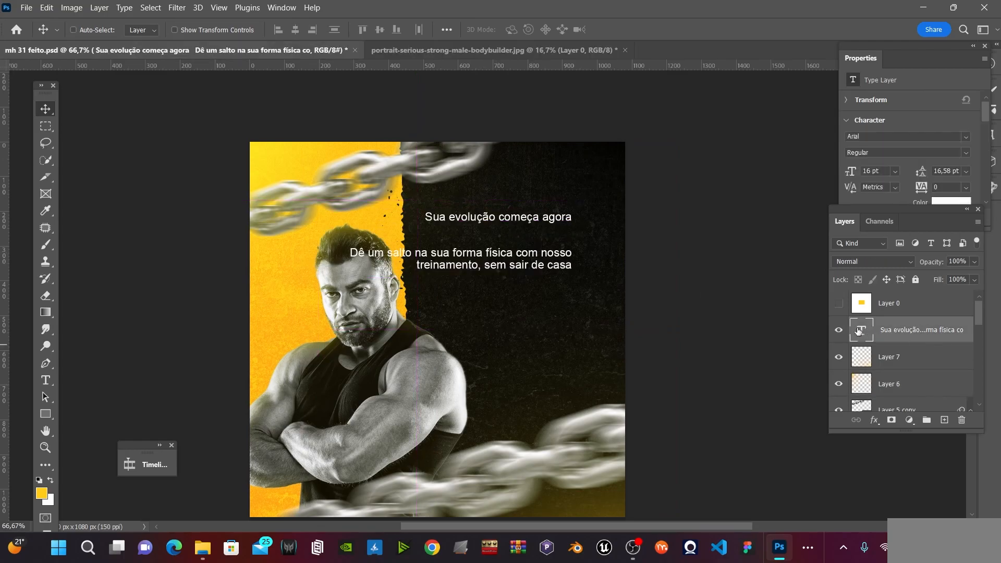
# - Copy the line "Sua evolução começa agora" from the text layer and hide that layer again
pyautogui.doubleClick(516, 216)
pyautogui.doubleClick(508, 215)
pyautogui.tripleClick(509, 216)
pyautogui.hotkey('ctrl', 'c')
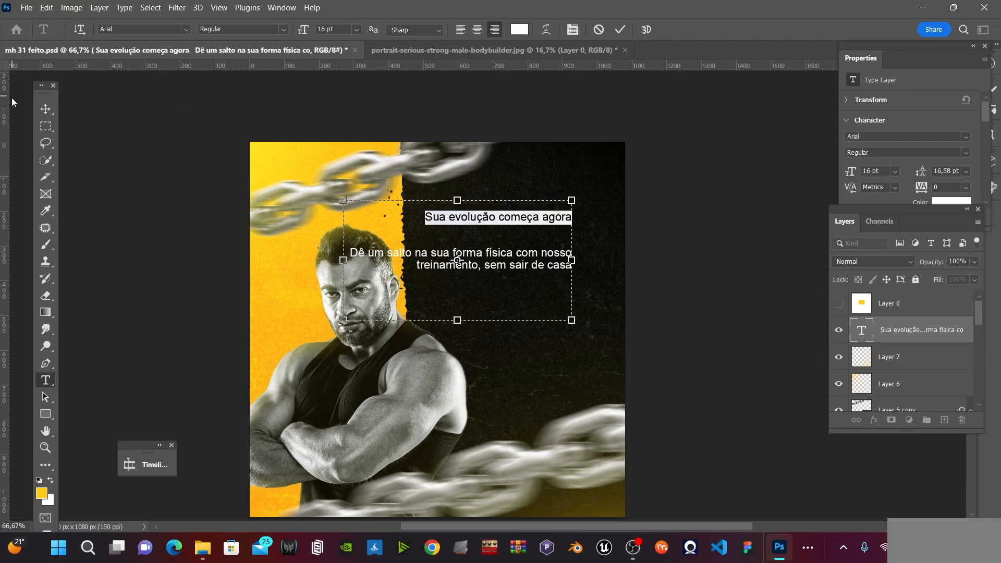
pyautogui.click(45, 108)
pyautogui.click(839, 331)
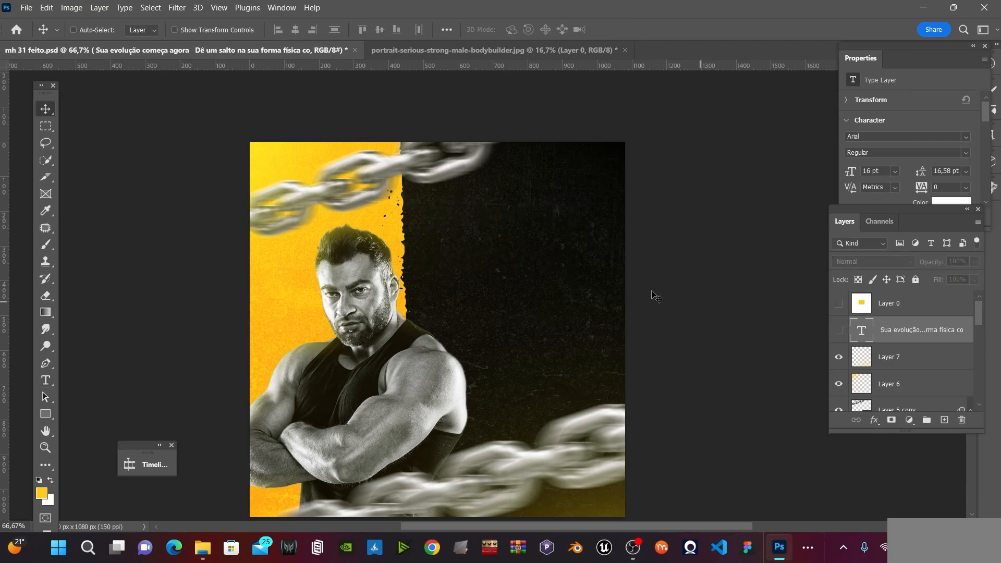
# - Add a new text layer over the artwork containing the copied line "Sua evolução começa agora"
pyautogui.press('t')
pyautogui.click(479, 235)
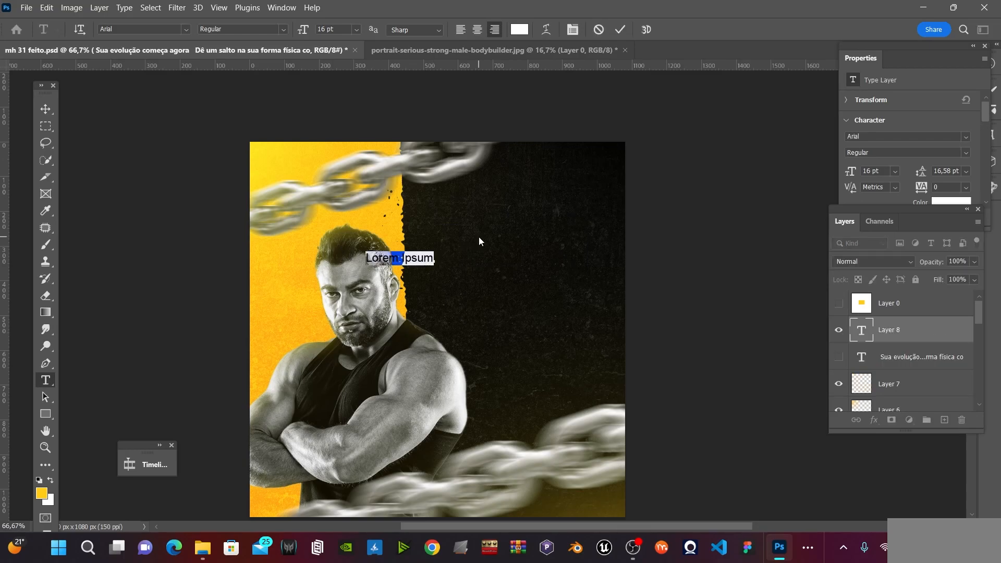
pyautogui.press('capslock')
pyautogui.hotkey('ctrl', 'v')
# - Set the new headline's font to Mangold Regular and apply All Caps
pyautogui.doubleClick(405, 260)
pyautogui.hotkey('ctrl', 'a')
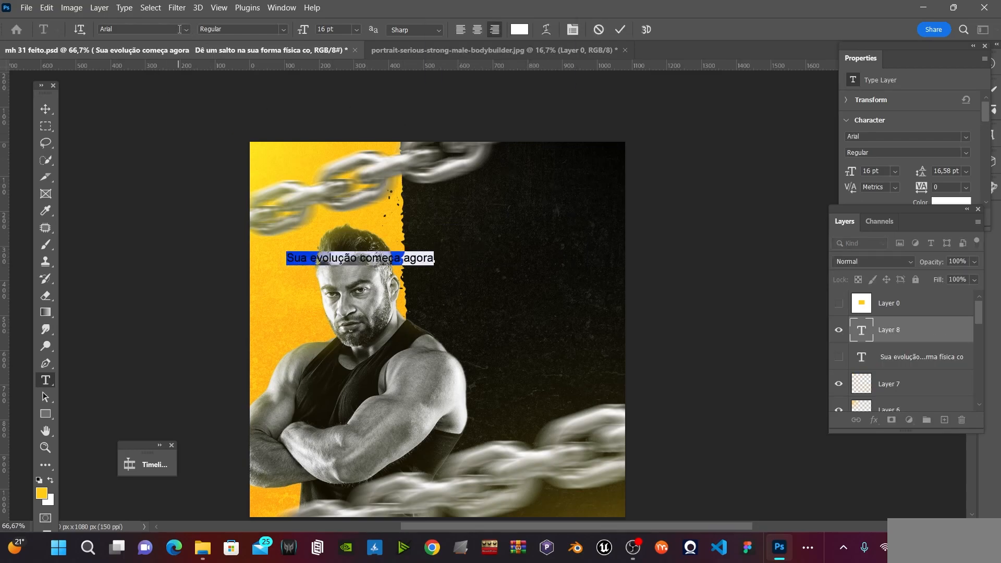
pyautogui.write('MANG')
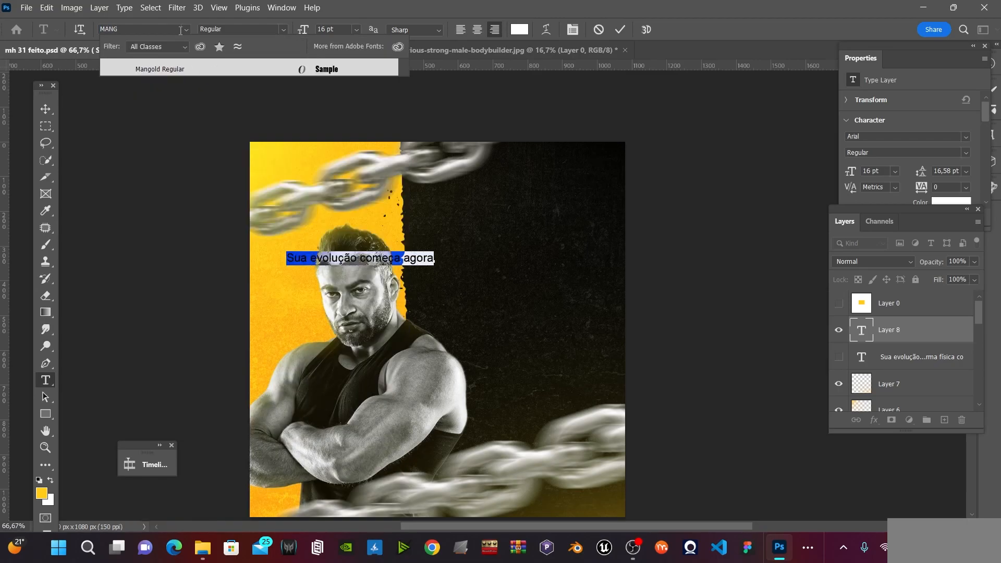
pyautogui.click(171, 68)
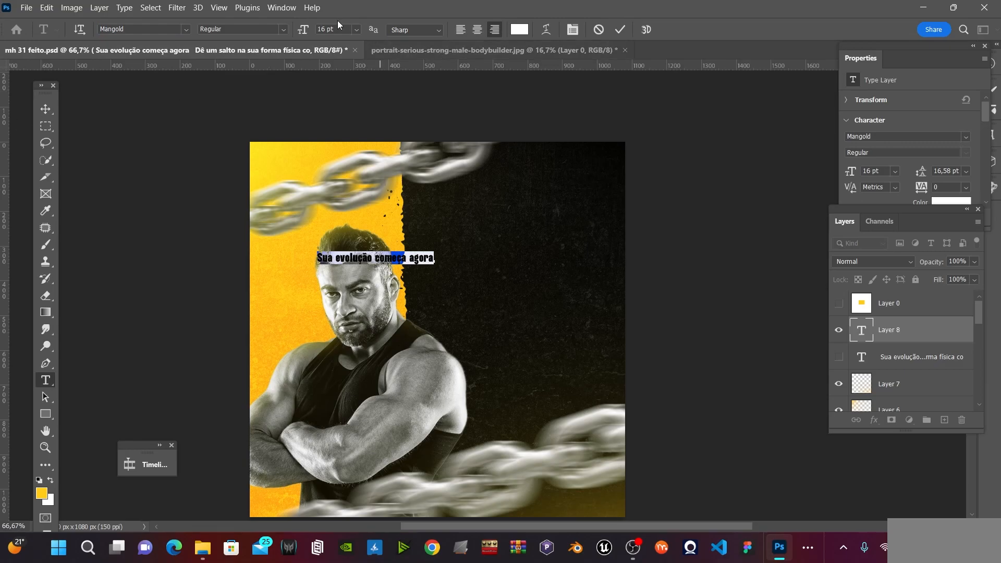
pyautogui.click(930, 123)
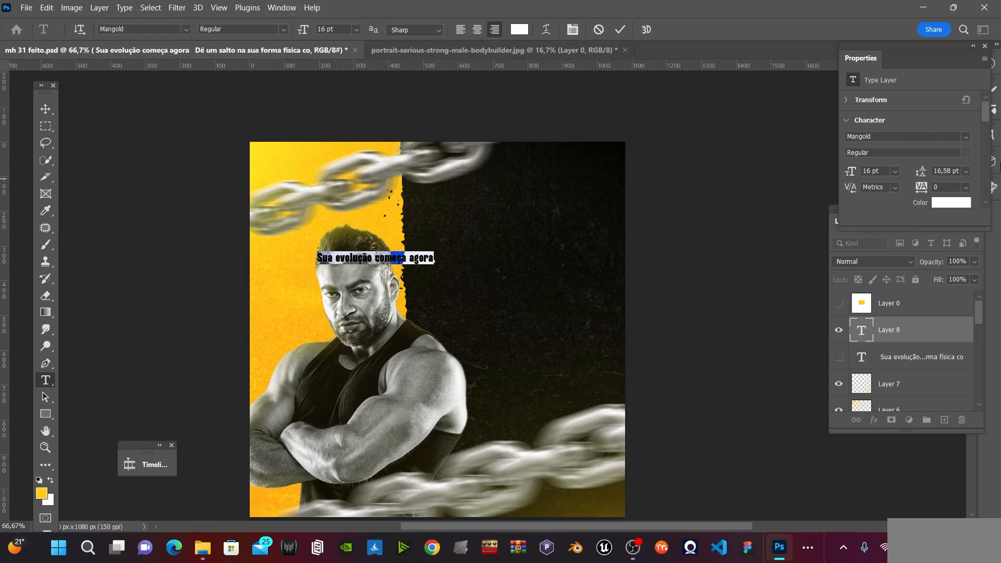
pyautogui.click(986, 140)
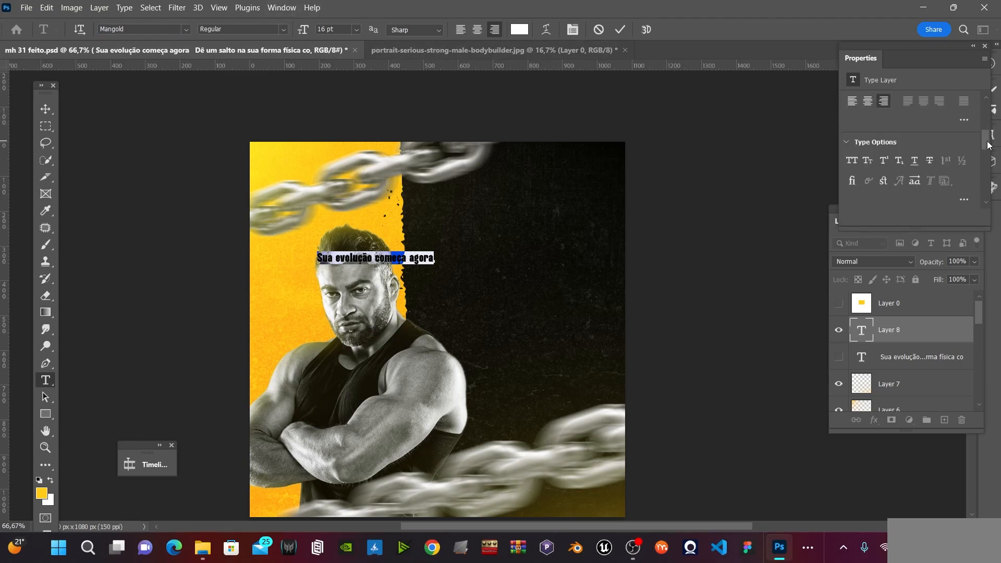
pyautogui.click(852, 162)
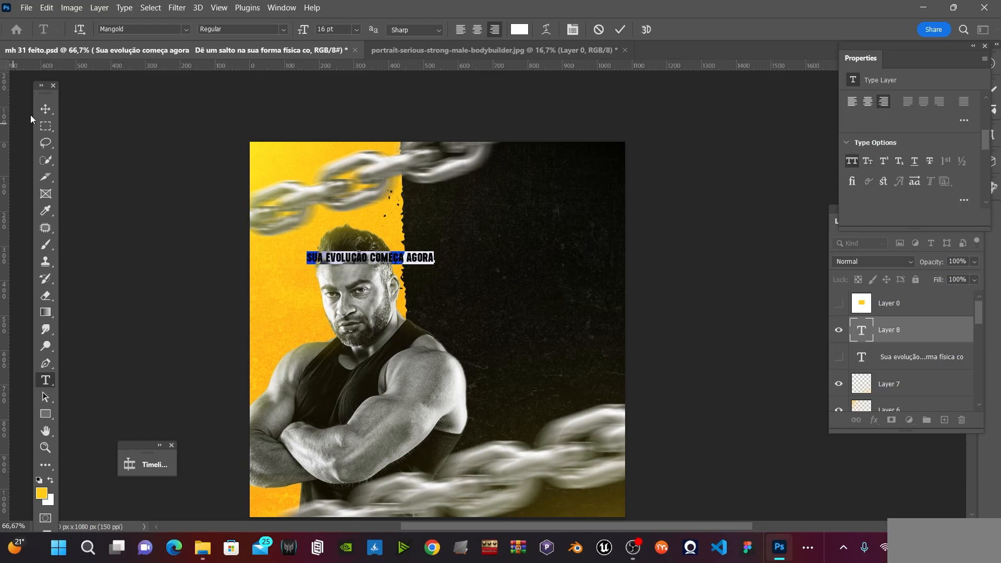
pyautogui.hotkey('ctrl', 'Return')
# - Scale the headline up to about 775 × 83 px and move it right over the dark background
pyautogui.hotkey('ctrl', 't')
pyautogui.moveTo(435, 250); pyautogui.dragTo(577, 222)
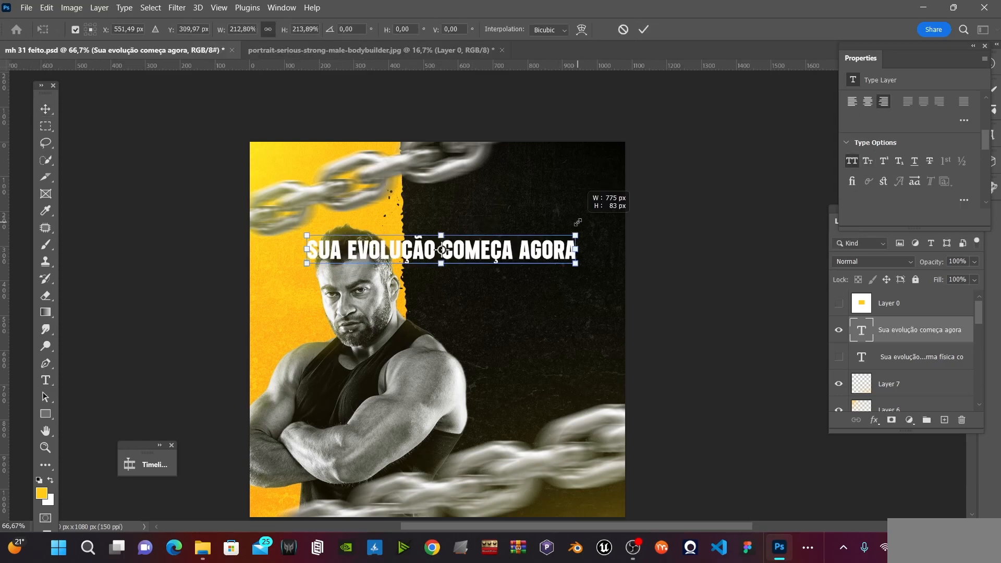
pyautogui.press('Return')
pyautogui.moveTo(519, 250); pyautogui.dragTo(585, 236)
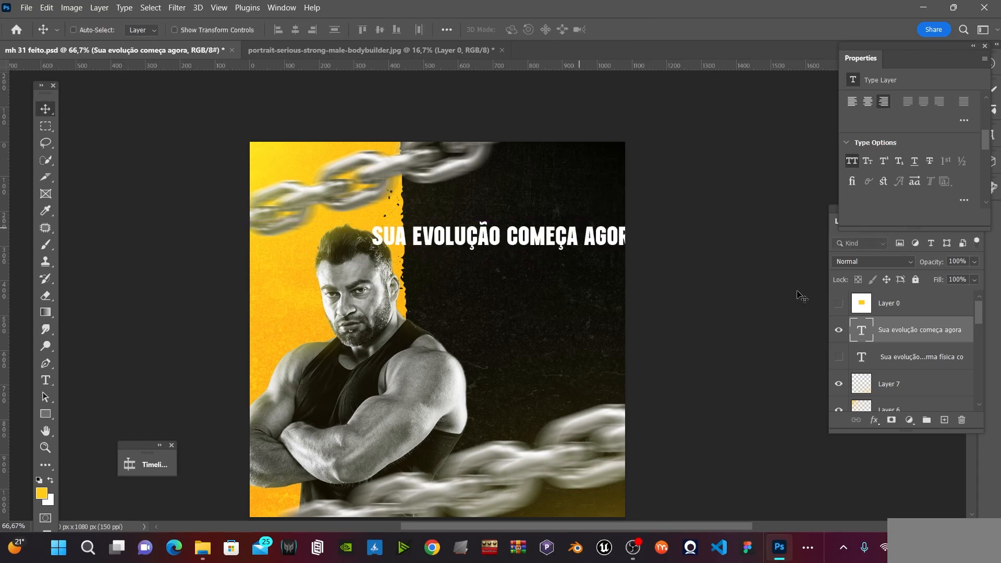
# - Break the headline into two lines before "começa" and left-align both lines
pyautogui.doubleClick(512, 237)
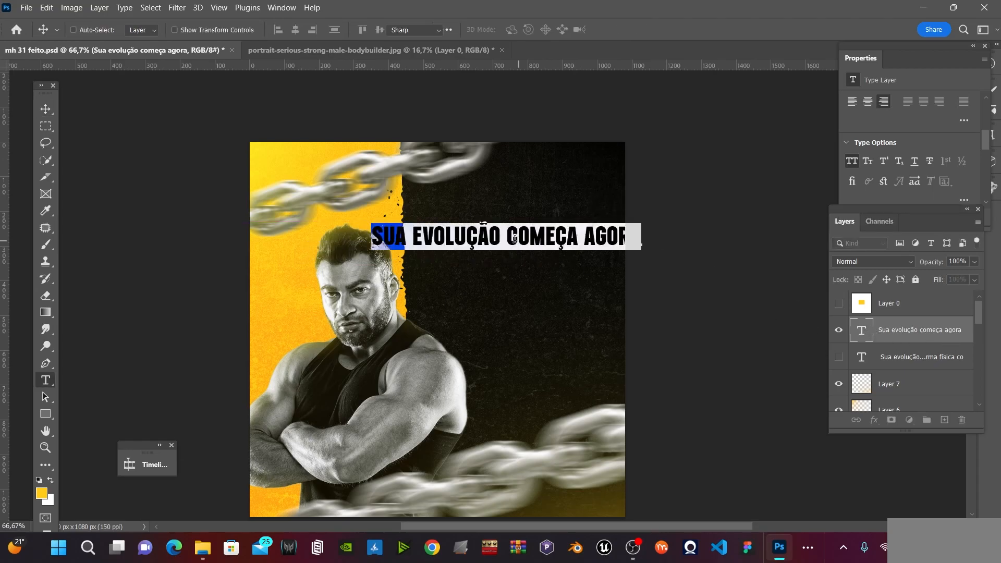
pyautogui.click(511, 238)
pyautogui.press('Return')
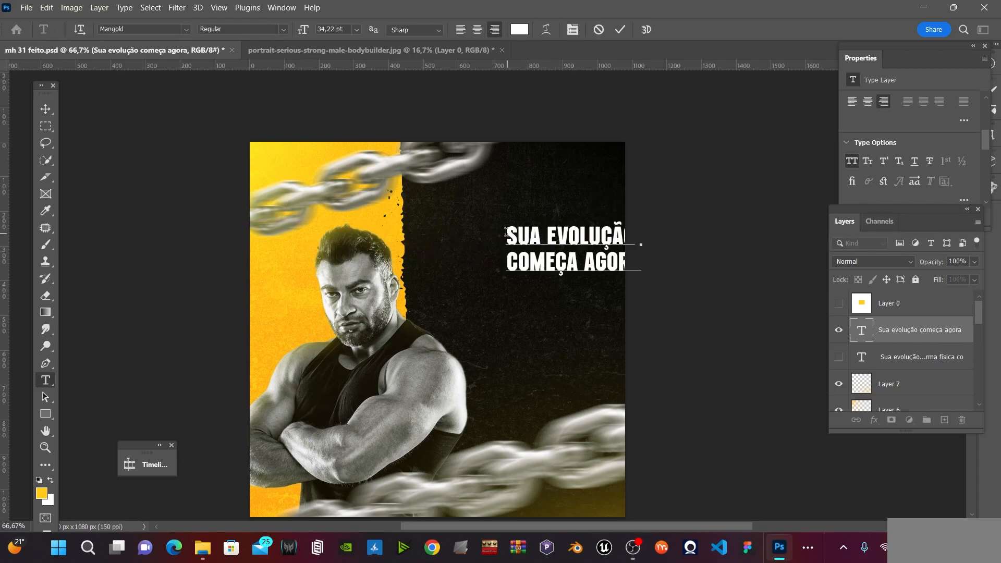
pyautogui.moveTo(507, 232); pyautogui.dragTo(706, 282)
pyautogui.click(462, 33)
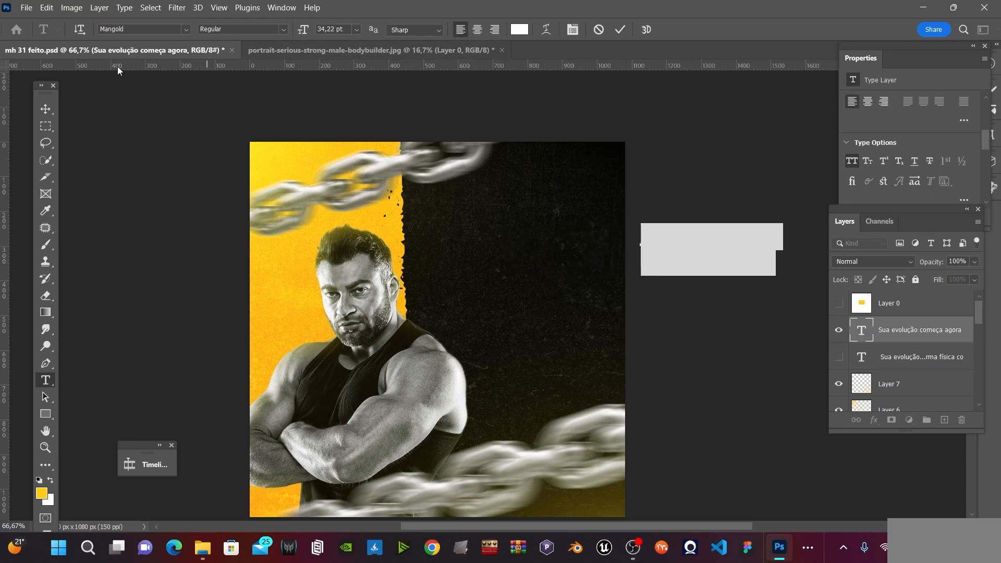
pyautogui.click(45, 109)
# - Move the headline onto the dark area beside the bodybuilder's head and add an exclamation mark after "agora"
pyautogui.moveTo(623, 226); pyautogui.dragTo(469, 269)
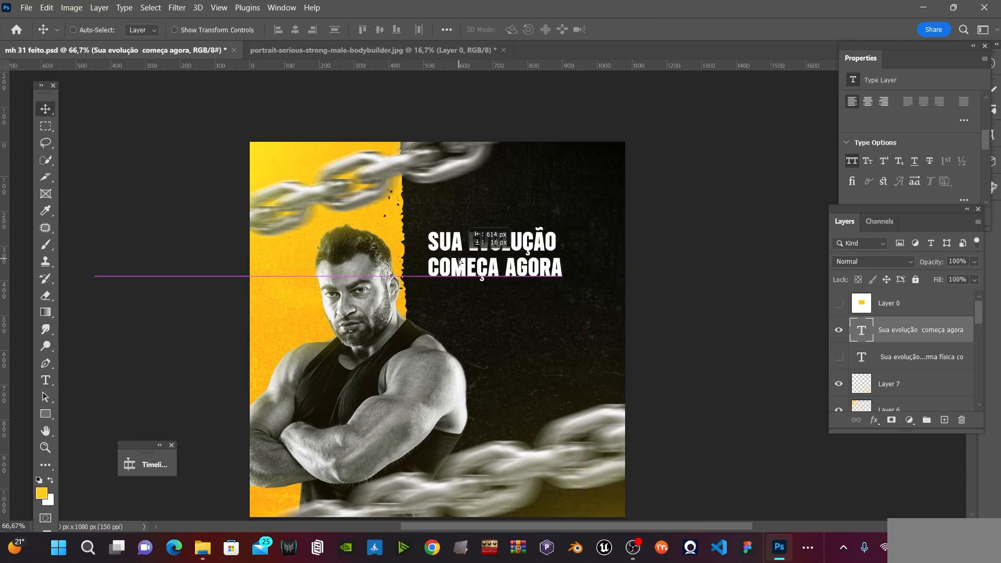
pyautogui.doubleClick(852, 327)
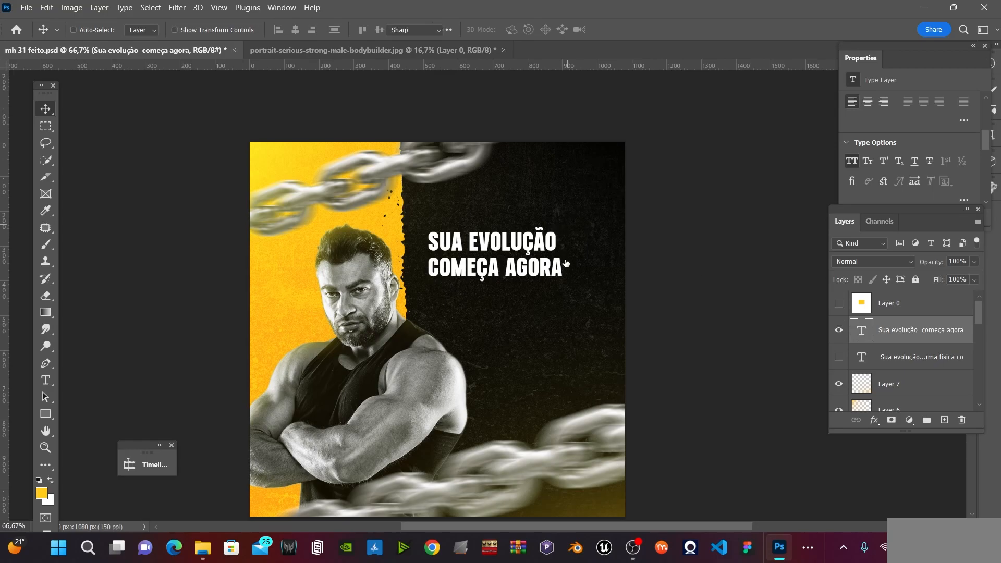
pyautogui.click(566, 265)
pyautogui.write('!')
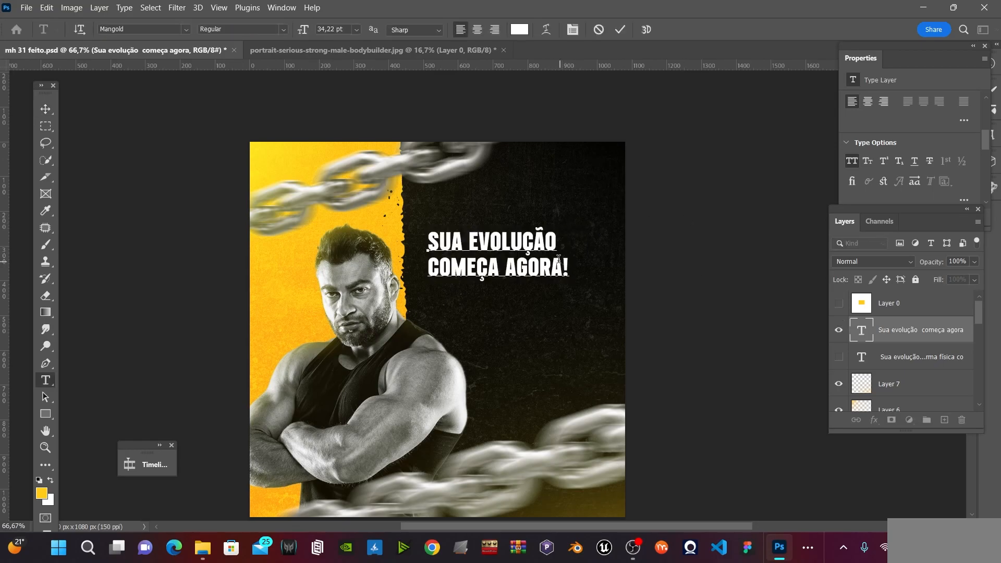
# - Set the font size of the headline's first line, "Sua evolução", to 38 pt
pyautogui.doubleClick(560, 242)
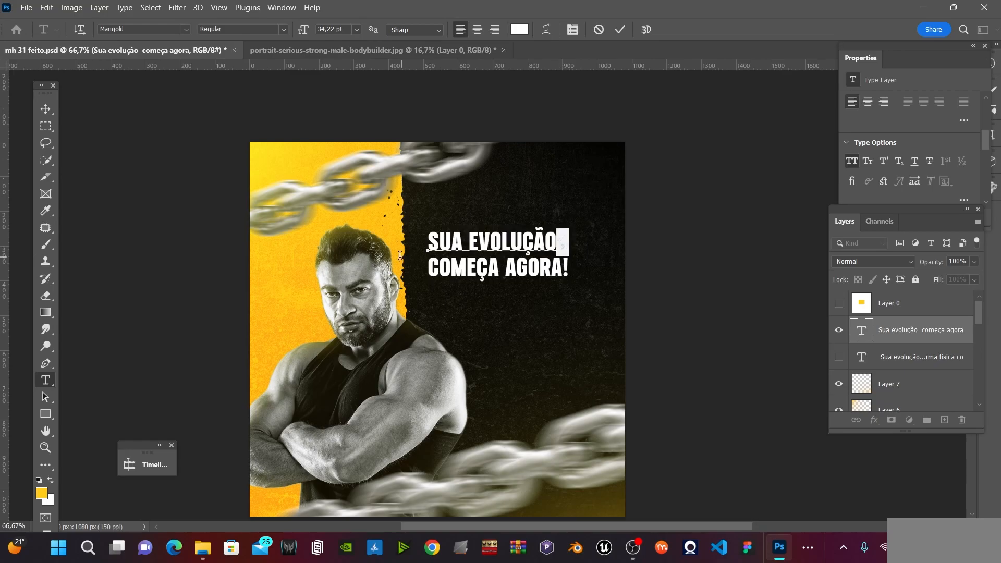
pyautogui.keyDown('shift'); pyautogui.click(425, 239); pyautogui.keyUp('shift')
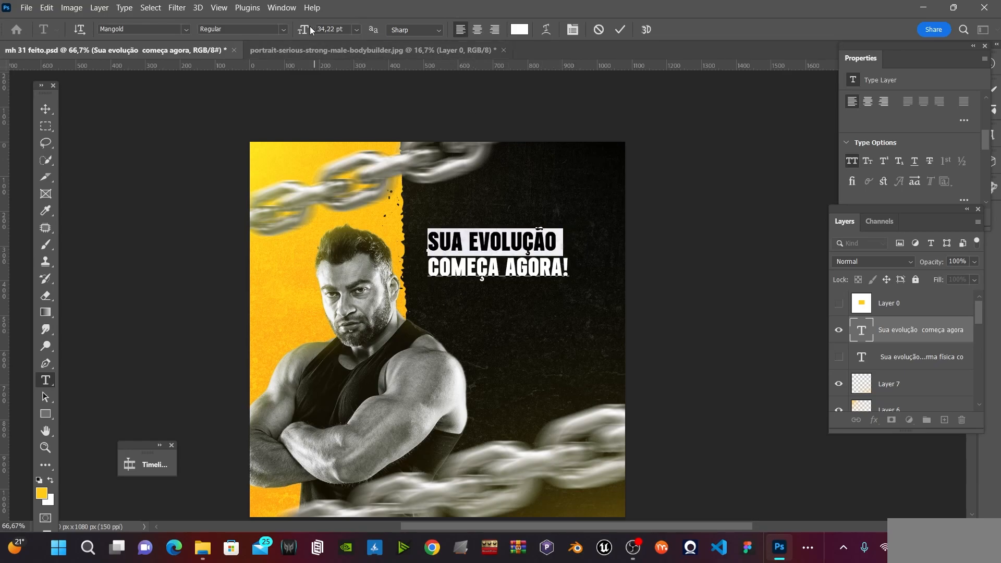
pyautogui.moveTo(309, 29); pyautogui.dragTo(311, 30)
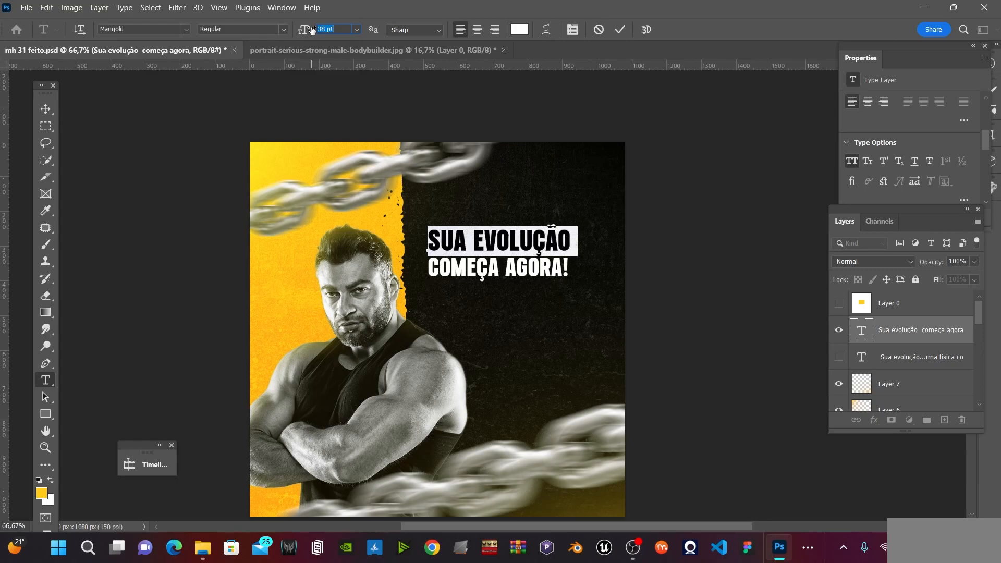
pyautogui.click(50, 109)
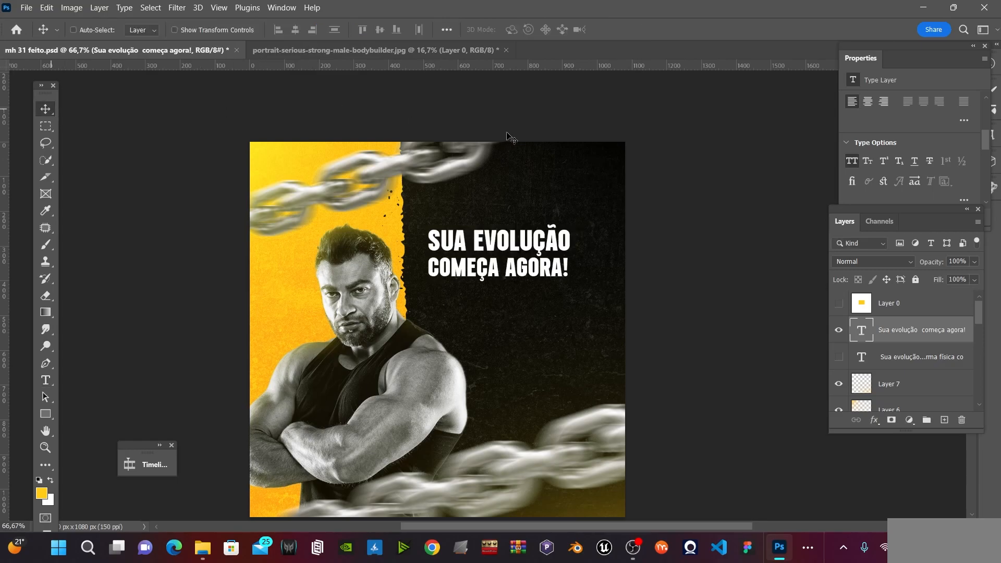
# - Enlarge the two-line headline to about 115.77%, nudge it into place on the dark area, and save the post
pyautogui.moveTo(532, 271); pyautogui.dragTo(531, 277)
pyautogui.hotkey('ctrl', 't')
pyautogui.moveTo(569, 231); pyautogui.dragTo(606, 226)
pyautogui.press('Return')
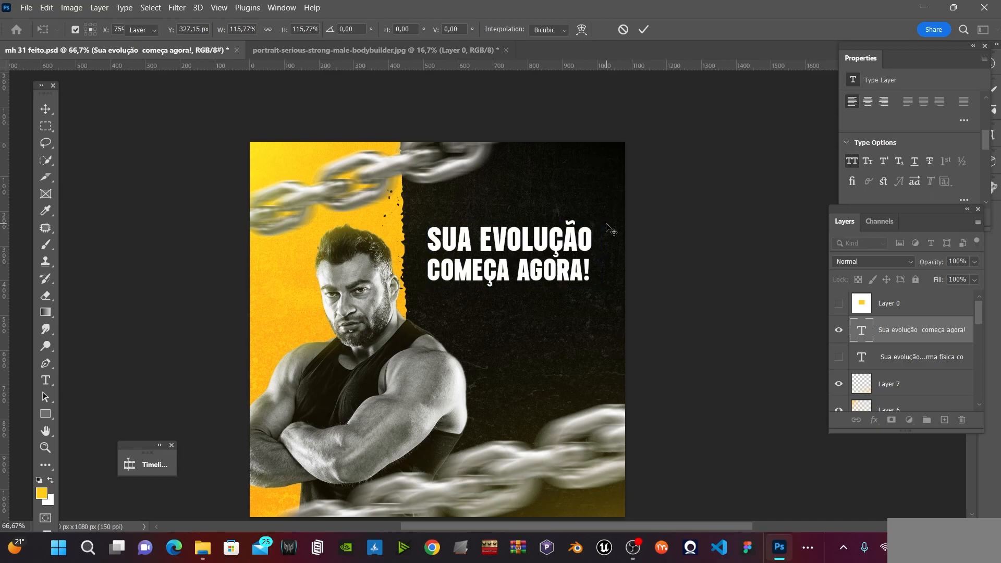
pyautogui.hotkey('ctrl', 's')
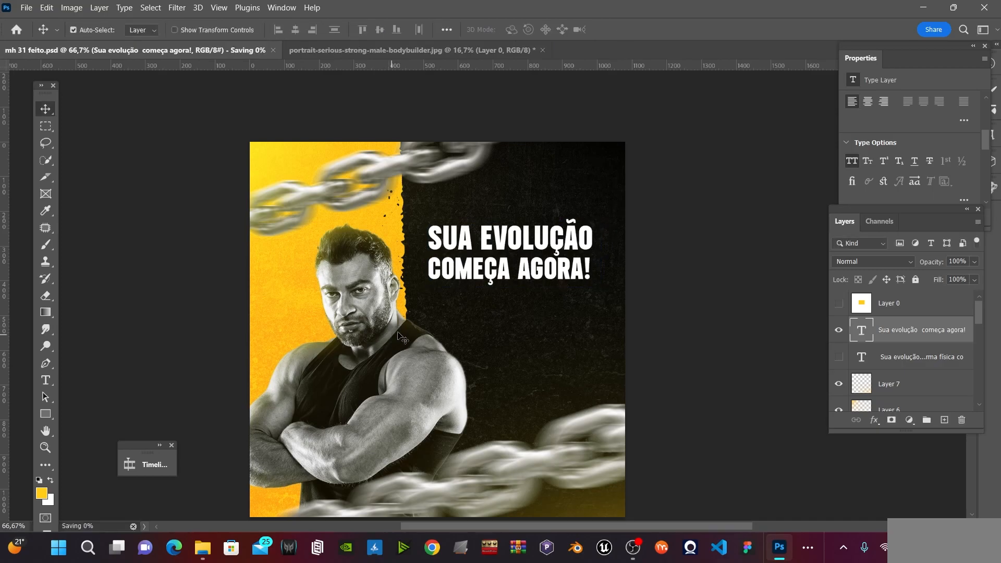
pyautogui.moveTo(483, 289); pyautogui.dragTo(484, 290)
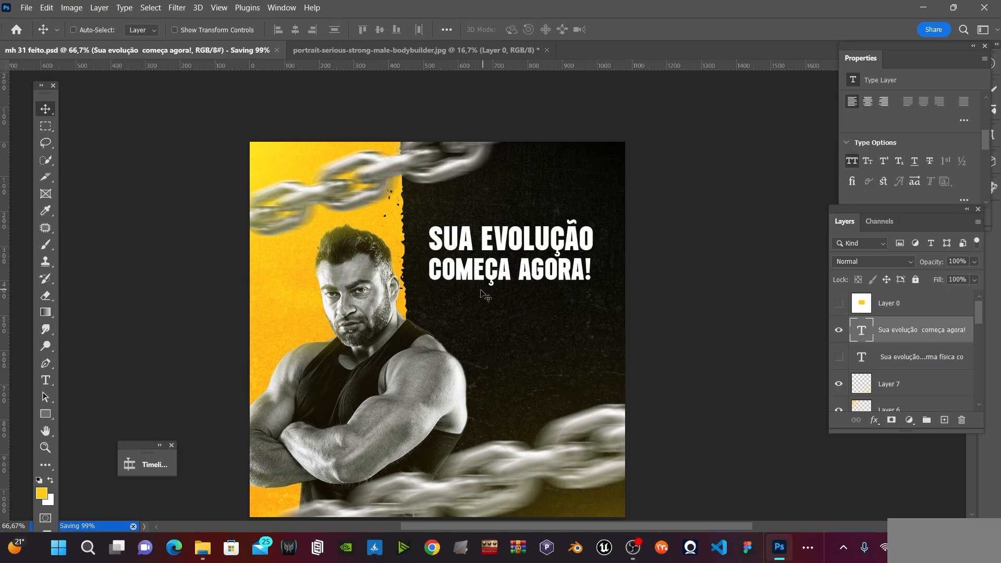
# - Move the modelo group upward so the bodybuilder's hair meets the upper chain
pyautogui.keyDown('ctrl'); pyautogui.click(364, 320); pyautogui.keyUp('ctrl')
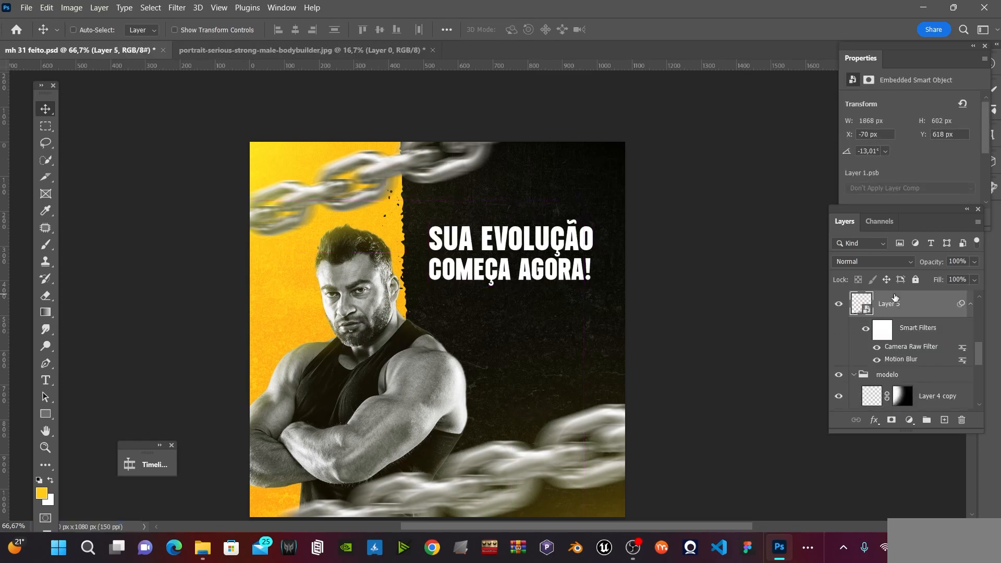
pyautogui.click(888, 373)
pyautogui.moveTo(359, 320); pyautogui.dragTo(360, 300)
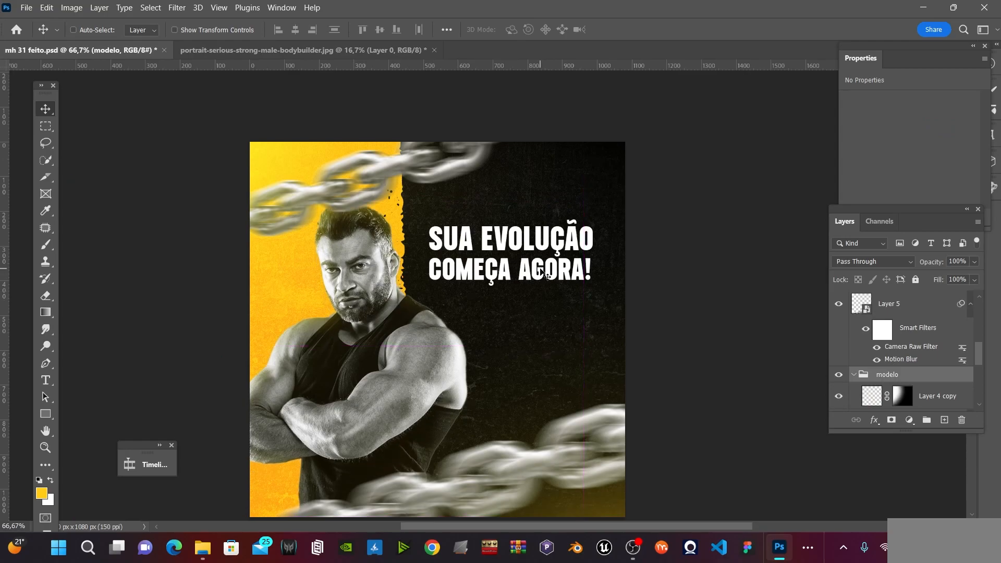
pyautogui.scroll(-1, 510, 334)
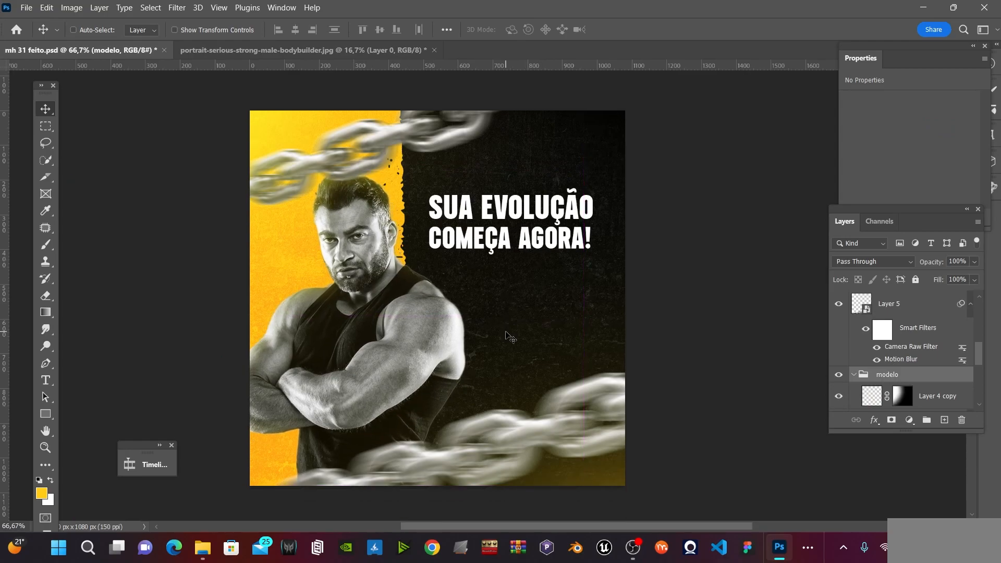
# - Move the upper blurred chain up toward the corner, clear of the bodybuilder's hair, and save the post
pyautogui.keyDown('ctrl'); pyautogui.keyDown('alt'); pyautogui.click(441, 148); pyautogui.keyUp('alt'); pyautogui.keyUp('ctrl')
pyautogui.moveTo(439, 145); pyautogui.dragTo(423, 137)
pyautogui.hotkey('ctrl', 's')
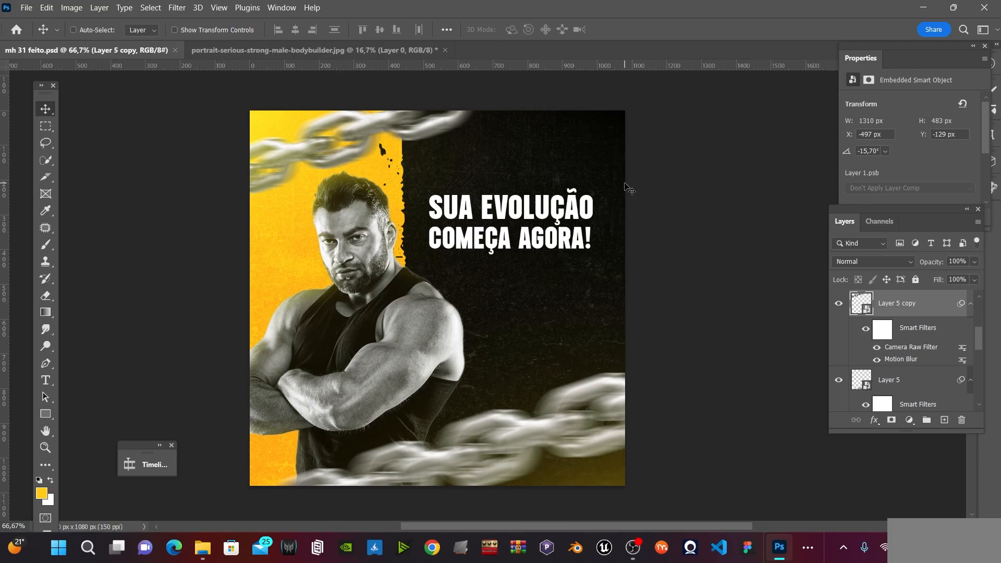
# - Recolour both lines of the headline with the yellow foreground colour and save the post
pyautogui.keyDown('ctrl'); pyautogui.click(548, 219); pyautogui.keyUp('ctrl')
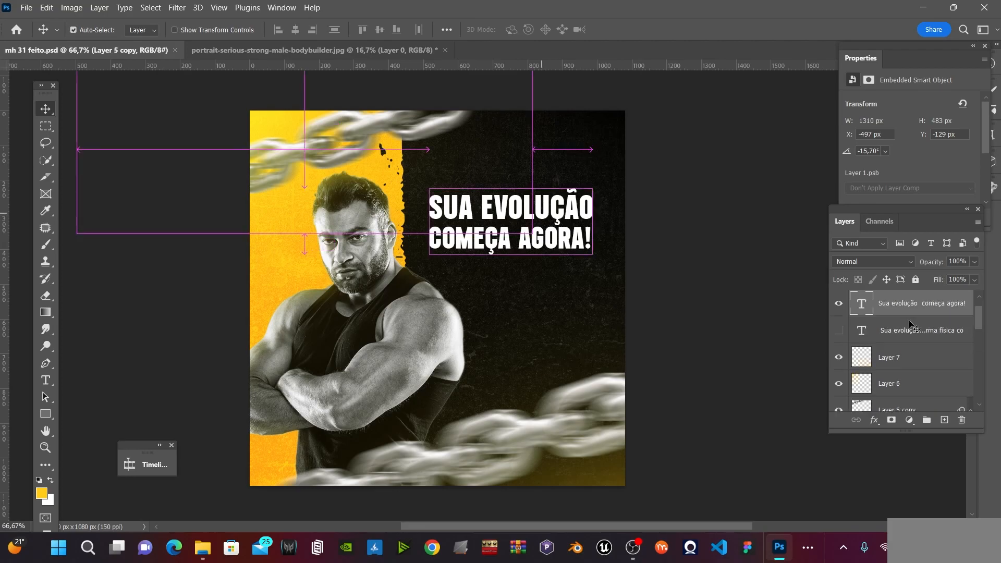
pyautogui.press('Return')
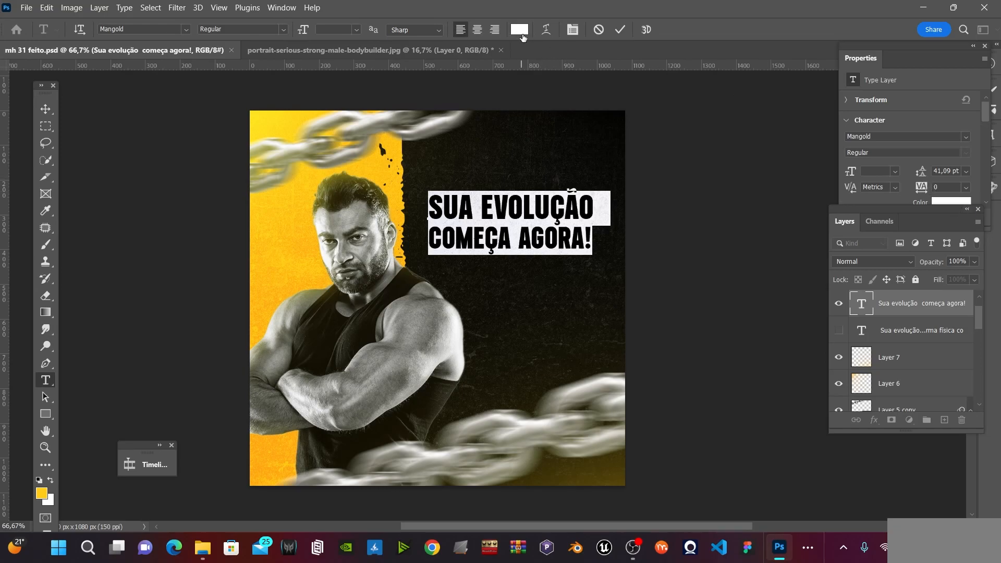
pyautogui.moveTo(933, 220); pyautogui.dragTo(924, 304)
pyautogui.click(951, 203)
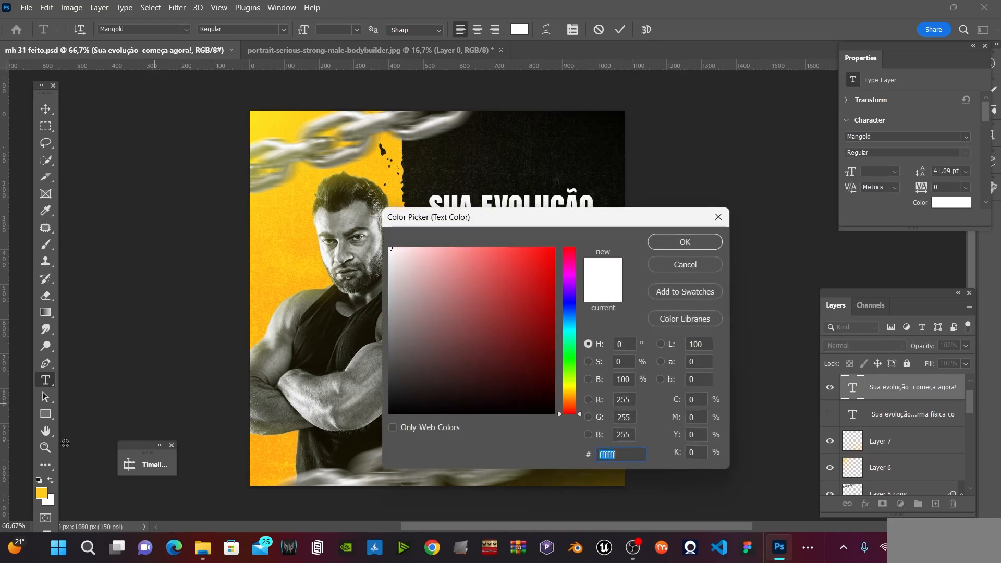
pyautogui.click(43, 495)
pyautogui.click(694, 241)
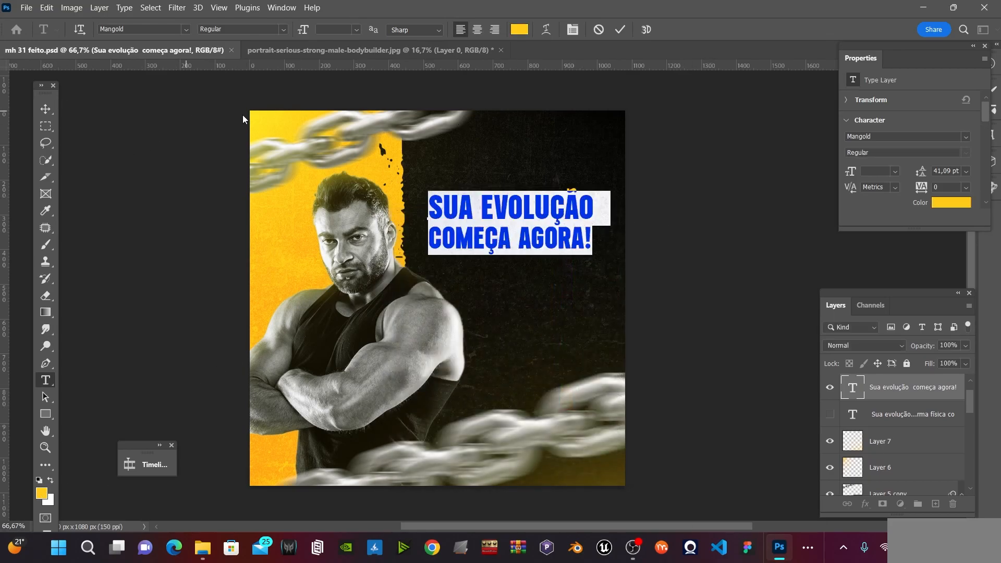
pyautogui.click(50, 112)
pyautogui.hotkey('ctrl', 's')
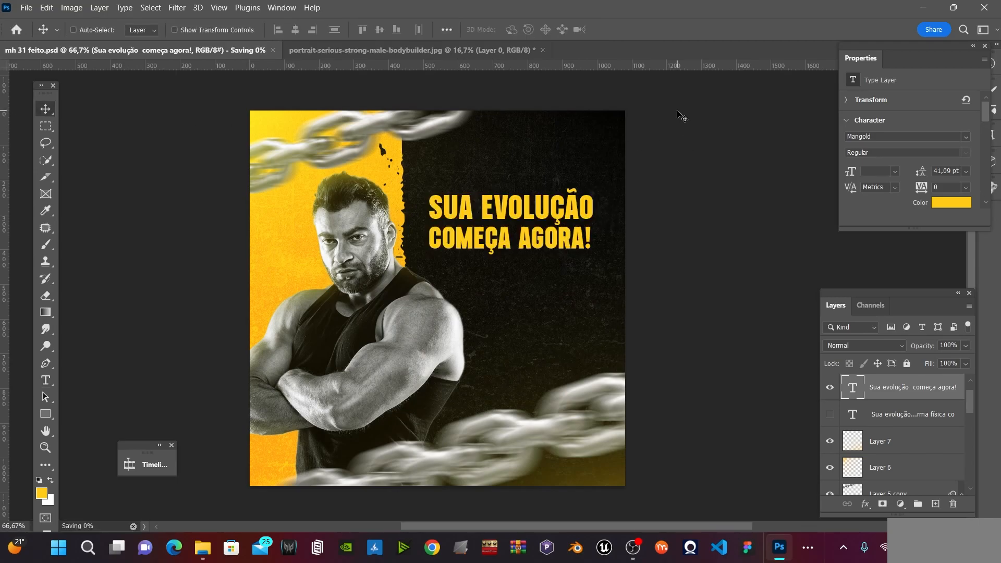
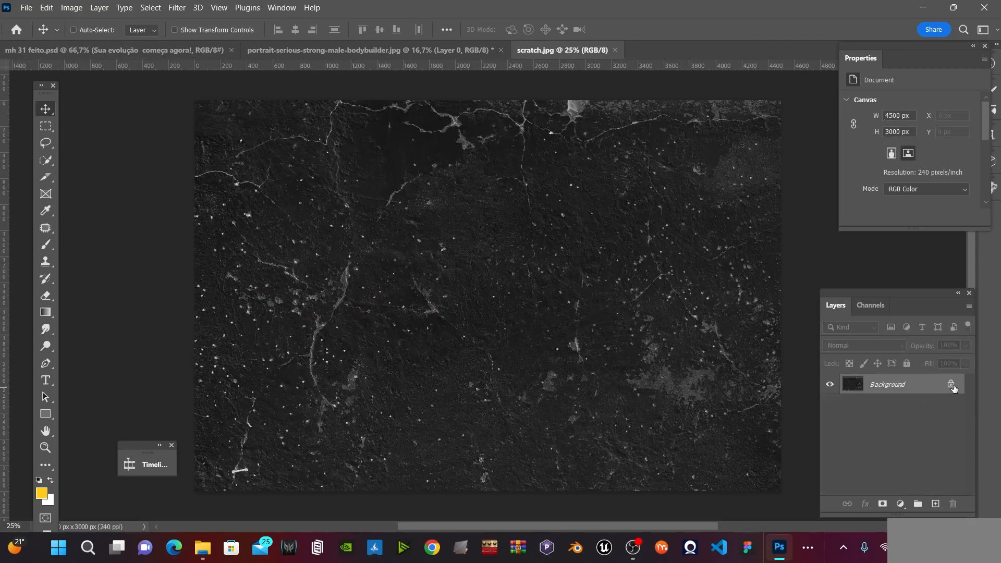
# - Convert the scratch.jpg background to a smart object, copy it, close that file, and paste the texture into the post
pyautogui.click(951, 385)
pyautogui.rightClick(940, 386)
pyautogui.click(788, 186)
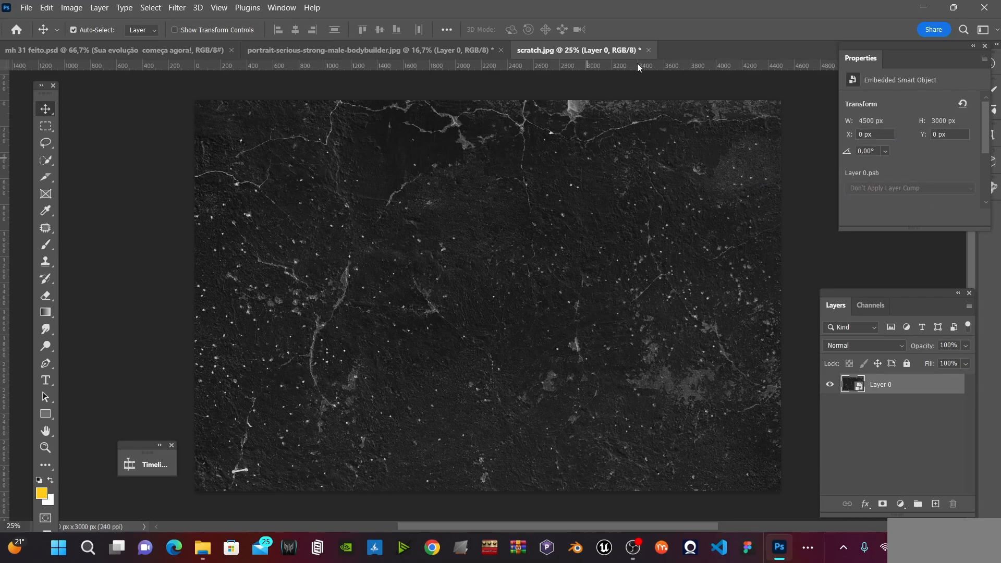
pyautogui.click(649, 50)
pyautogui.click(520, 212)
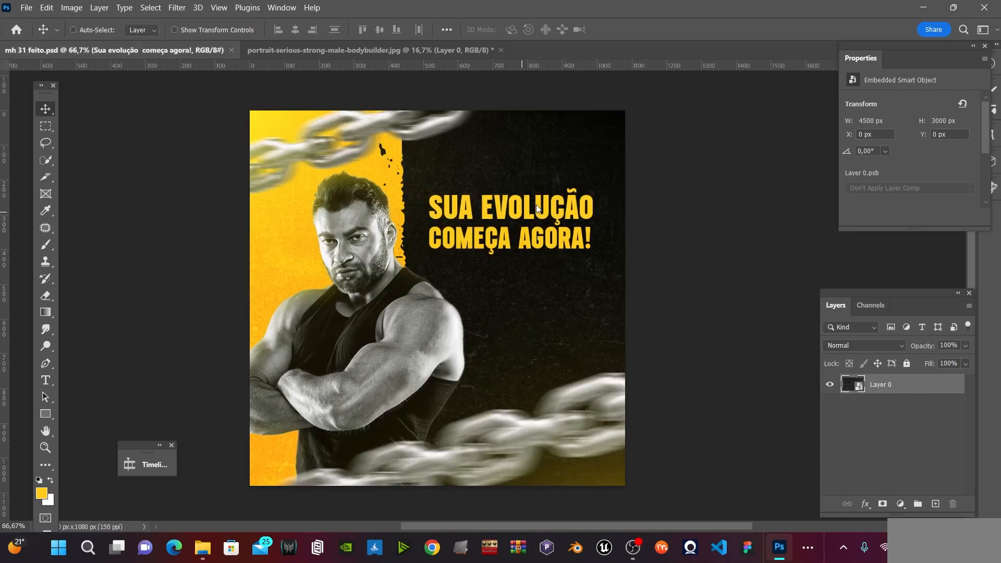
pyautogui.hotkey('ctrl', 'v')
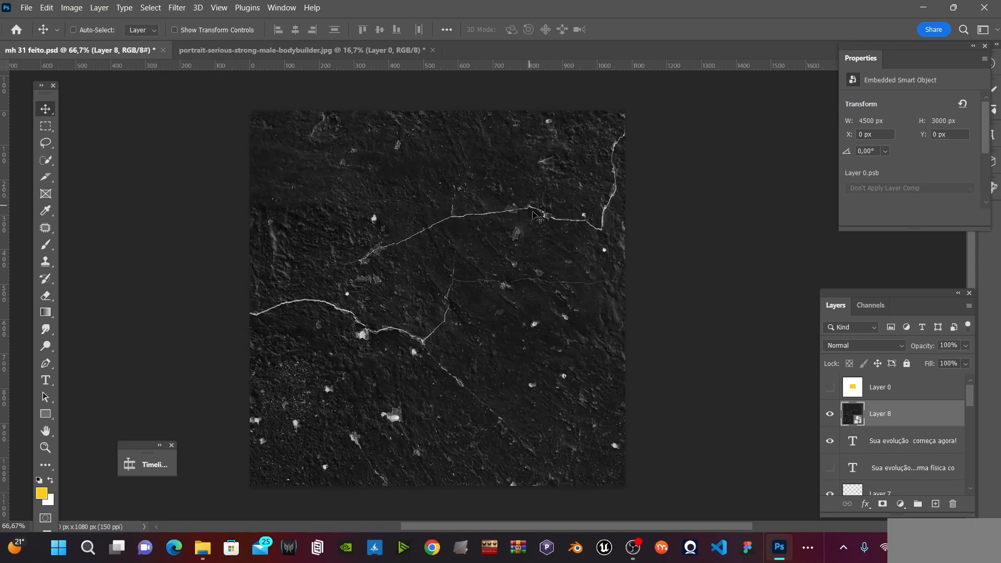
# - Scale the pasted scratch texture down to 23.47% and position it over the headline on the dark area
pyautogui.hotkey('ctrl', '-')
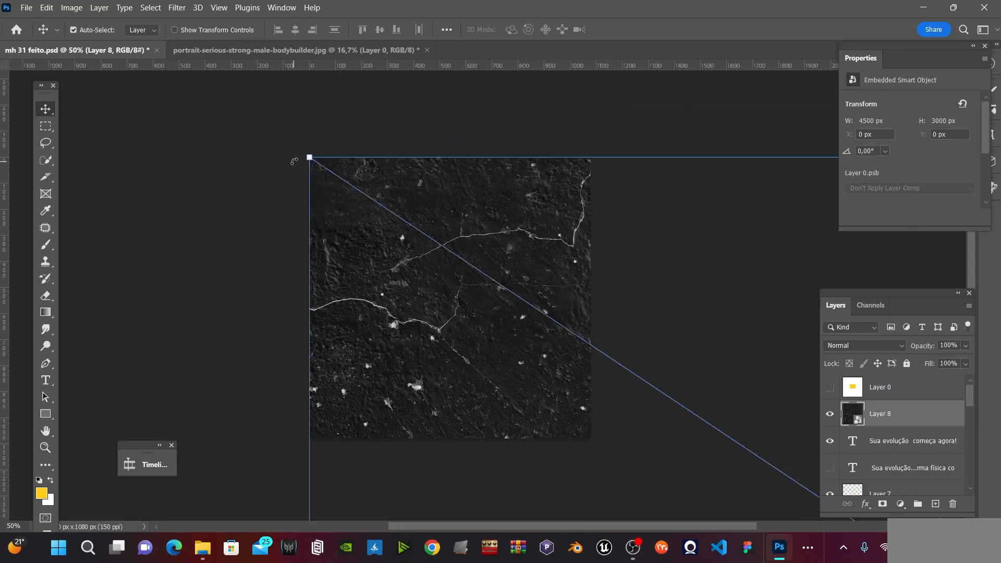
pyautogui.hotkey('ctrl', 't')
pyautogui.moveTo(308, 157); pyautogui.dragTo(355, 191)
pyautogui.moveTo(692, 96); pyautogui.dragTo(499, 211)
pyautogui.moveTo(476, 242); pyautogui.dragTo(560, 209)
pyautogui.press('Return')
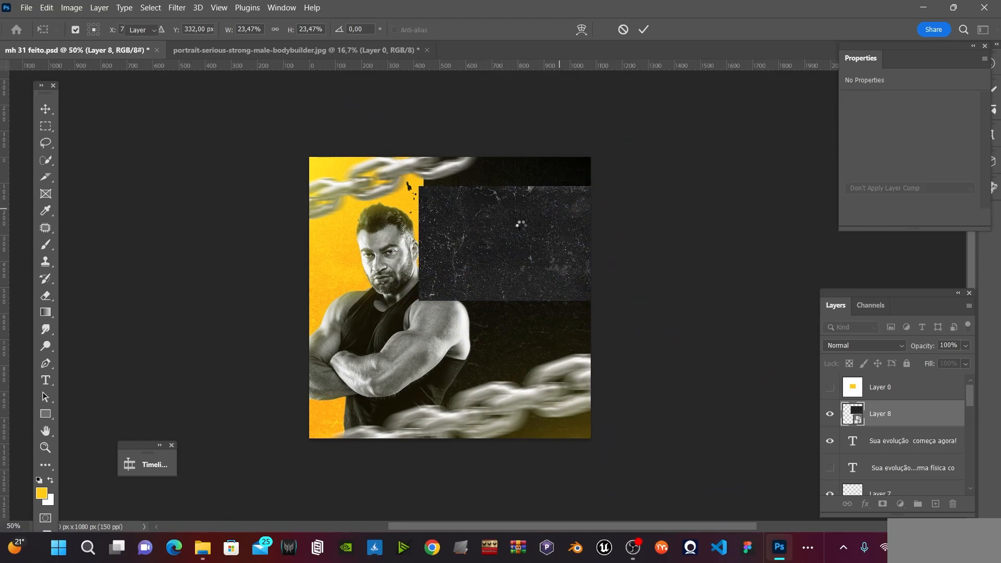
# - Try Linear Dodge (Add) on the scratch texture layer, and set its blend mode to Vivid Light
pyautogui.press('z')
pyautogui.click(521, 225)
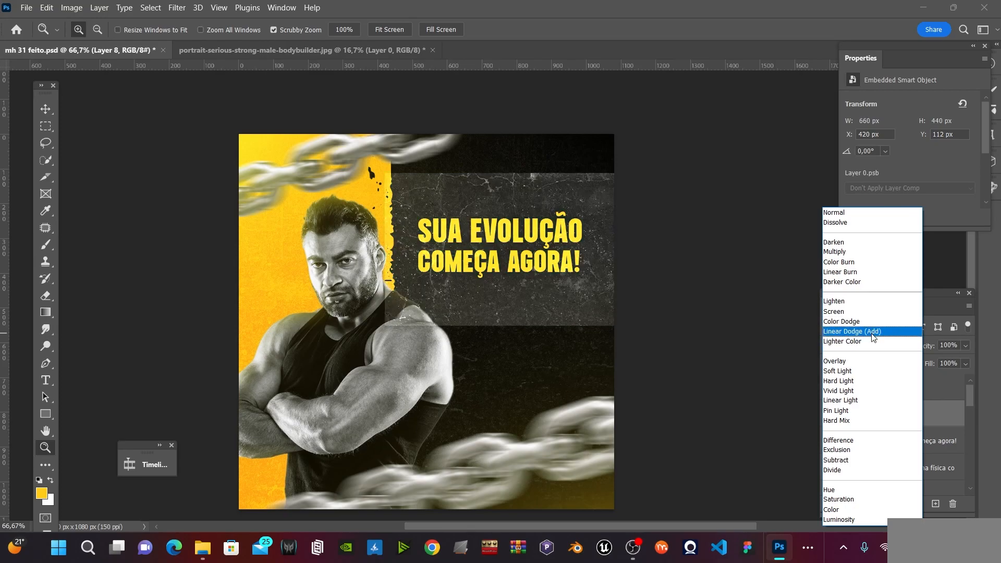
pyautogui.click(855, 331)
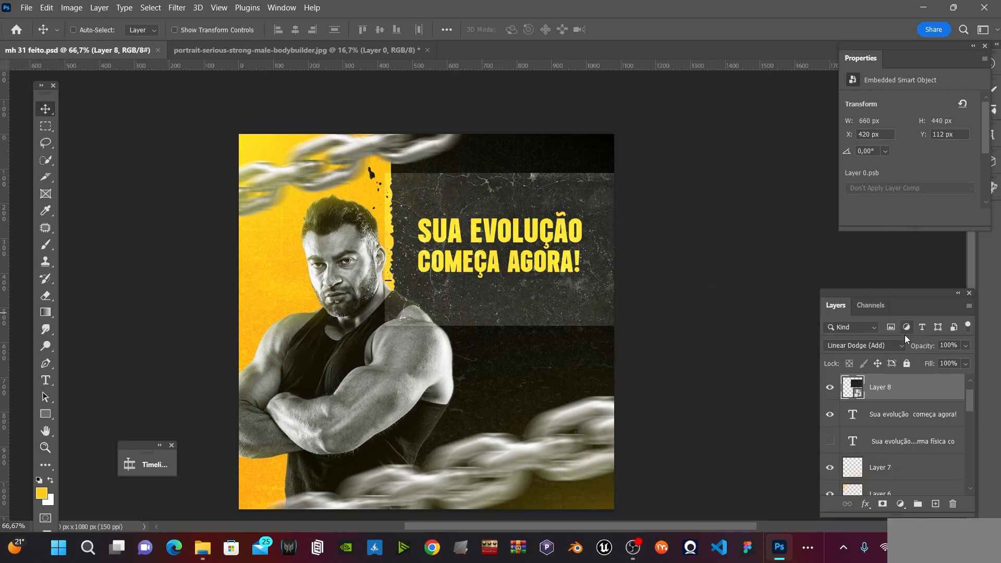
pyautogui.click(899, 347)
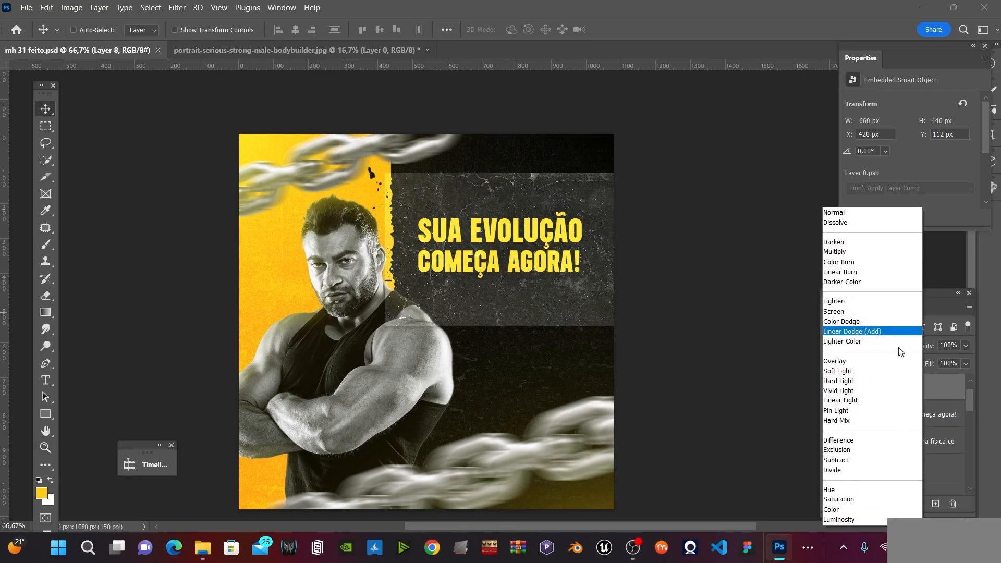
pyautogui.click(885, 392)
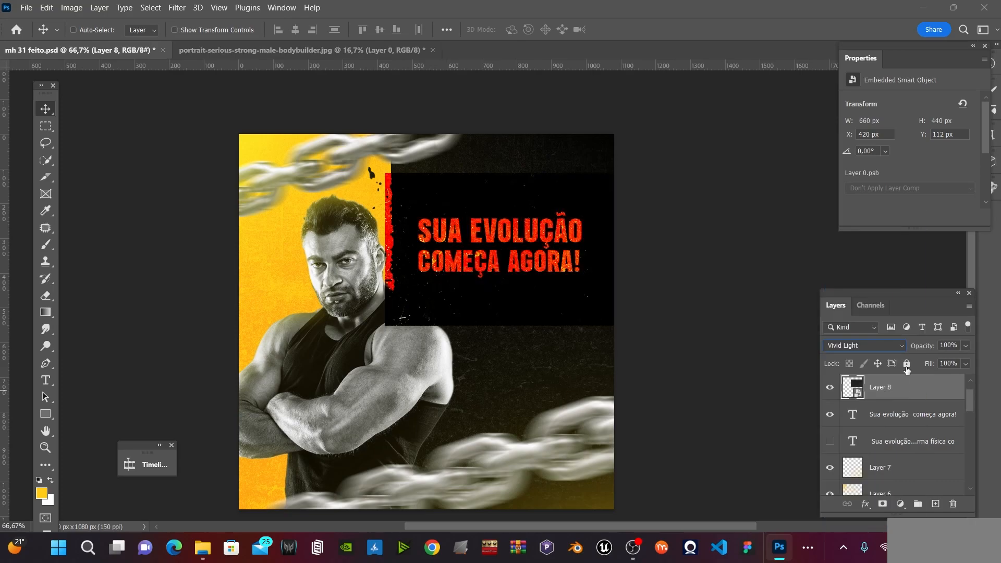
# - Lower the scratch texture layer's opacity to 22%
pyautogui.moveTo(965, 348); pyautogui.dragTo(924, 357)
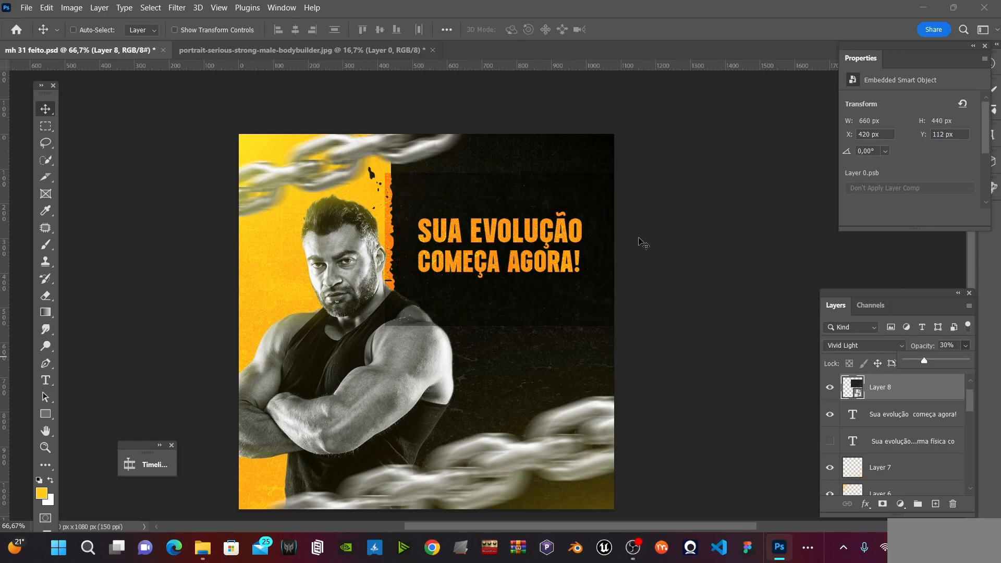
pyautogui.press('z')
pyautogui.click(537, 245)
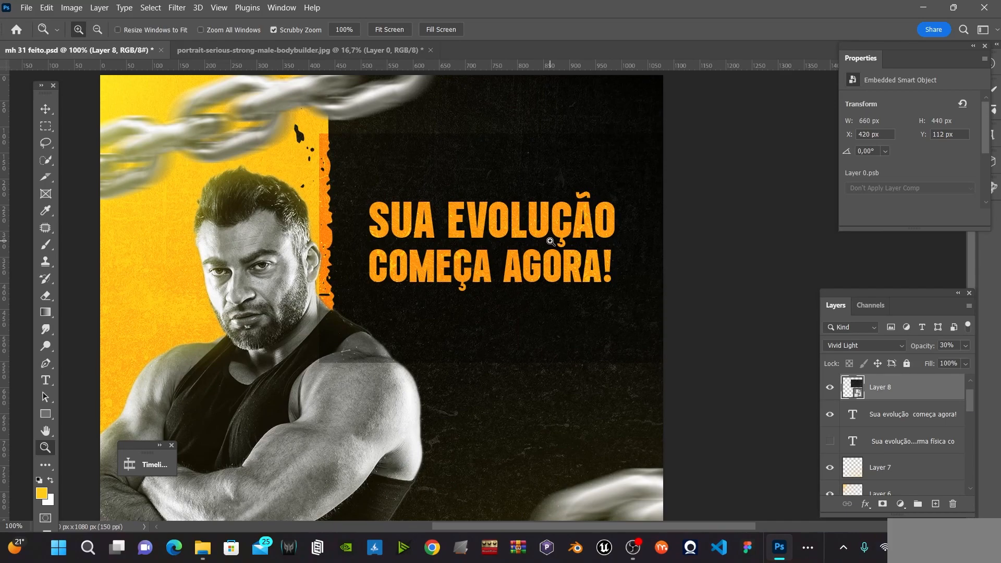
pyautogui.click(964, 347)
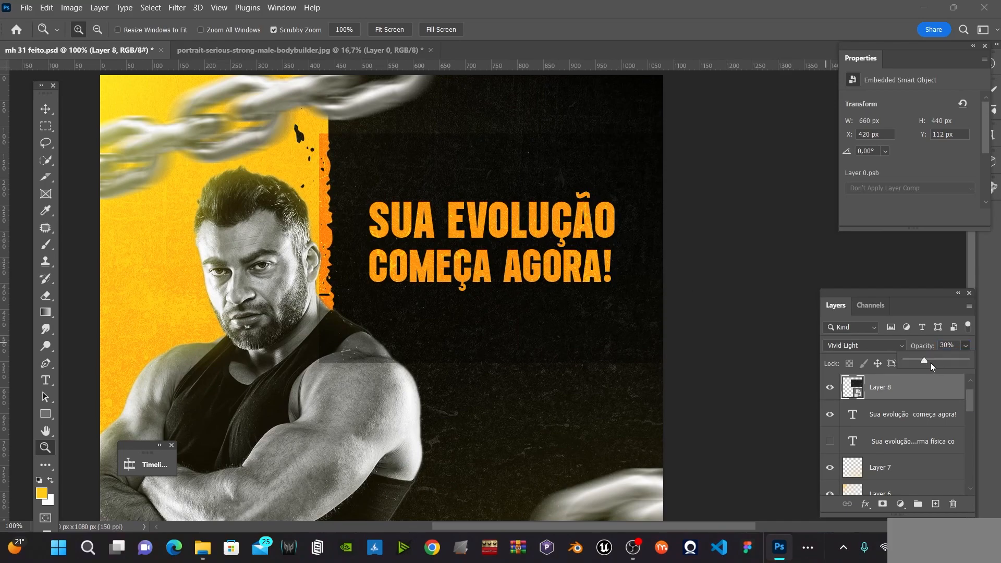
pyautogui.moveTo(921, 361); pyautogui.dragTo(919, 361)
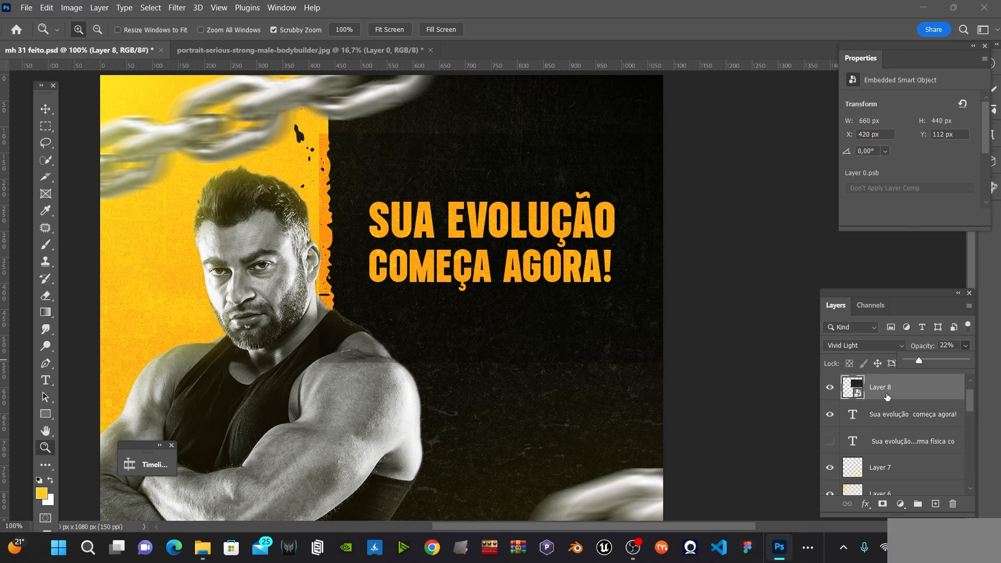
# - Clip the scratch texture layer to the headline text layer and save the post
pyautogui.click(906, 401)
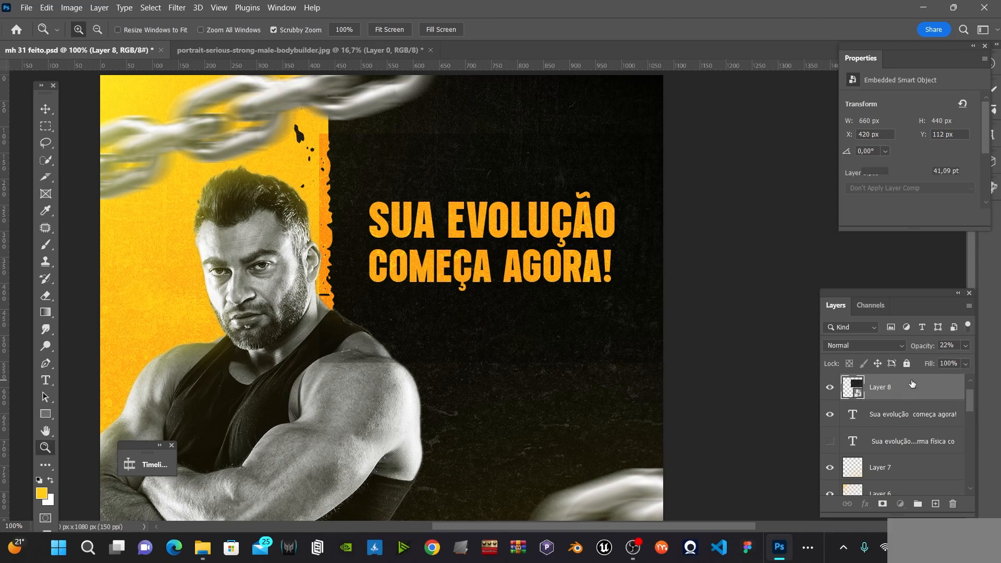
pyautogui.press('alt')
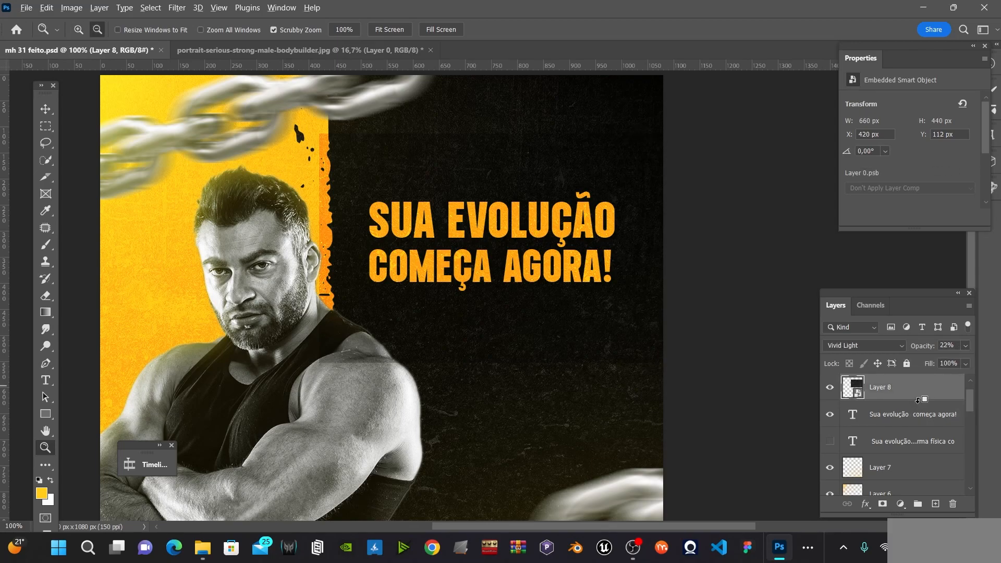
pyautogui.keyDown('alt'); pyautogui.click(918, 400); pyautogui.keyUp('alt')
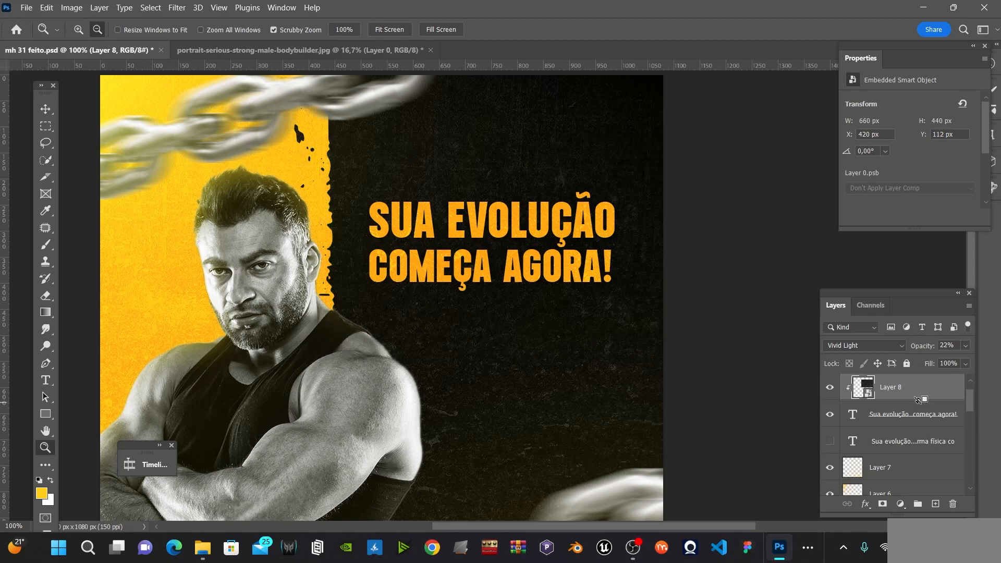
pyautogui.keyDown('alt'); pyautogui.click(657, 263); pyautogui.keyUp('alt')
pyautogui.press('v')
pyautogui.hotkey('ctrl', 's')
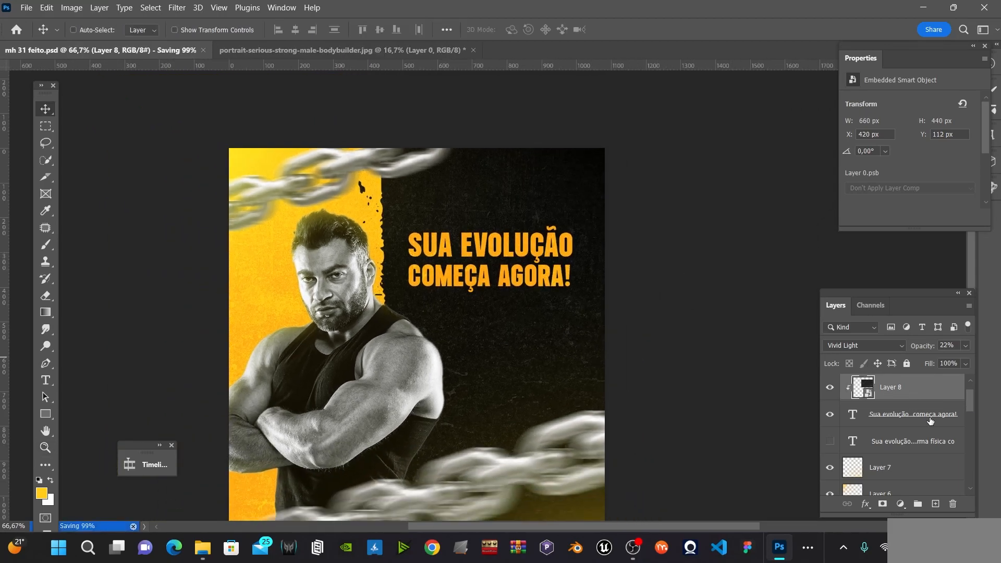
# - Group the headline with its clipped texture and enlarge the group to about 102%
pyautogui.keyDown('shift'); pyautogui.click(943, 419); pyautogui.keyUp('shift')
pyautogui.hotkey('ctrl', 'g')
pyautogui.hotkey('ctrl', 't')
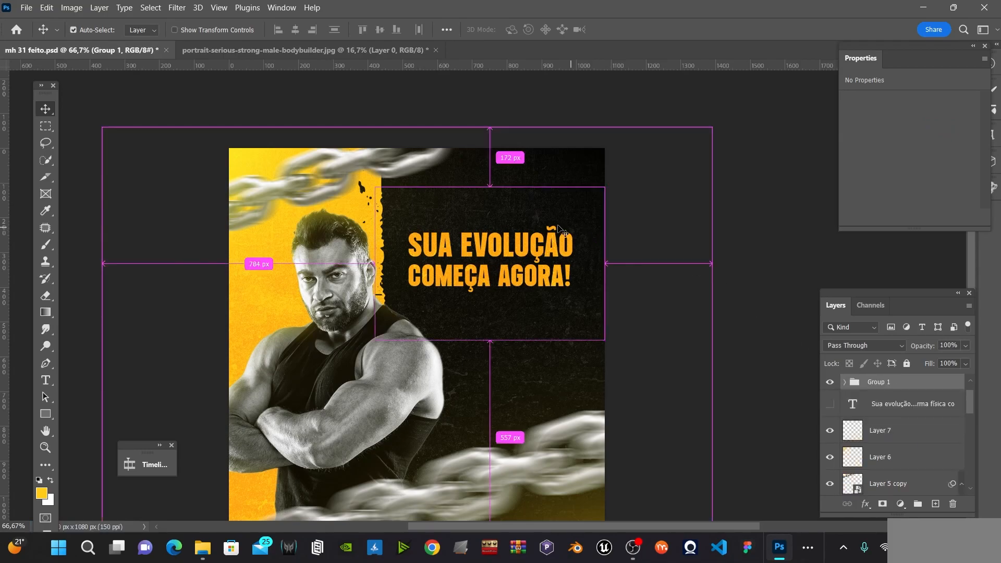
pyautogui.moveTo(604, 187); pyautogui.dragTo(608, 184)
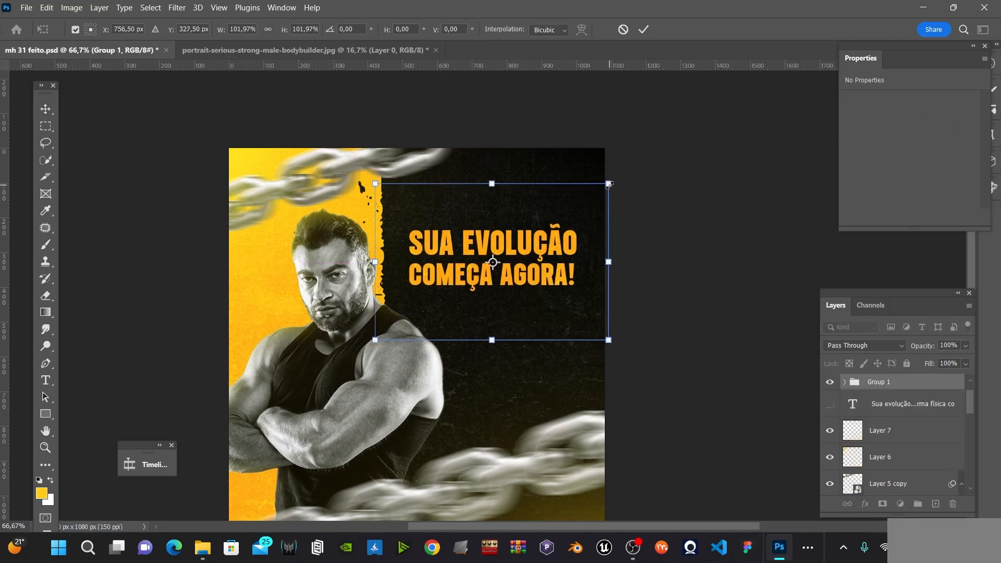
pyautogui.press('Return')
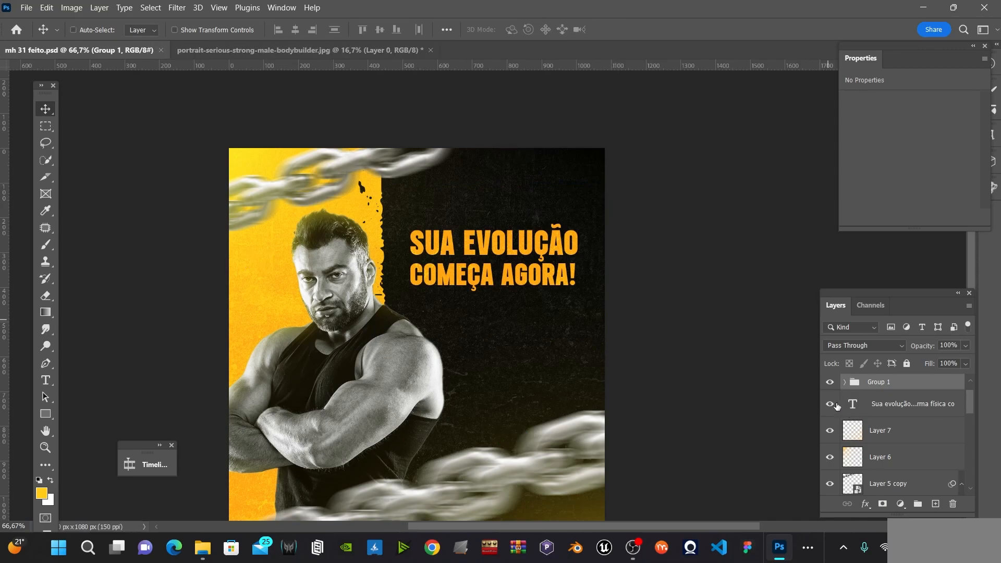
# - Copy the "Dê um salto na sua forma física" sentence from the hidden draft text layer, delete that layer, and save
pyautogui.click(836, 405)
pyautogui.click(853, 404)
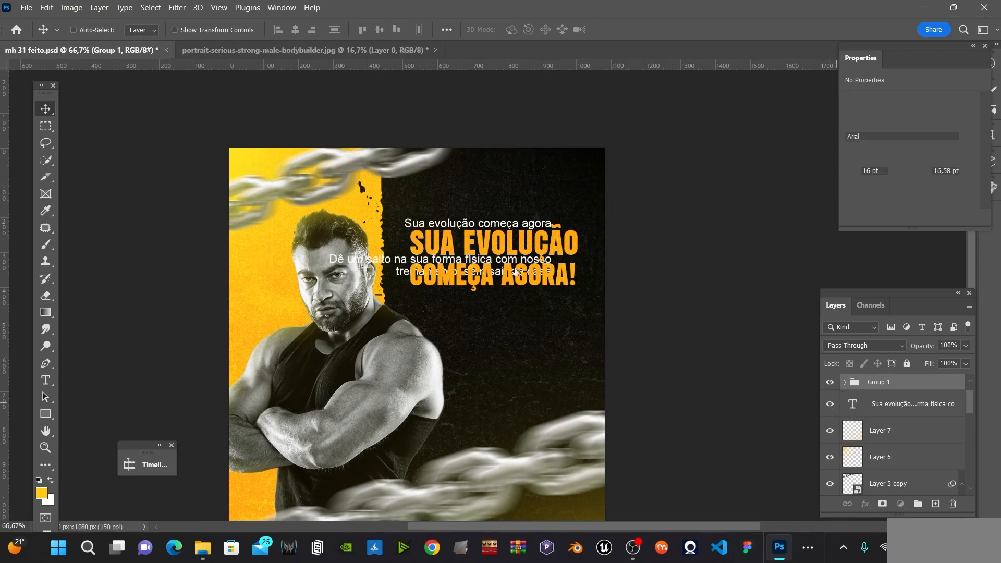
pyautogui.press('t')
pyautogui.click(341, 259)
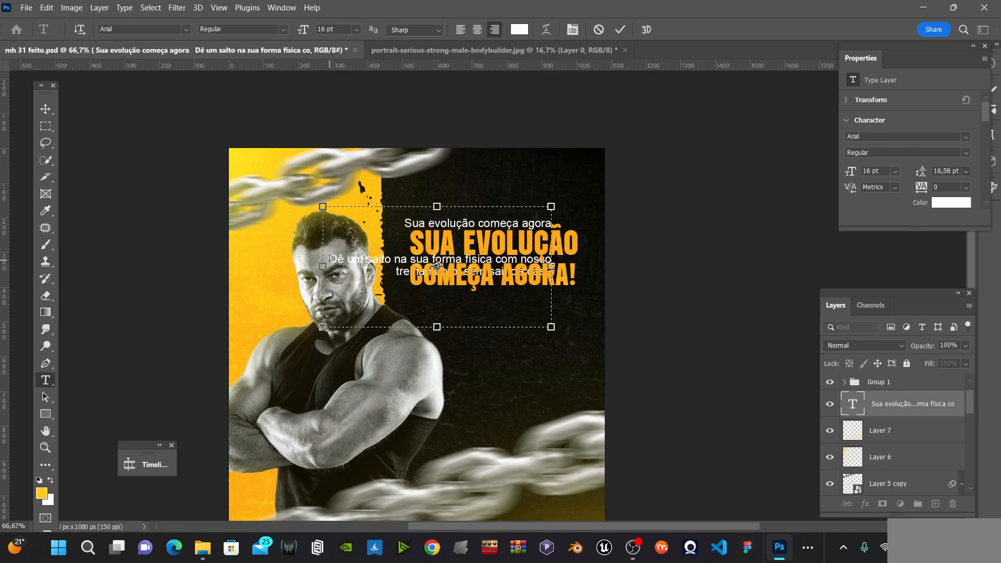
pyautogui.moveTo(338, 259); pyautogui.dragTo(652, 288)
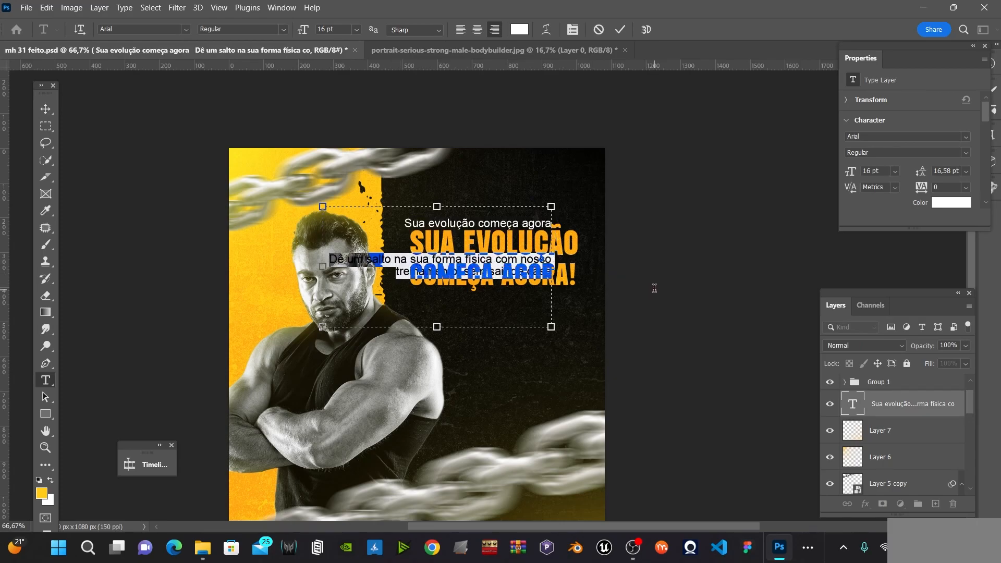
pyautogui.click(45, 109)
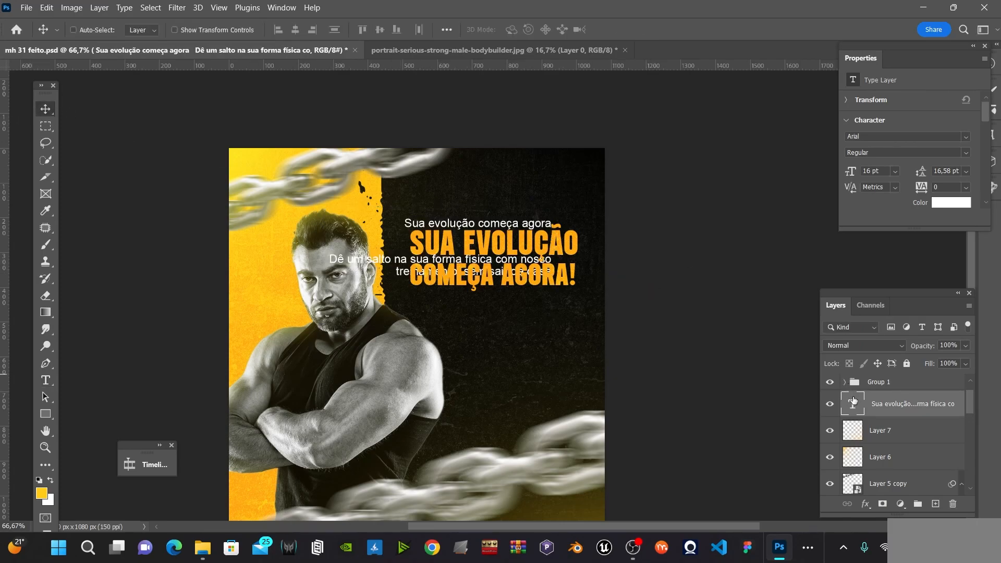
pyautogui.press('Delete')
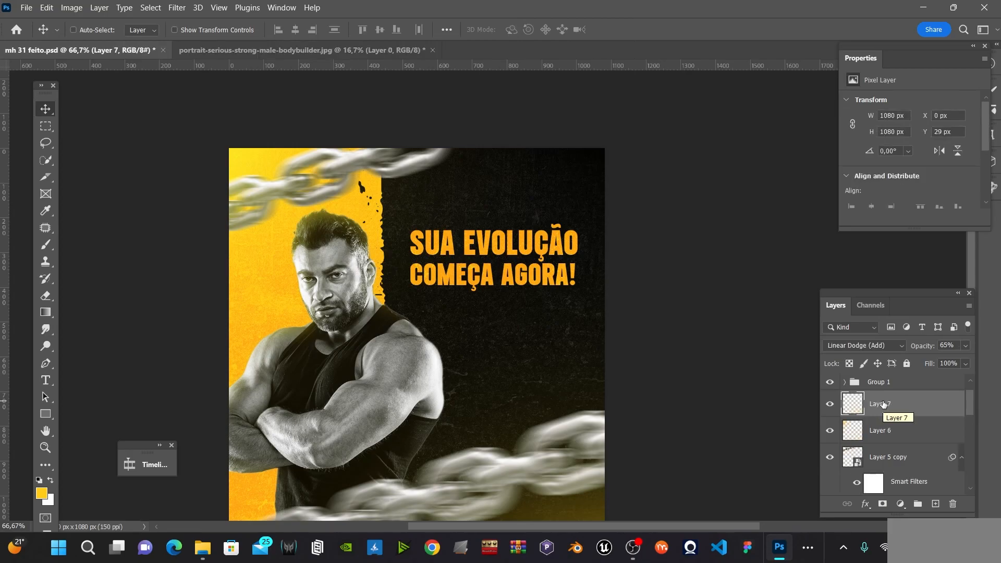
pyautogui.hotkey('ctrl', 's')
# - Add a paragraph text box below the headline reading "Dê um salto na sua forma física com nosso treinamento, sem sair de casa"
pyautogui.press('t')
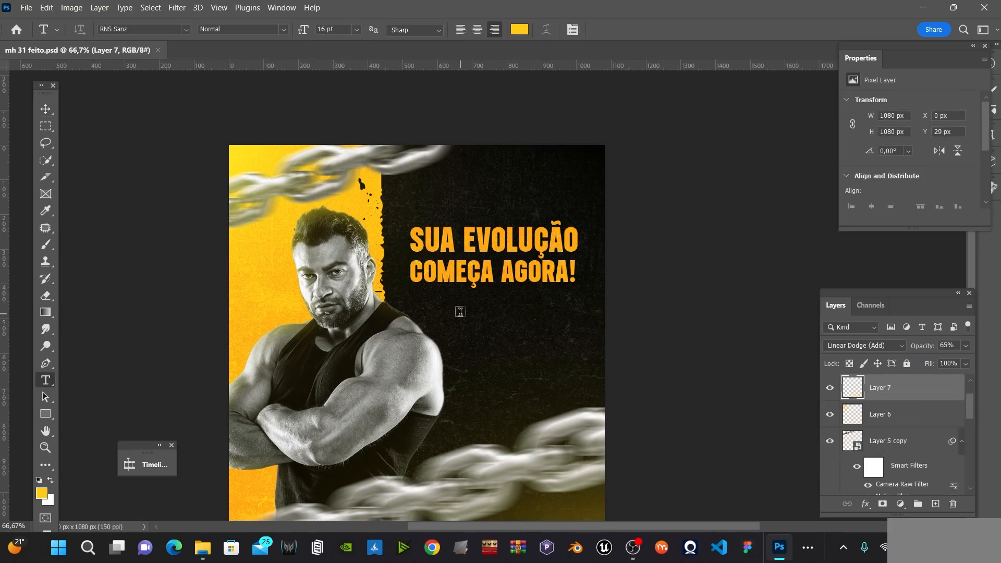
pyautogui.moveTo(443, 305); pyautogui.dragTo(578, 390)
pyautogui.write('Dê um salto na sua forma física com nosso treinamento, sem sair de casa')
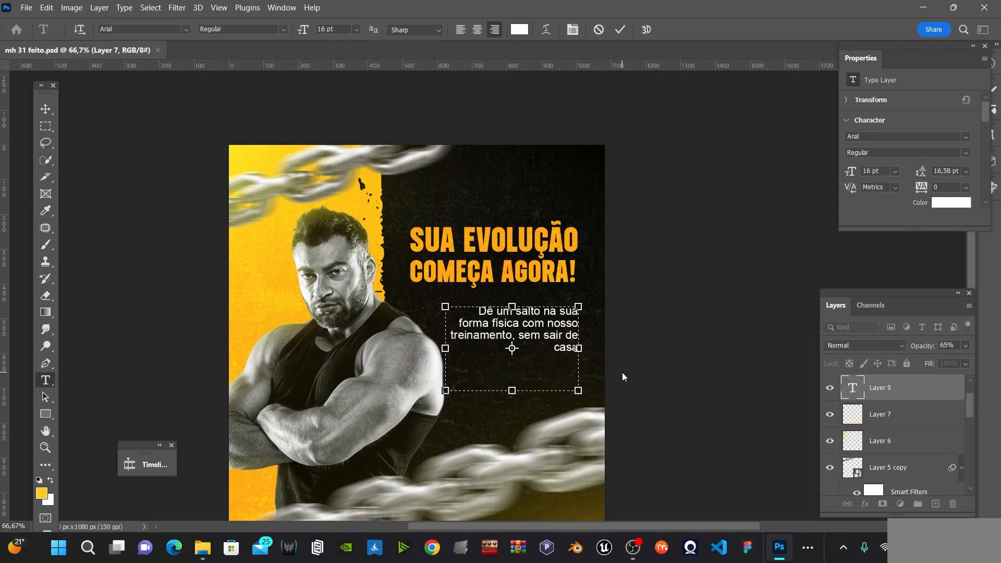
pyautogui.click(861, 394)
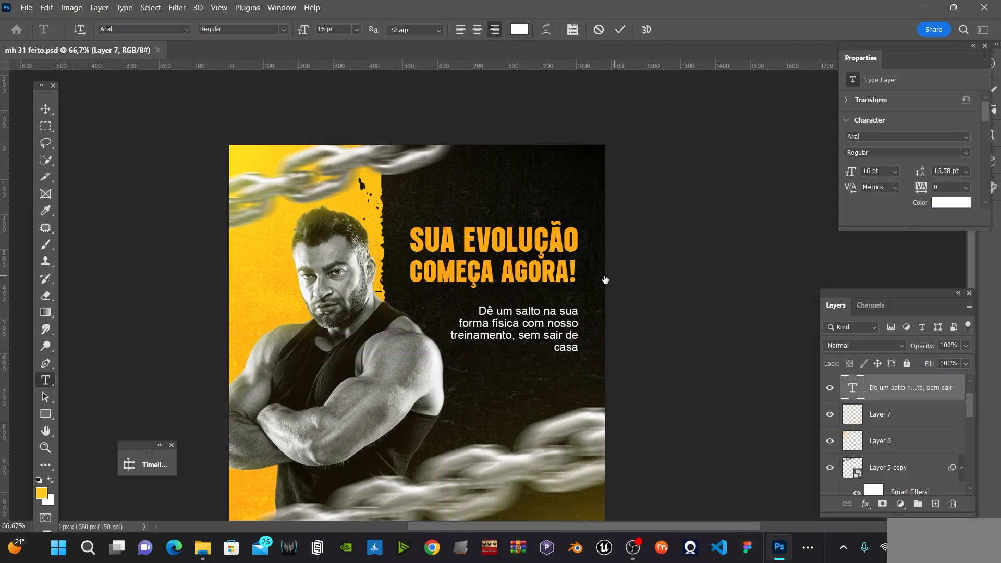
# - Set the supporting paragraph's font to RNS Sanz Normal and widen its text box slightly
pyautogui.press('Return')
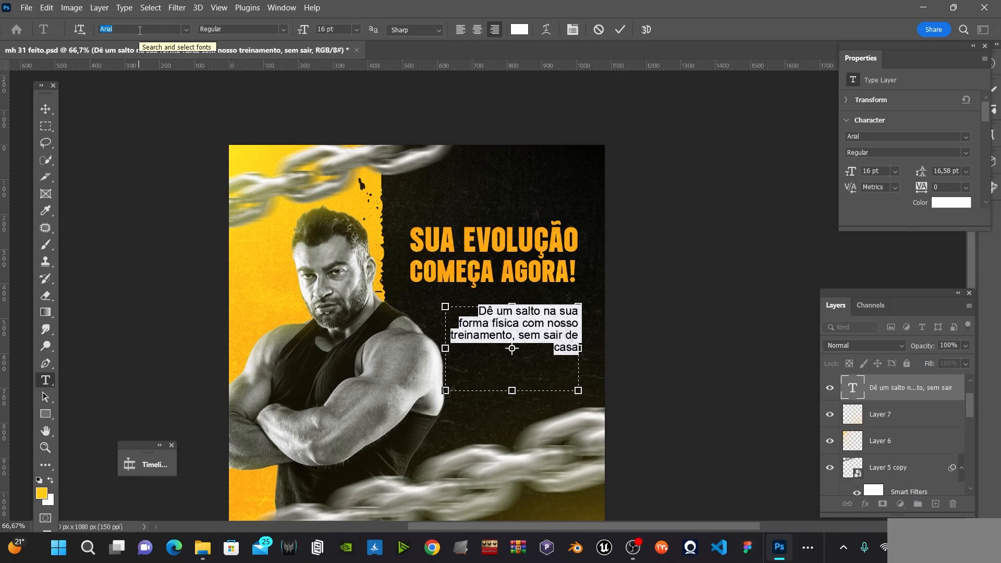
pyautogui.write('RNZ')
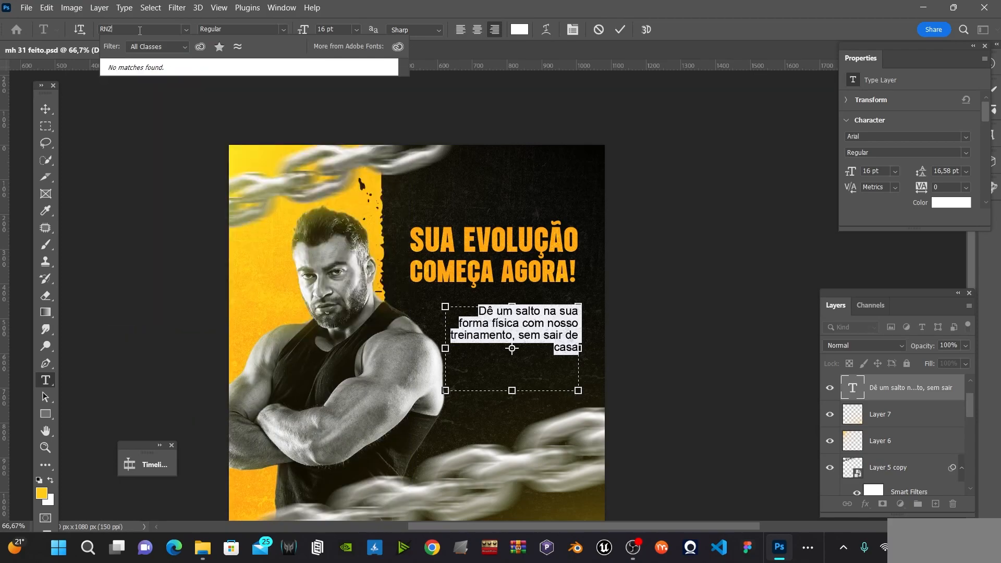
pyautogui.press('BackSpace')
pyautogui.press('BackSpace')
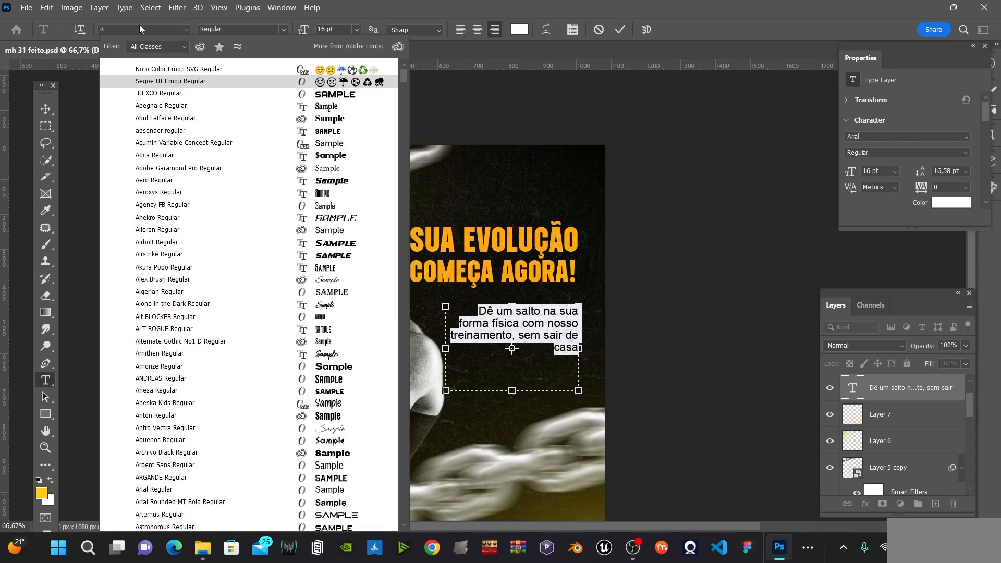
pyautogui.write('NS Sanz')
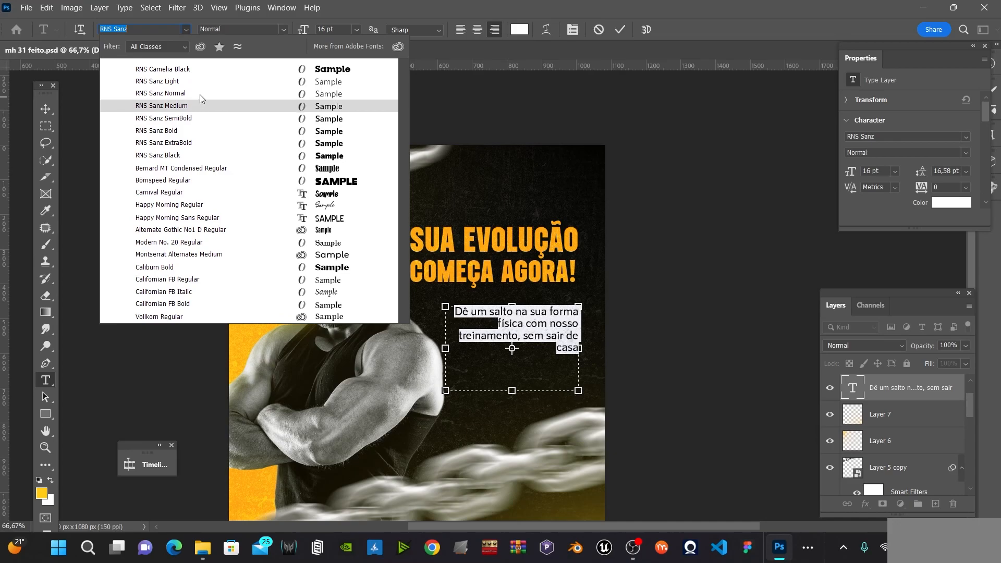
pyautogui.click(199, 95)
pyautogui.moveTo(584, 348); pyautogui.dragTo(598, 350)
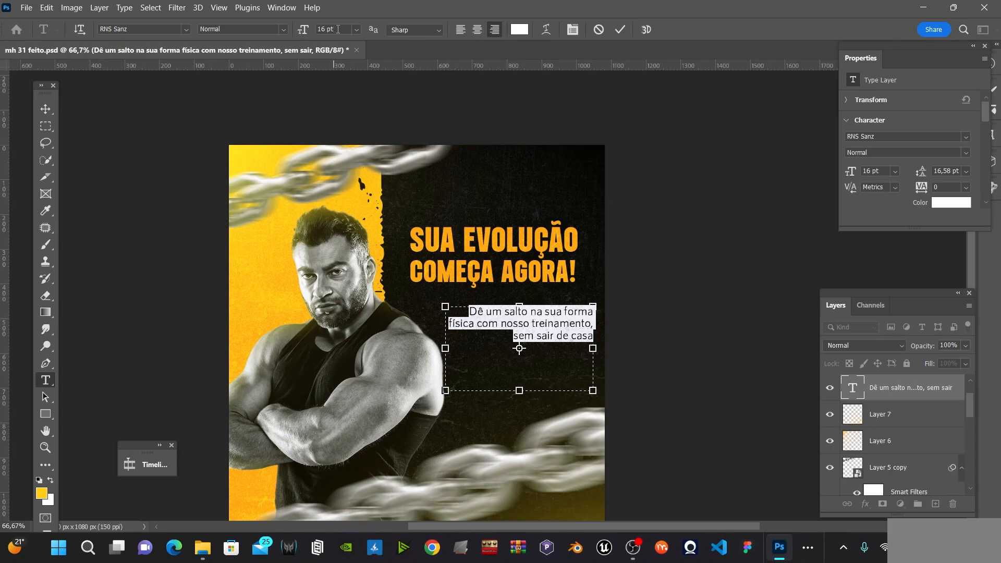
# - Set the supporting paragraph to 18 pt, shift it under the headline, and narrow its text box to about 333 px
pyautogui.click(44, 108)
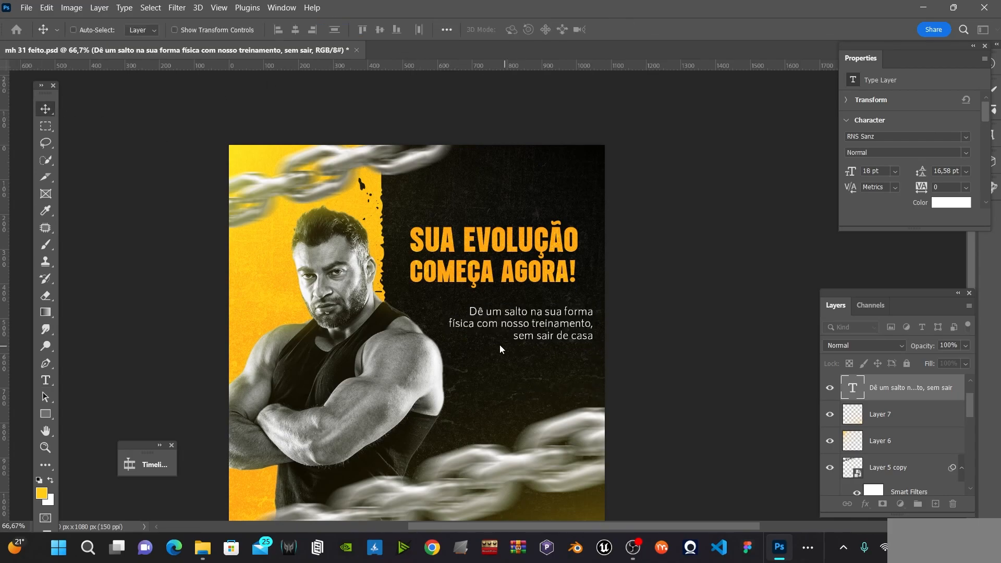
pyautogui.moveTo(561, 334); pyautogui.dragTo(542, 333)
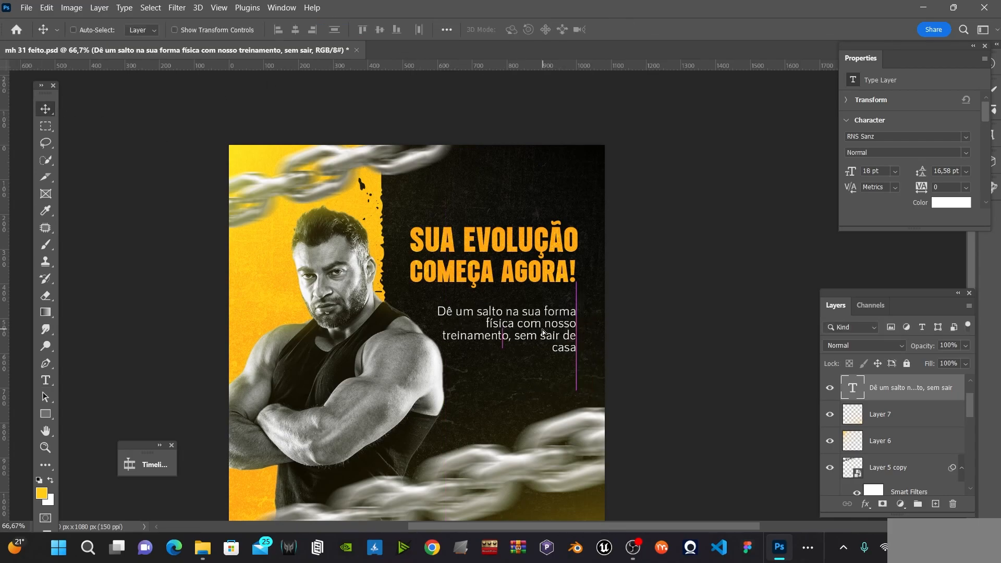
pyautogui.doubleClick(854, 388)
pyautogui.moveTo(577, 342); pyautogui.dragTo(546, 334)
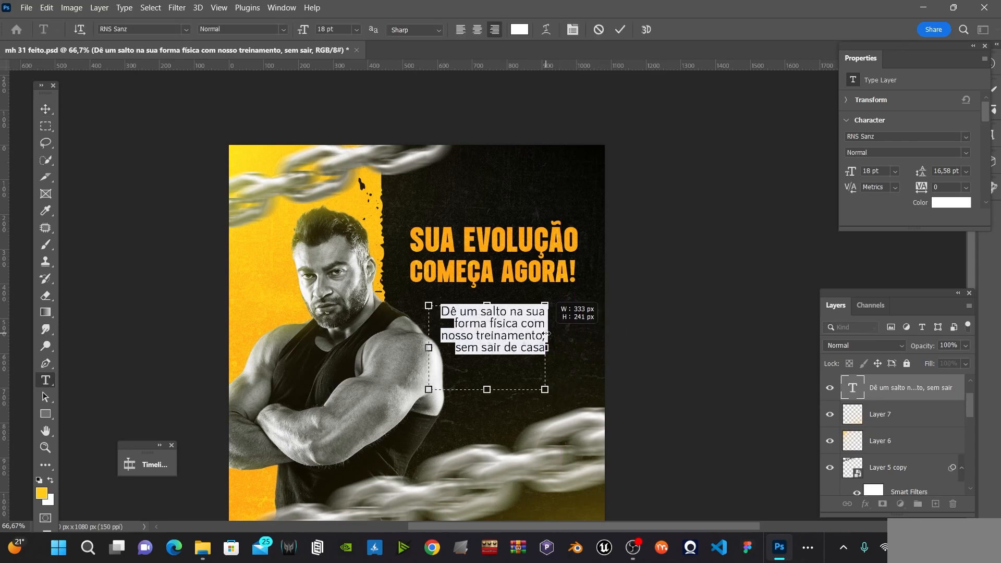
# - Emphasise "sem sair de casa" in the paragraph with the Black font style and the yellow colour #ffcb17
pyautogui.tripleClick(527, 345)
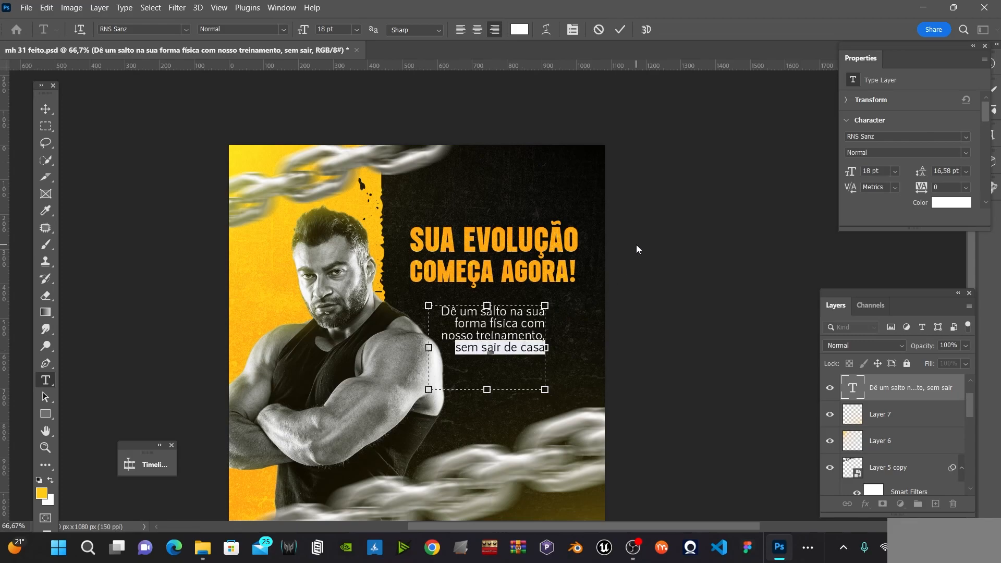
pyautogui.click(281, 28)
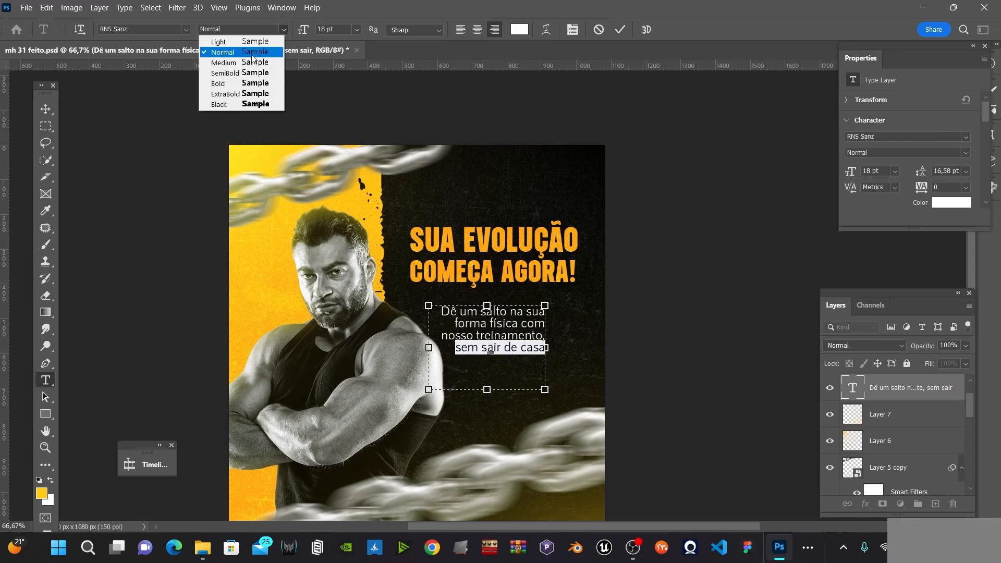
pyautogui.click(233, 106)
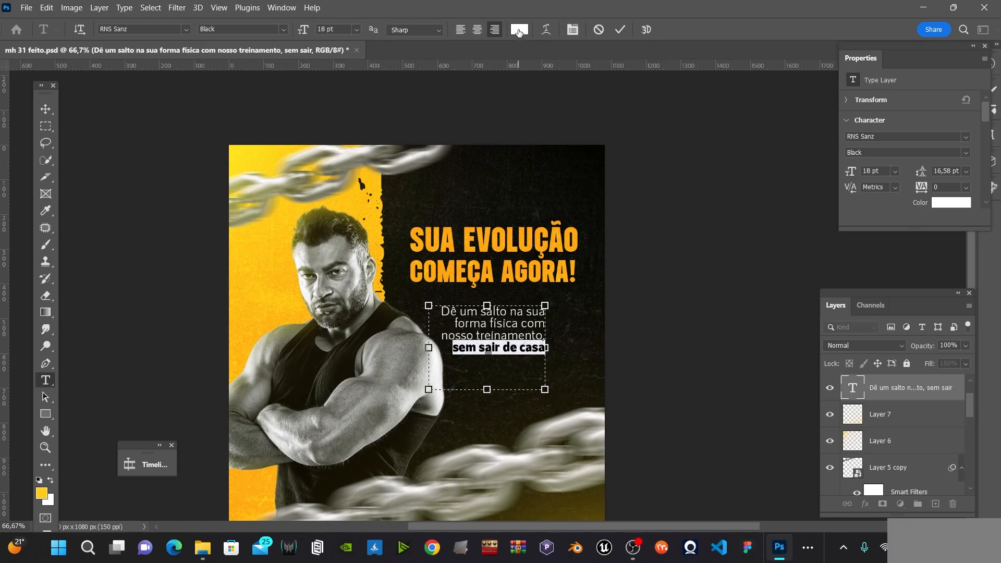
pyautogui.click(519, 32)
pyautogui.click(44, 494)
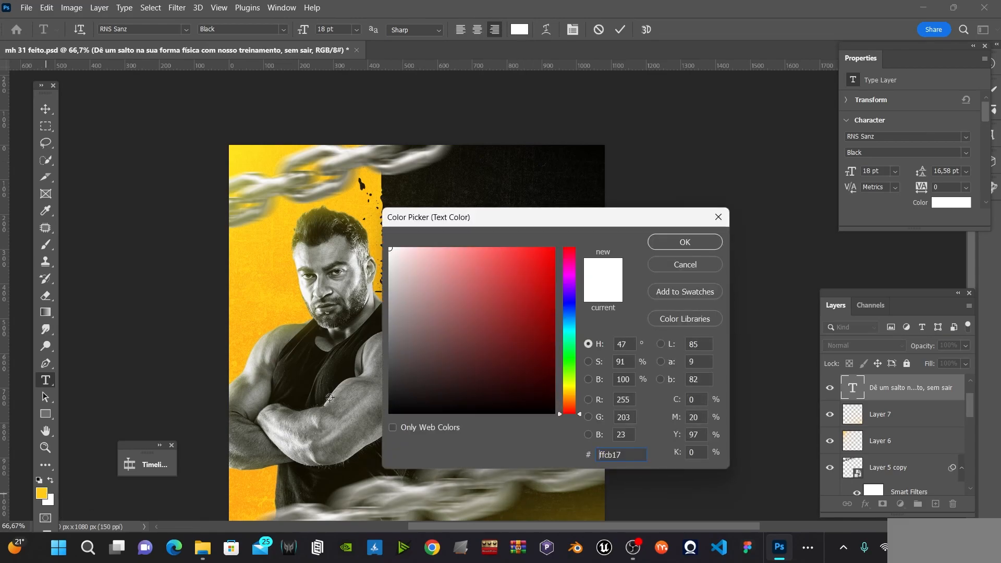
pyautogui.click(680, 243)
pyautogui.click(45, 109)
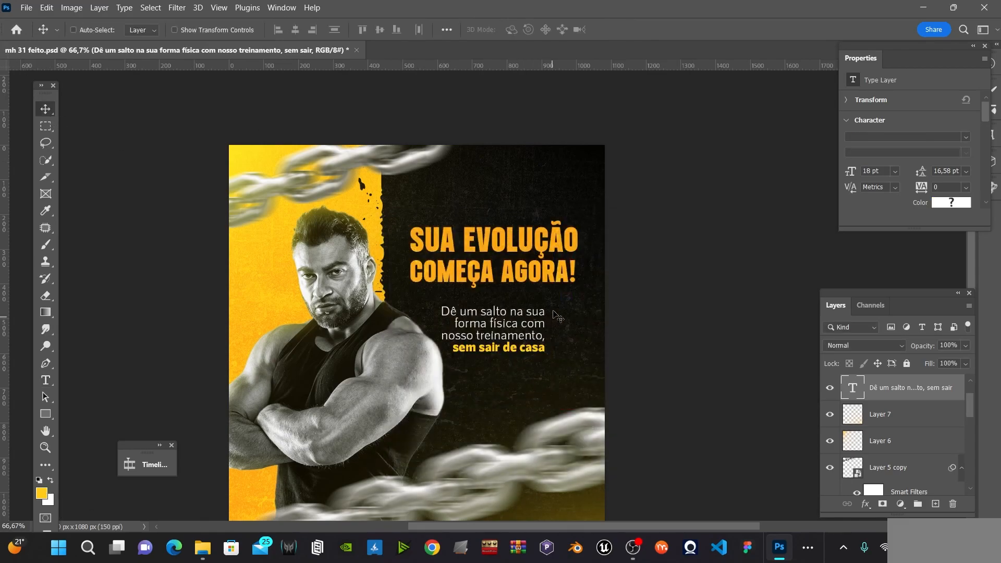
# - Scale the supporting paragraph up to about 117%
pyautogui.hotkey('ctrl', 't')
pyautogui.moveTo(564, 308); pyautogui.dragTo(576, 299)
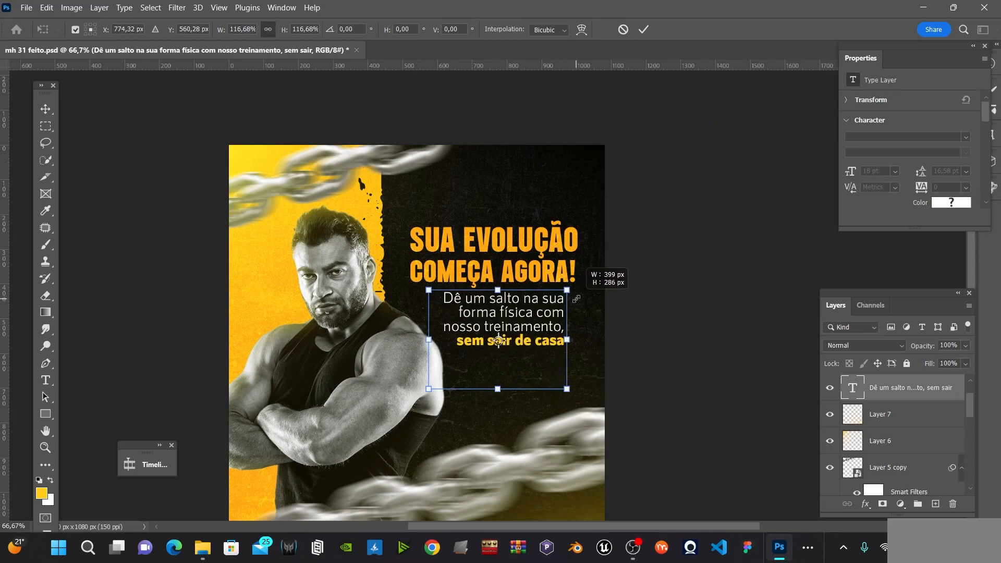
pyautogui.press('Return')
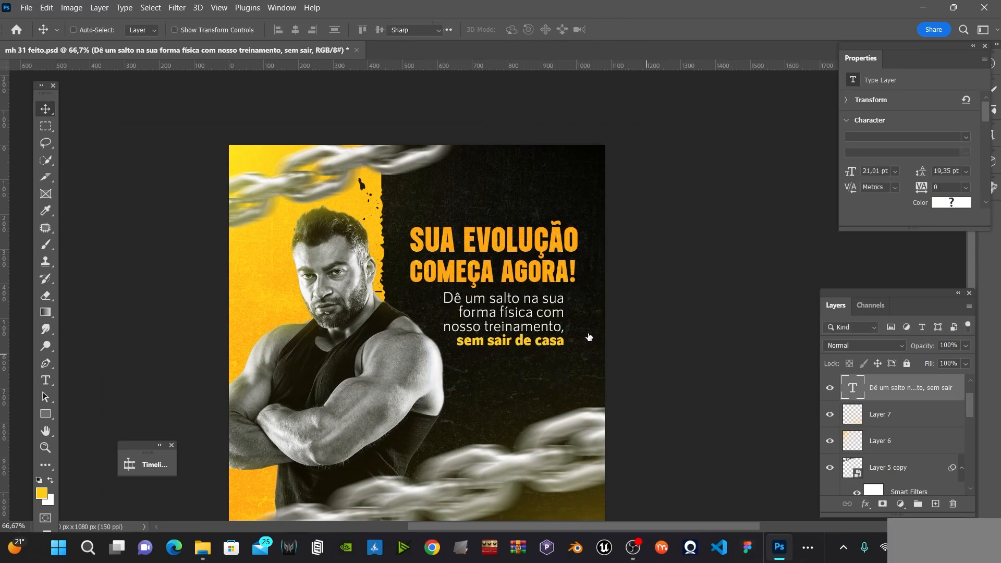
pyautogui.press('Return')
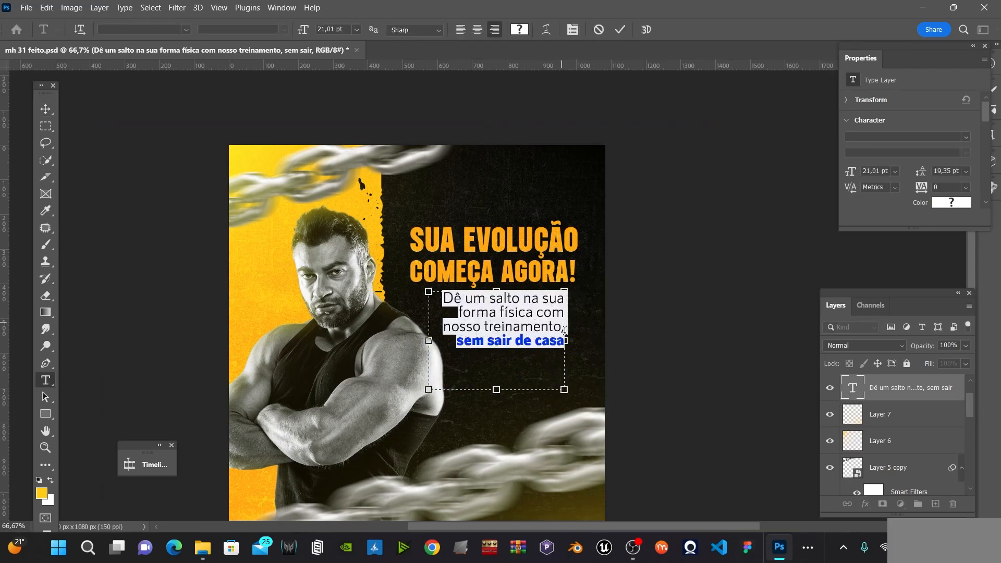
pyautogui.click(39, 115)
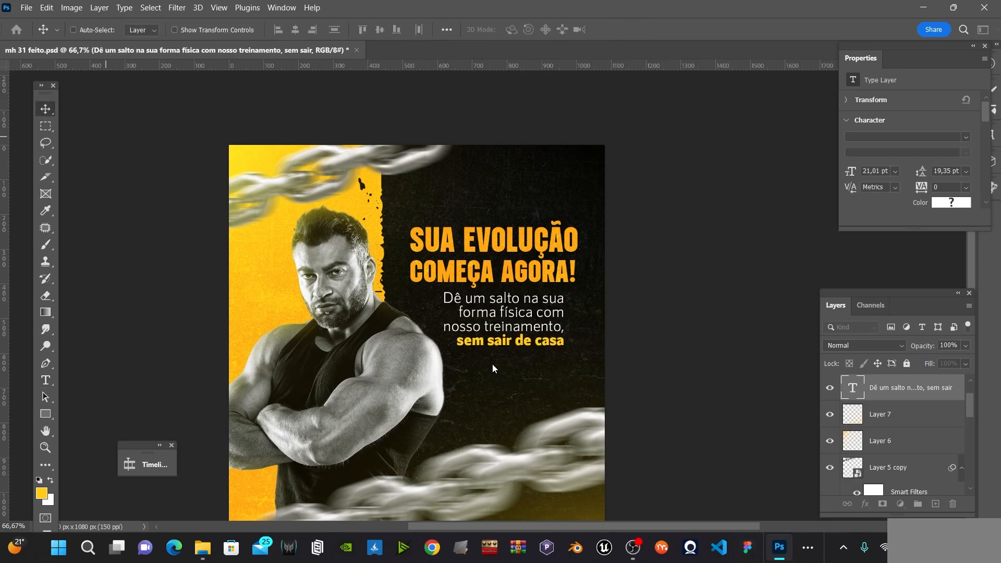
# - Move the supporting paragraph lower below the headline and scale its text down to about 19.25 pt
pyautogui.moveTo(523, 328); pyautogui.dragTo(537, 351)
pyautogui.hotkey('ctrl', 't')
pyautogui.moveTo(580, 313); pyautogui.dragTo(569, 321)
pyautogui.press('Return')
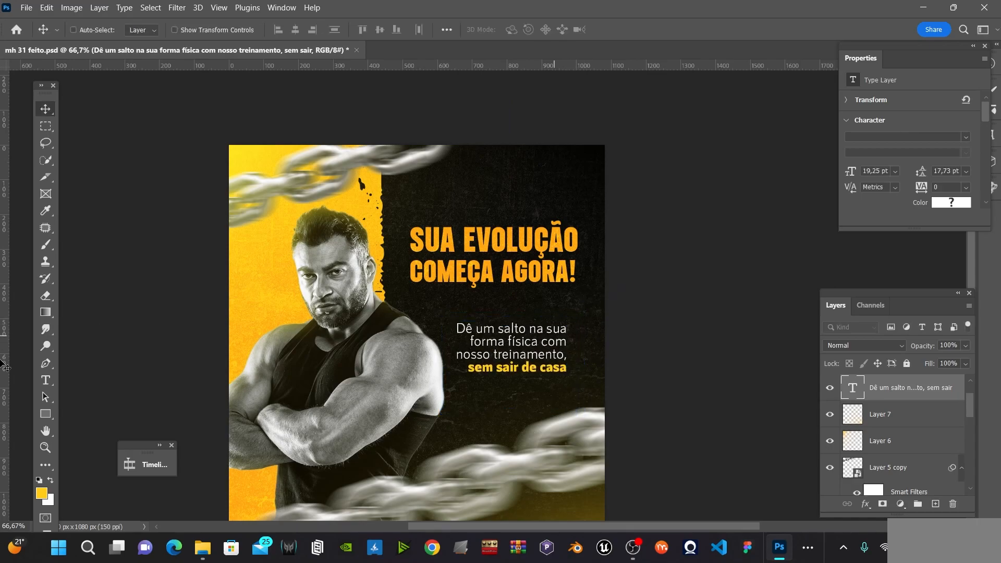
# - Add a vertical guide along the headline's right edge
pyautogui.moveTo(10, 378); pyautogui.dragTo(144, 349)
pyautogui.hotkey('ctrl', '0')
pyautogui.hotkey('ctrl', '-')
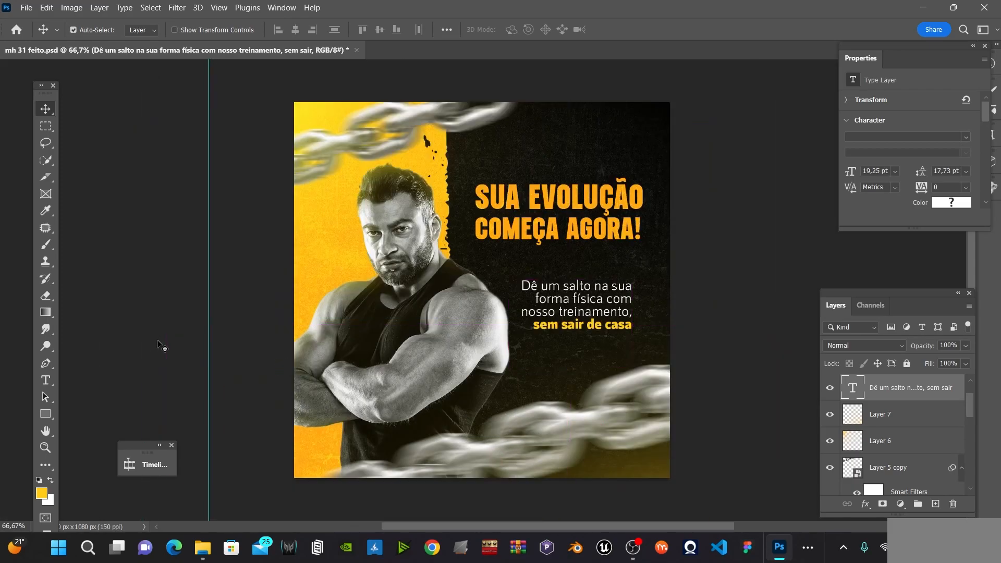
pyautogui.moveTo(216, 302); pyautogui.dragTo(639, 290)
# - Align the supporting paragraph's right edge with the guide and nudge the paragraph down slightly
pyautogui.scroll(1, 641, 298)
pyautogui.press('Down')
pyautogui.press('Down')
pyautogui.press('Down')
pyautogui.press('Down')
pyautogui.press('Down')
pyautogui.press('Down')
pyautogui.press('Down')
pyautogui.press('Down')
pyautogui.press('Down')
pyautogui.press('Down')
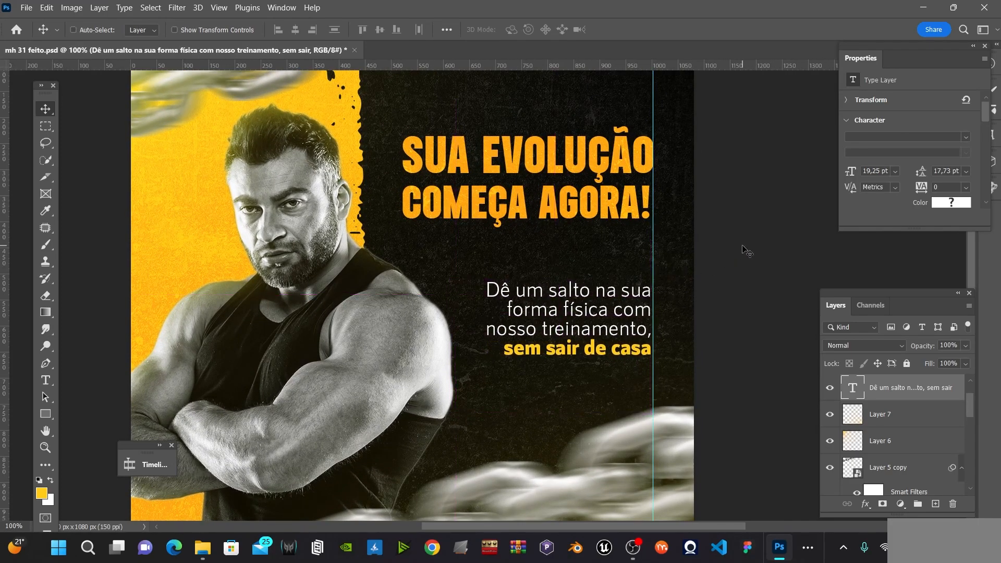
pyautogui.press('Down')
pyautogui.press('Down')
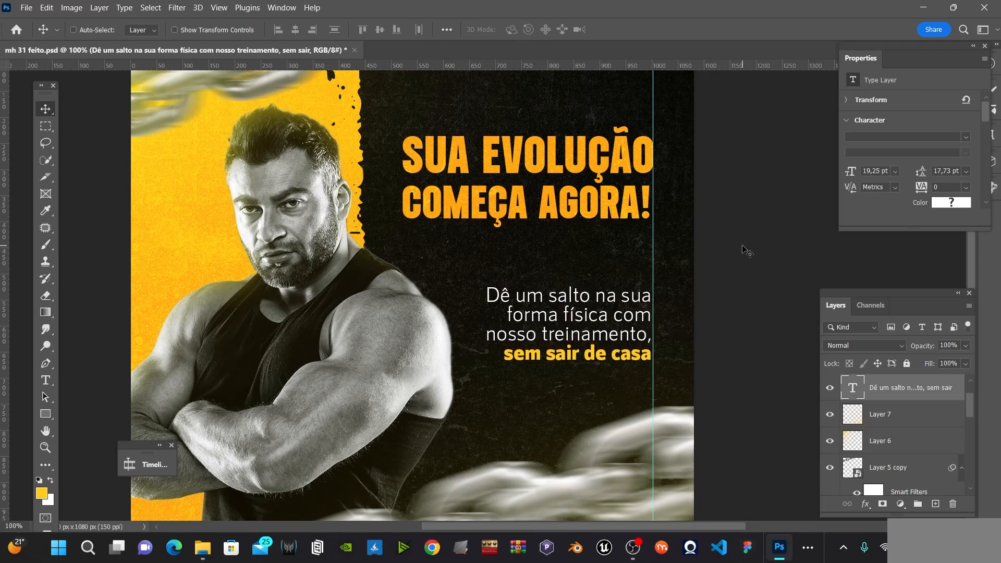
# - Move the vertical guide off the canvas and save the post
pyautogui.hotkey('ctrl', '-')
pyautogui.hotkey('ctrl', '-')
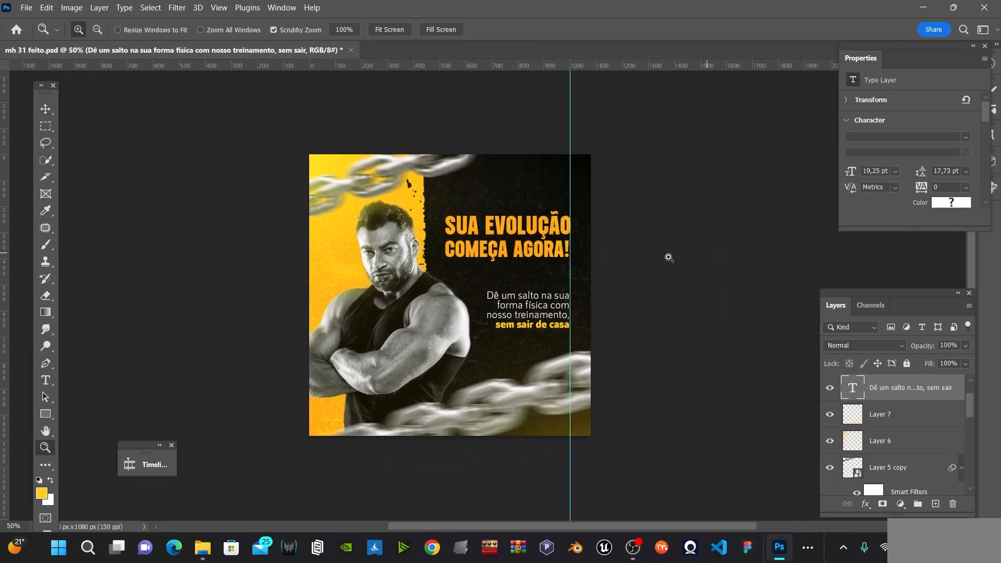
pyautogui.hotkey('ctrl', '+')
pyautogui.moveTo(624, 257); pyautogui.dragTo(131, 255)
pyautogui.hotkey('ctrl', 's')
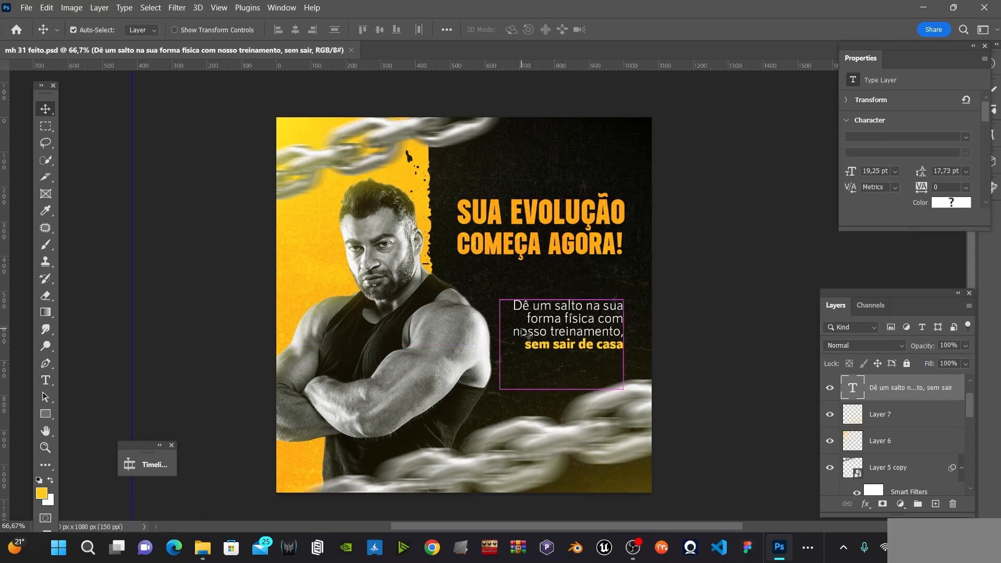
# - Paint white on the Layer 4 copy mask over the bodybuilder's shoulder and arm with a large soft brush at 50% opacity
pyautogui.hotkey('ctrl', '-')
pyautogui.click(425, 358)
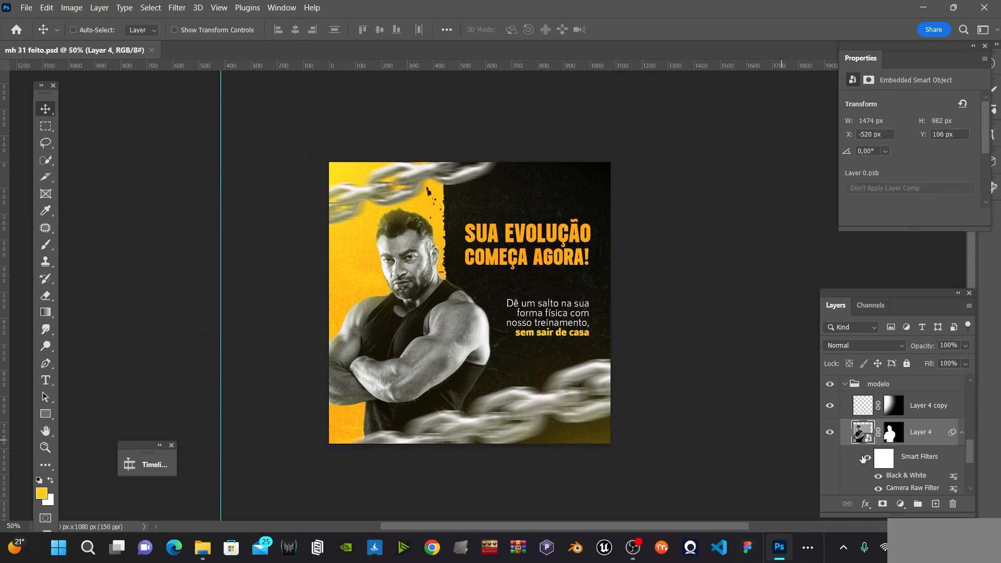
pyautogui.click(892, 411)
pyautogui.press('d')
pyautogui.press('b')
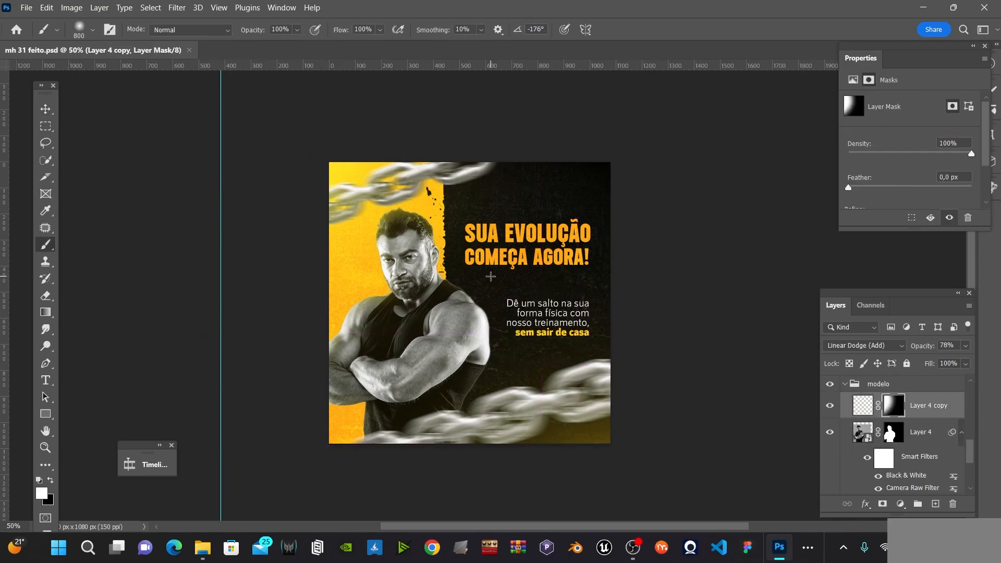
pyautogui.press('capslock')
pyautogui.press('[')
pyautogui.press('[')
pyautogui.press('[')
pyautogui.press('[')
pyautogui.press('[')
pyautogui.press('[')
pyautogui.press('[')
pyautogui.click(297, 30)
pyautogui.click(282, 46)
pyautogui.press(']')
pyautogui.press(']')
pyautogui.press(']')
pyautogui.press(']')
pyautogui.press(']')
pyautogui.press(']')
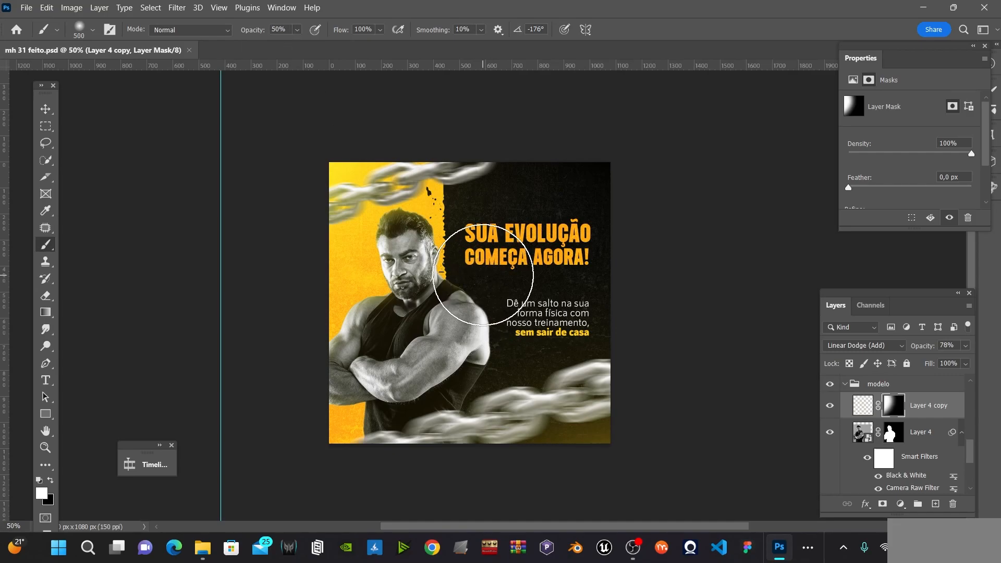
pyautogui.click(487, 292)
pyautogui.click(508, 301)
pyautogui.click(522, 334)
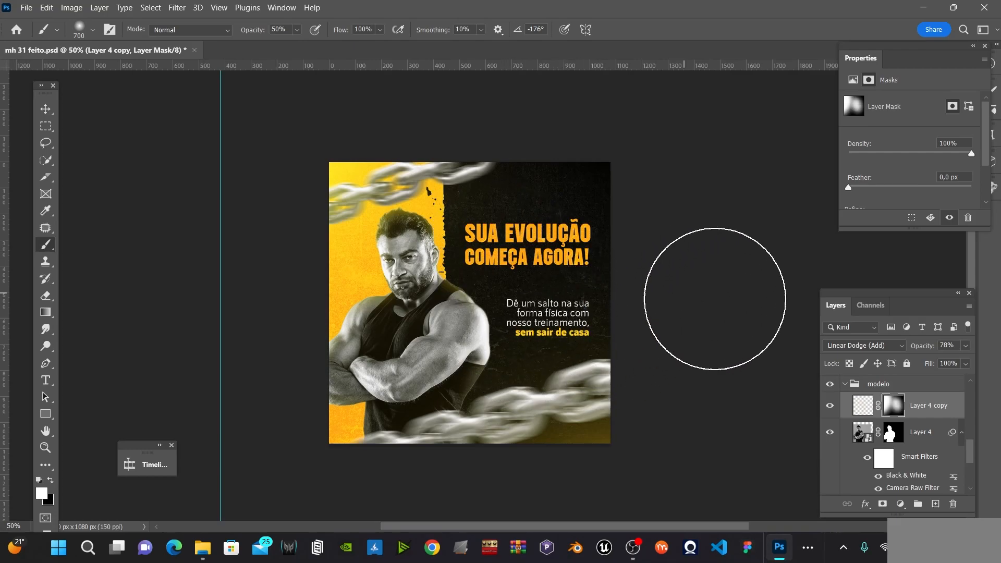
# - Paint a soft yellow glow over the canvas's upper-right corner on a new layer above Layer 7, and blend it with Linear Dodge (Add)
pyautogui.scroll(5, 906, 412)
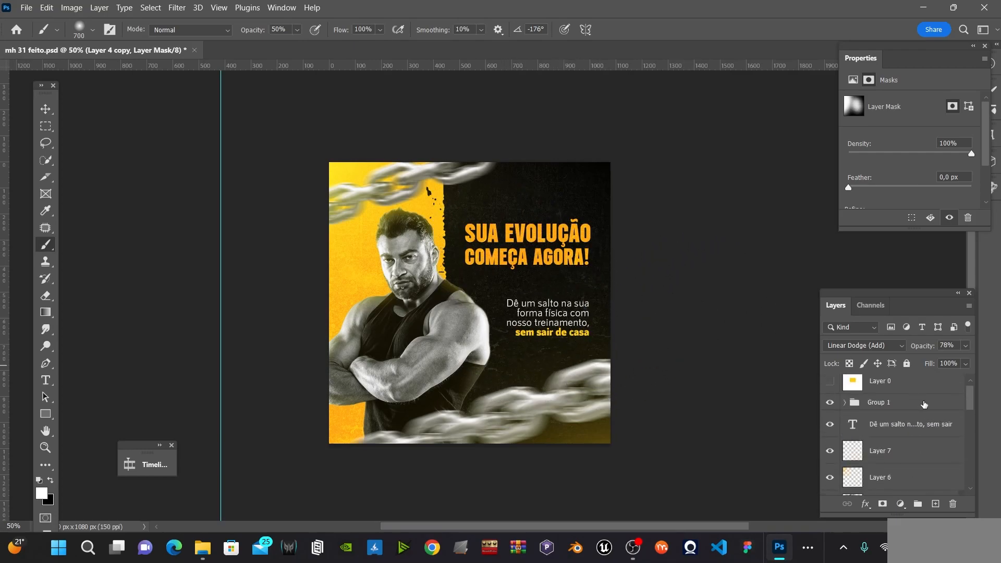
pyautogui.click(895, 454)
pyautogui.click(935, 503)
pyautogui.scroll(1, 636, 176)
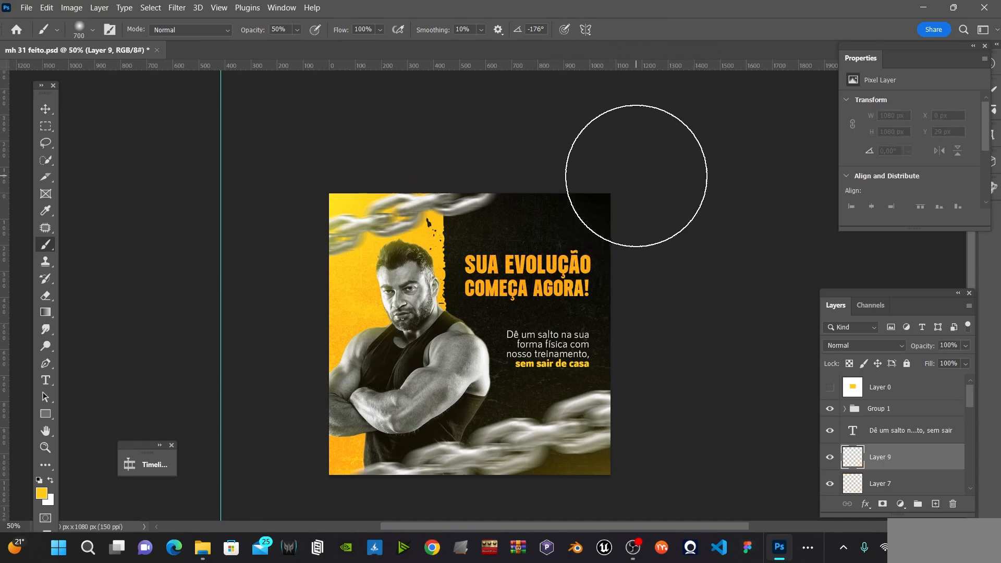
pyautogui.scroll(1, 636, 176)
pyautogui.press(']')
pyautogui.press(']')
pyautogui.press(']')
pyautogui.press(']')
pyautogui.press(']')
pyautogui.press(']')
pyautogui.press(']')
pyautogui.press(']')
pyautogui.press(']')
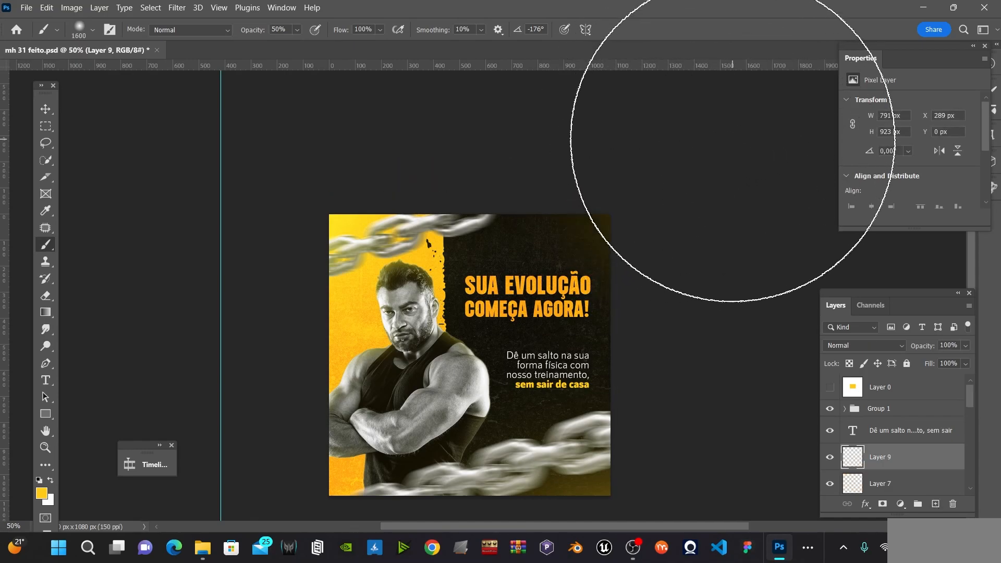
pyautogui.press(']')
pyautogui.press(']')
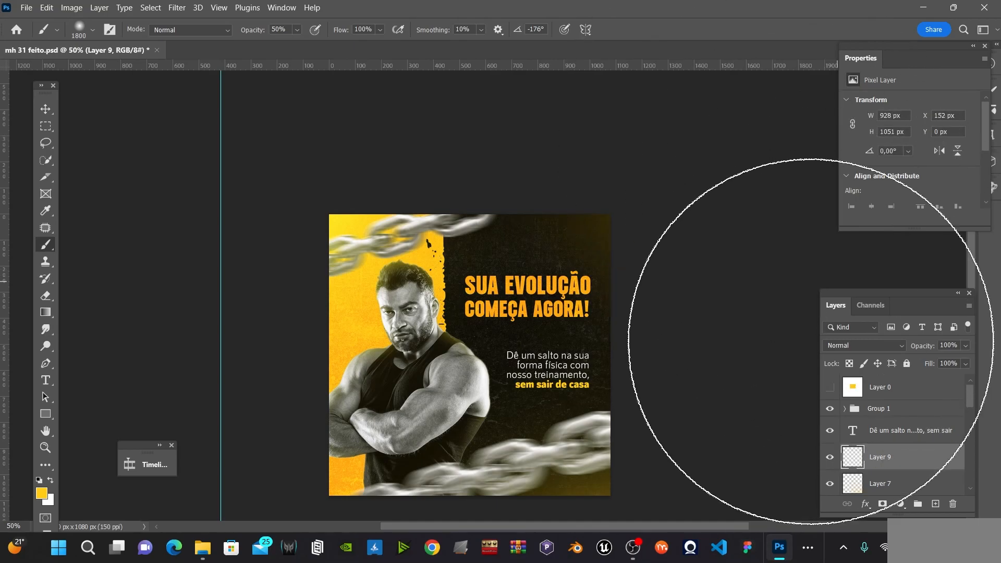
pyautogui.click(894, 345)
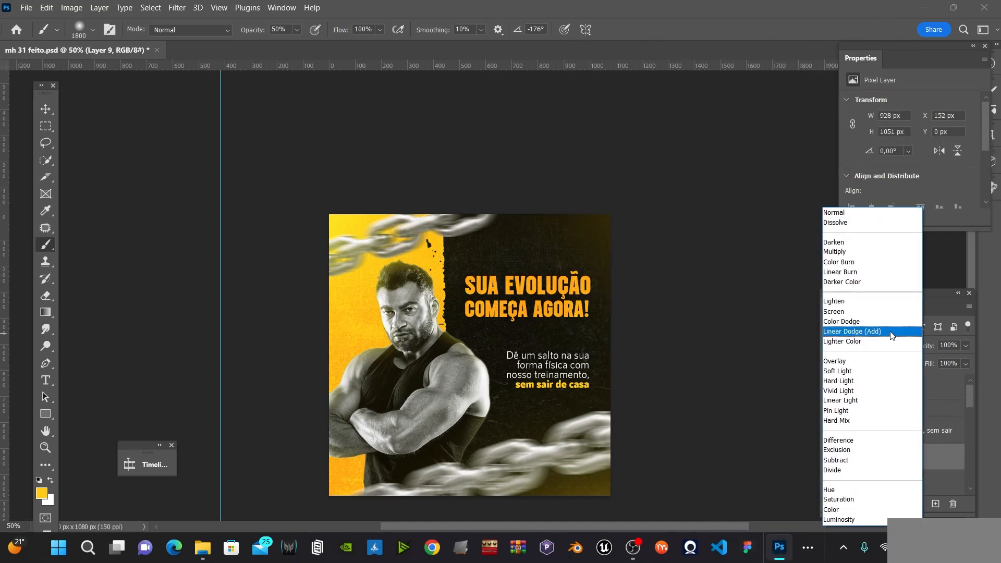
pyautogui.click(891, 332)
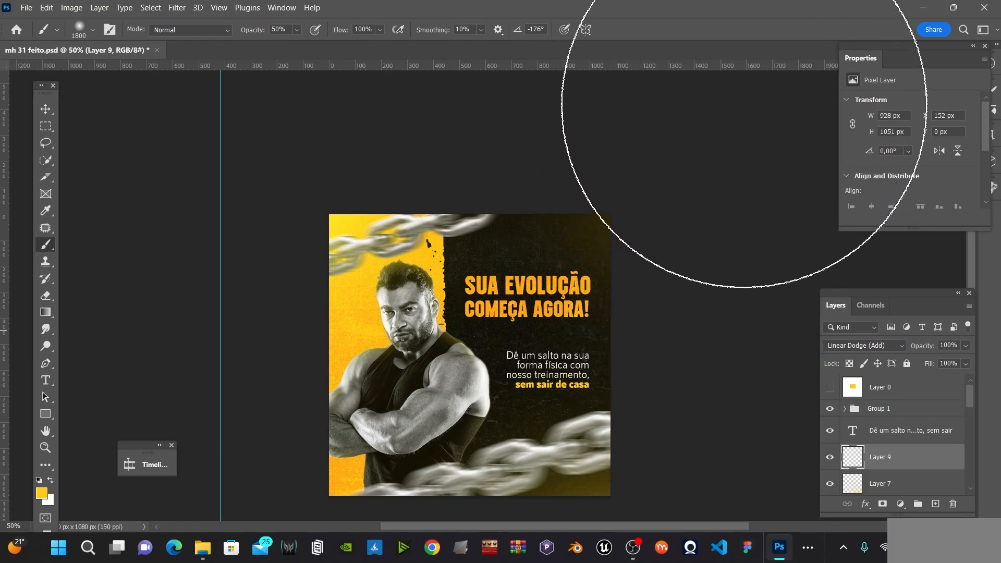
pyautogui.click(45, 108)
pyautogui.press('b')
pyautogui.press('[')
pyautogui.press('[')
pyautogui.press('[')
pyautogui.press('[')
pyautogui.press('[')
pyautogui.press('[')
pyautogui.press('[')
pyautogui.press('[')
pyautogui.press('[')
pyautogui.press('[')
pyautogui.press('[')
pyautogui.press('[')
pyautogui.press('[')
pyautogui.press('[')
pyautogui.press('[')
pyautogui.press('[')
pyautogui.press(']')
pyautogui.press(']')
pyautogui.press(']')
pyautogui.press(']')
pyautogui.press(']')
pyautogui.press(']')
pyautogui.press(']')
pyautogui.press(']')
pyautogui.press(']')
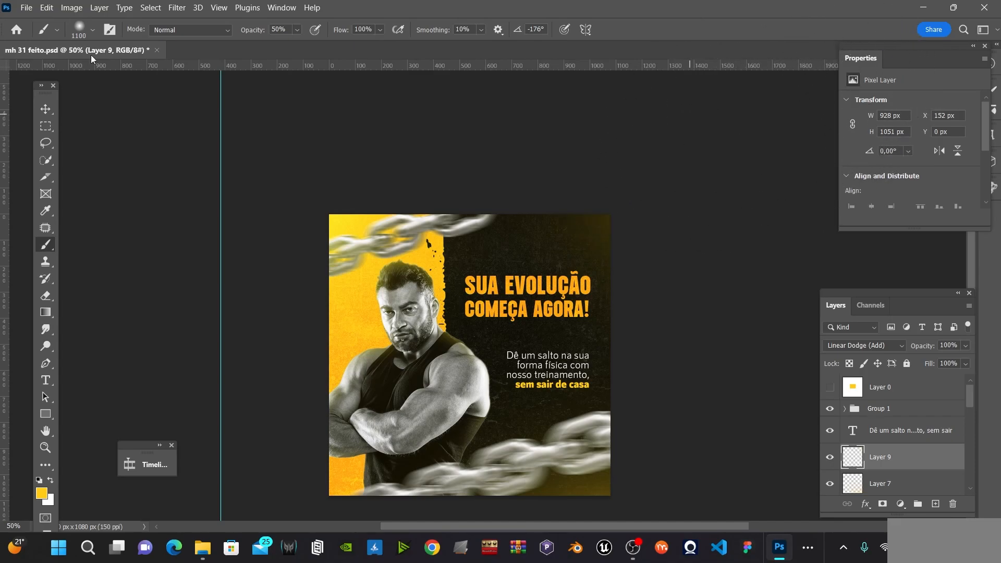
# - Save the post and zoom in to 66.7% to check the composition
pyautogui.hotkey('ctrl', 's')
pyautogui.press('z')
pyautogui.click(46, 111)
pyautogui.press('z')
pyautogui.click(519, 313)
pyautogui.scroll(-1, 617, 266)
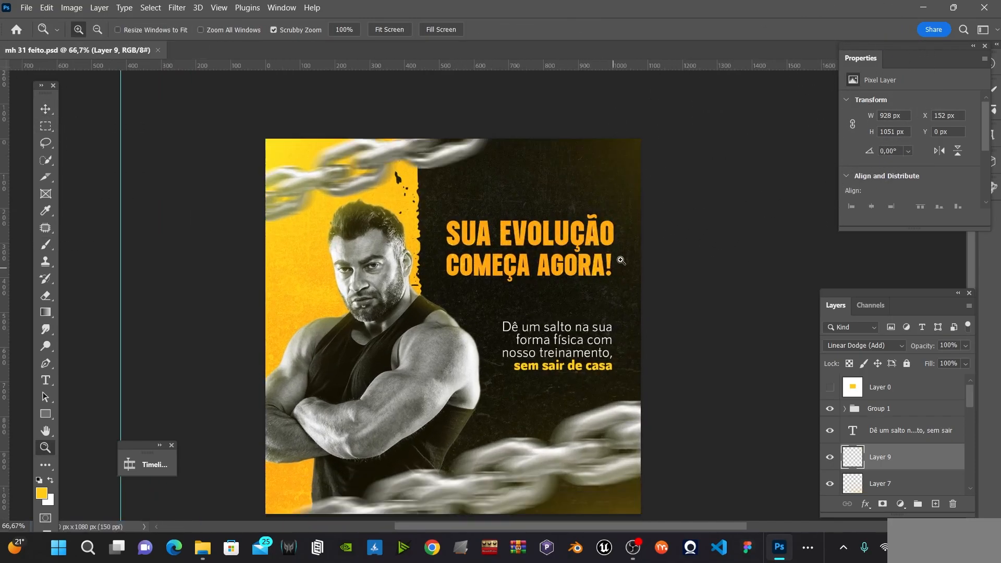
# - Fill a new layer directly above Layer 2 with black and lower its opacity to 38%
pyautogui.scroll(-1, 617, 265)
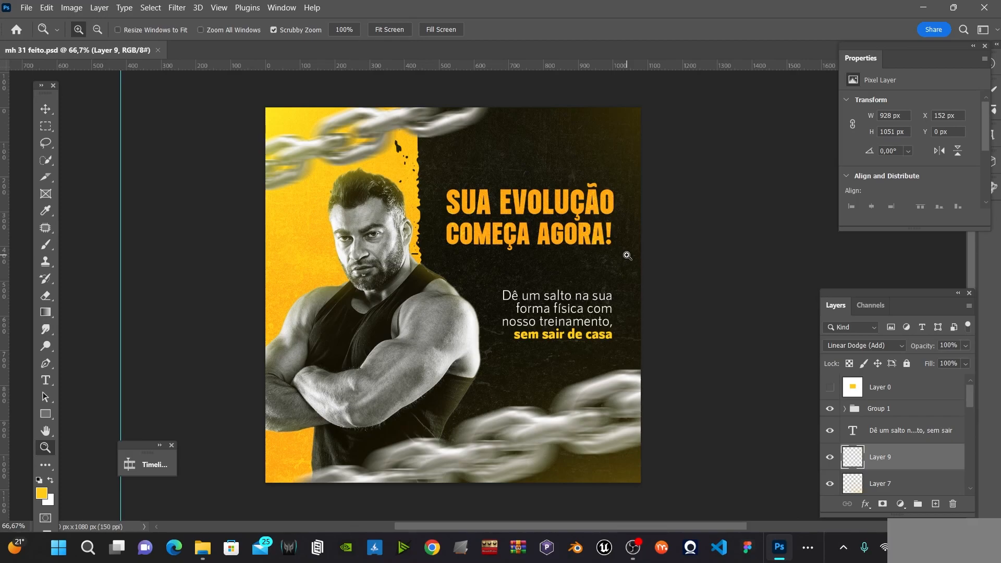
pyautogui.press('v')
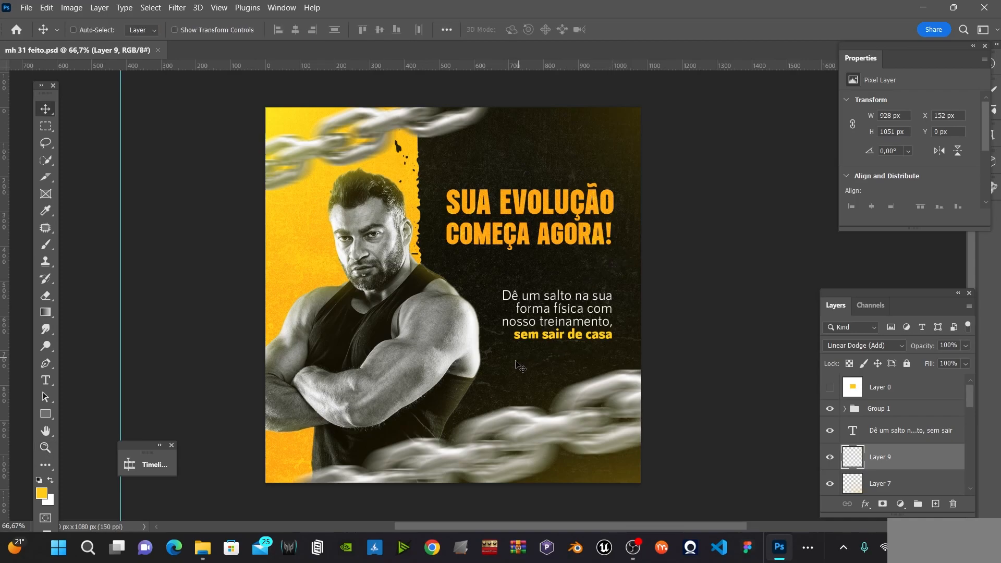
pyautogui.scroll(-5, 965, 460)
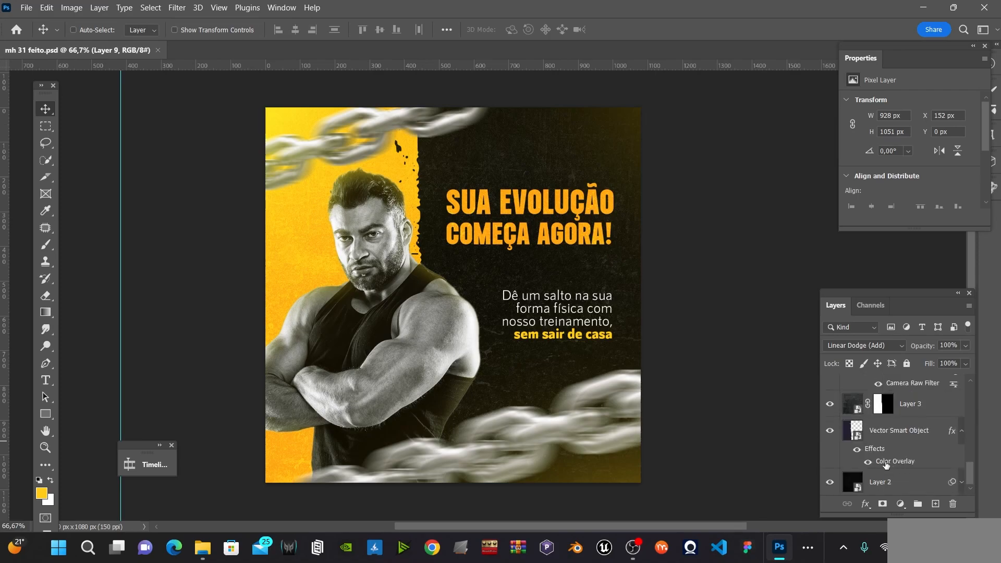
pyautogui.click(881, 488)
pyautogui.click(832, 484)
pyautogui.click(832, 484)
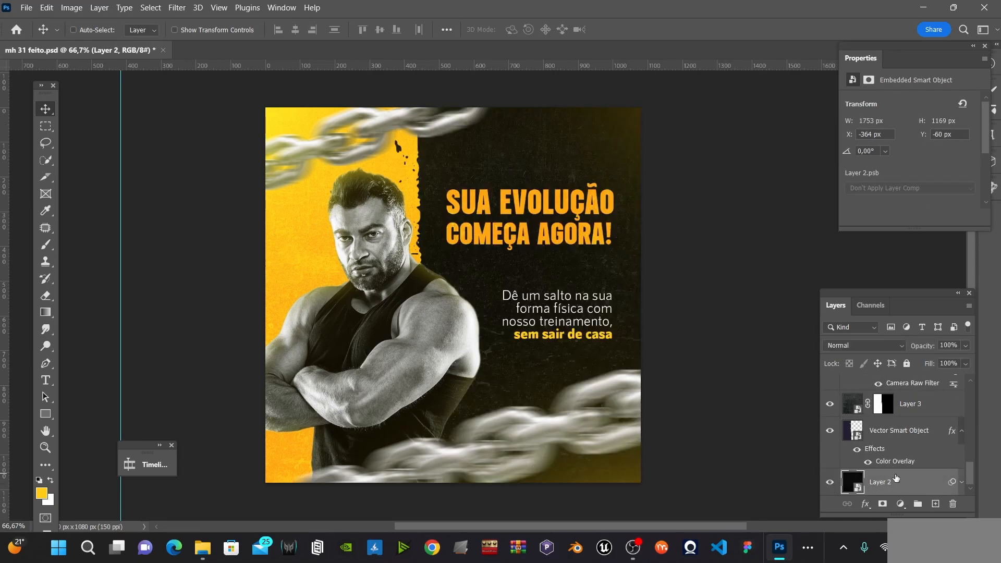
pyautogui.click(937, 506)
pyautogui.press('d')
pyautogui.hotkey('alt', 'BackSpace')
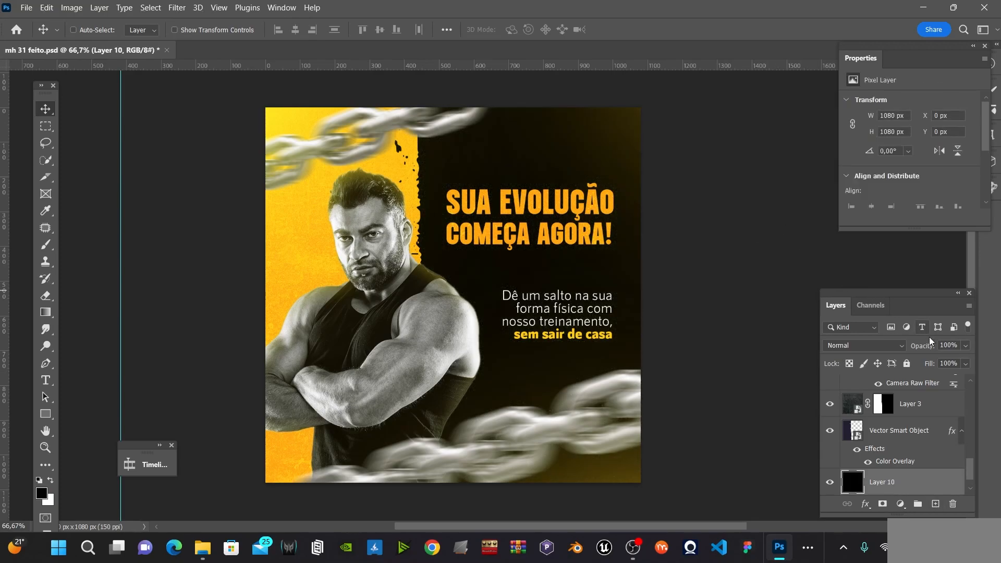
pyautogui.moveTo(965, 348); pyautogui.dragTo(934, 363)
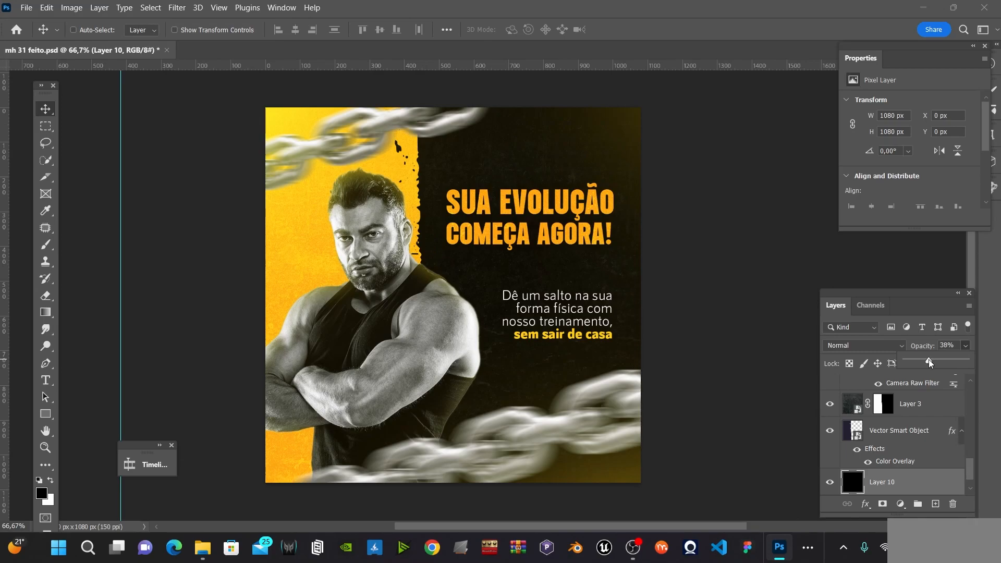
# - Compare the composition with the black layer hidden and shown, and save the post
pyautogui.click(830, 483)
pyautogui.click(830, 483)
pyautogui.hotkey('ctrl', 's')
pyautogui.press('z')
pyautogui.click(524, 256)
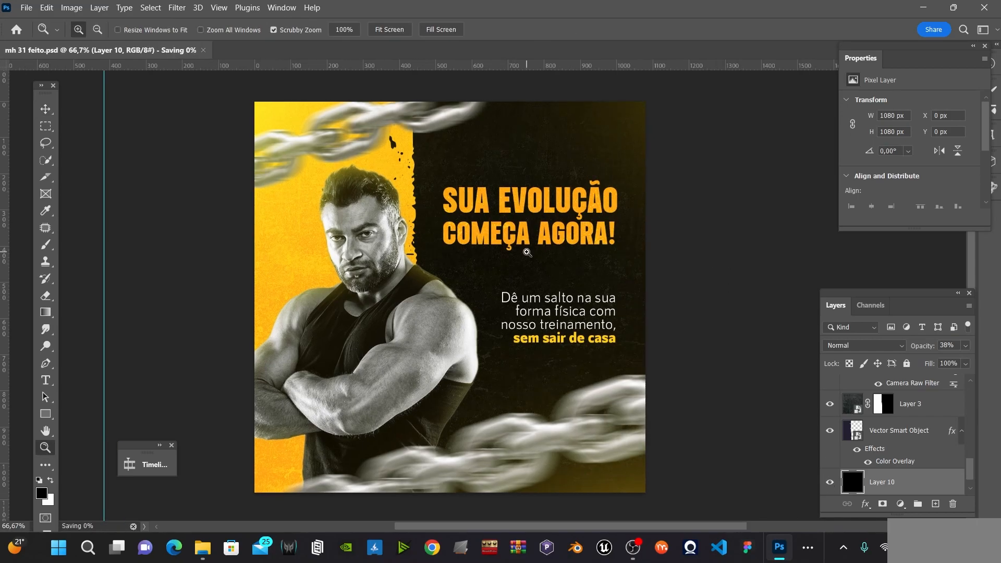
pyautogui.keyDown('alt'); pyautogui.click(721, 201); pyautogui.keyUp('alt')
pyautogui.press('v')
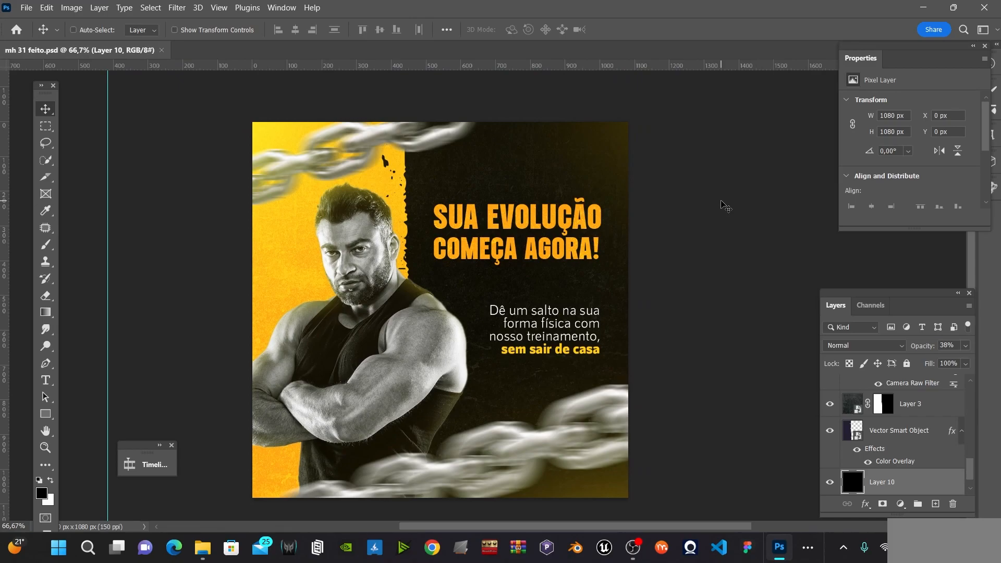
# - Remove the hidden Layer 0 and stamp the visible layers into a new Smart Object at the top of the stack
pyautogui.hotkey('ctrl', 'alt', 'a')
pyautogui.hotkey('ctrl', 'g')
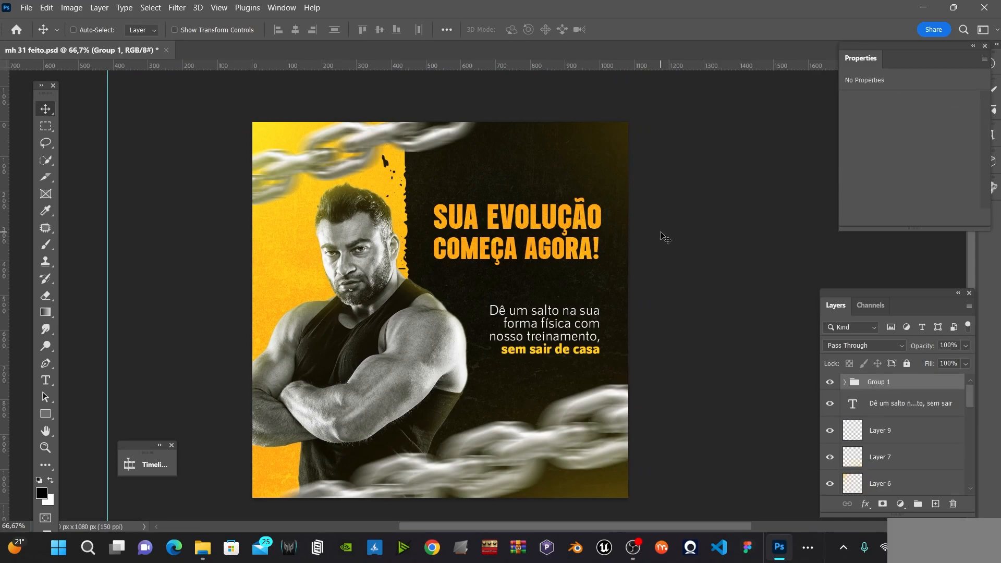
pyautogui.hotkey('ctrl', 'shift', 'alt', 'e')
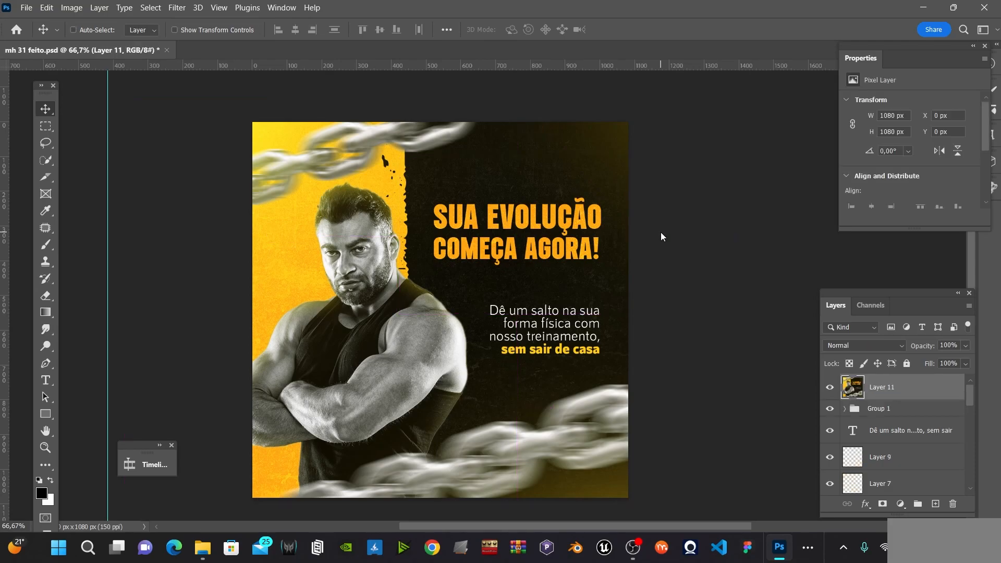
pyautogui.rightClick(909, 394)
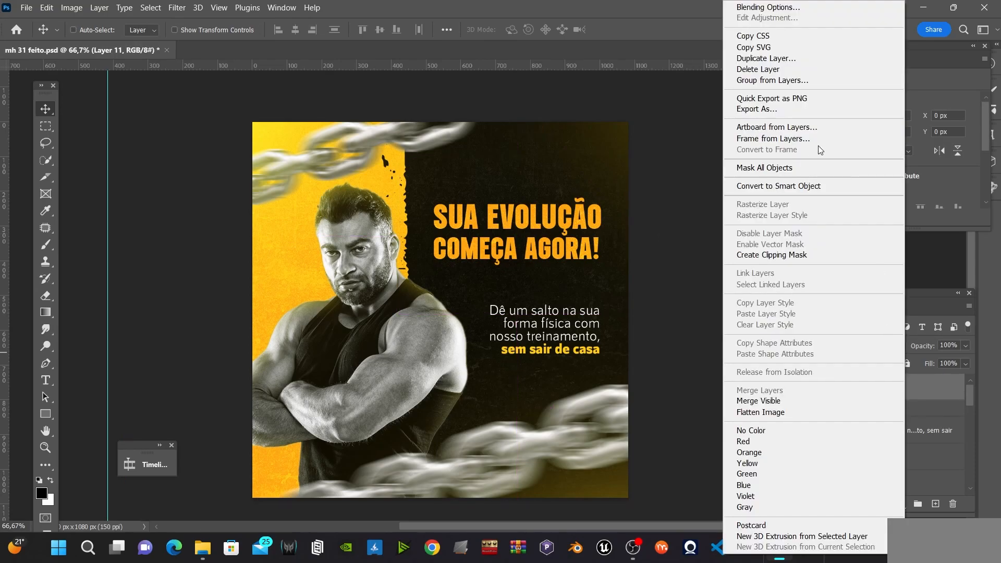
pyautogui.click(793, 186)
# - Open Camera Raw Filter on Layer 11 and set Exposure -0,25, Contrast +21, Texture +37 and Clarity +35
pyautogui.click(177, 7)
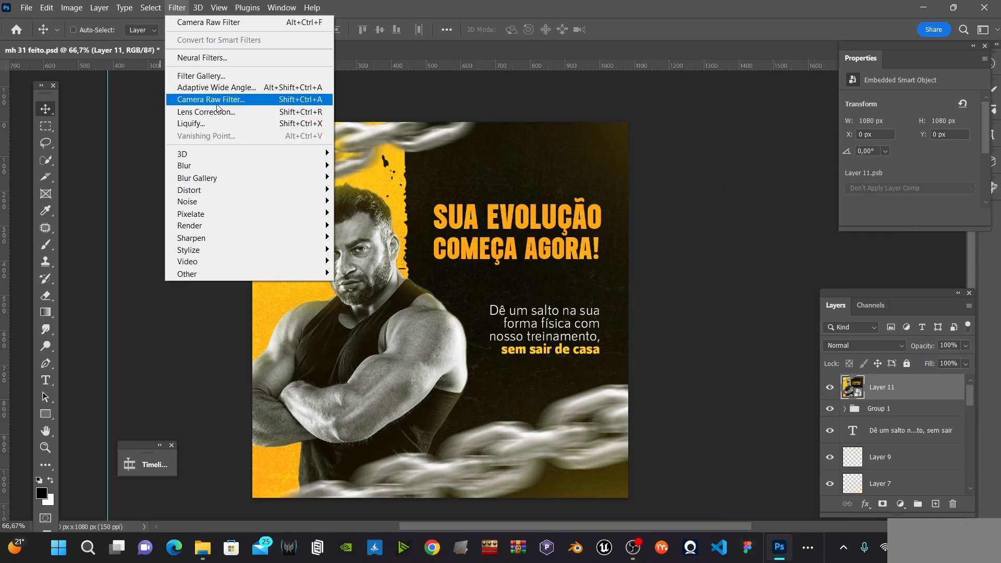
pyautogui.click(215, 100)
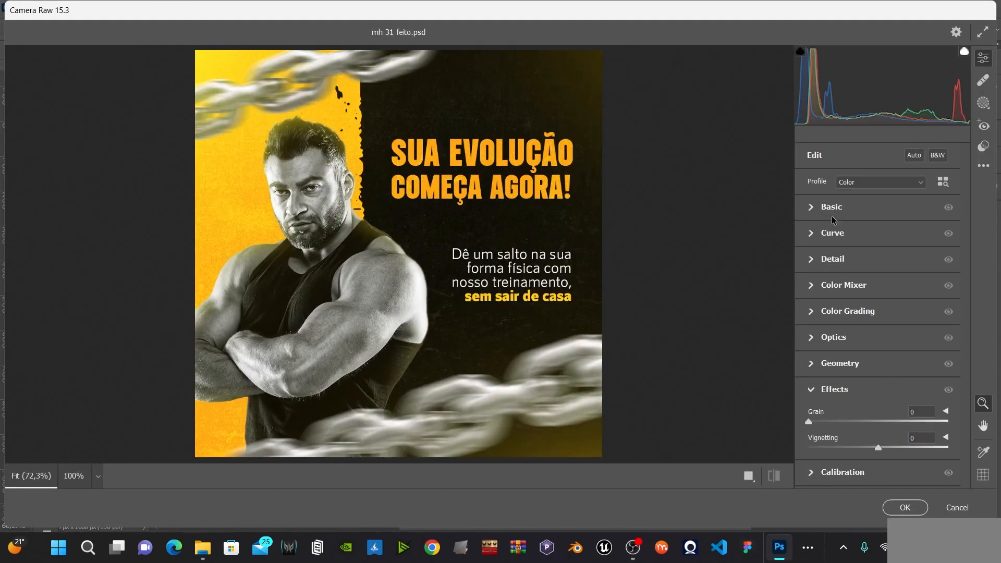
pyautogui.click(833, 219)
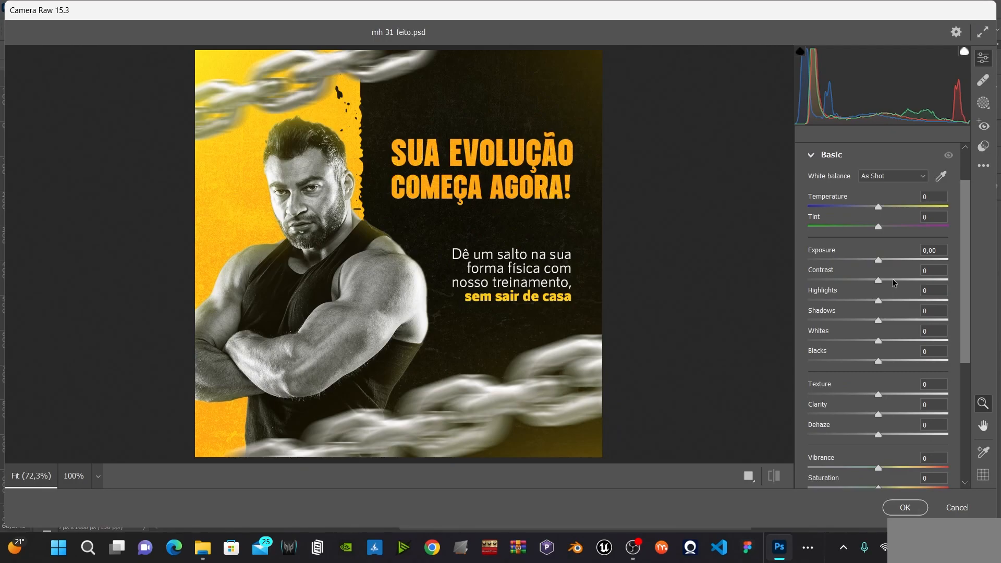
pyautogui.click(893, 281)
pyautogui.moveTo(878, 260); pyautogui.dragTo(876, 260)
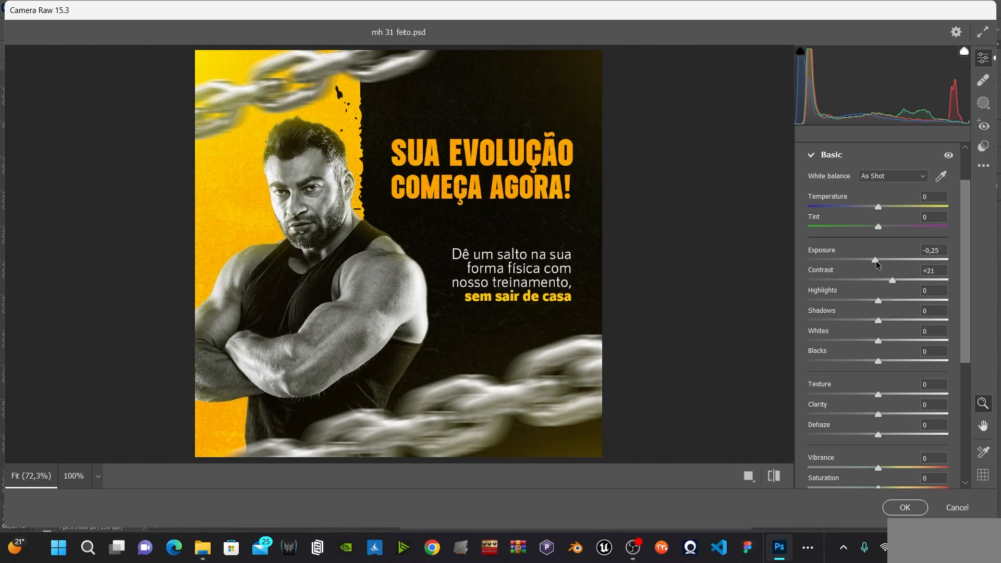
pyautogui.click(904, 395)
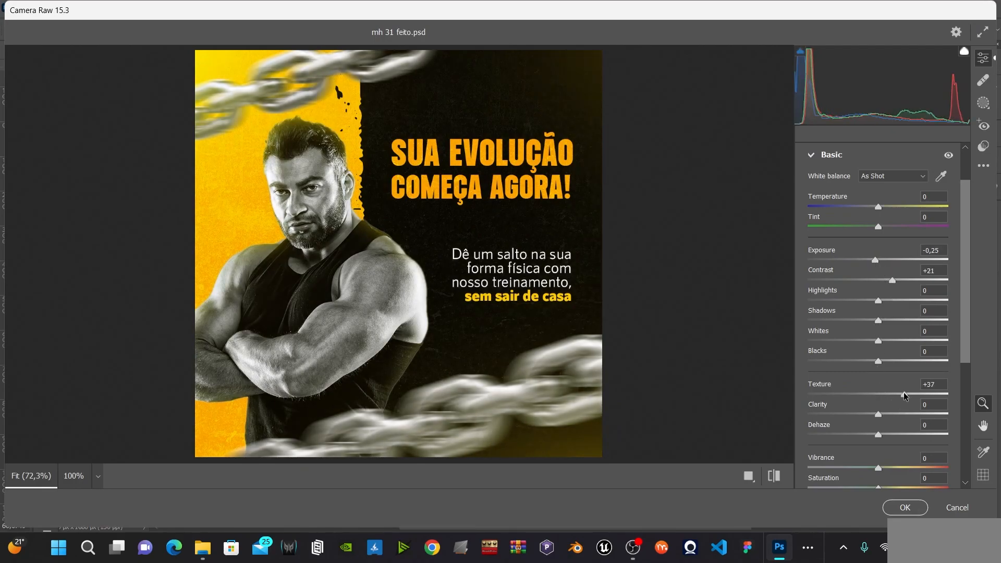
pyautogui.click(902, 414)
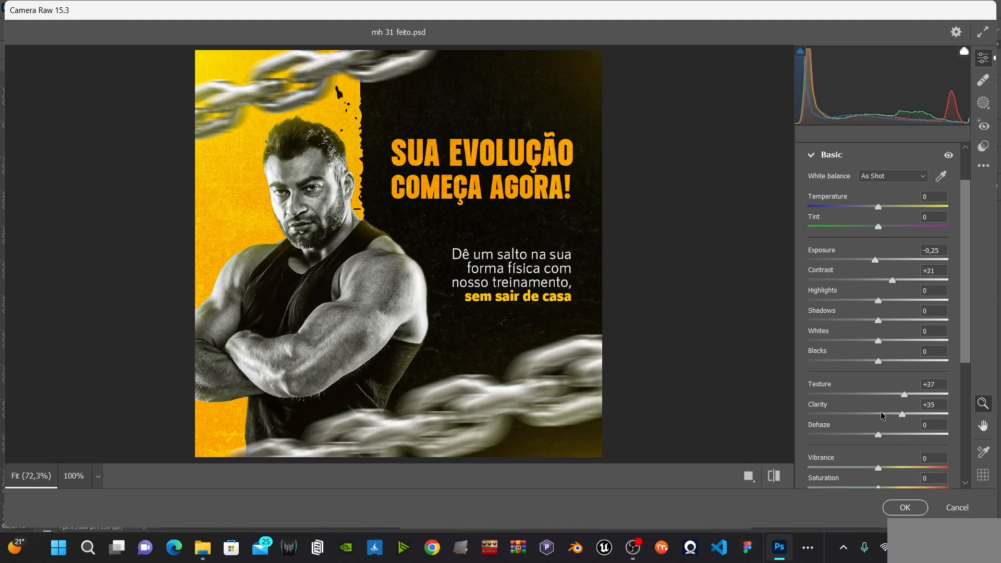
# - Add a light grain of about 16 under Effects and apply the Camera Raw Filter
pyautogui.scroll(-5, 880, 412)
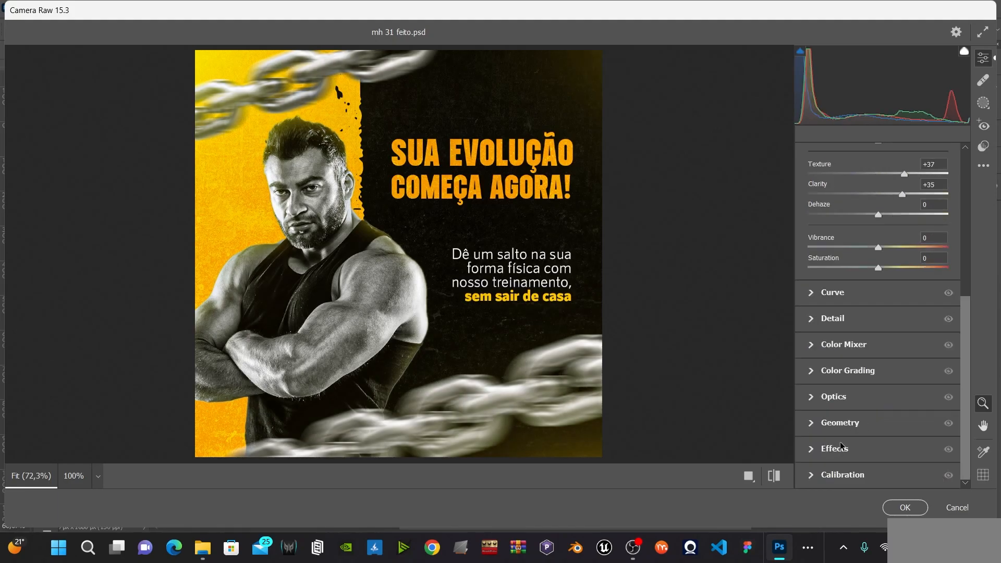
pyautogui.click(812, 449)
pyautogui.click(831, 420)
pyautogui.click(898, 505)
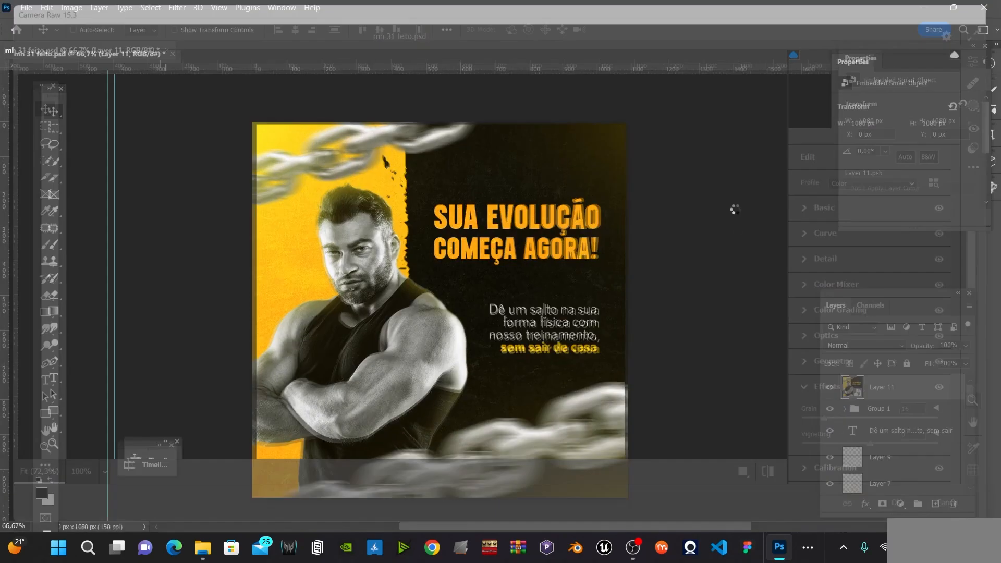
# - Lower Layer 11's opacity to 61% and check the whole composition
pyautogui.click(964, 344)
pyautogui.click(942, 360)
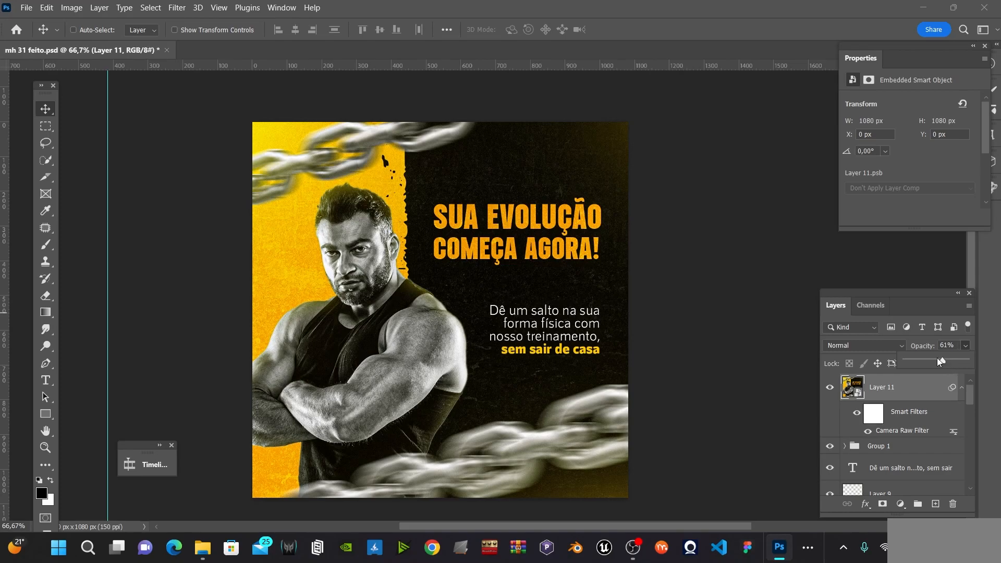
pyautogui.hotkey('ctrl', '-')
pyautogui.press('z')
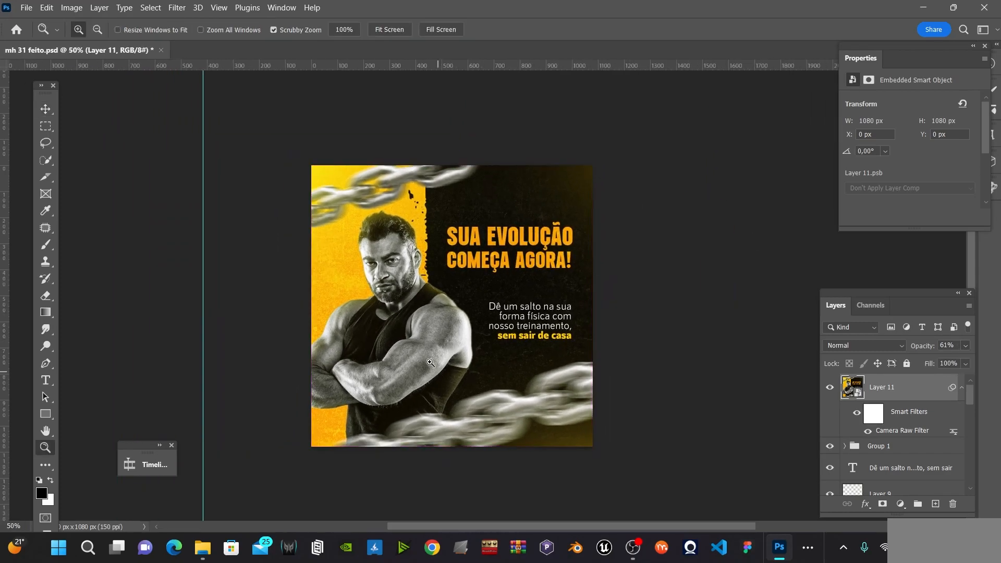
pyautogui.click(429, 361)
pyautogui.press('v')
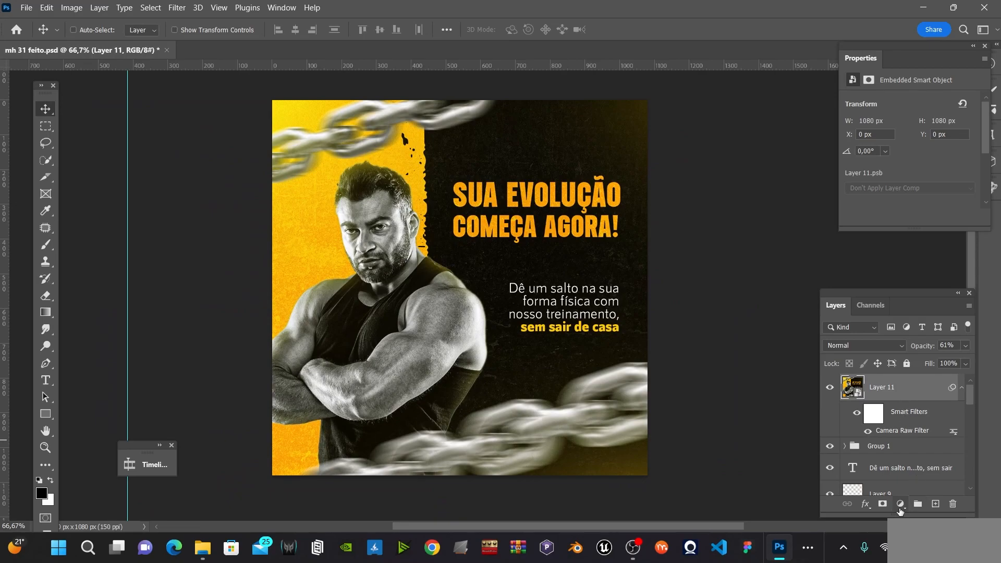
# - Add a Color Lookup adjustment layer above Layer 11 using 3Strip.look at 51% opacity
pyautogui.click(900, 506)
pyautogui.click(924, 439)
pyautogui.click(854, 392)
pyautogui.click(925, 101)
pyautogui.click(891, 163)
pyautogui.click(965, 346)
pyautogui.click(937, 359)
# - Try the 2Strip.look LUT on Color Lookup 1 and return to 3Strip.look
pyautogui.click(933, 102)
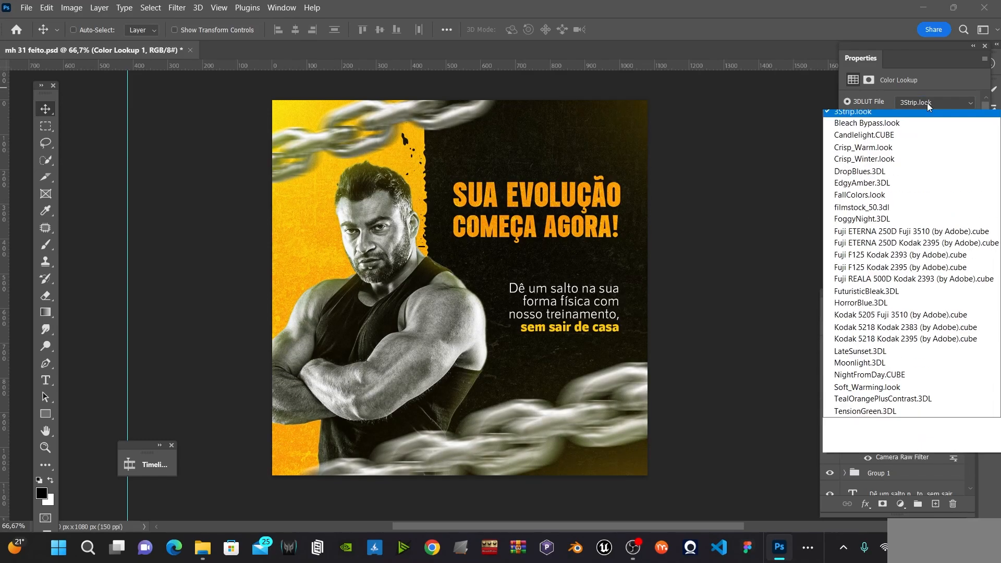
pyautogui.click(894, 154)
pyautogui.press('Up')
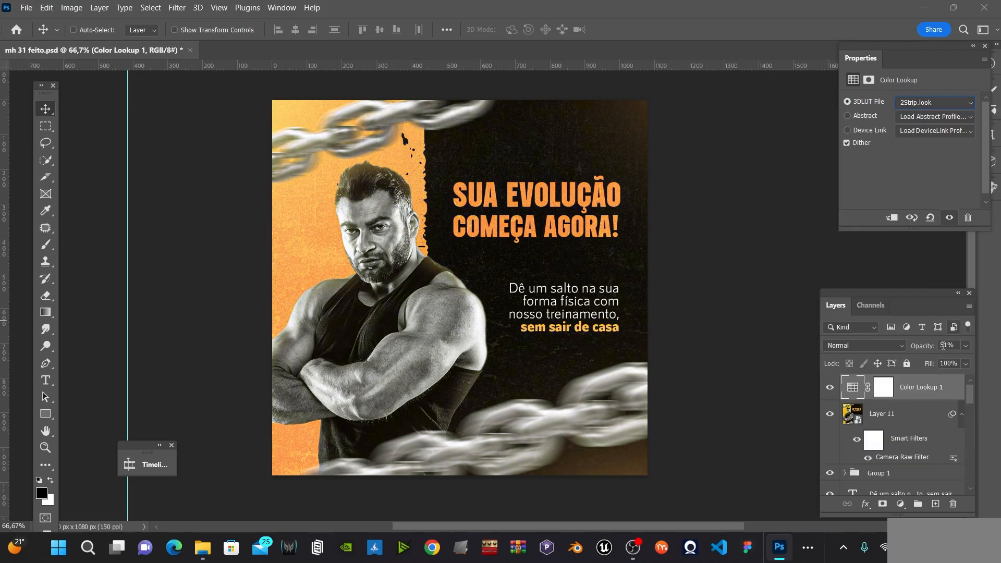
pyautogui.click(933, 102)
pyautogui.click(896, 164)
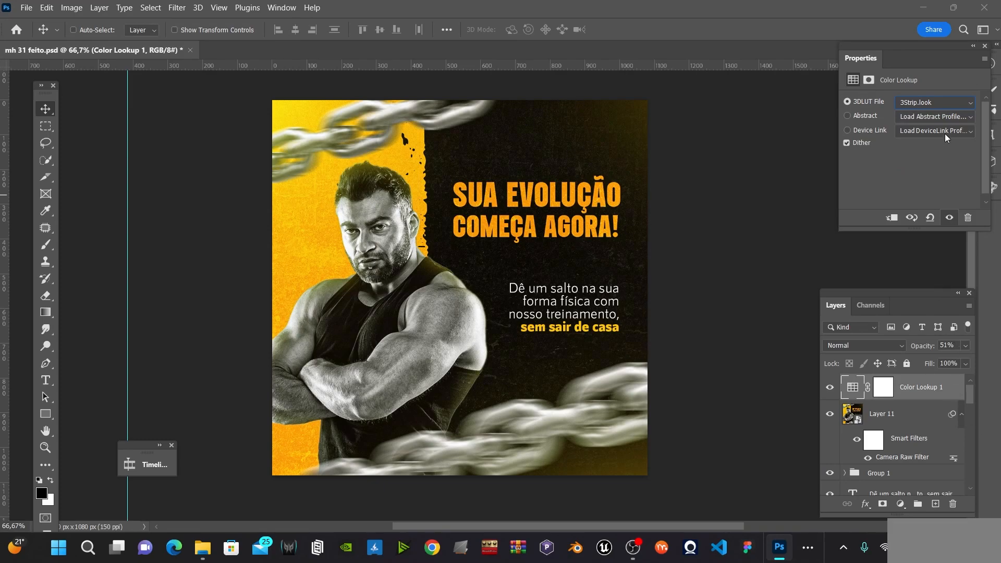
pyautogui.click(951, 105)
pyautogui.click(950, 105)
# - Add a second Color Lookup adjustment layer on top with a Fuji ETERNA 250D LUT
pyautogui.click(900, 503)
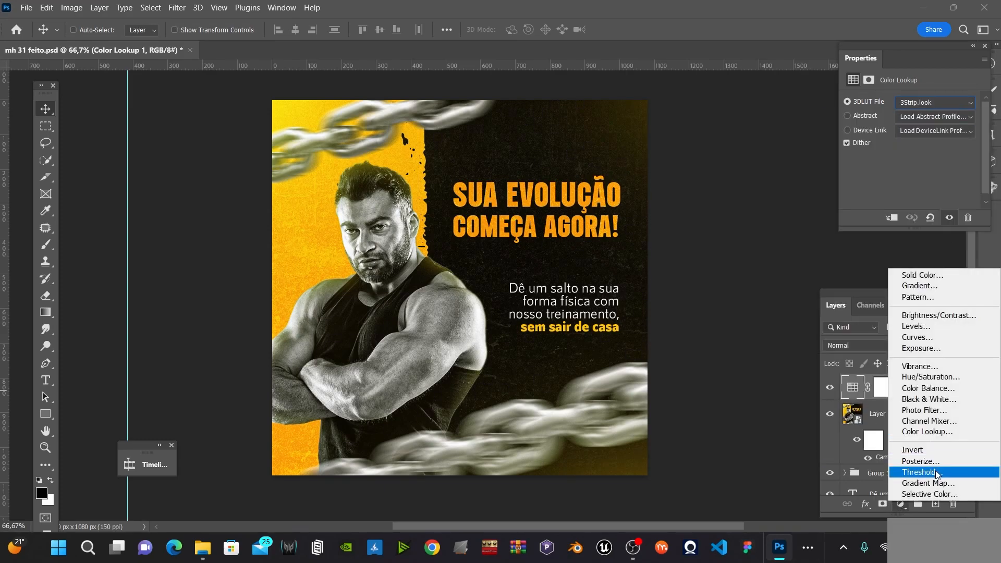
pyautogui.click(943, 432)
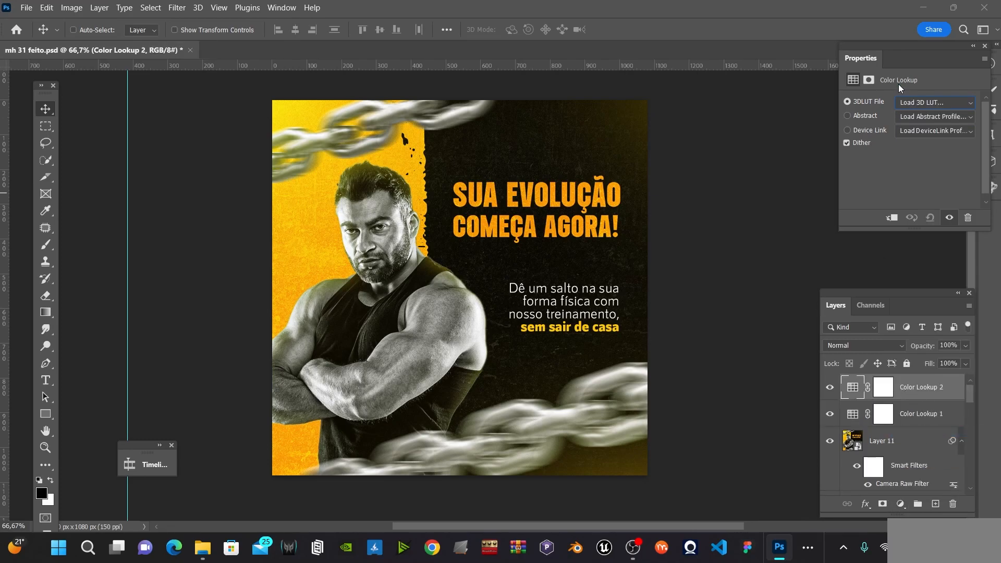
pyautogui.click(911, 103)
pyautogui.click(897, 287)
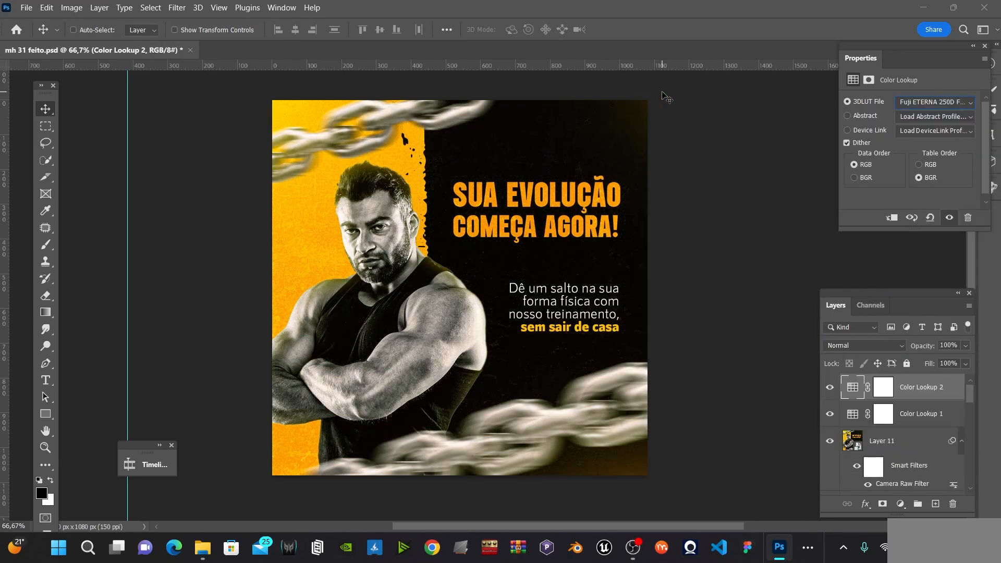
# - Cycle through the LUTs on Color Lookup 2, settle on Soft_Warming.look and reduce the layer's opacity
pyautogui.press('Down')
pyautogui.press('Down')
pyautogui.press('Down')
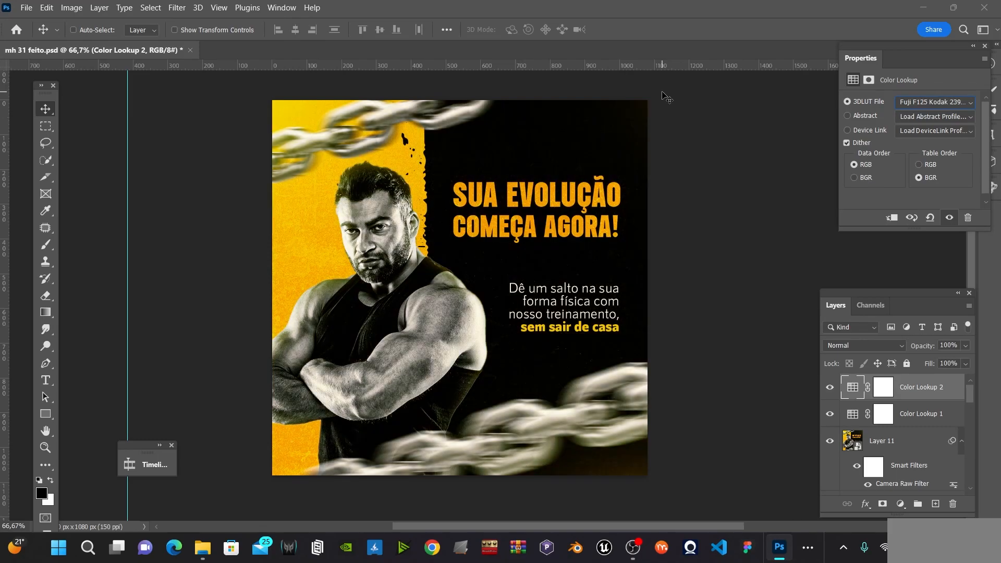
pyautogui.press('Down')
pyautogui.press('Down')
pyautogui.press('Down')
pyautogui.press('Down')
pyautogui.press('Down')
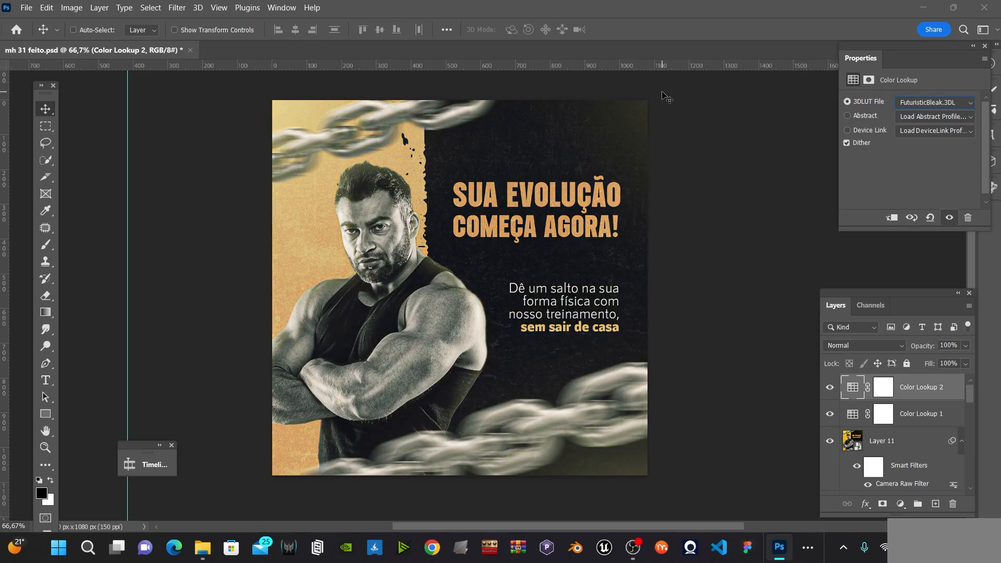
pyautogui.press('Down')
pyautogui.press('Down')
pyautogui.press('Down')
pyautogui.press('Down')
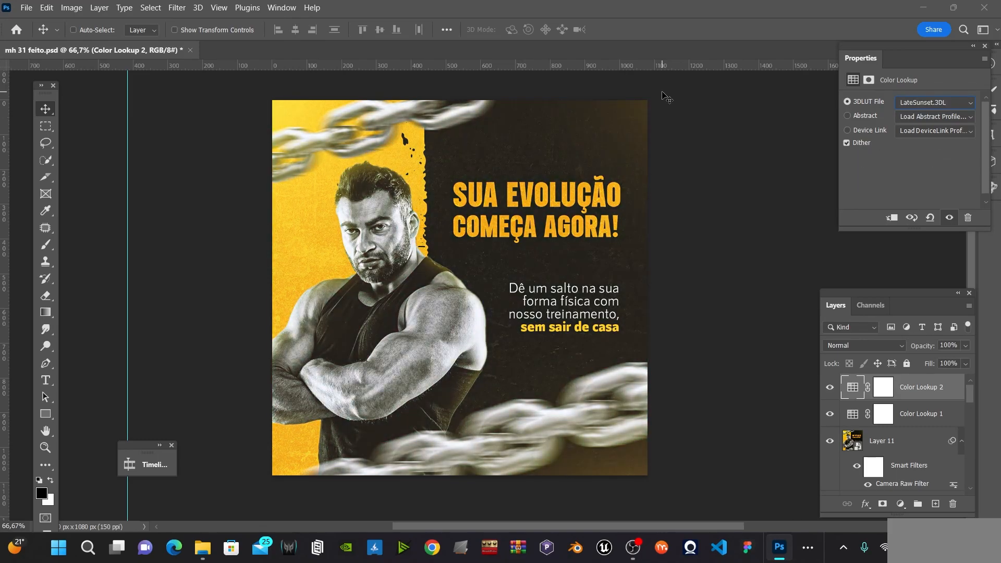
pyautogui.press('Down')
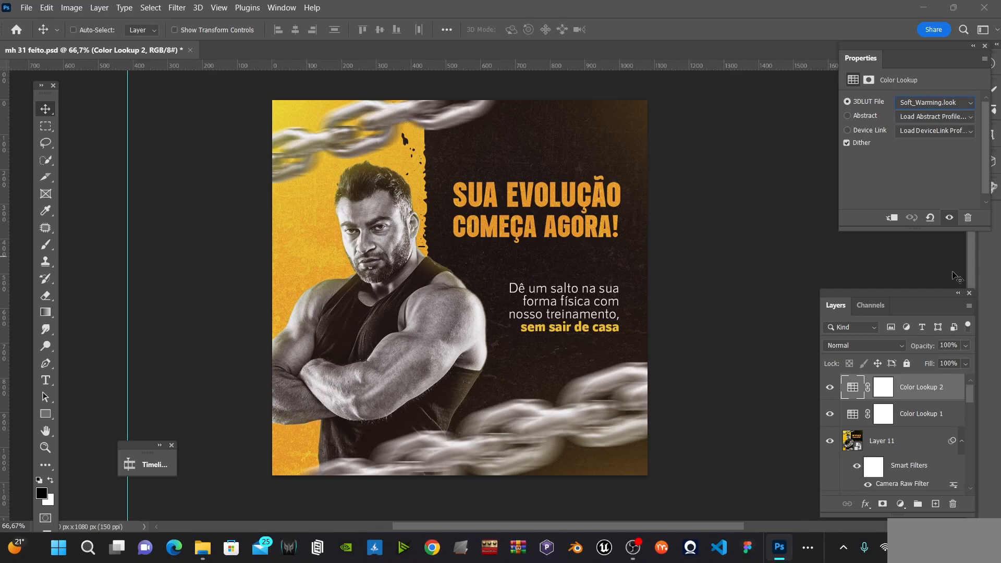
pyautogui.click(966, 345)
# - Add a third Color Lookup adjustment layer above Color Lookup 2 and load a Fuji ETERNA 250D LUT
pyautogui.click(900, 504)
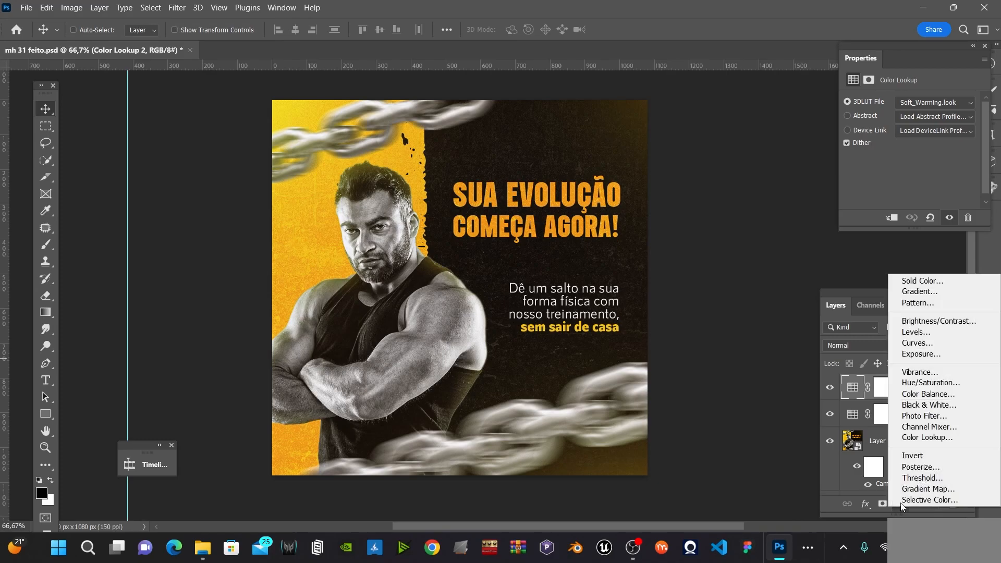
pyautogui.click(926, 439)
pyautogui.click(855, 390)
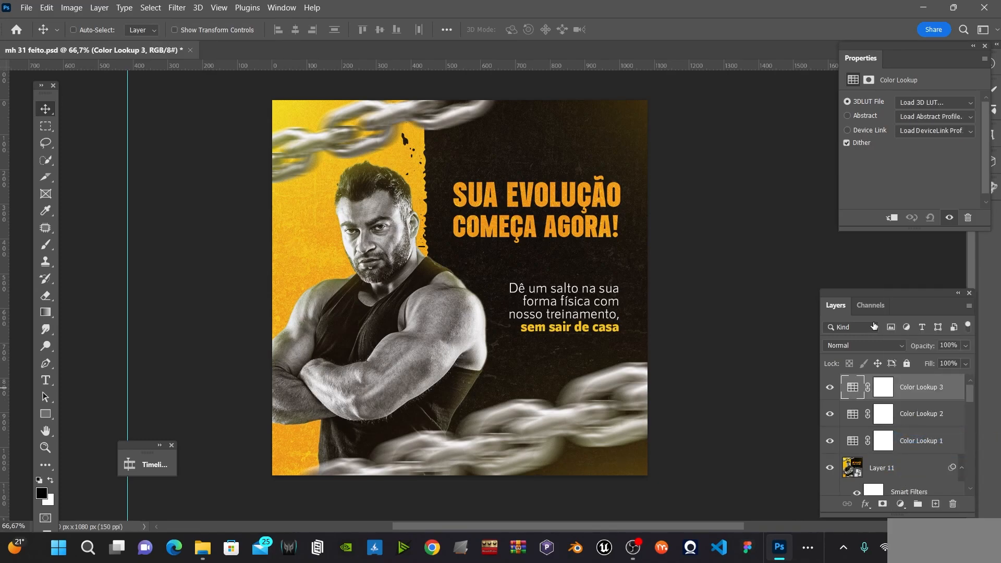
pyautogui.click(923, 102)
pyautogui.click(869, 285)
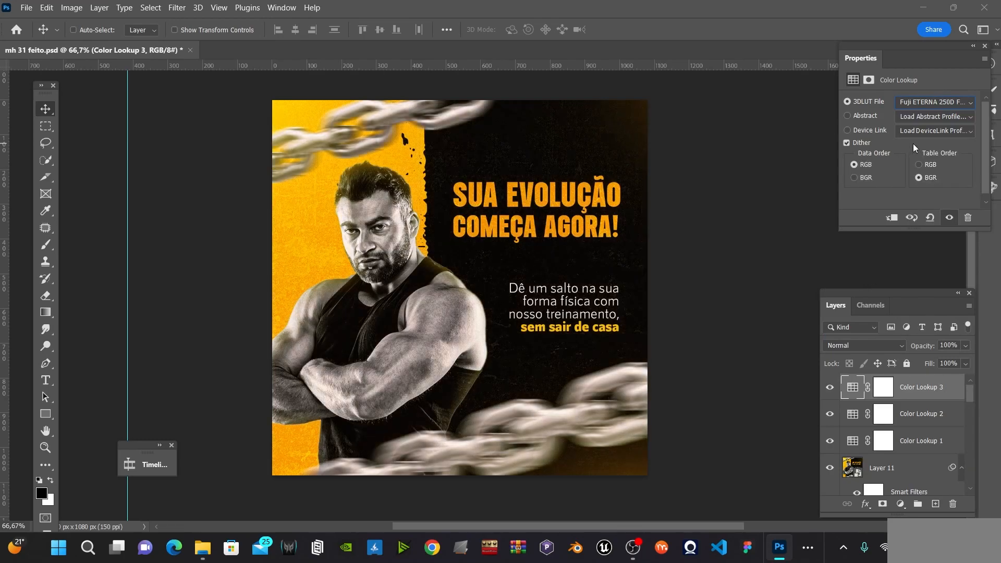
# - Switch Color Lookup 3 to a Fuji F125 Kodak LUT, lower the layer's opacity to 15% and compare the image with and without it
pyautogui.press('Down')
pyautogui.press('Down')
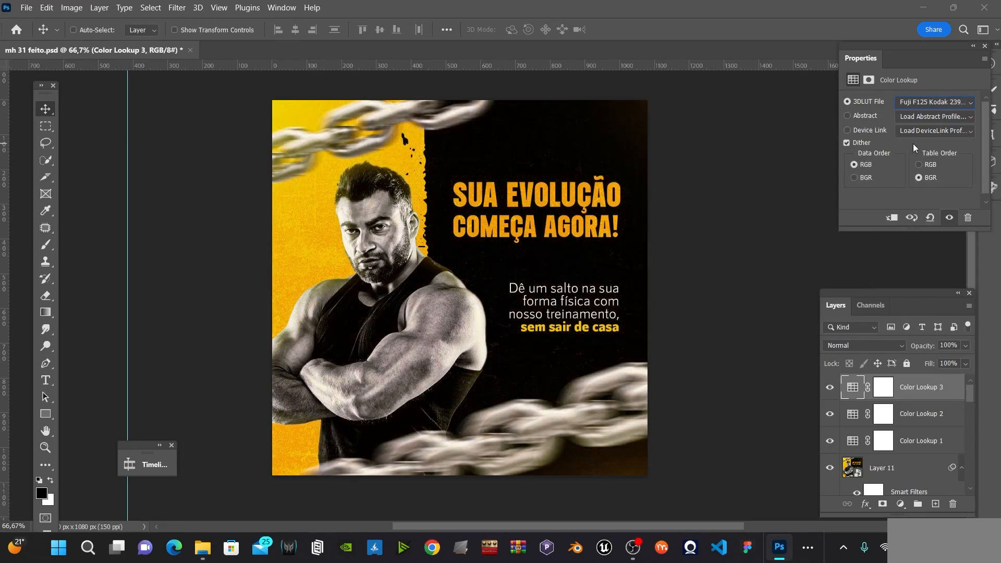
pyautogui.press('Down')
pyautogui.click(965, 364)
pyautogui.click(917, 363)
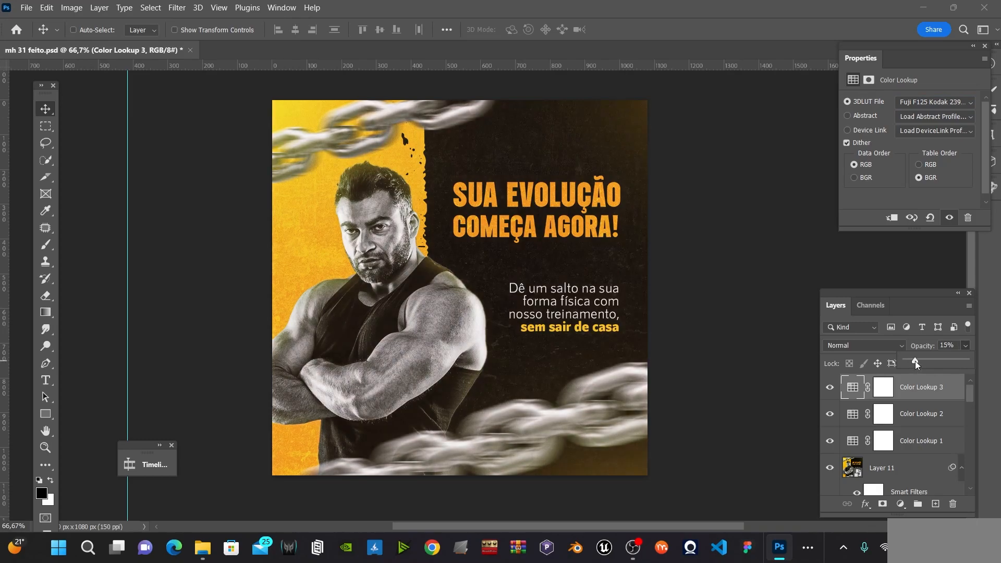
pyautogui.click(831, 388)
pyautogui.click(830, 388)
# - Group the three Color Lookup layers, reduce the group's opacity to 60% and compare the image with and without the grading
pyautogui.keyDown('shift'); pyautogui.click(945, 448); pyautogui.keyUp('shift')
pyautogui.hotkey('ctrl', 'g')
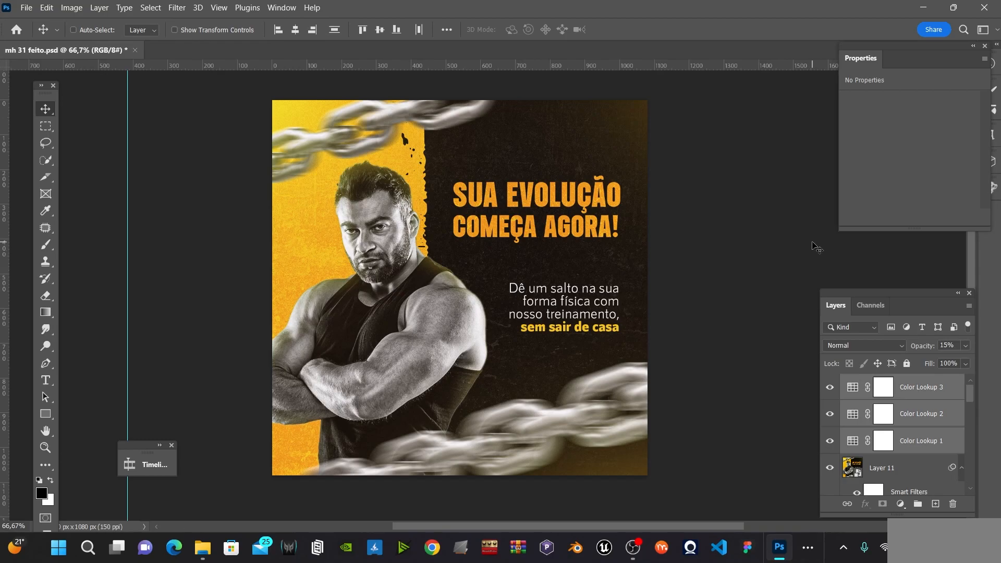
pyautogui.click(966, 346)
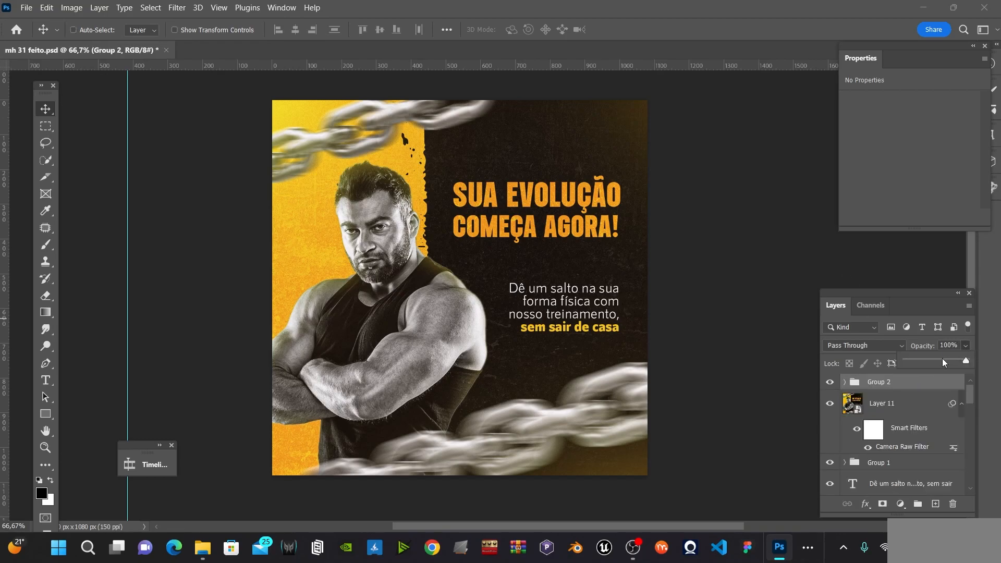
pyautogui.click(831, 383)
pyautogui.click(831, 384)
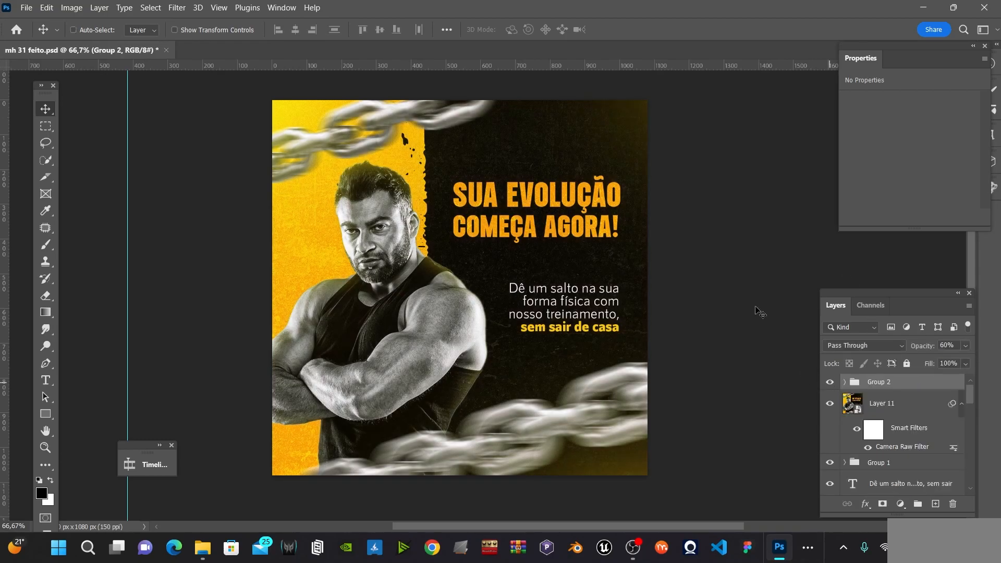
# - Save the document and review the finished composition
pyautogui.hotkey('ctrl', 's')
pyautogui.press('z')
pyautogui.keyDown('alt'); pyautogui.click(741, 205); pyautogui.keyUp('alt')
pyautogui.click(511, 306)
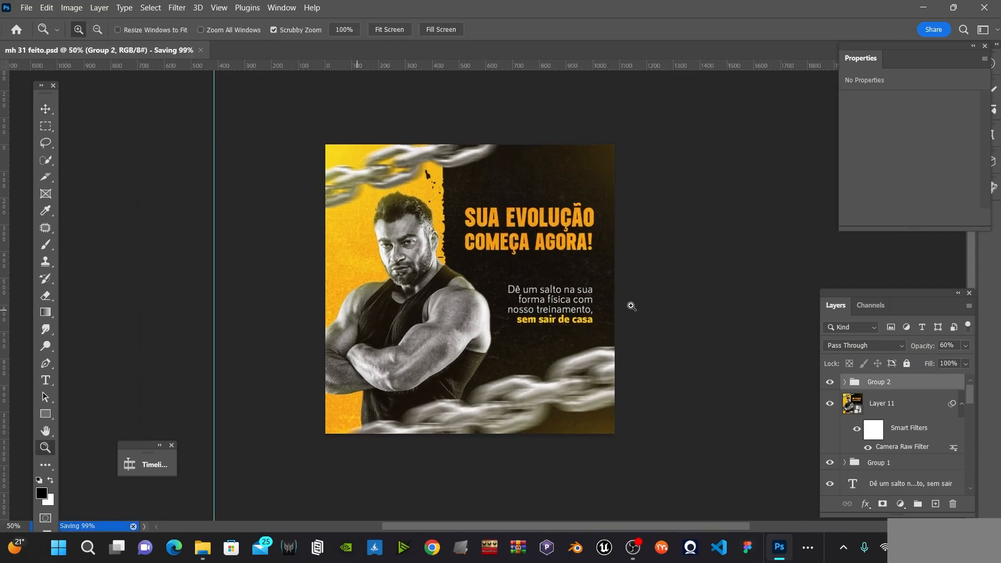
pyautogui.click(650, 267)
pyautogui.hotkey('ctrl', '-')
pyautogui.press('h')
pyautogui.moveTo(631, 302); pyautogui.dragTo(611, 293)
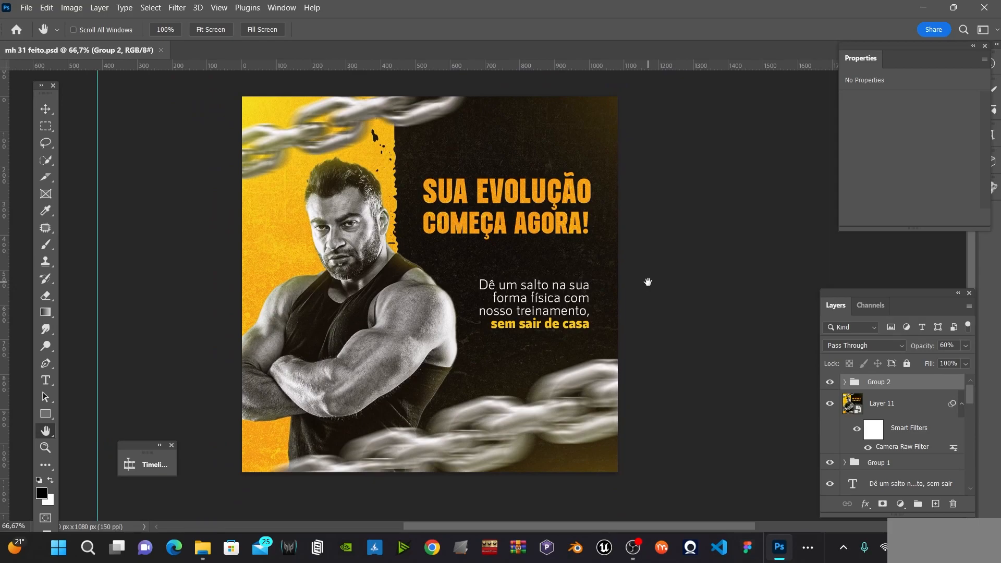